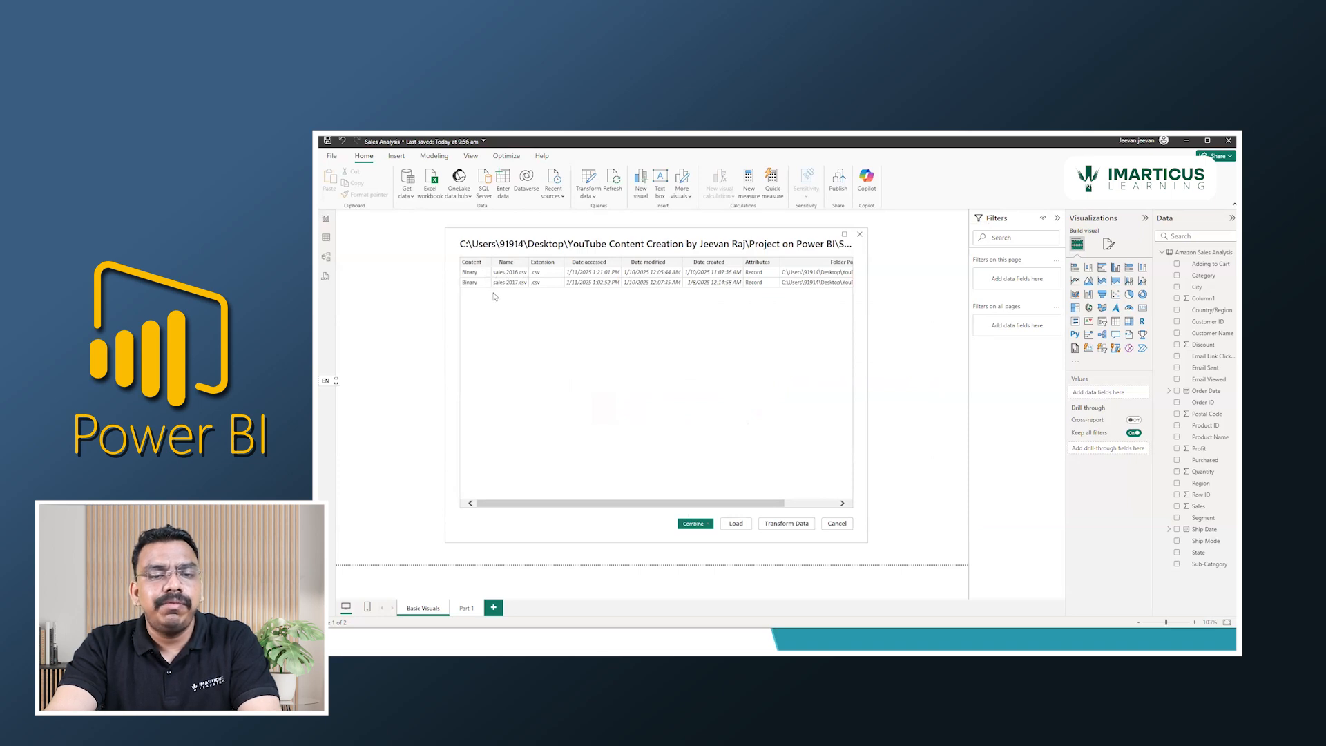
Review the source folder's sales 2016 and sales 2017 CSV files and choose to combine and load them.
key("alt+Tab")
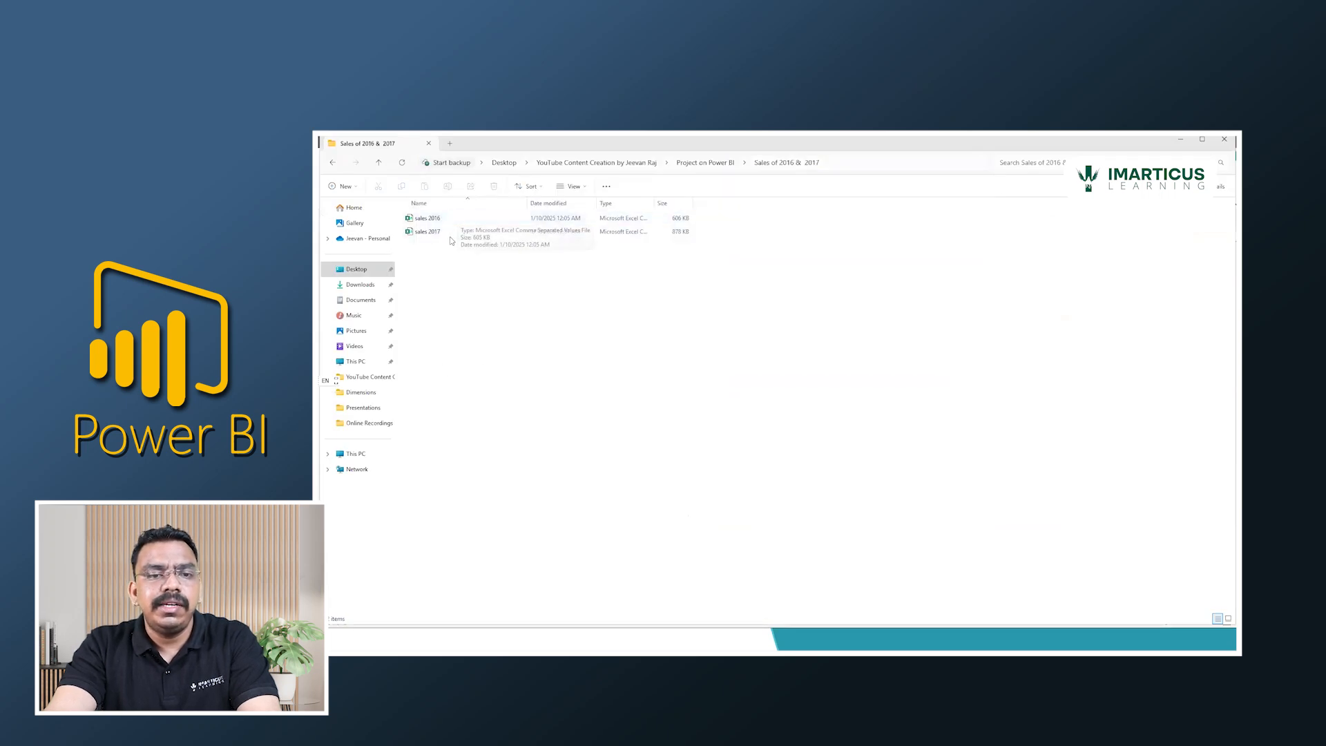
key("alt+Tab")
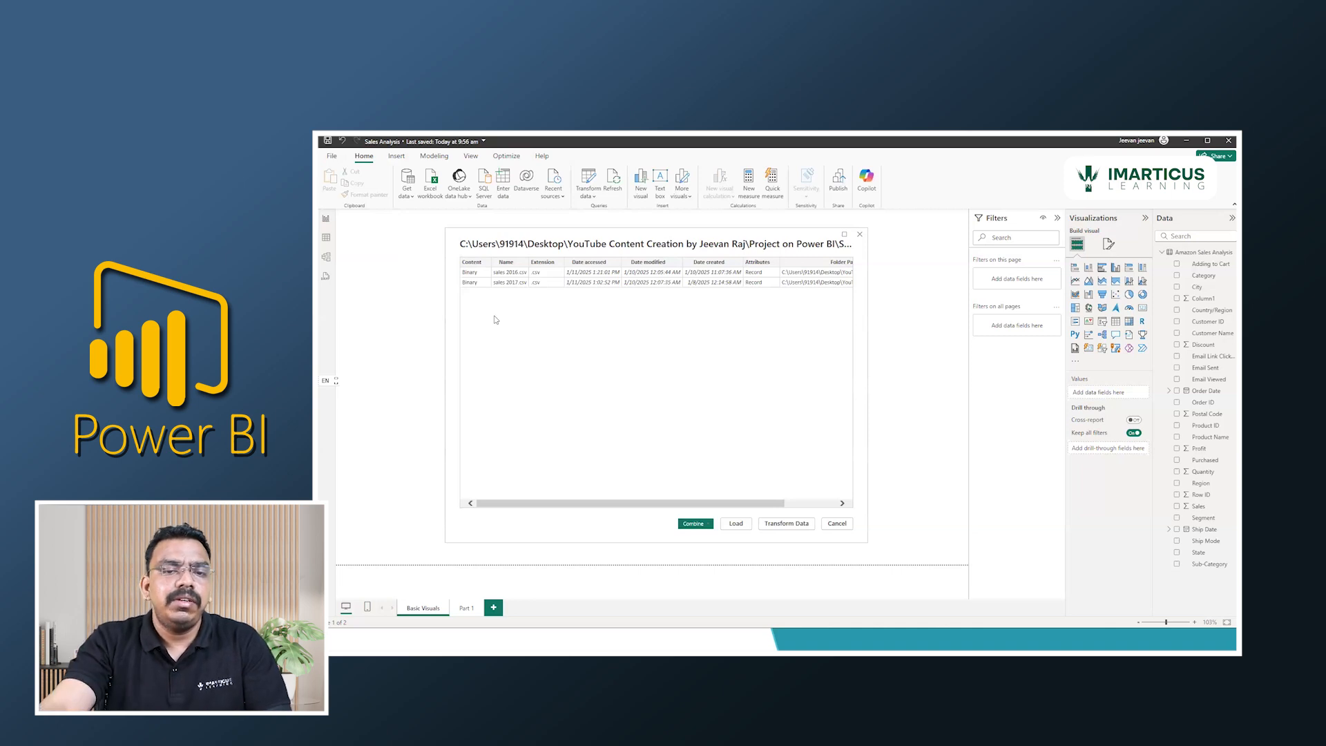
left_click(695, 524)
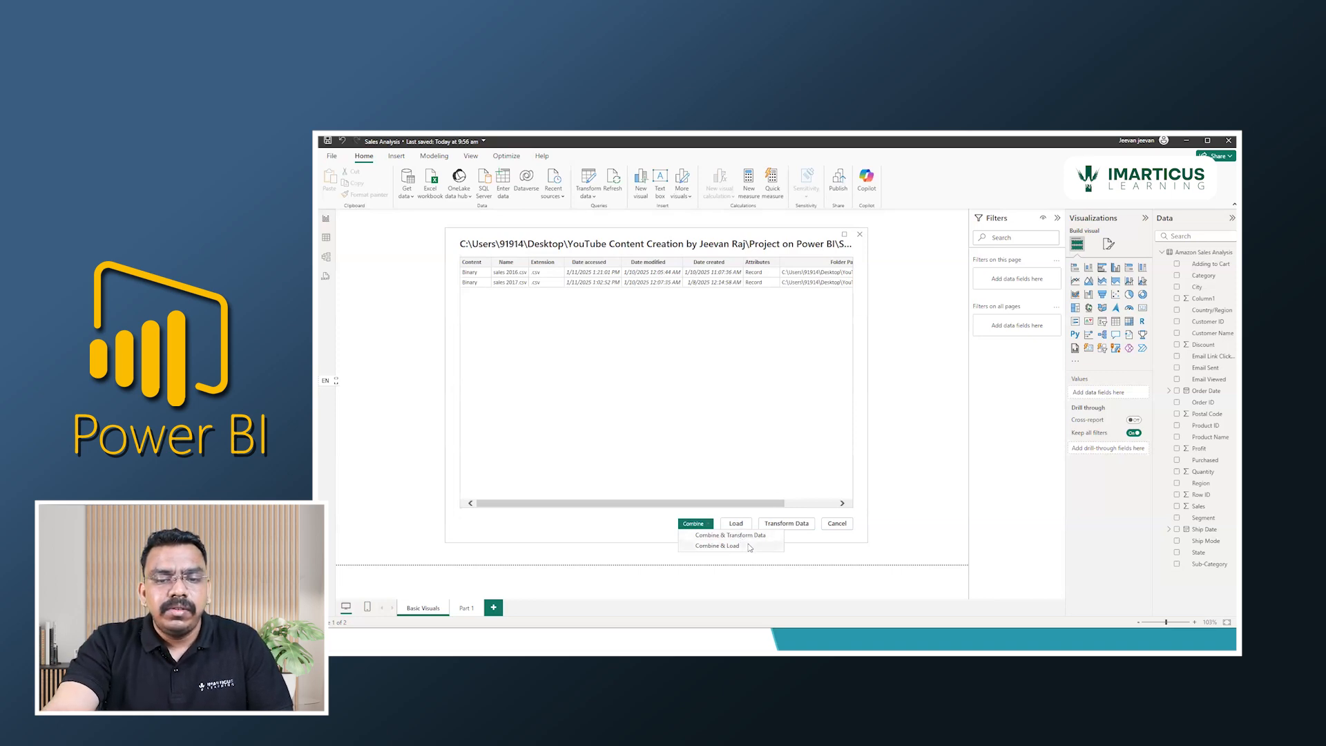
left_click(750, 547)
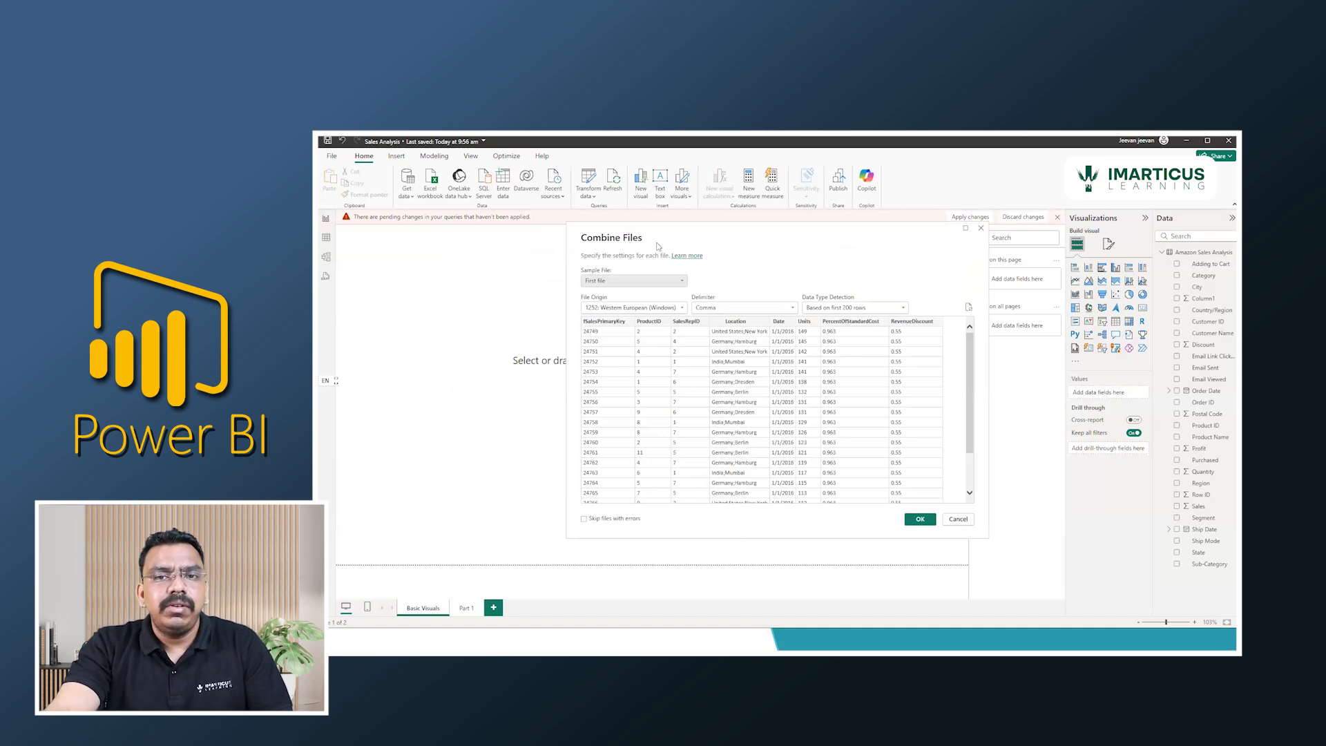
Load the combined files using the first file as sample, comma delimiter and data type detection based on the first 200 rows.
left_click_drag(641, 241, 549, 244)
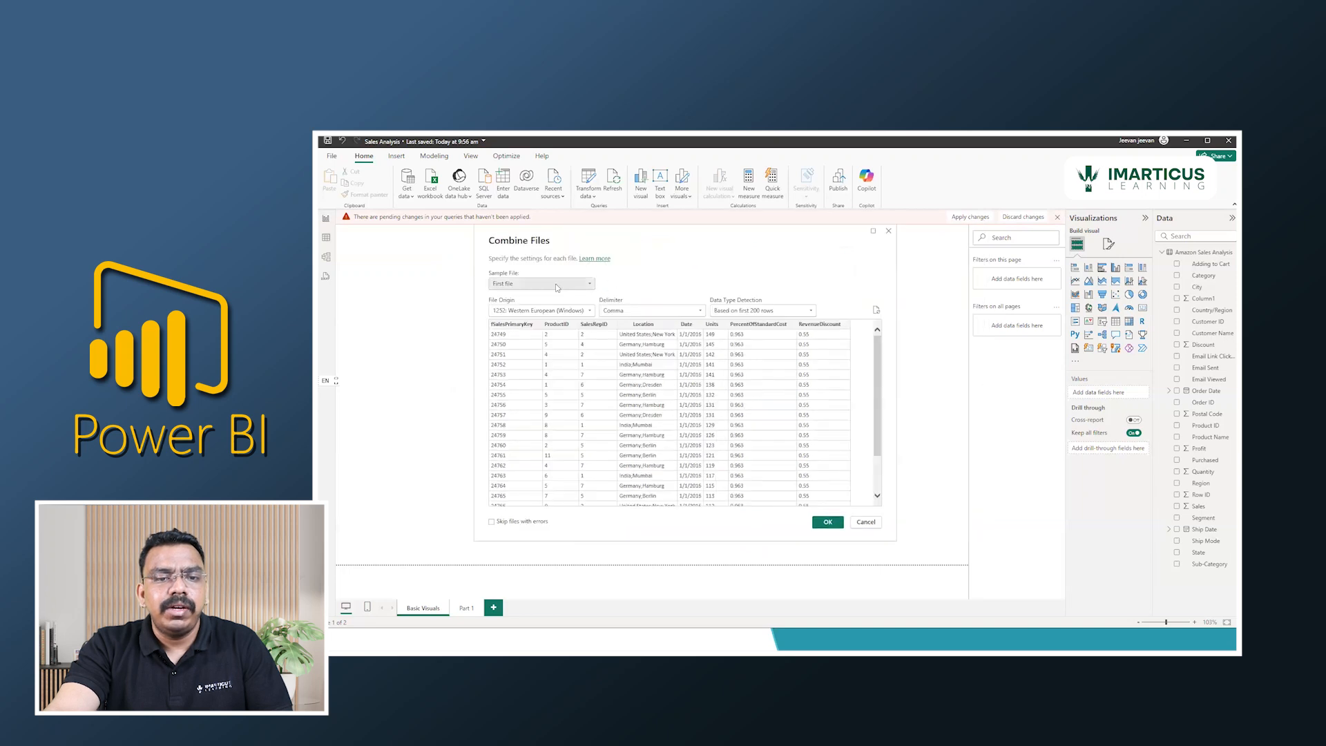
left_click(571, 284)
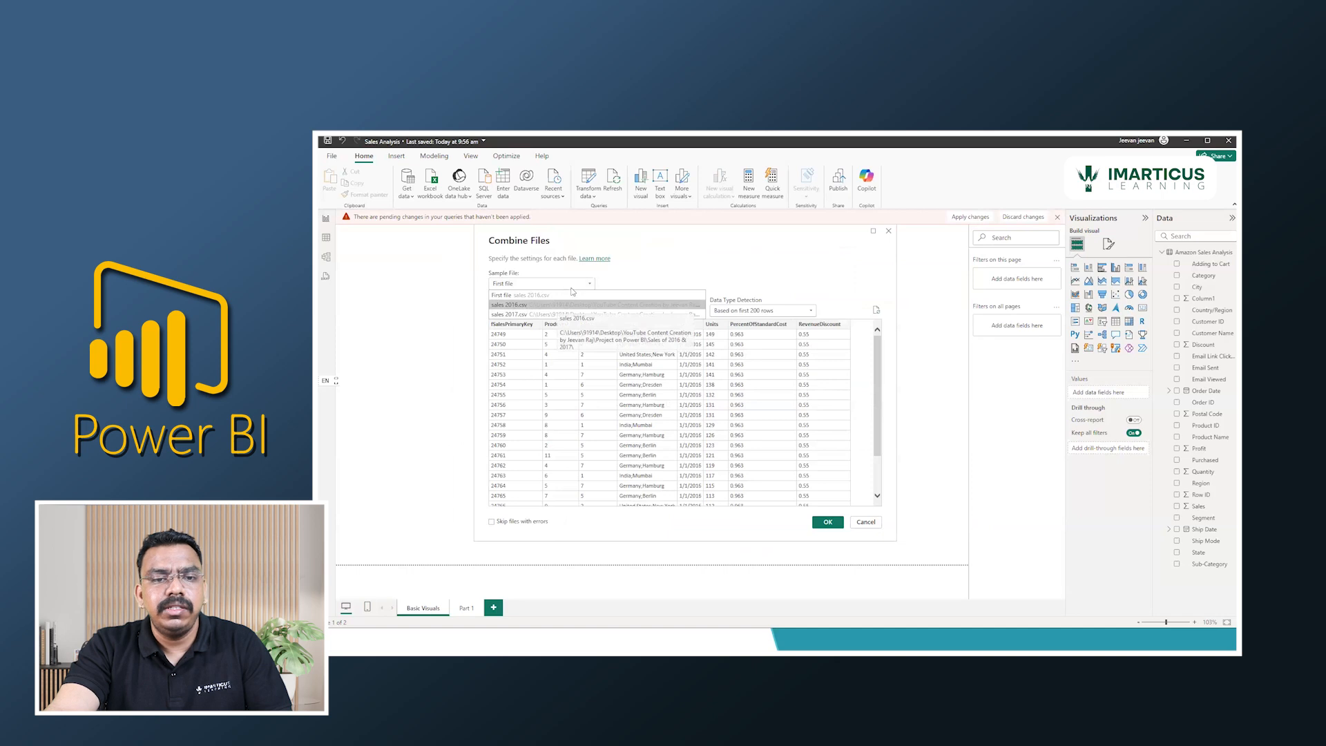
left_click(651, 254)
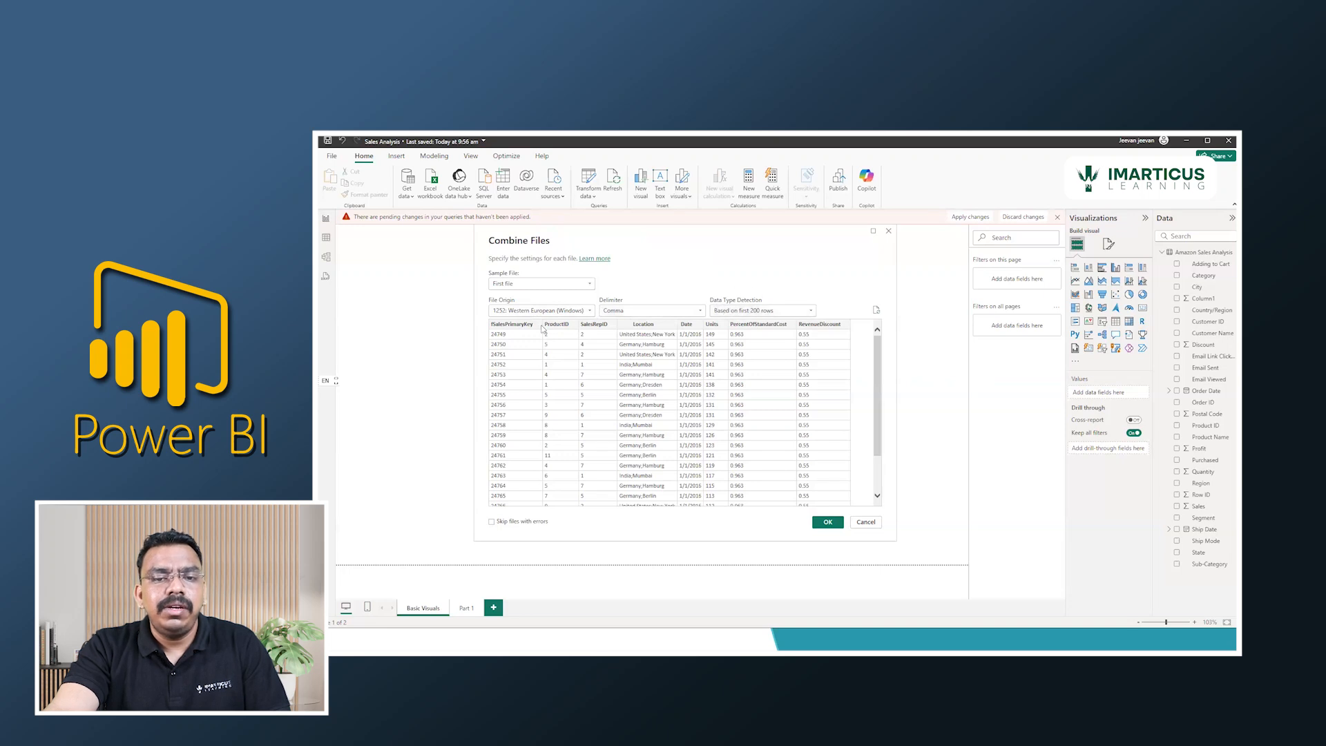
left_click(762, 312)
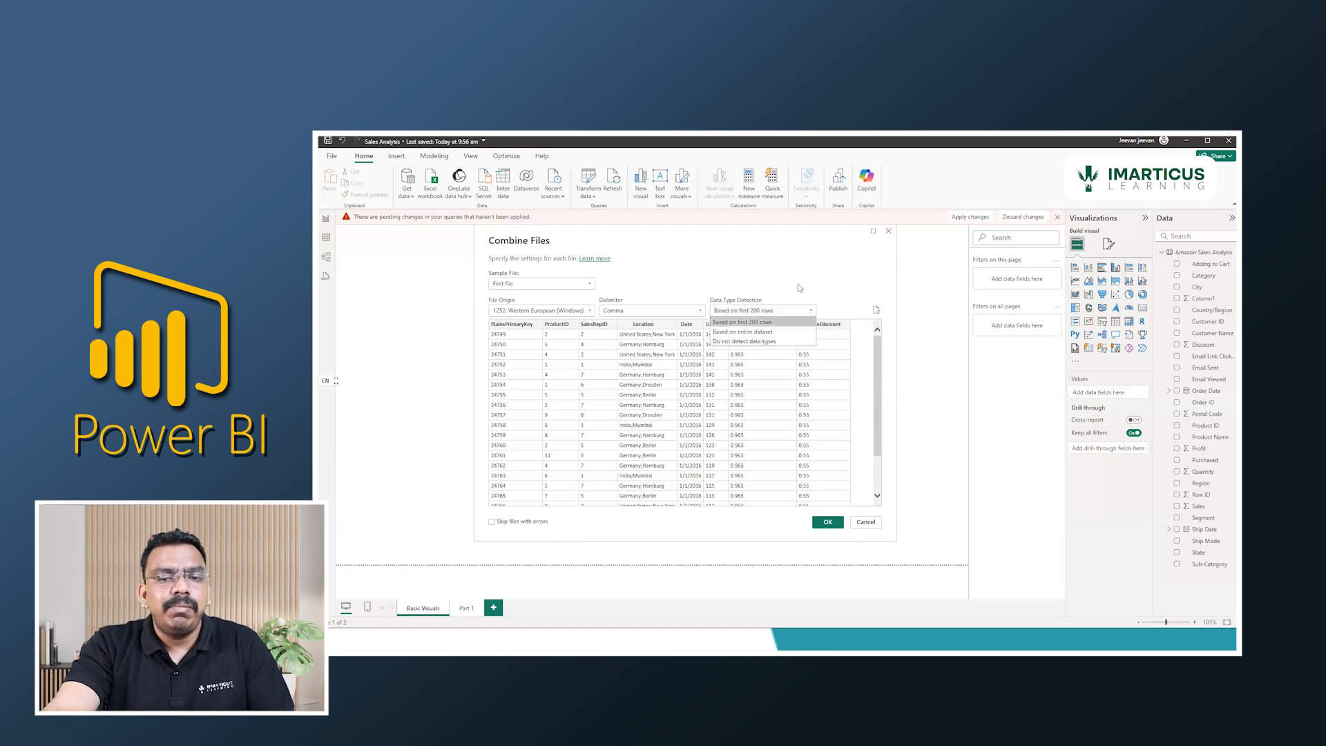
left_click(808, 310)
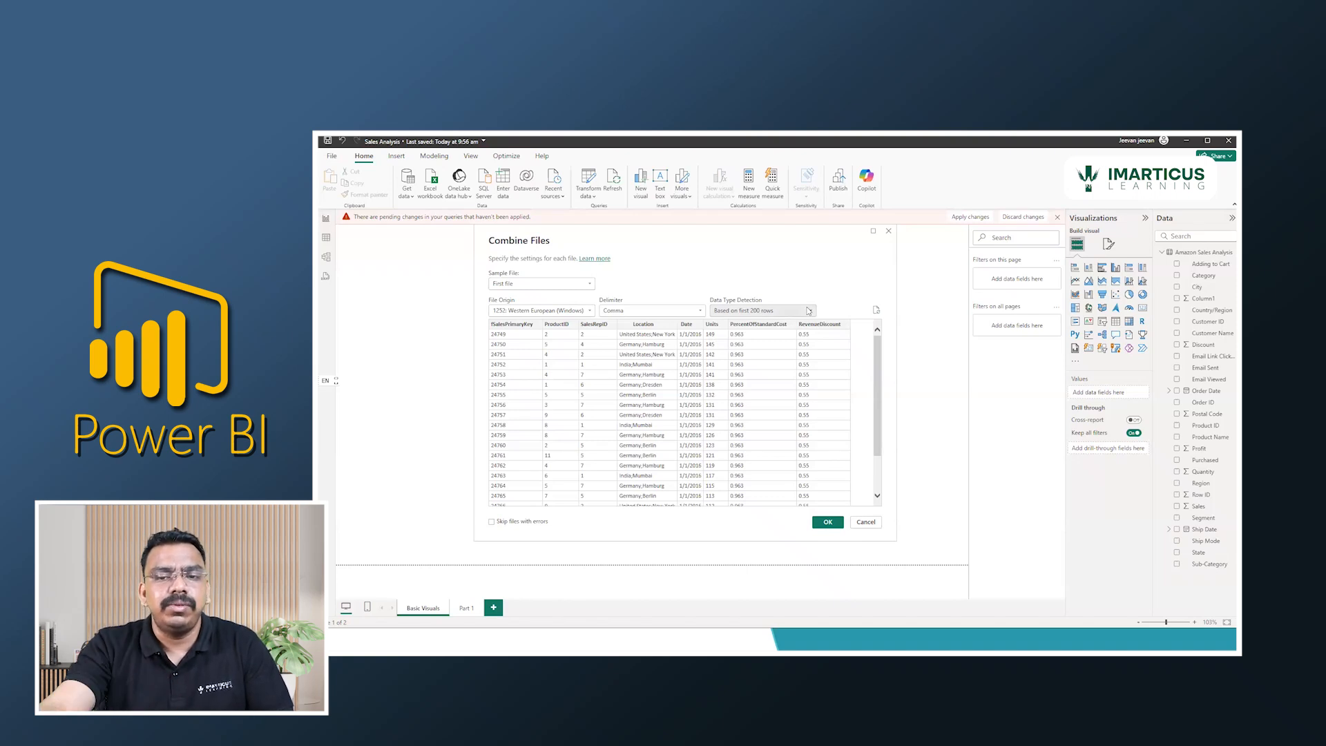
left_click(828, 522)
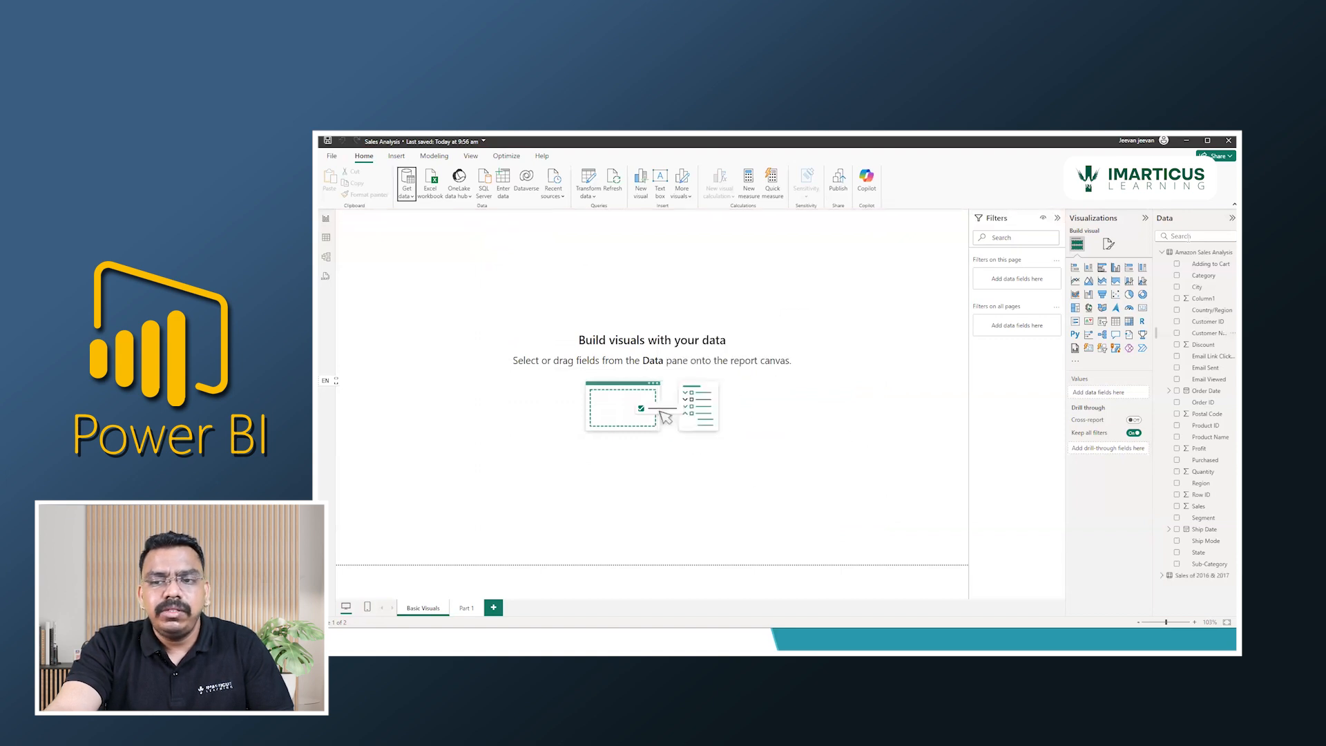
Inspect the fields of the Sales of 2016 & 2017 table, and collapse the data field list.
left_click(1162, 252)
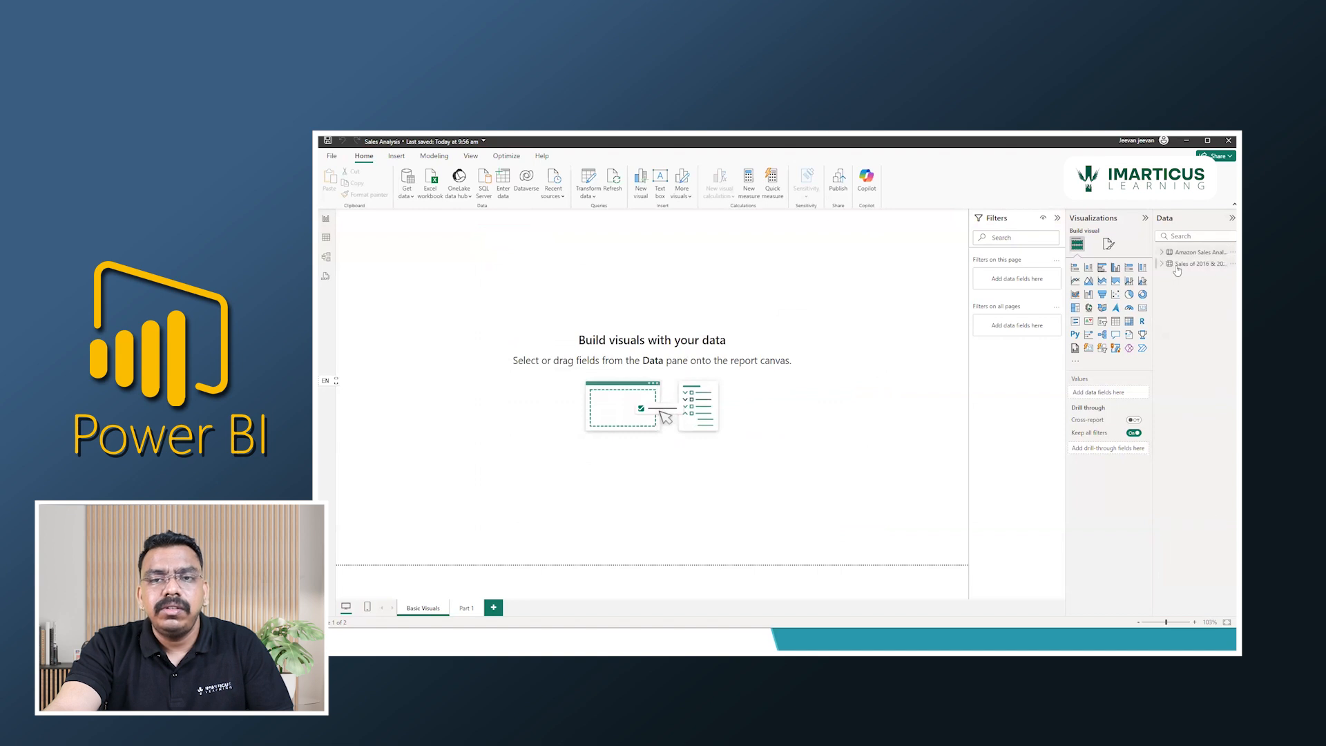
left_click(1162, 266)
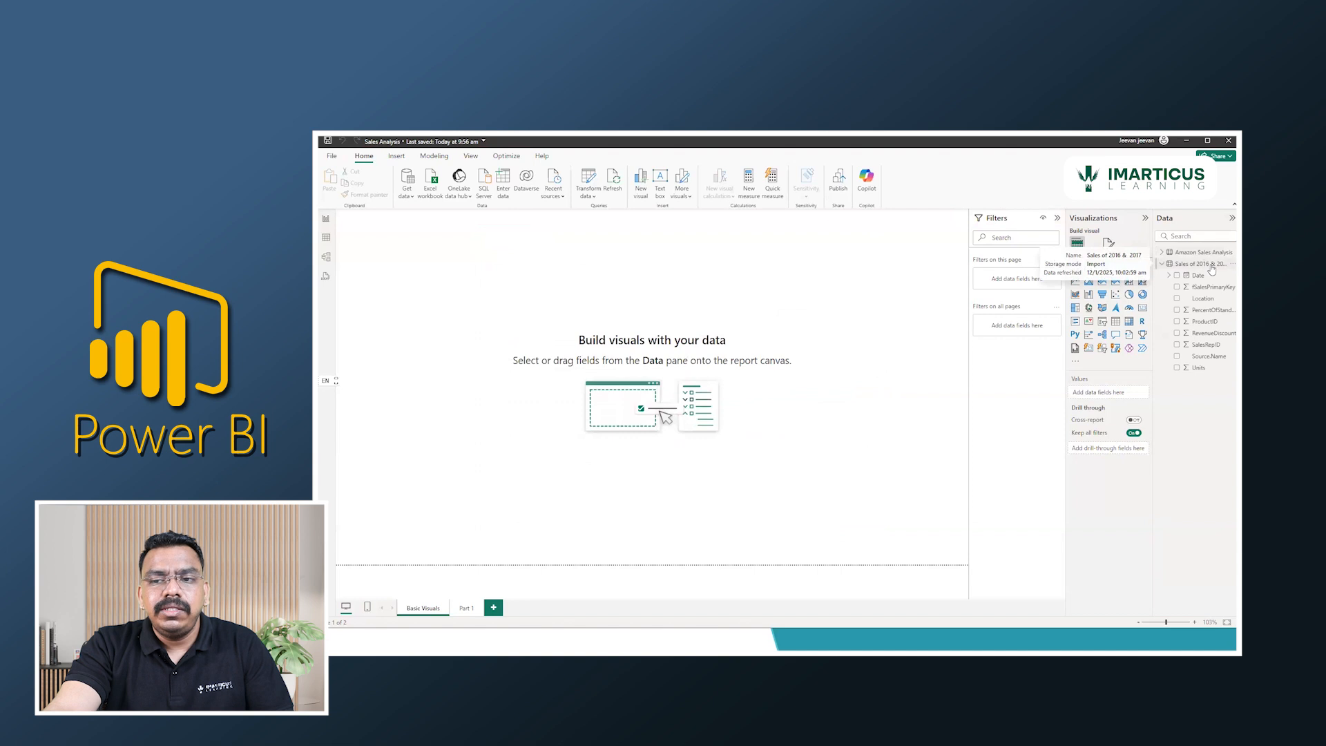
left_click_drag(1153, 298, 1109, 297)
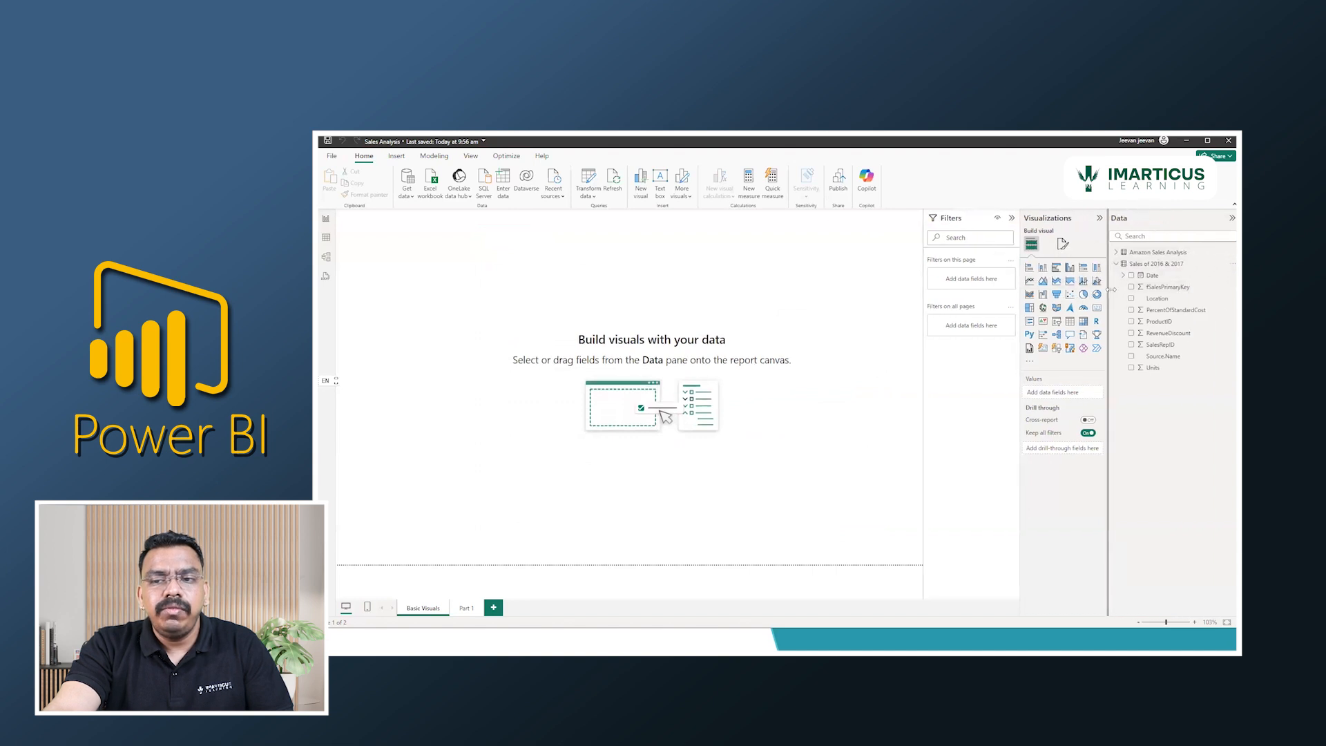
left_click(1116, 264)
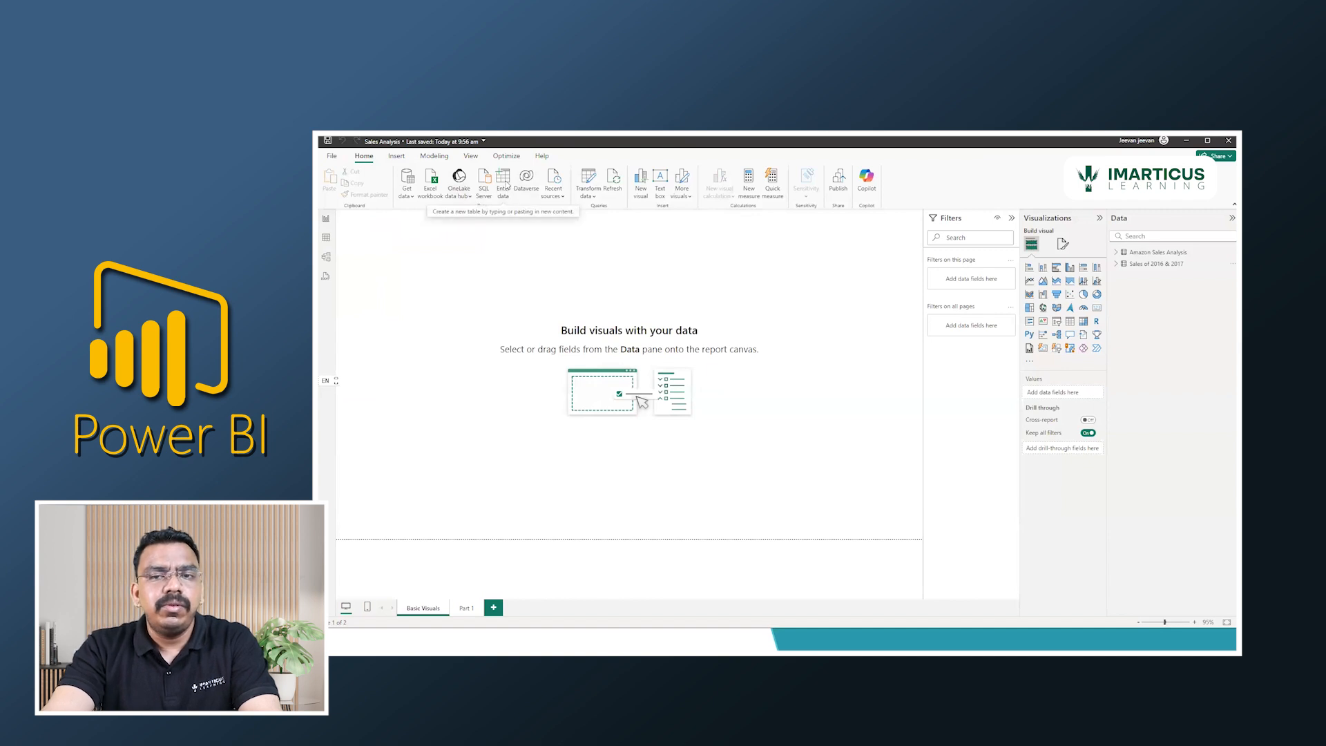
left_click(1231, 218)
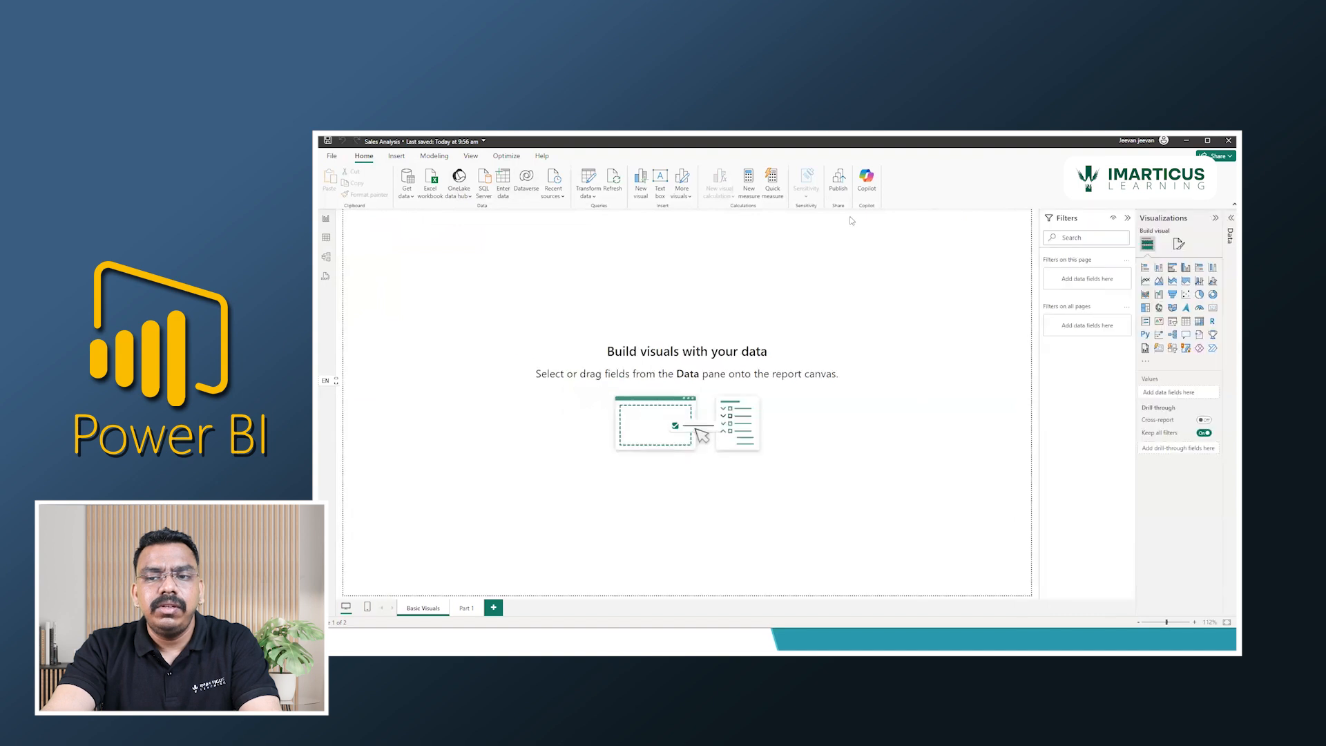
Start a manually entered table and rename its first column to Emp Name.
left_click(510, 178)
left_click_drag(698, 237, 647, 336)
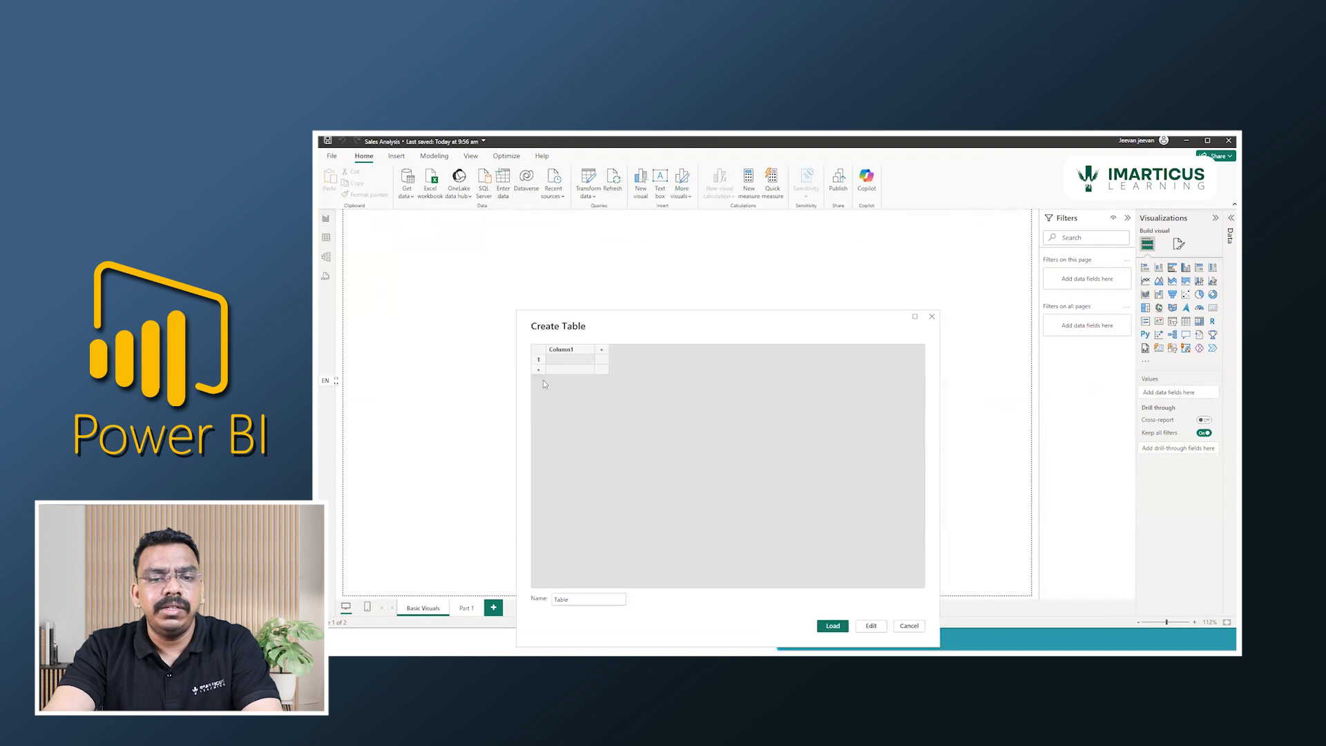
double_click(563, 350)
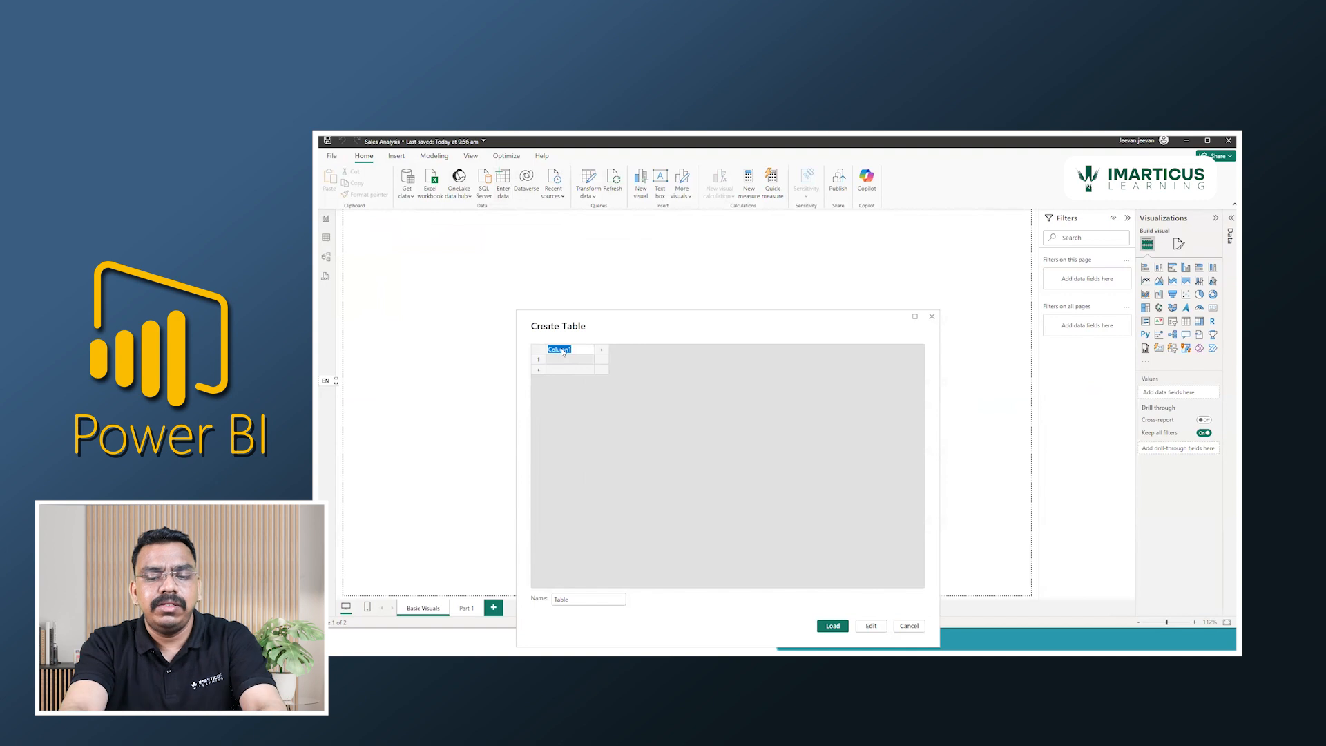
type("Emp")
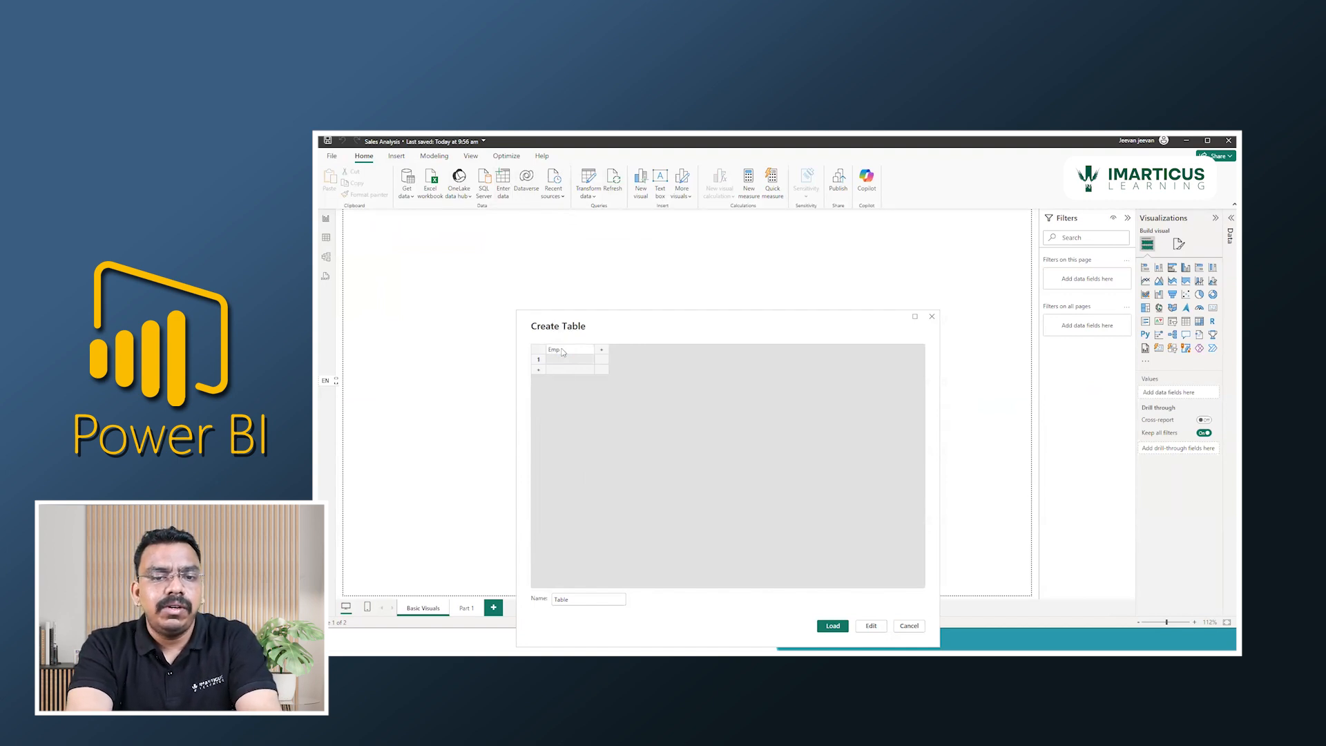
type(" Name")
key("Return")
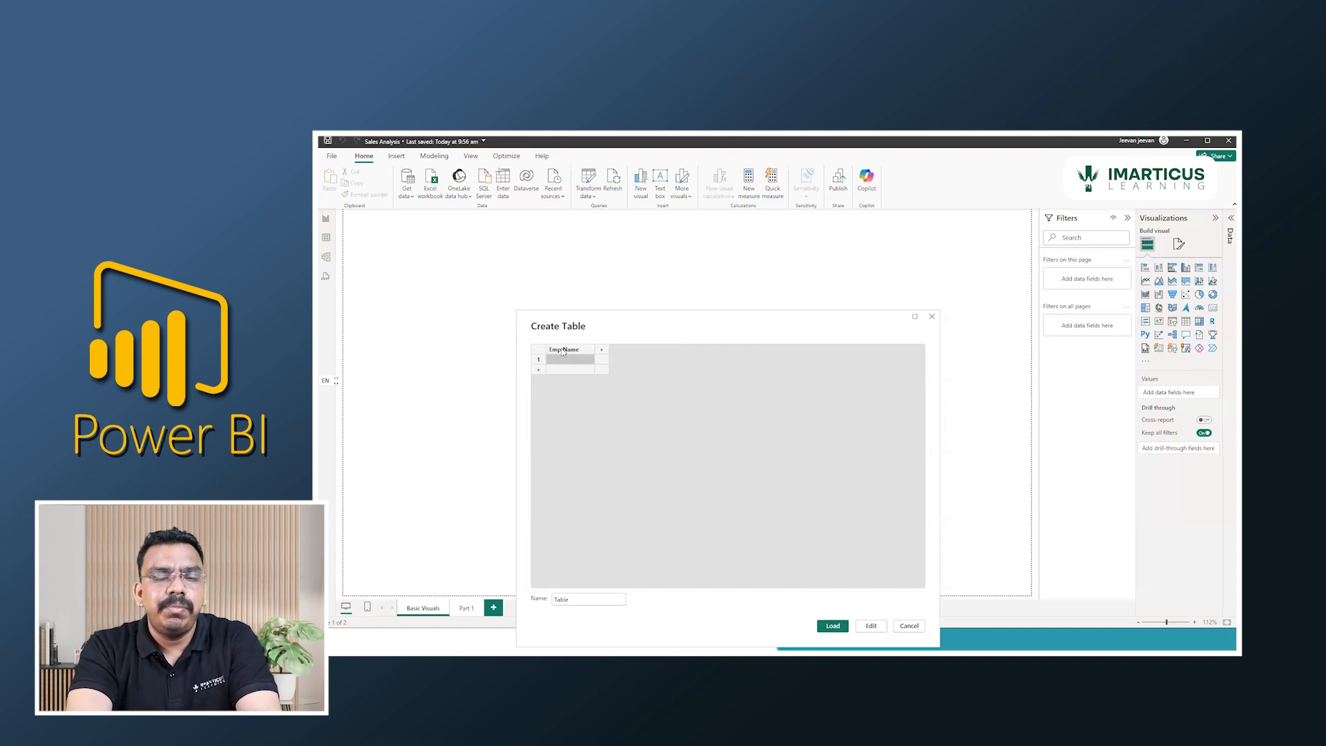
Fill rows 1 to 8 of the Emp Name column with the employees' names.
type("Karthik")
key("Return")
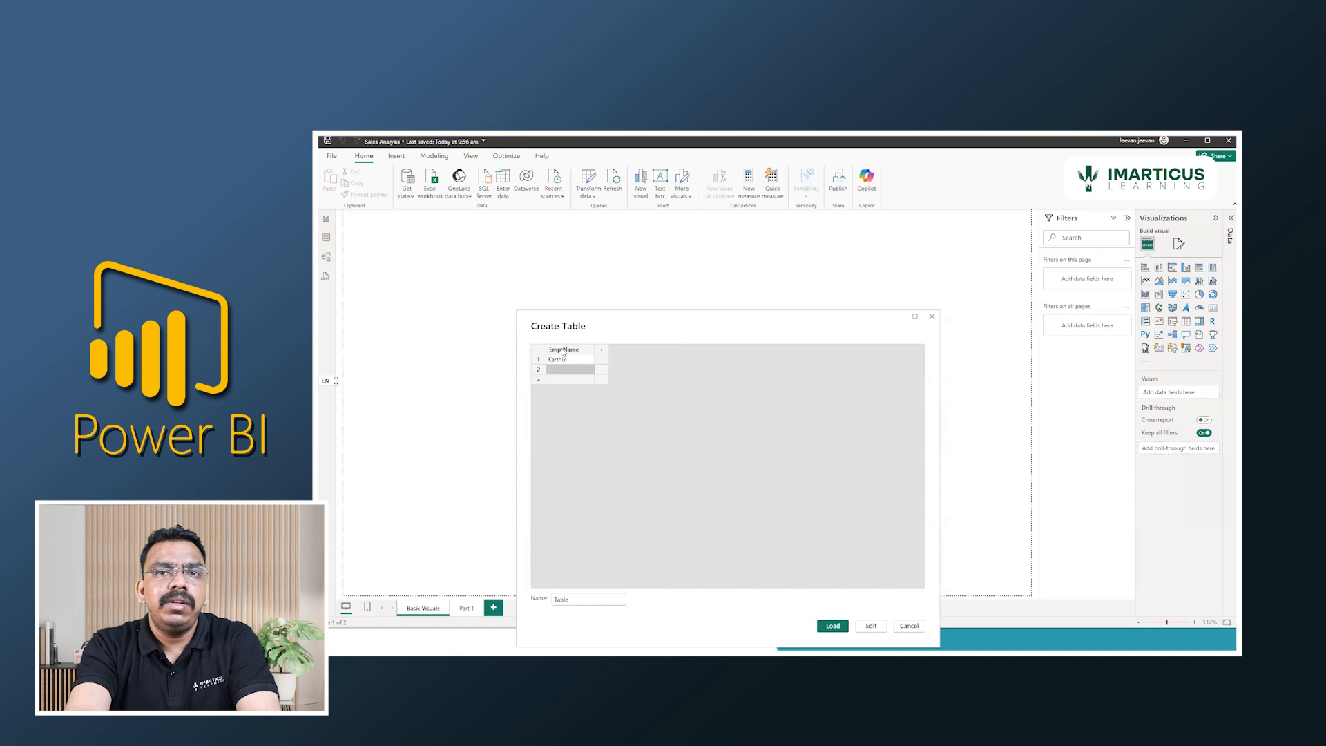
type("R")
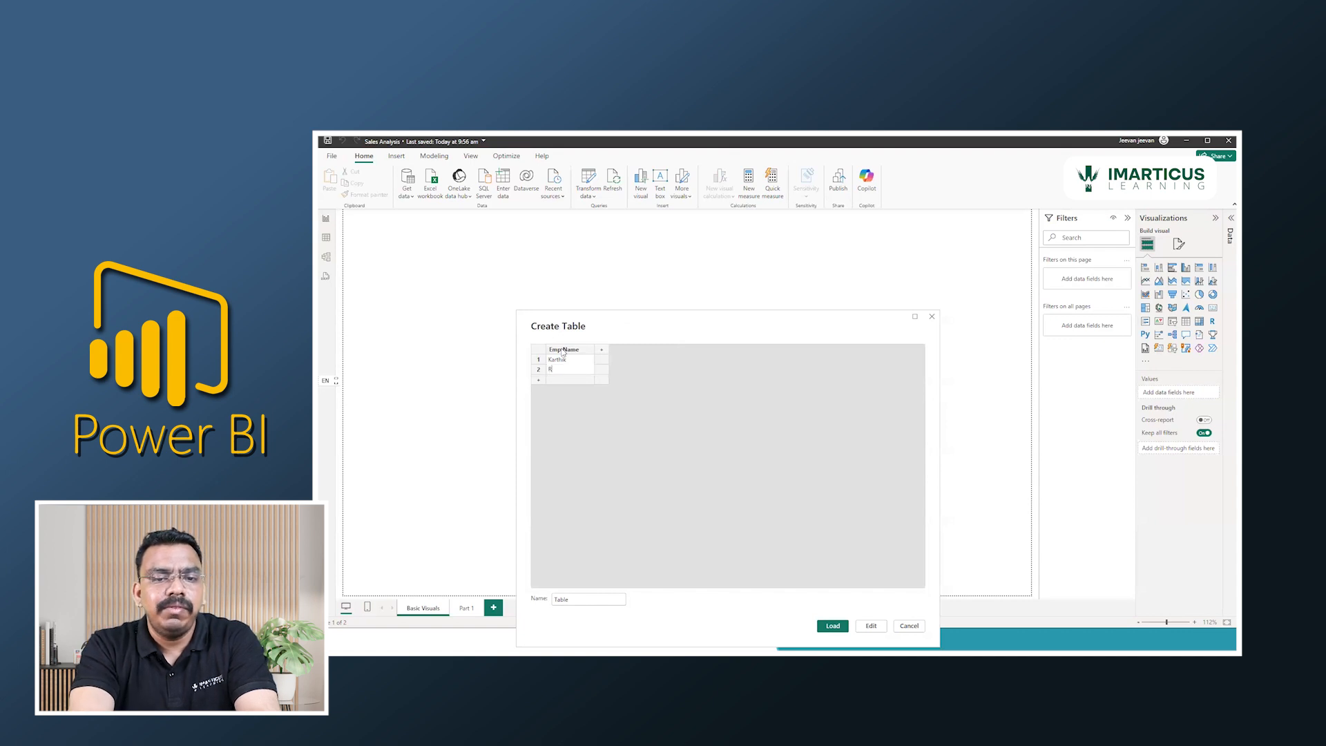
type("aghavendra")
key("Return")
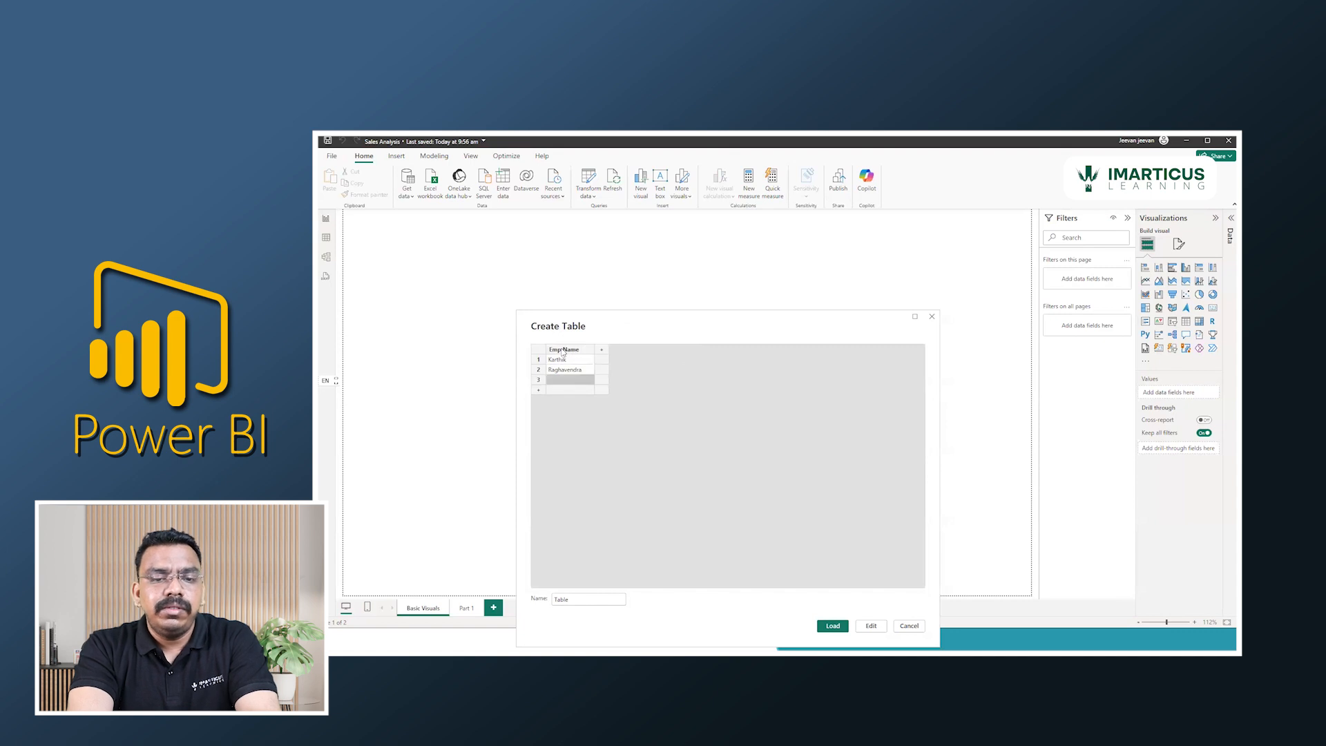
type("Jeevan Ra")
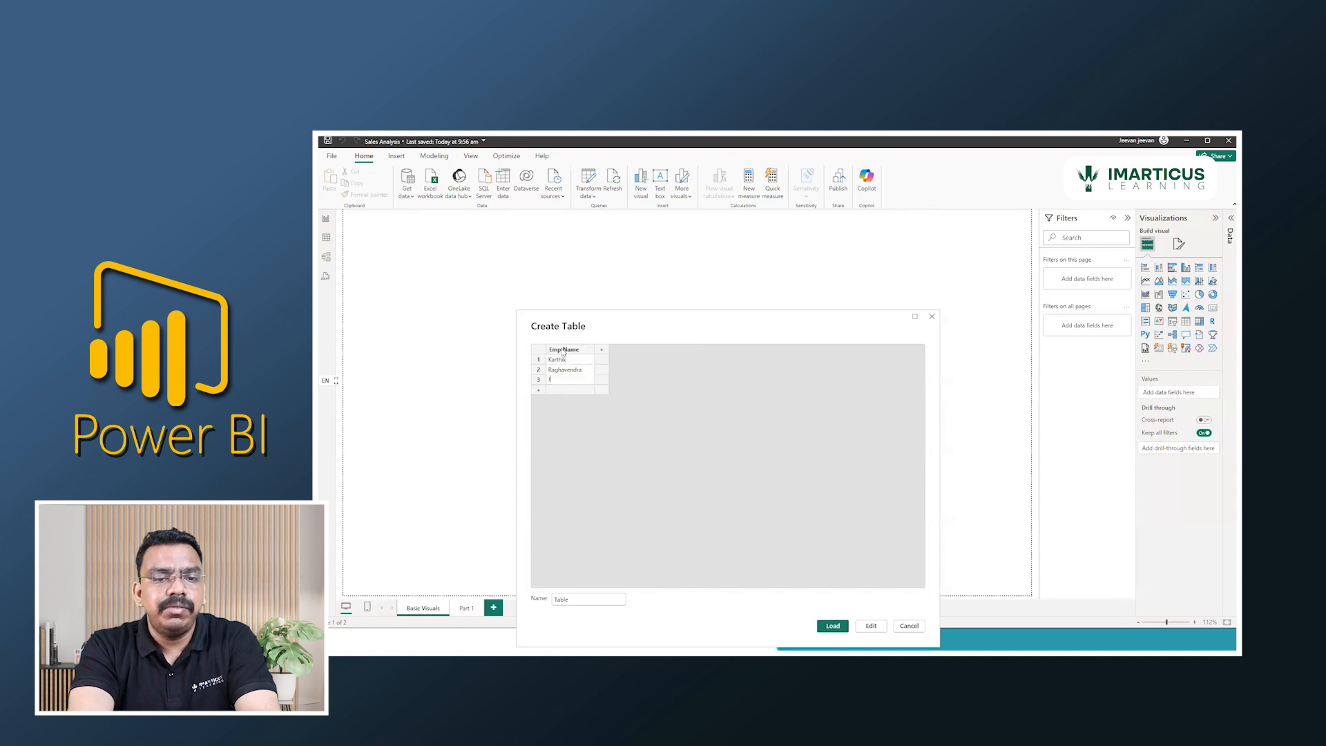
type("j")
key("Return")
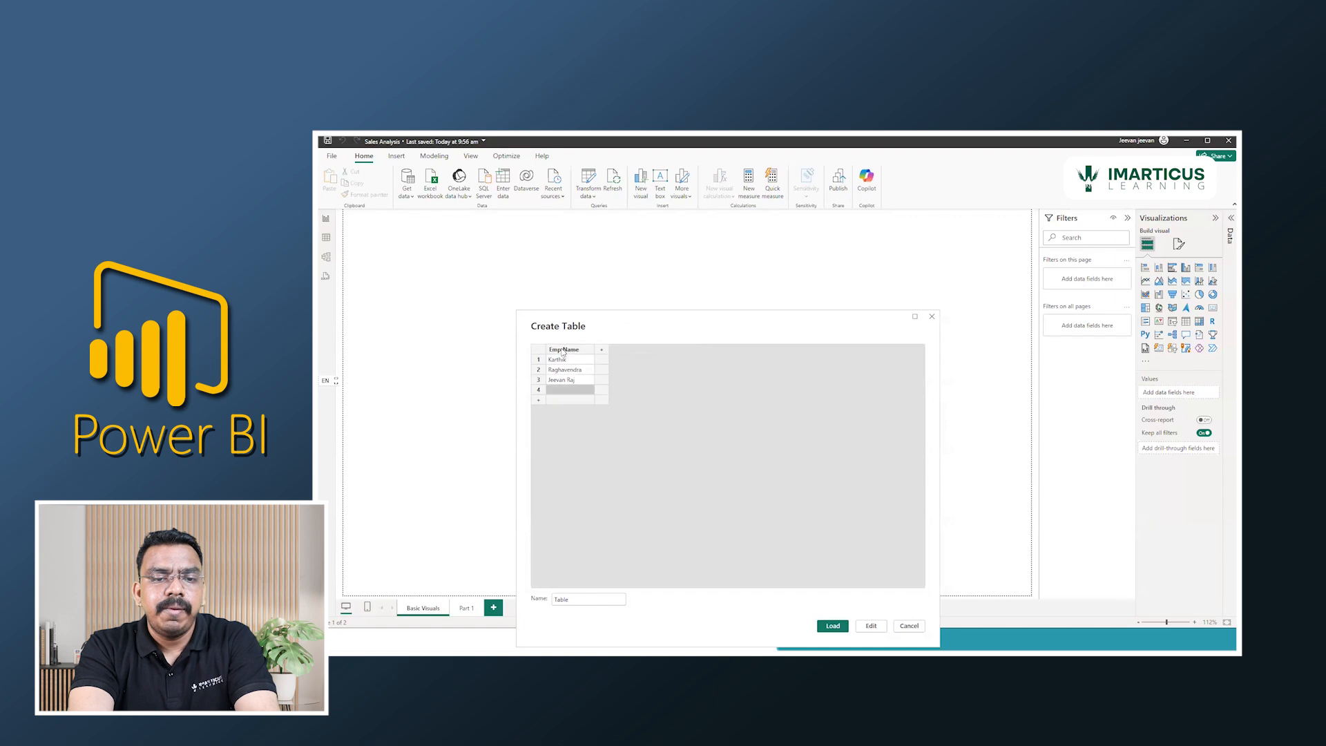
type("Kiran")
key("Return")
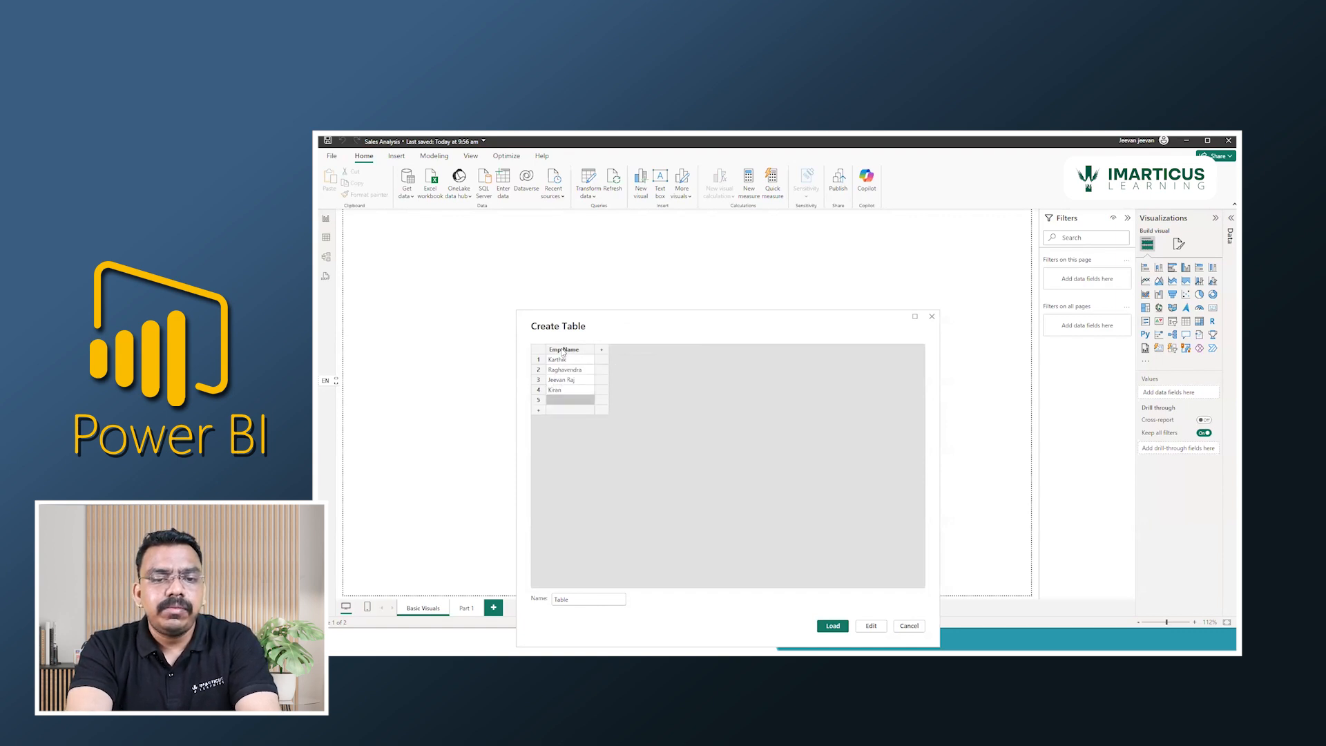
type("Ravindra")
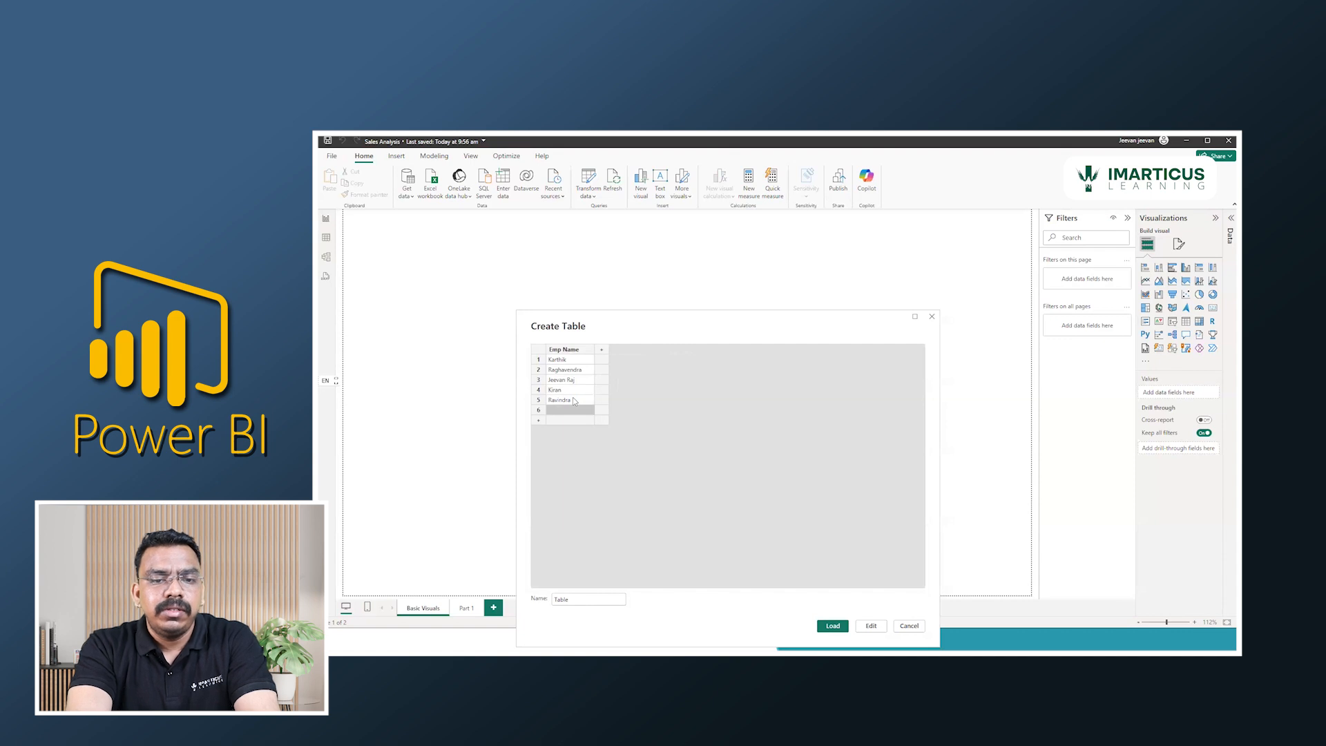
type("Kanaka")
key("Return")
type("Navya")
key("Return")
type("Kavya")
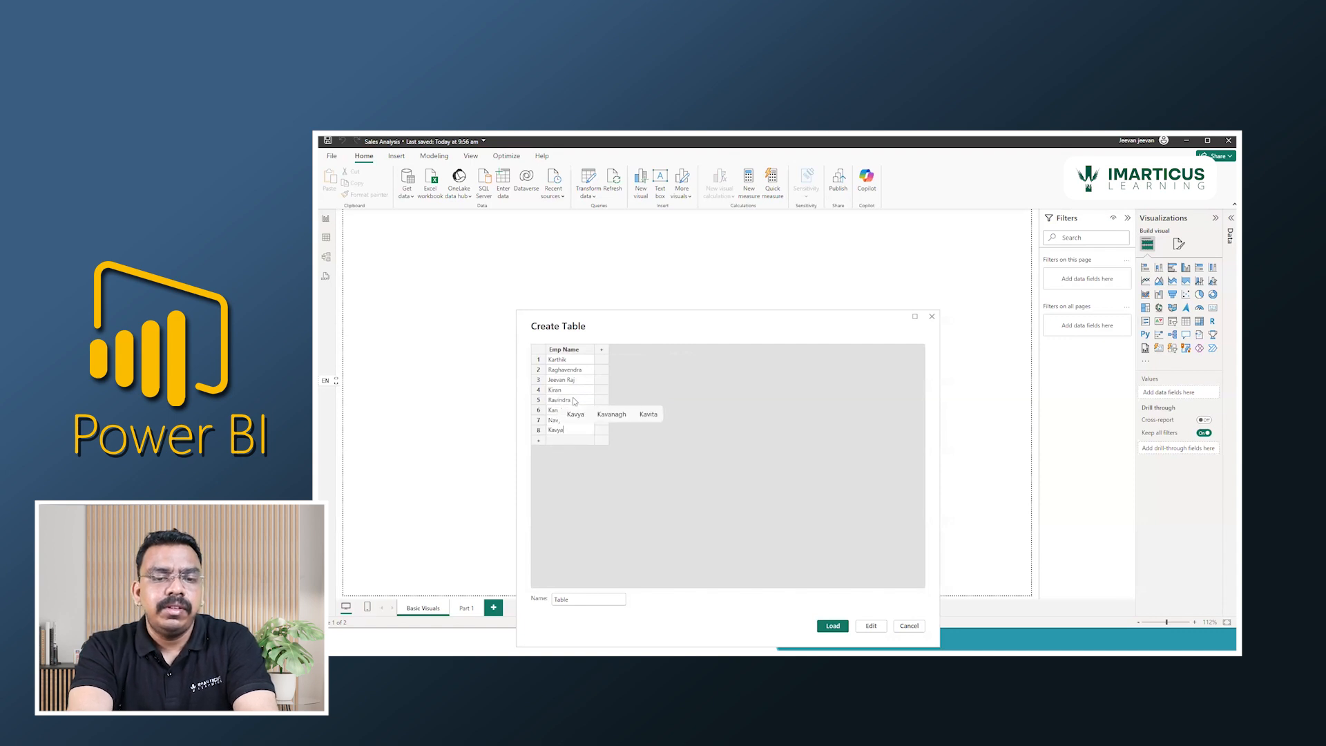
key("Return")
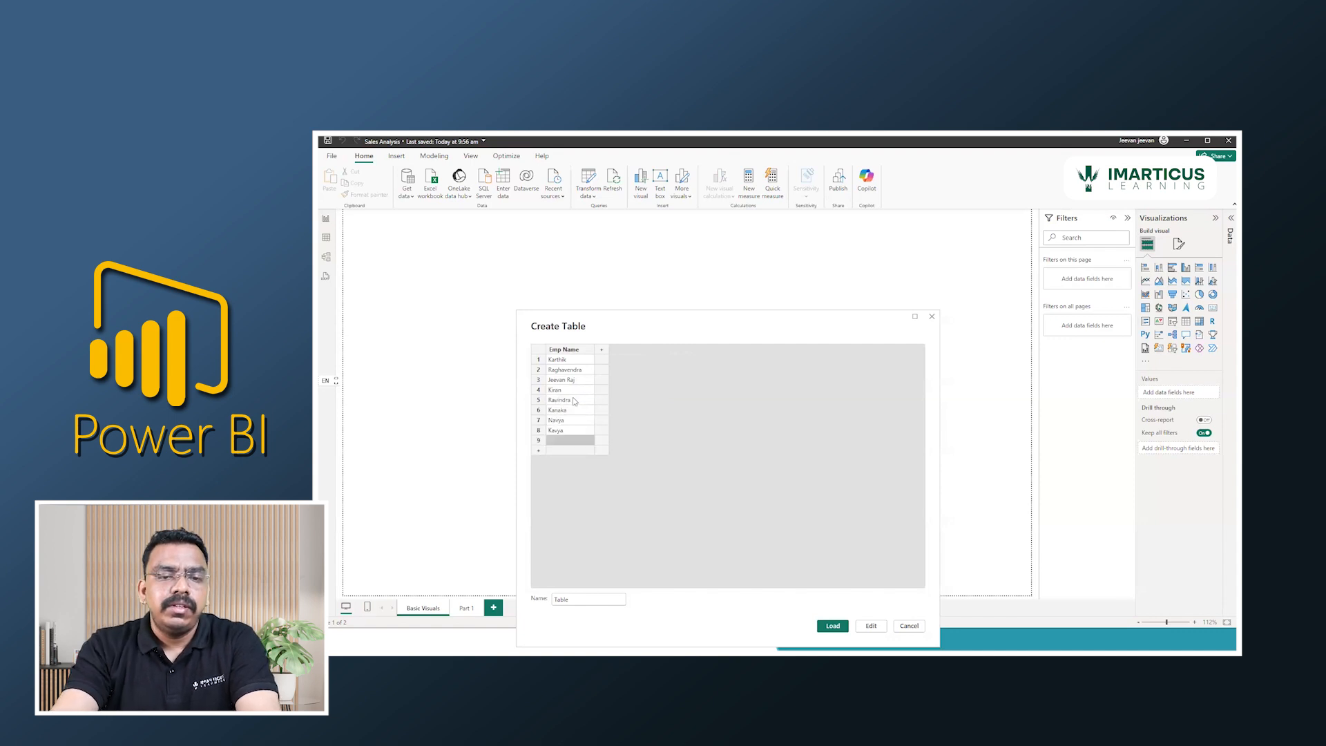
Add a second column to the new table and name it Gender.
left_click(603, 350)
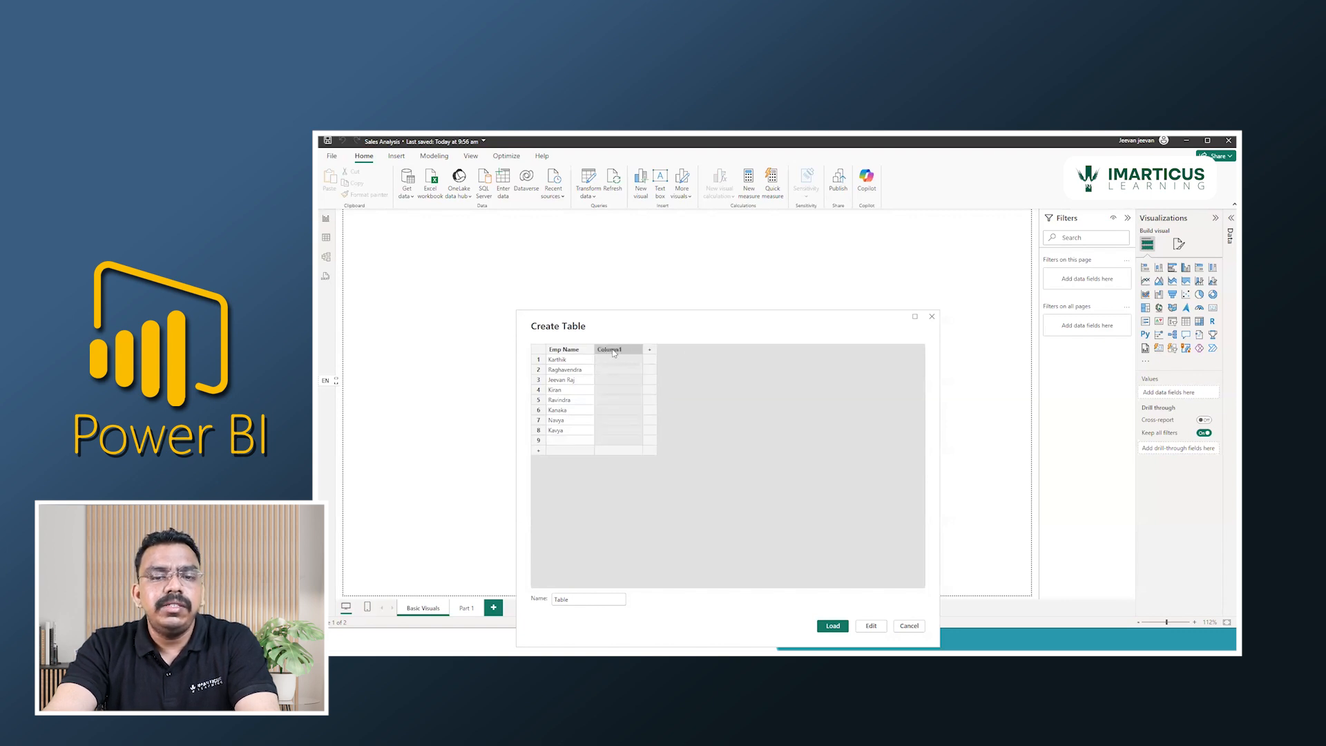
right_click(612, 351)
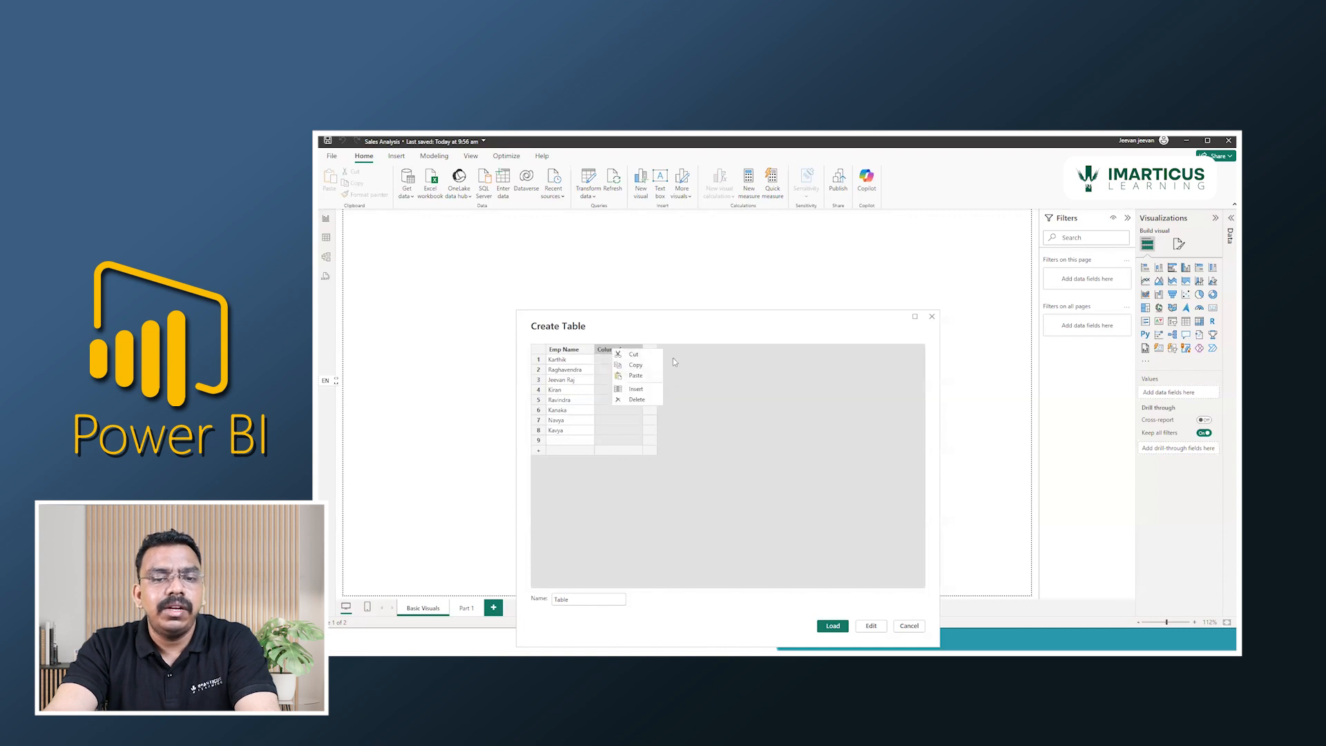
double_click(606, 350)
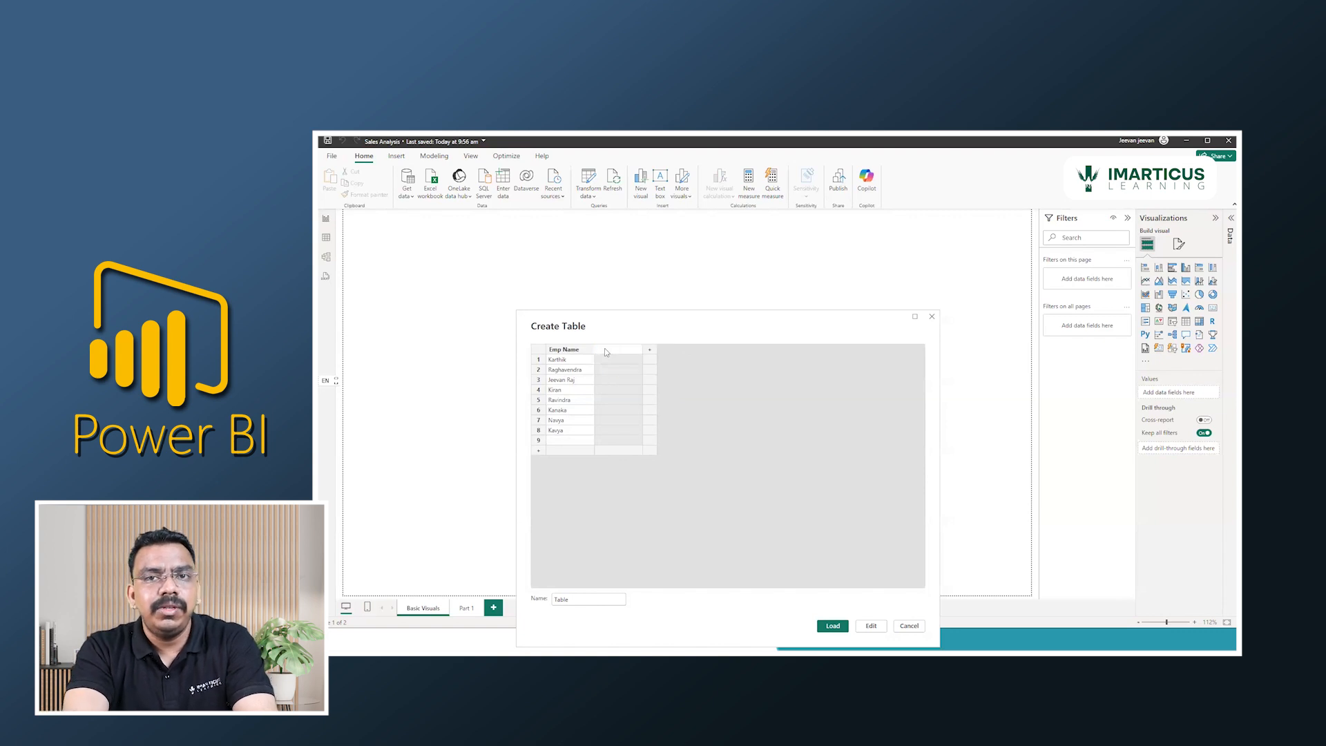
type("Gender")
key("Return")
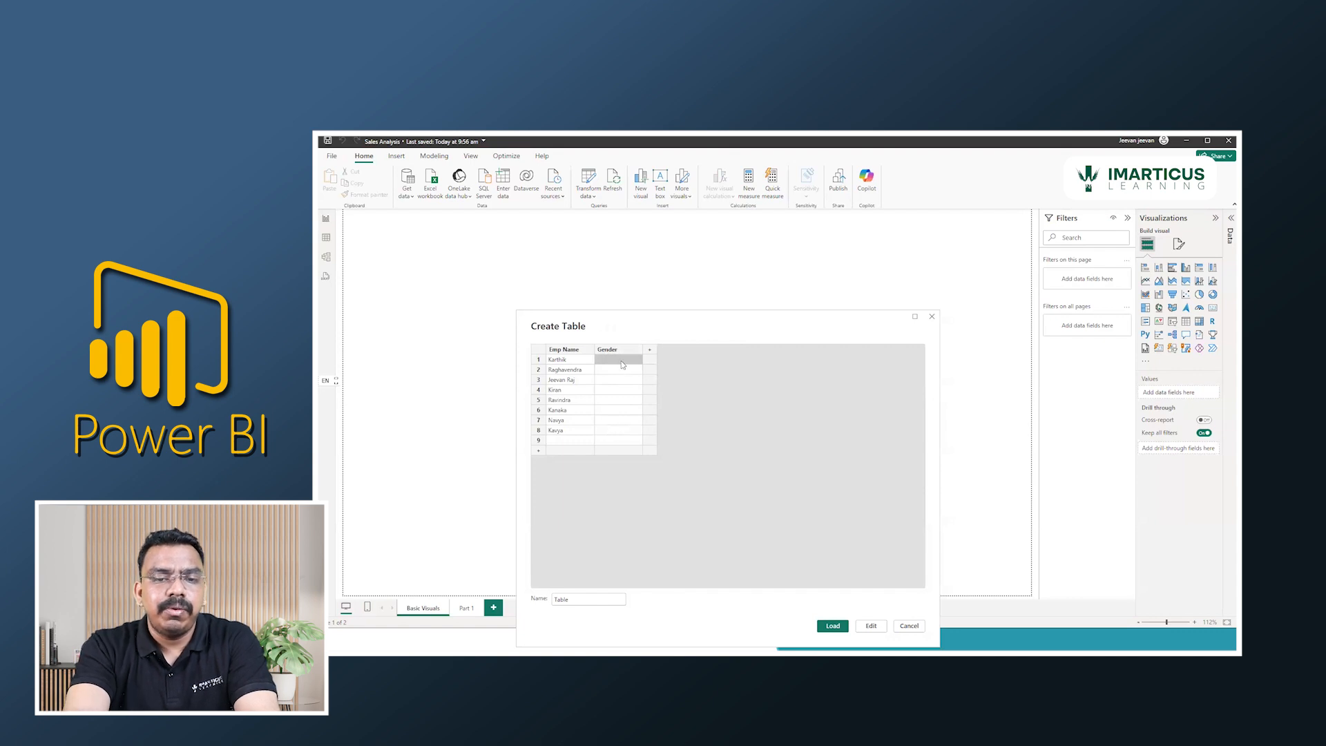
Fill Gender rows 1 to 8 with Male, M, Male, M, M, F, Female and Female.
type("ale")
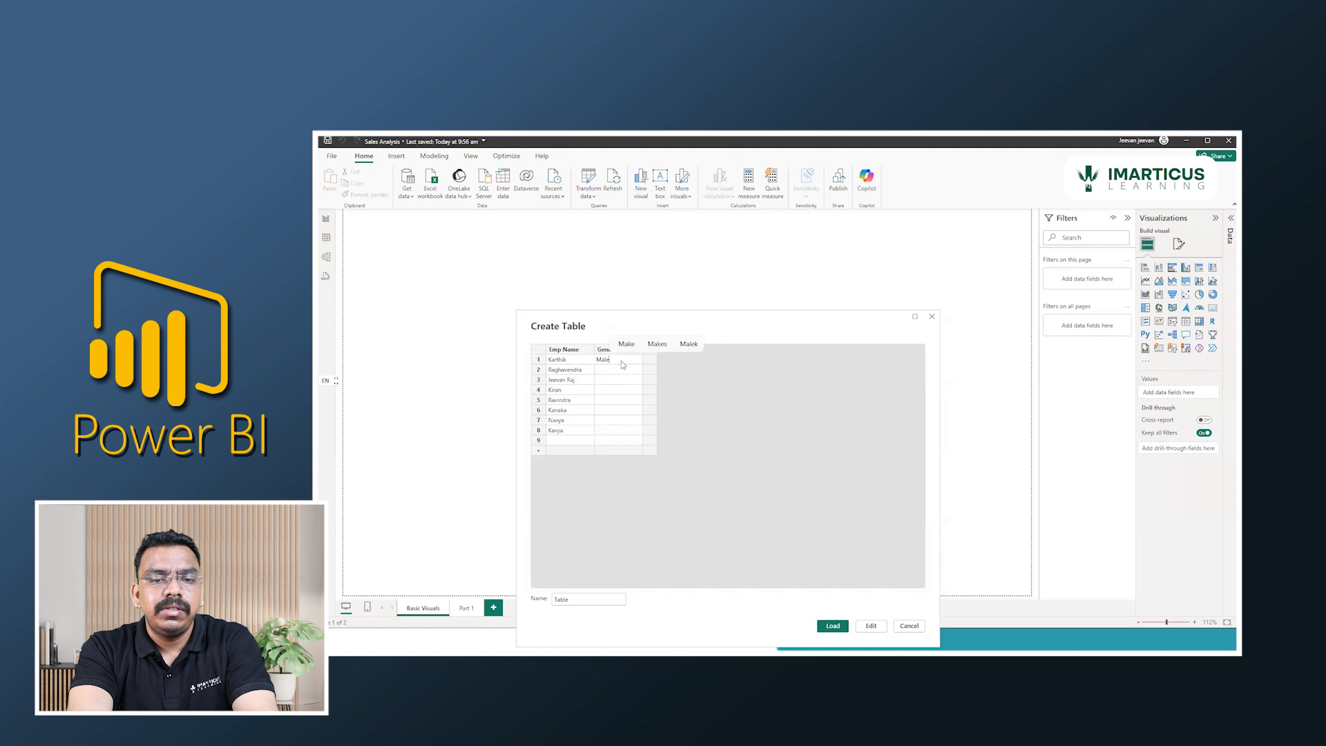
key("Return")
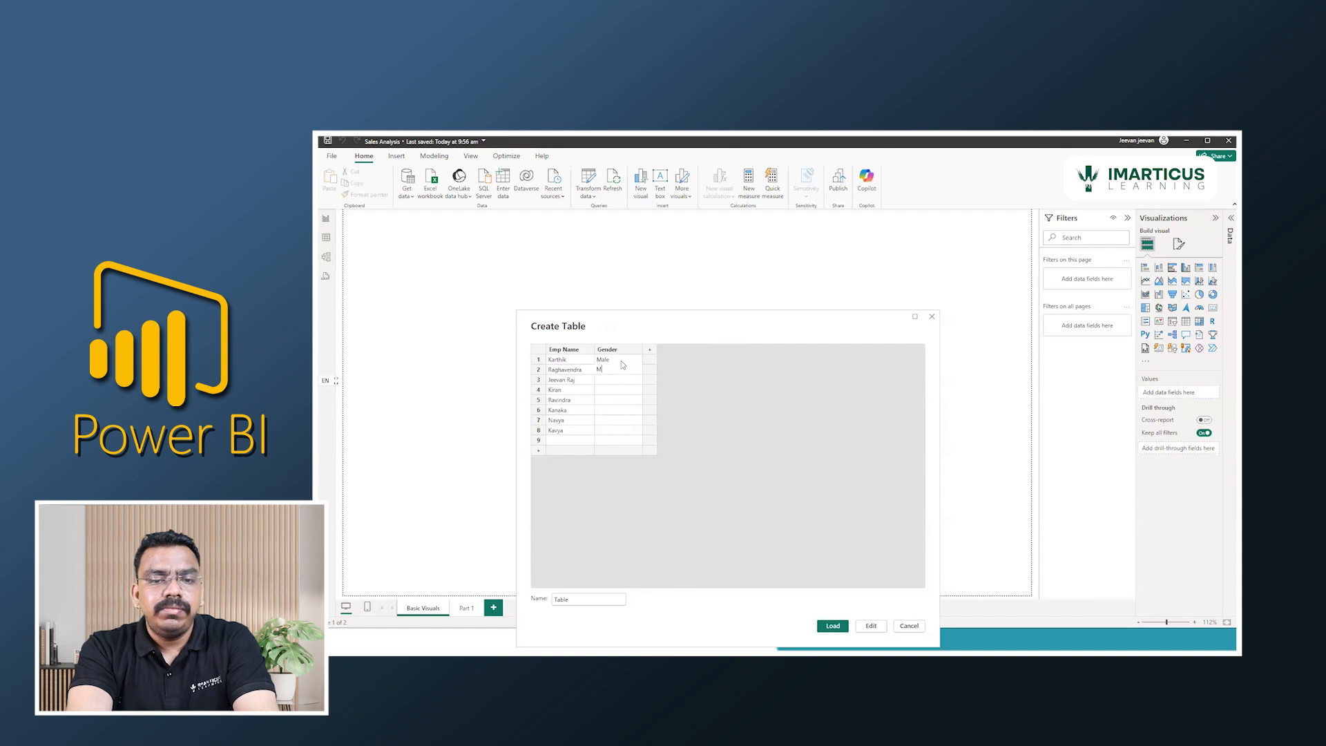
key("Return")
type("M")
key("Return")
type("M")
key("Return")
type("F")
key("Return")
type("Female")
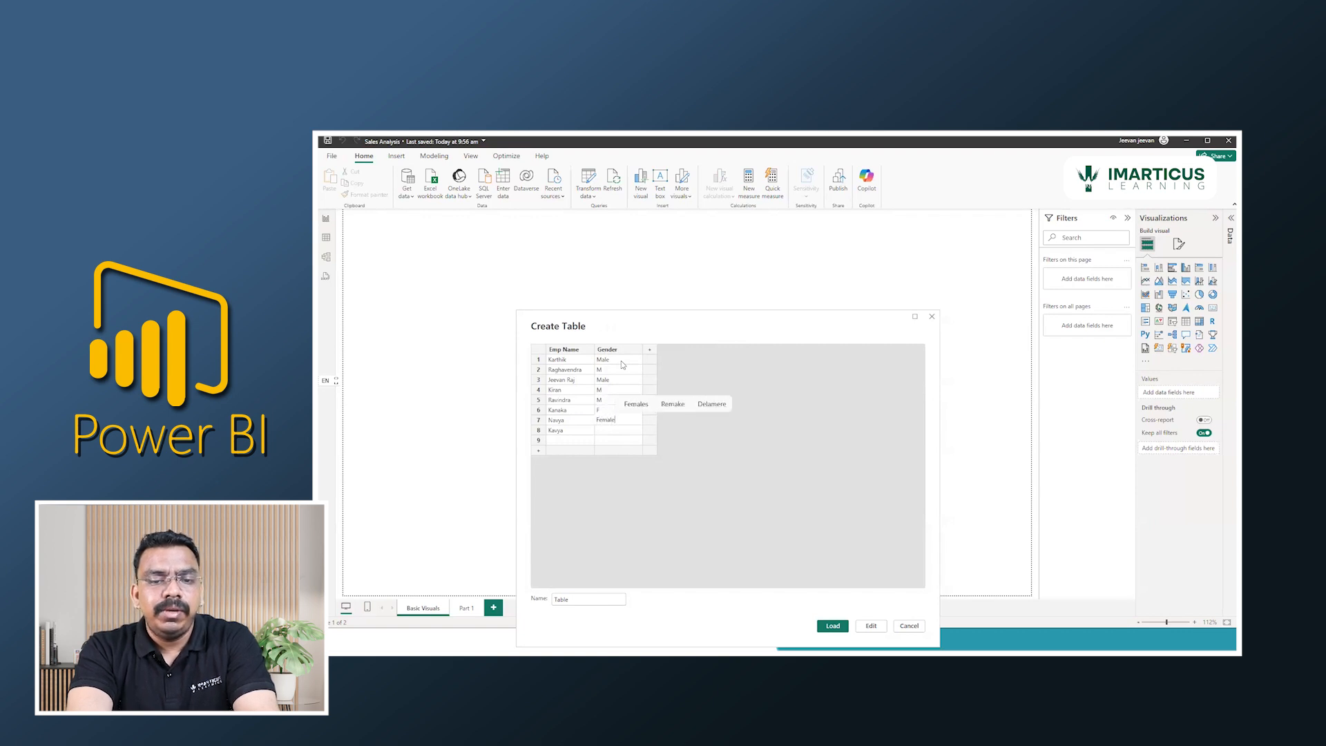
key("Return")
type("Female")
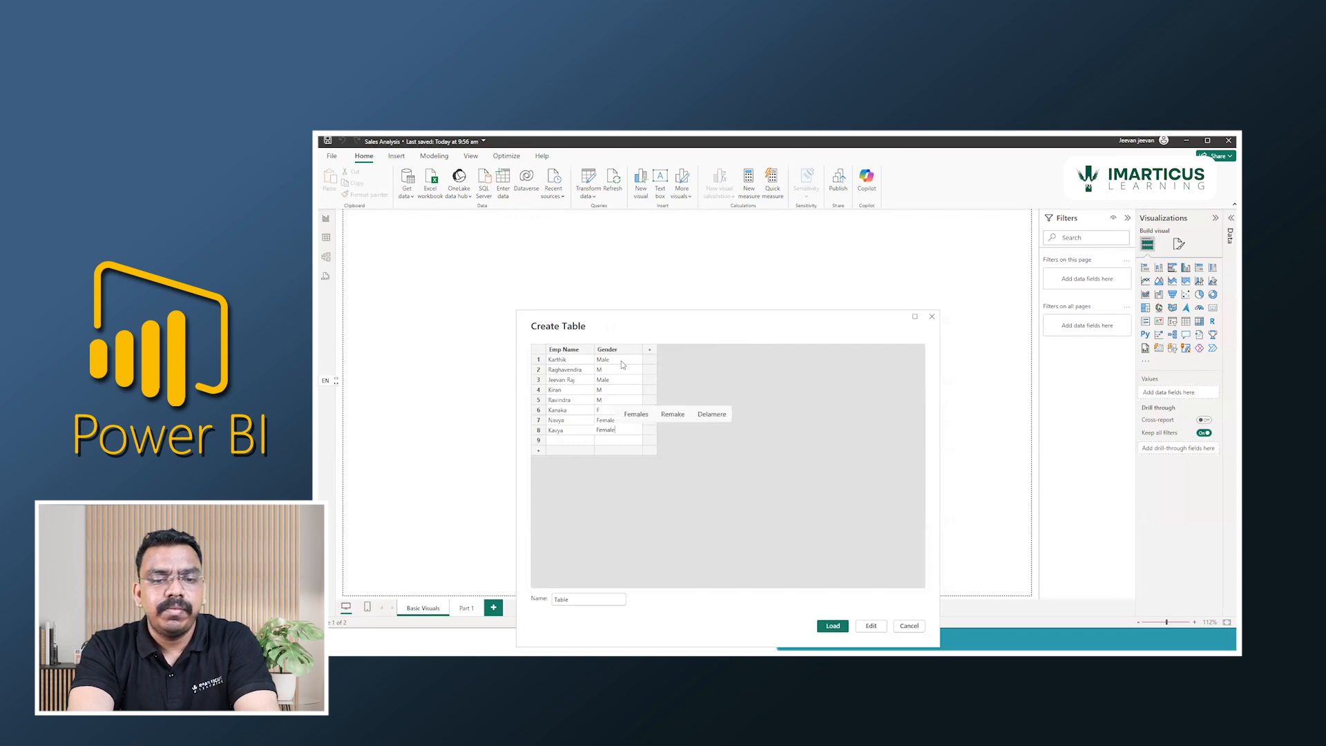
key("Return")
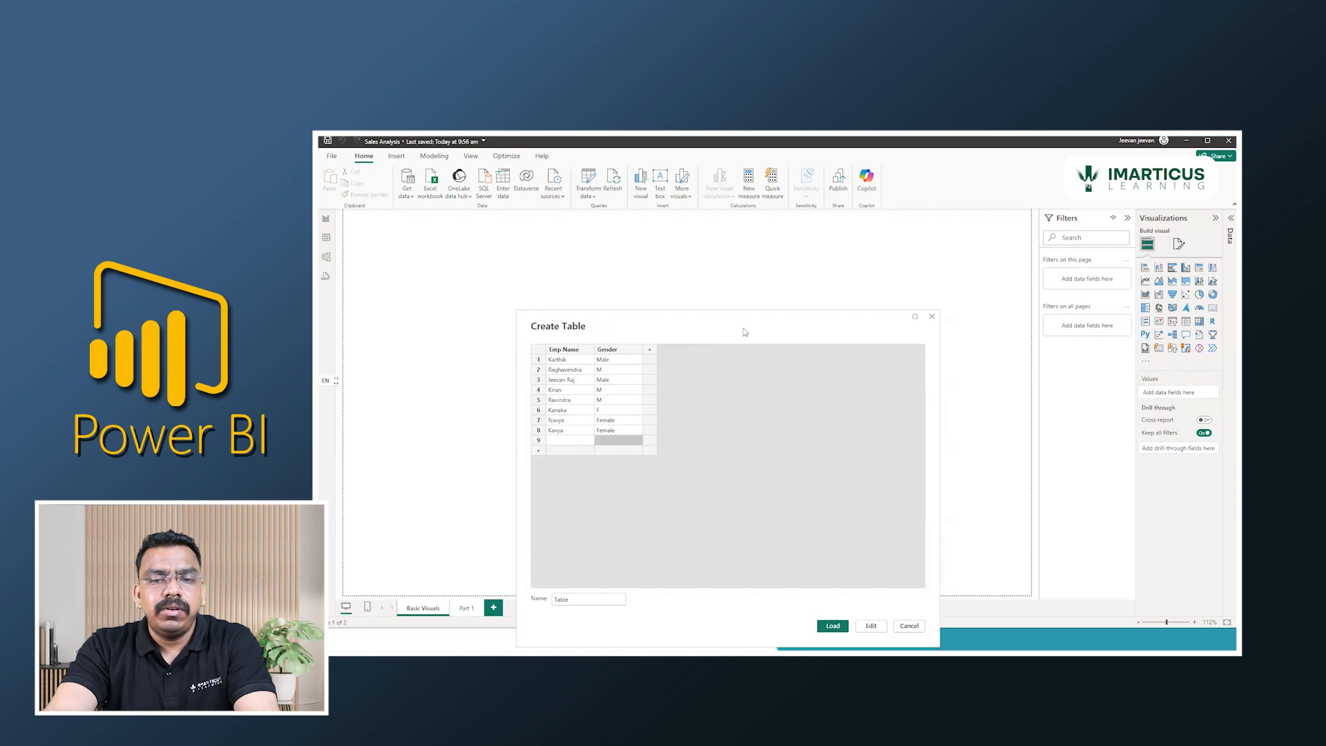
left_click_drag(741, 317, 737, 183)
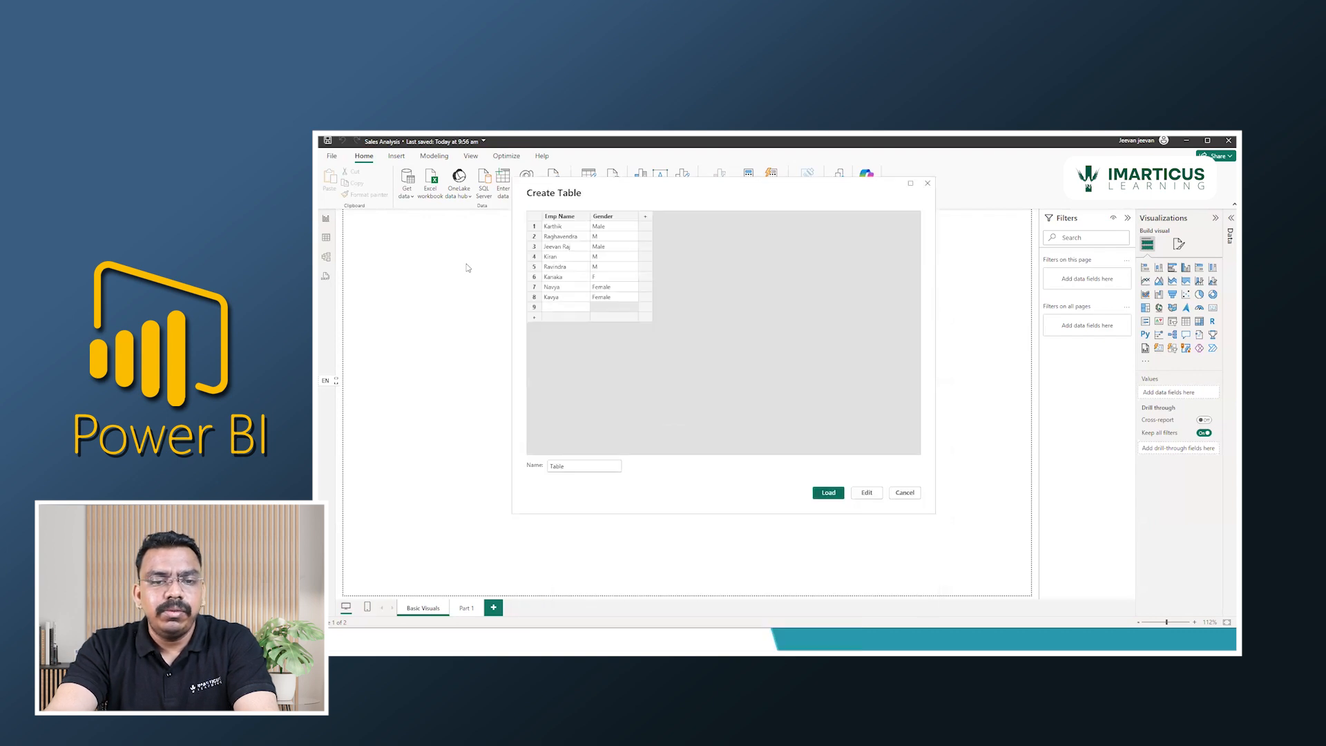
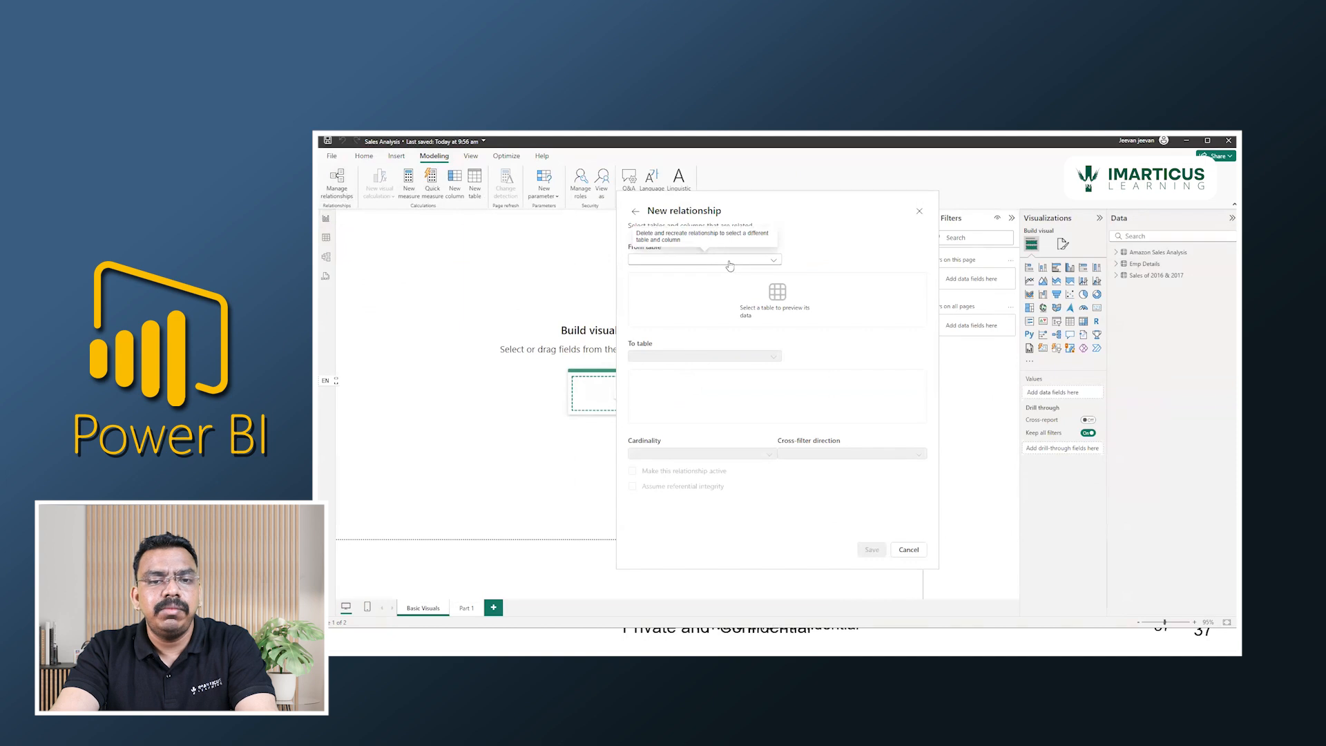
left_click(729, 262)
left_click(694, 357)
left_click(720, 260)
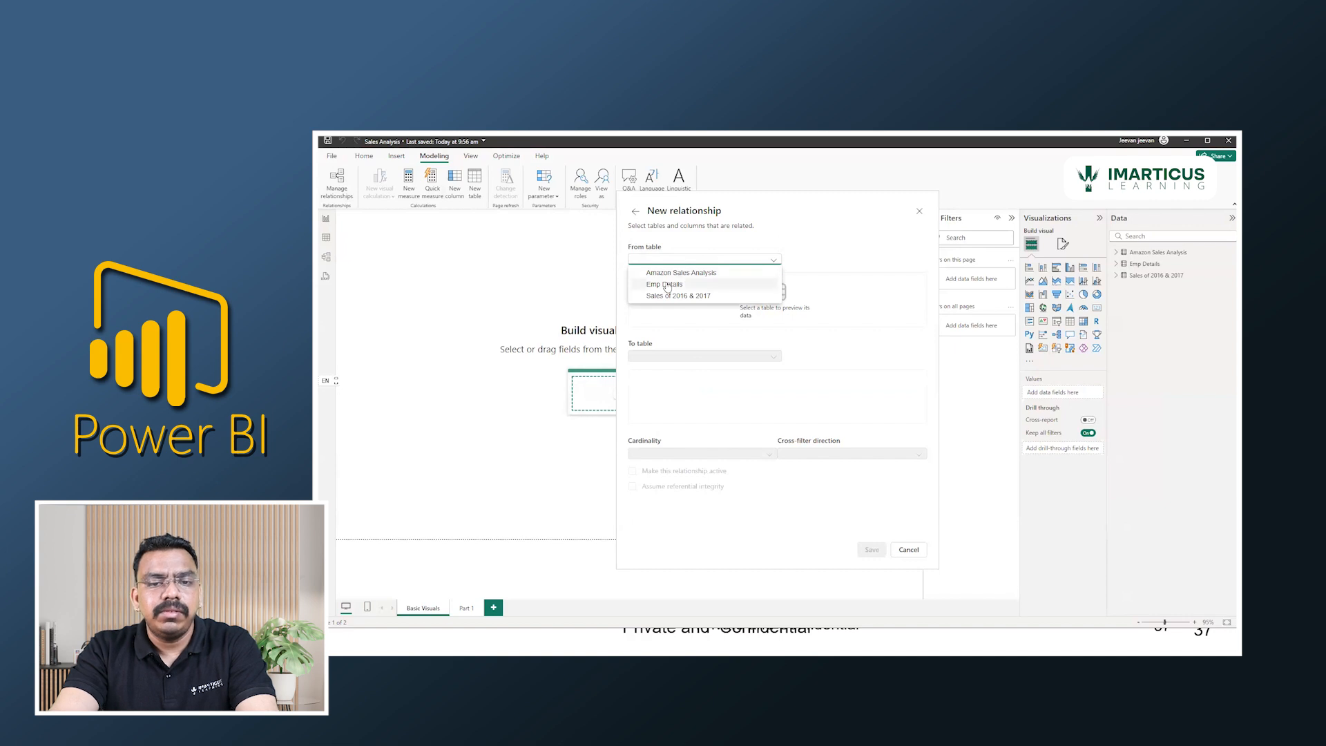
left_click(666, 284)
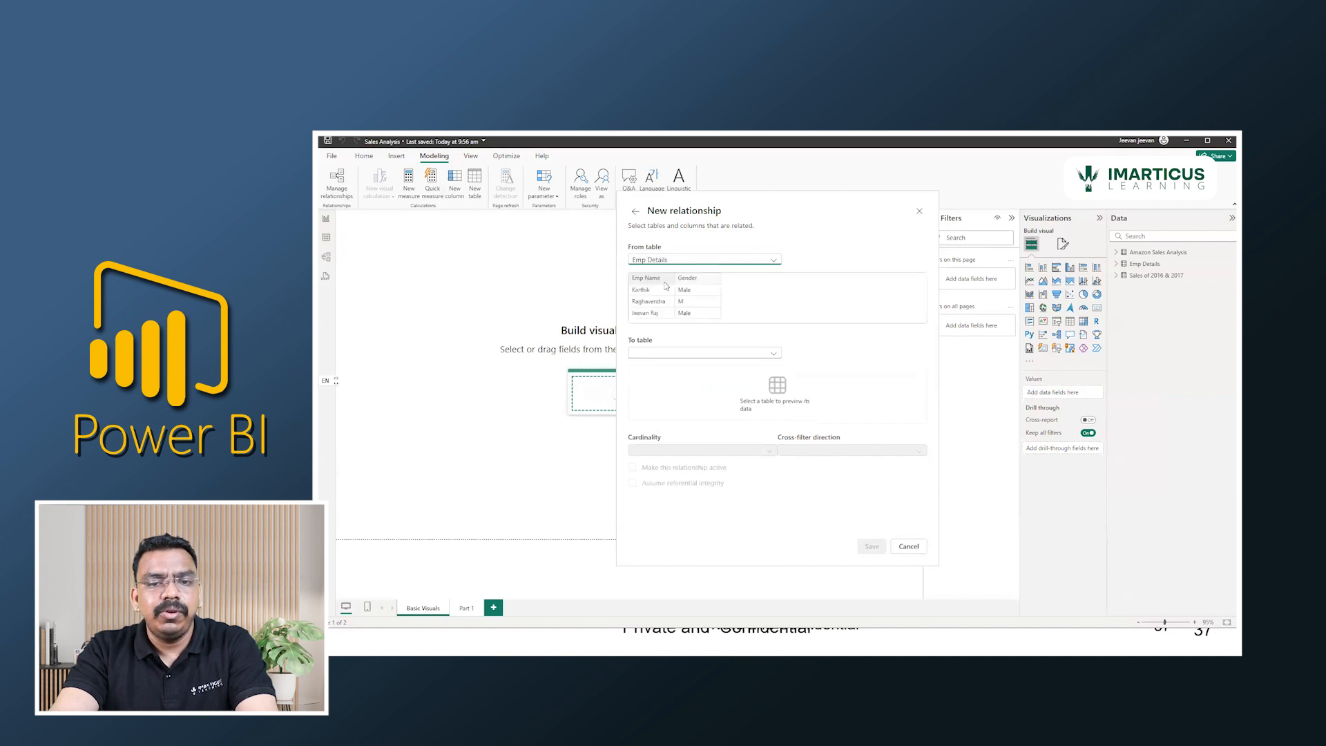
left_click(666, 355)
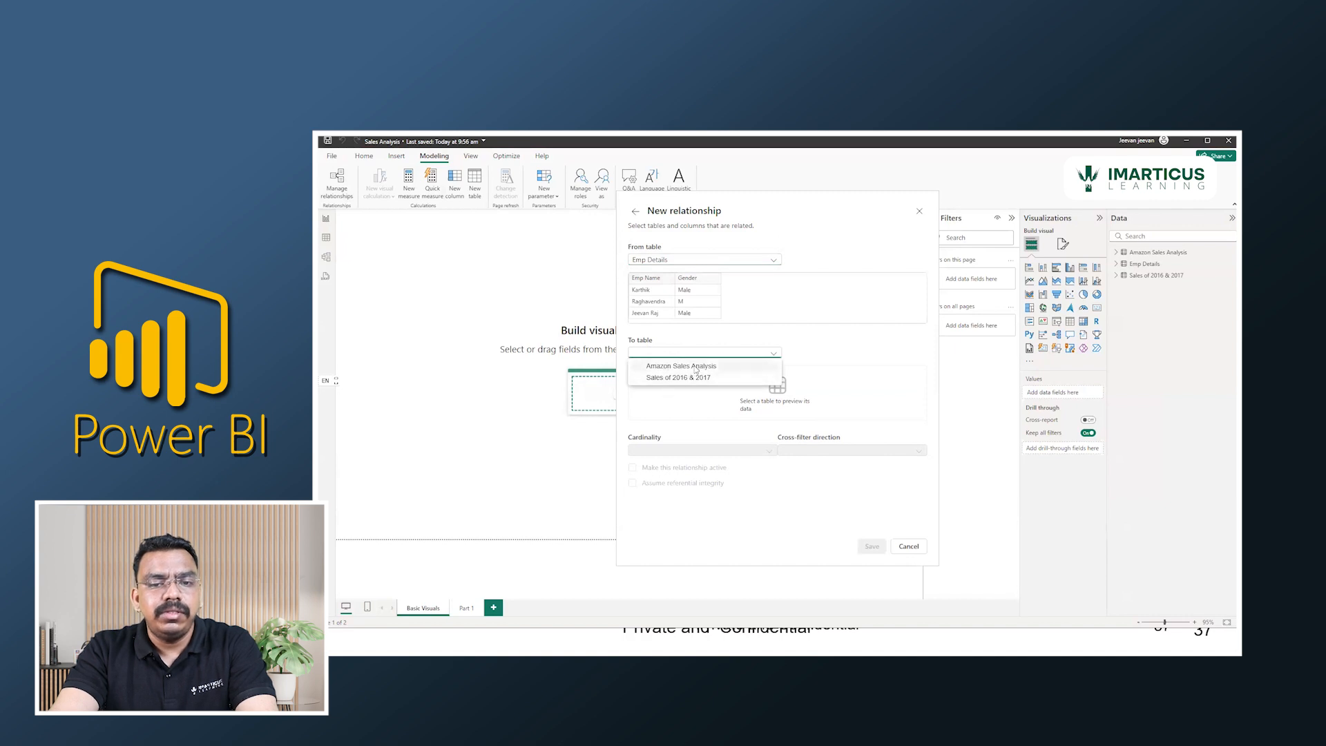
left_click(690, 367)
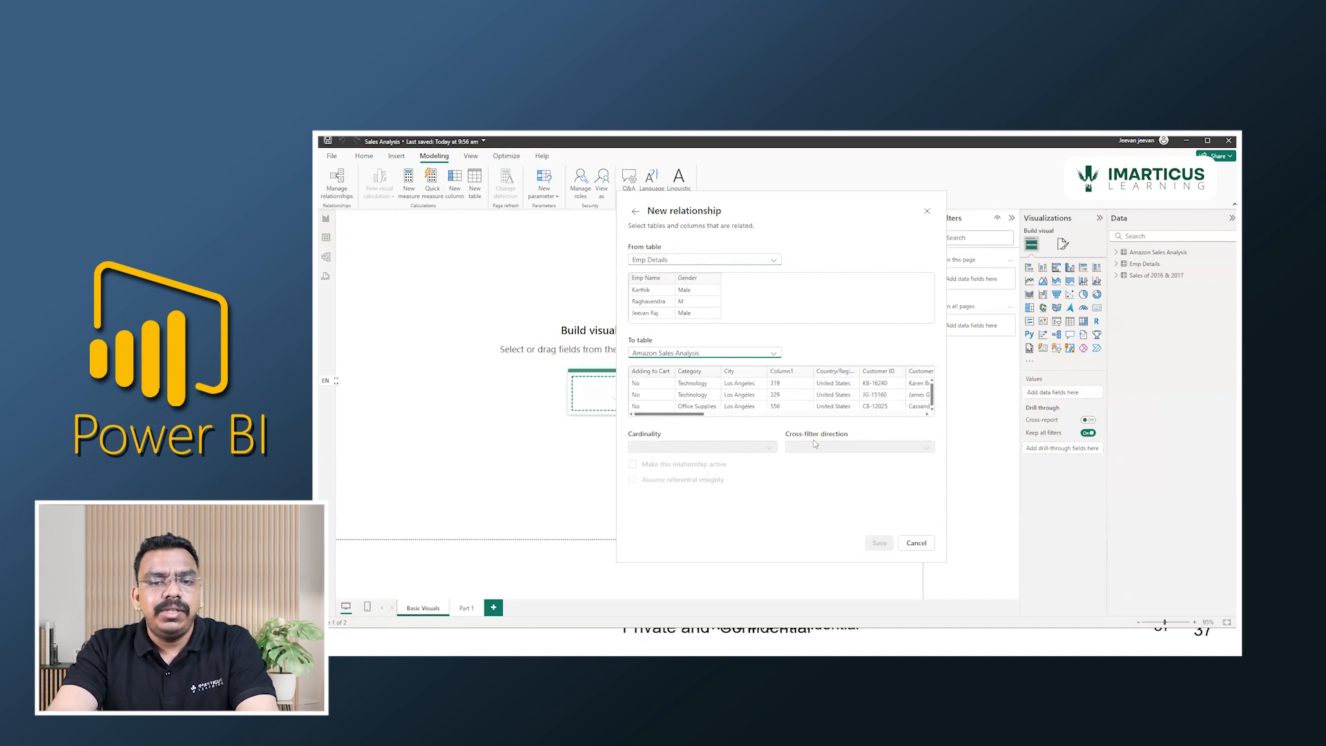
left_click(926, 212)
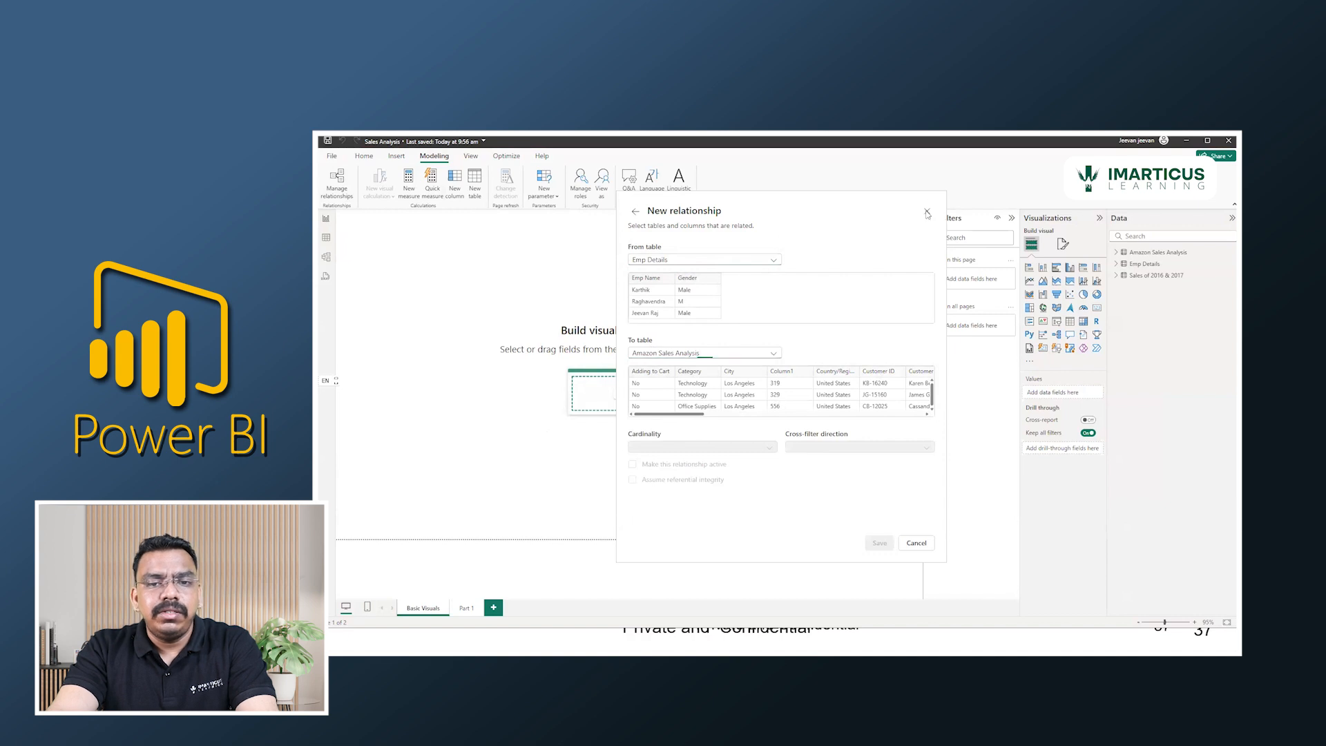
left_click(972, 219)
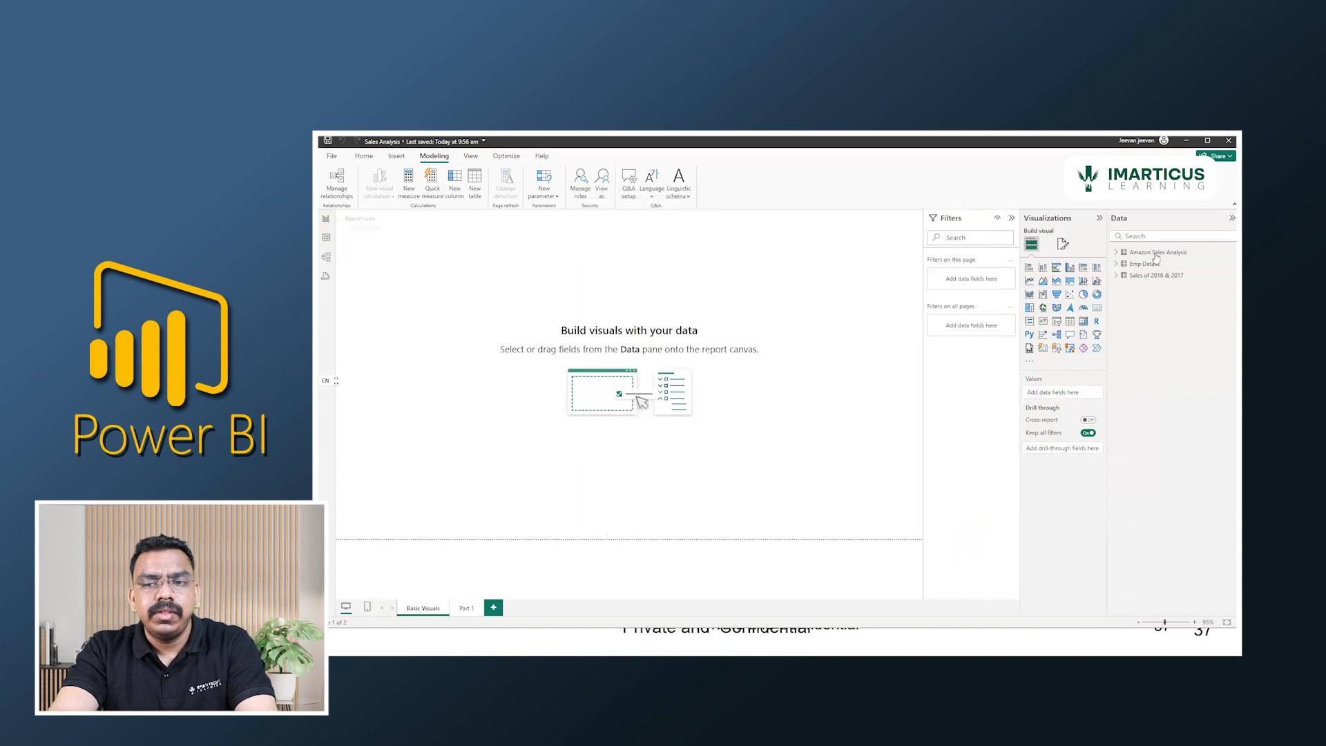
Load the SubCategory table from the SubCategories Excel workbook in the Project on Power BI > Dimensions folder.
left_click(364, 156)
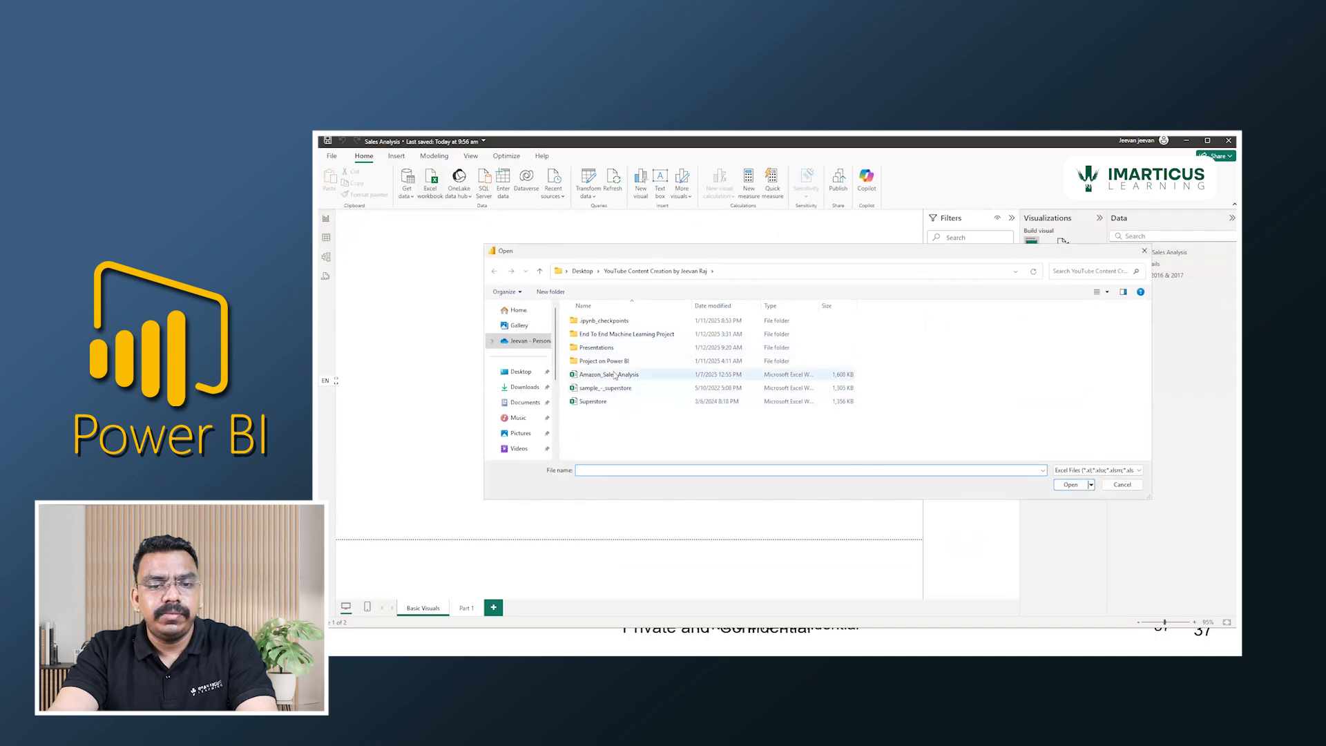
double_click(618, 362)
left_click(605, 348)
double_click(606, 349)
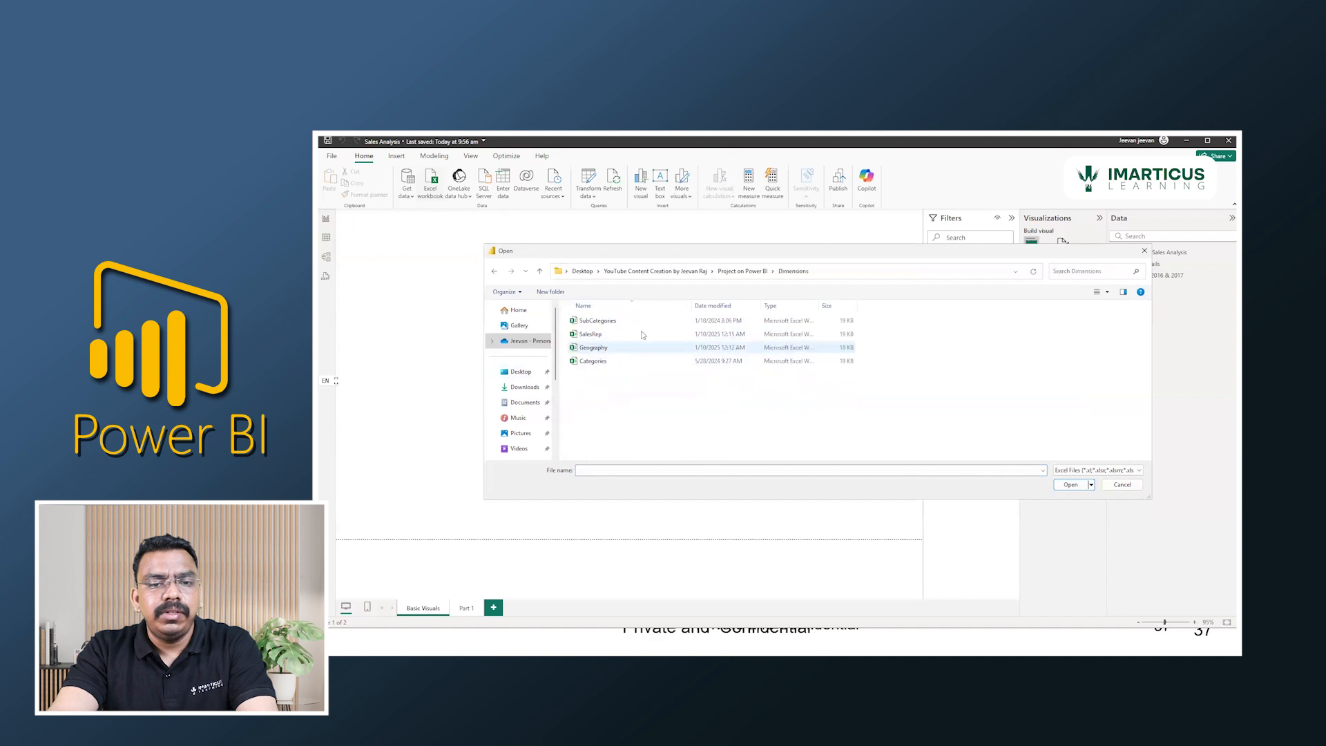
left_click(1074, 473)
left_click(623, 383)
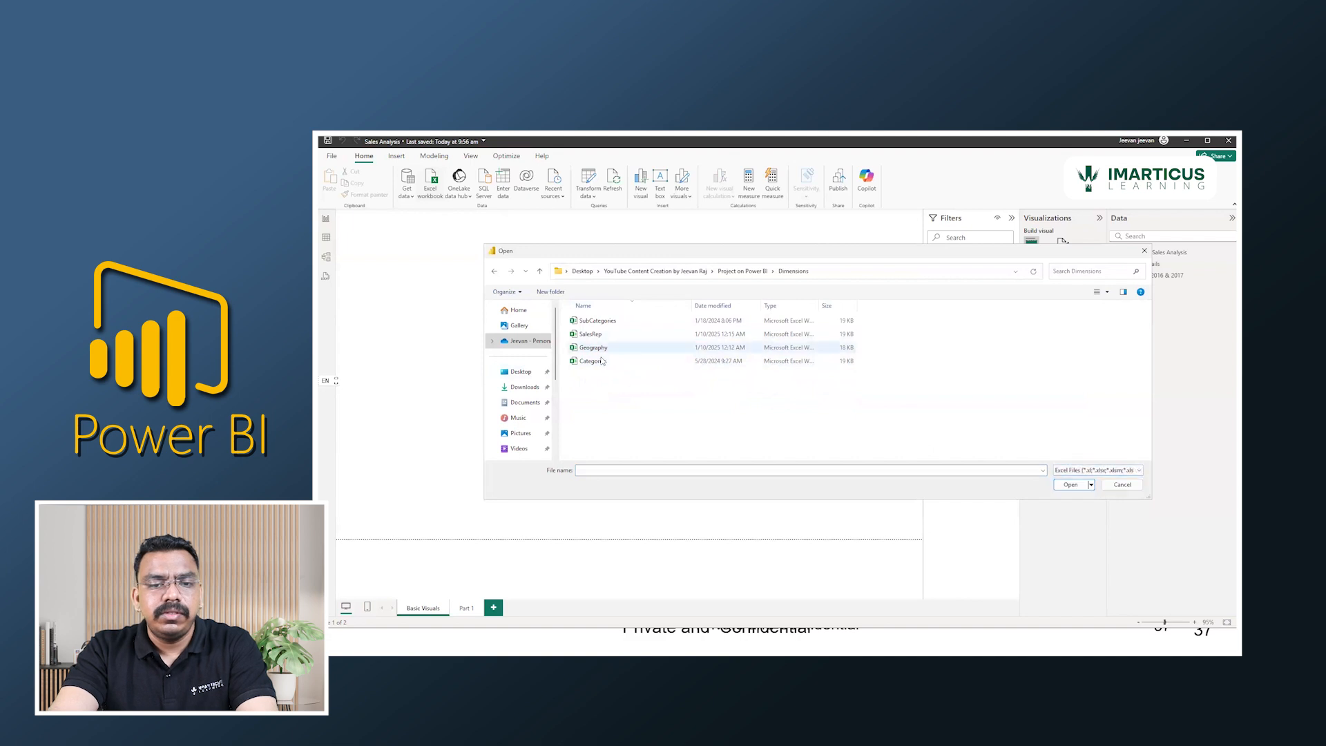
left_click(602, 360)
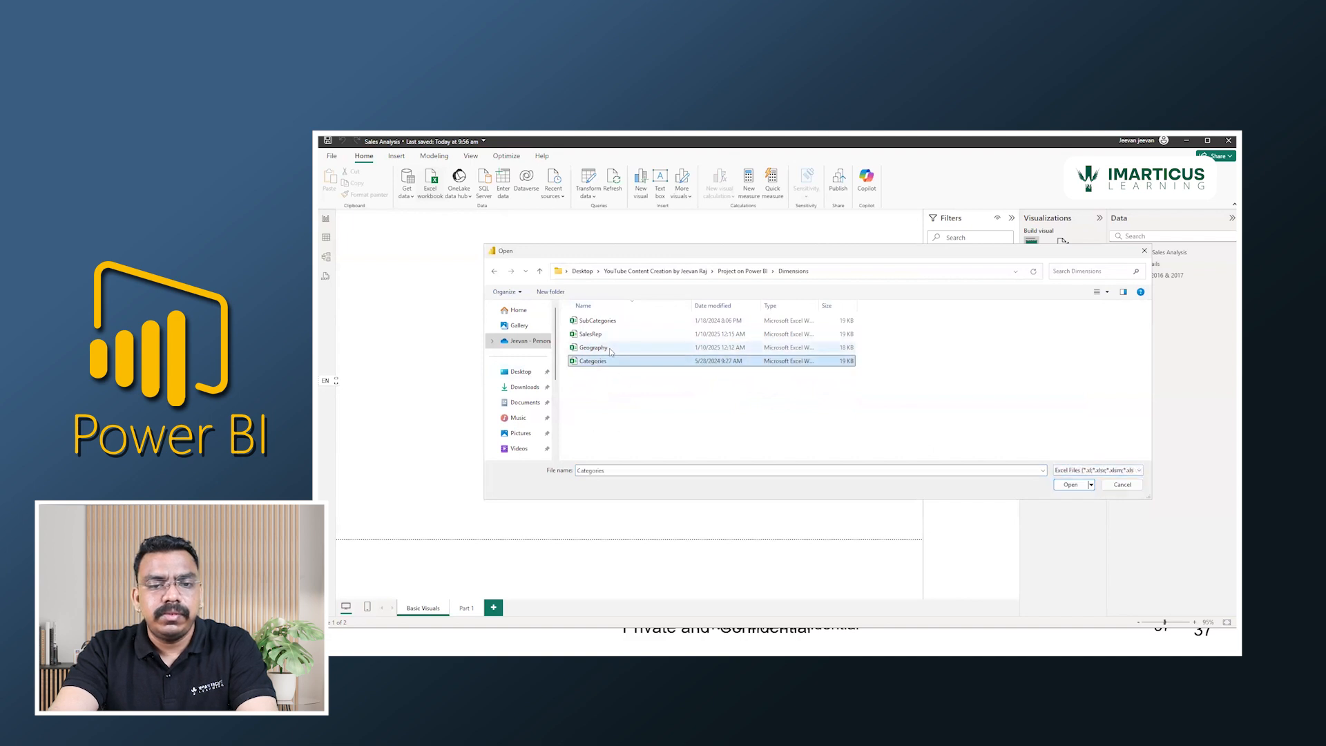
left_click(598, 321)
left_click(1072, 486)
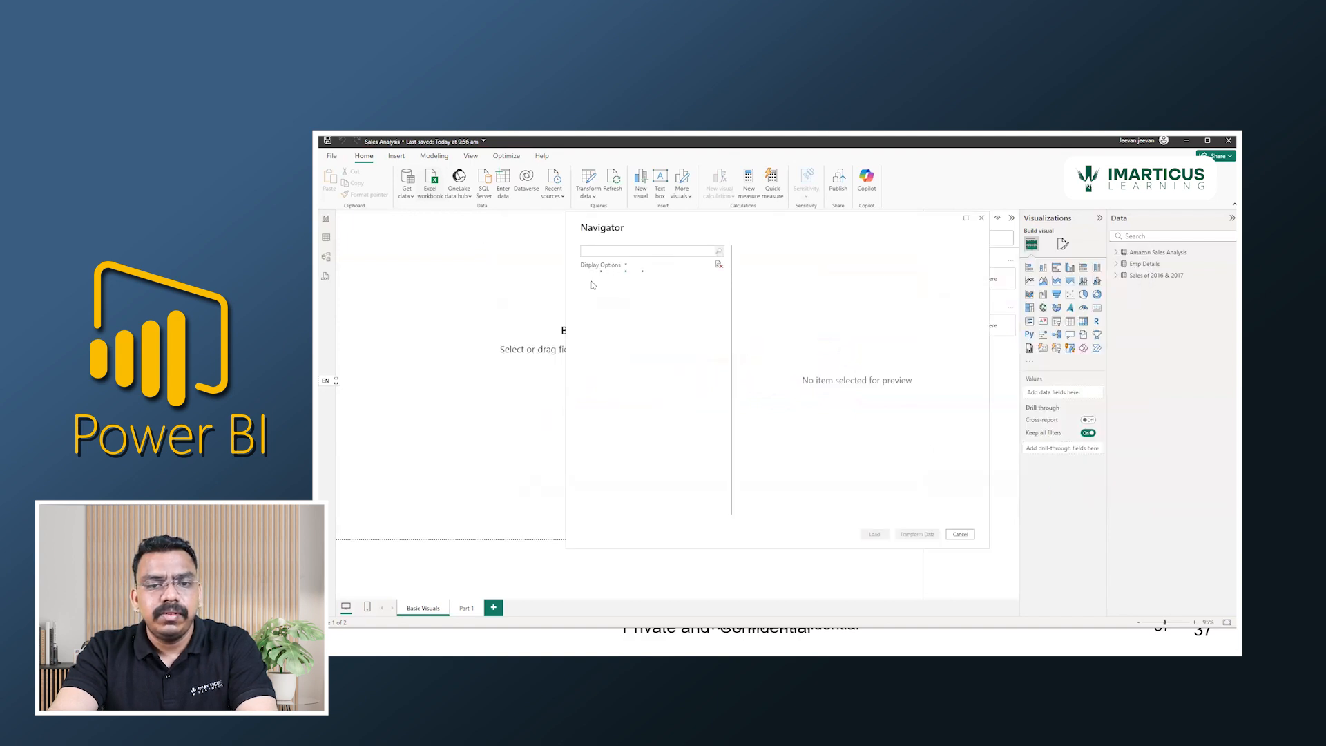
left_click(594, 292)
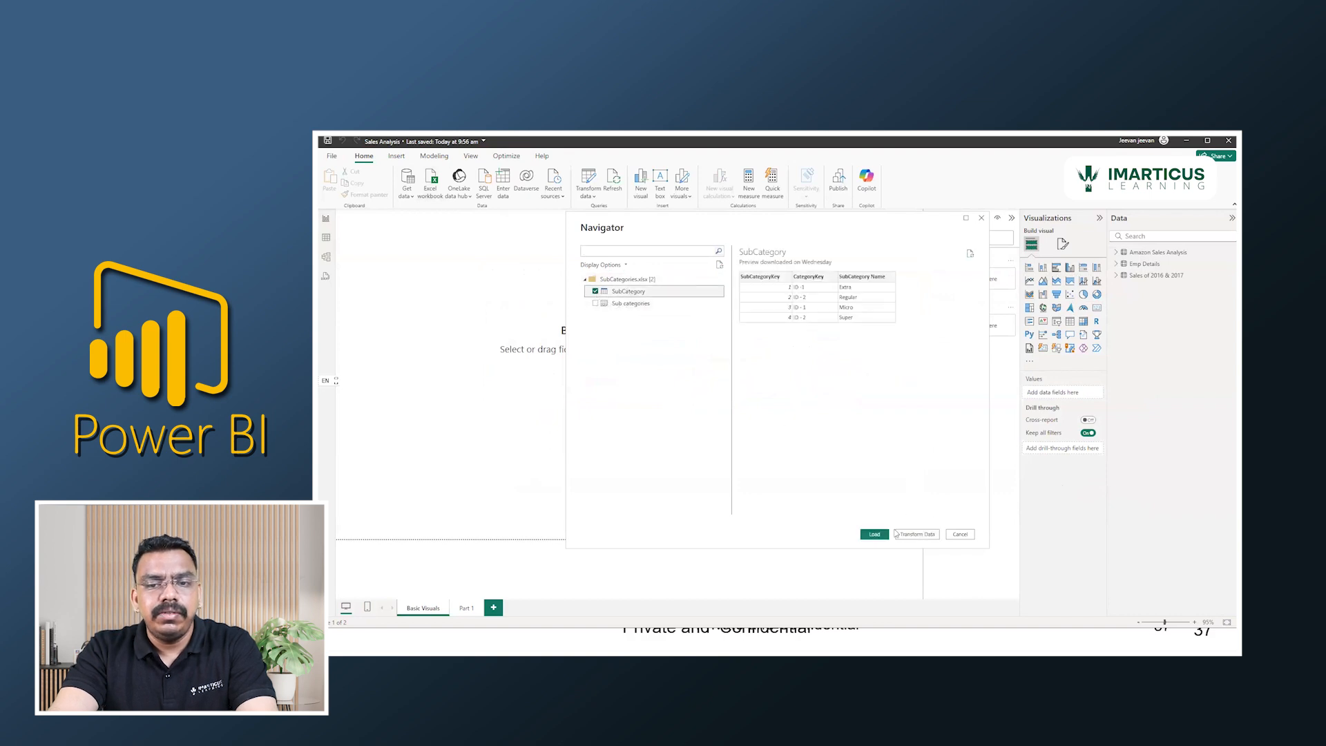
left_click(874, 535)
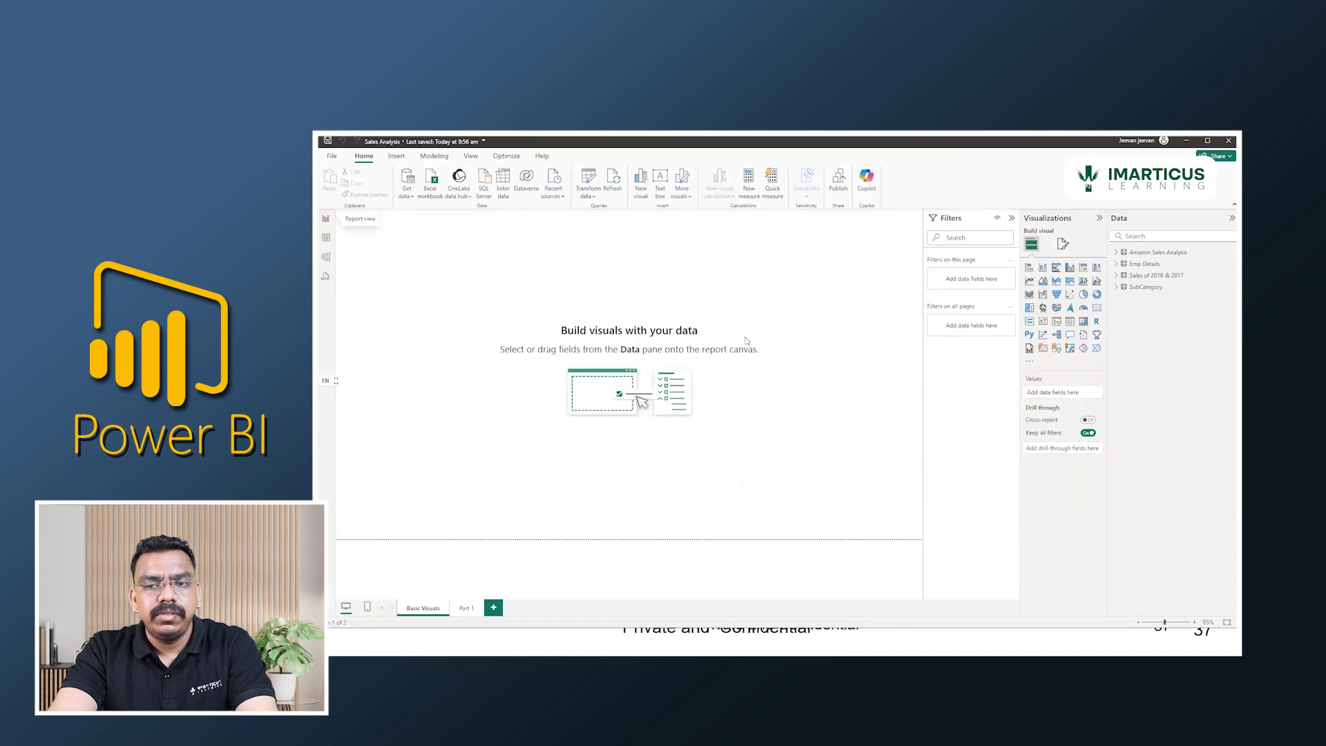
Load the dCategory table from the Categories Excel workbook in the Dimensions folder.
left_click(424, 191)
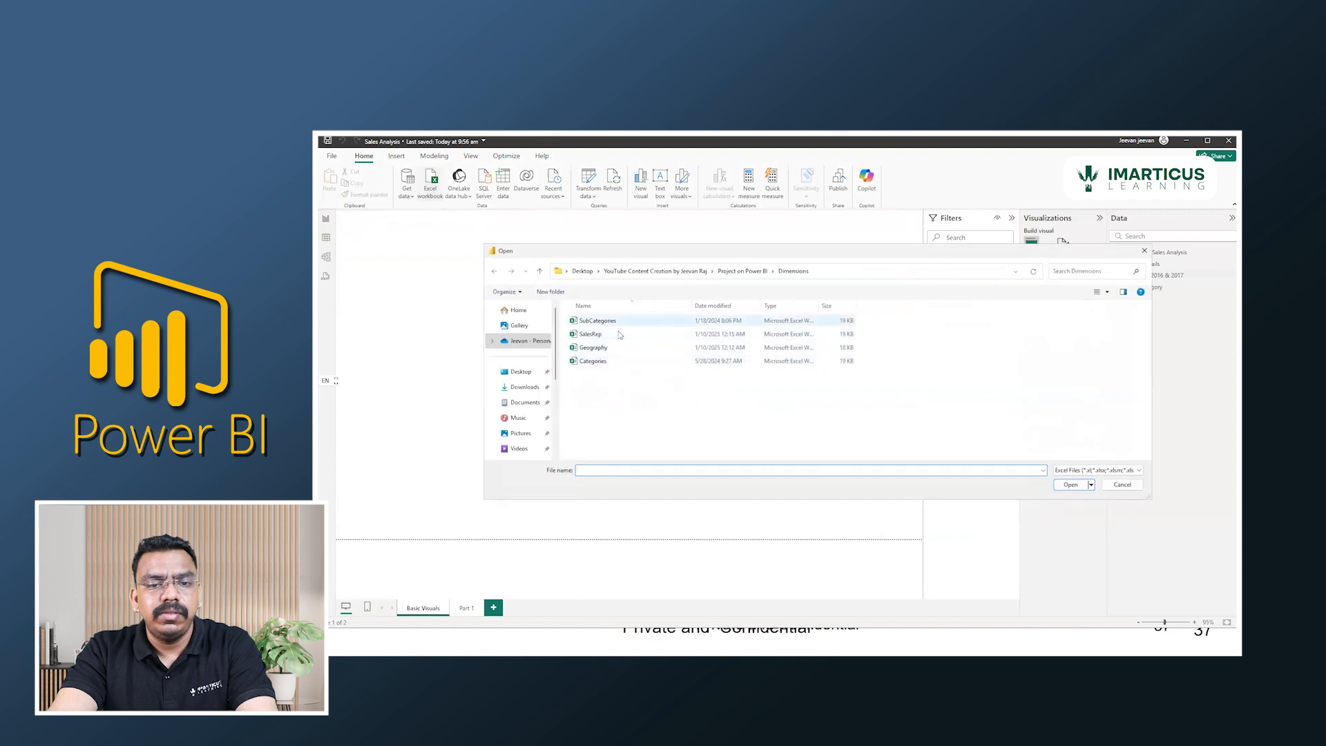
left_click(609, 361)
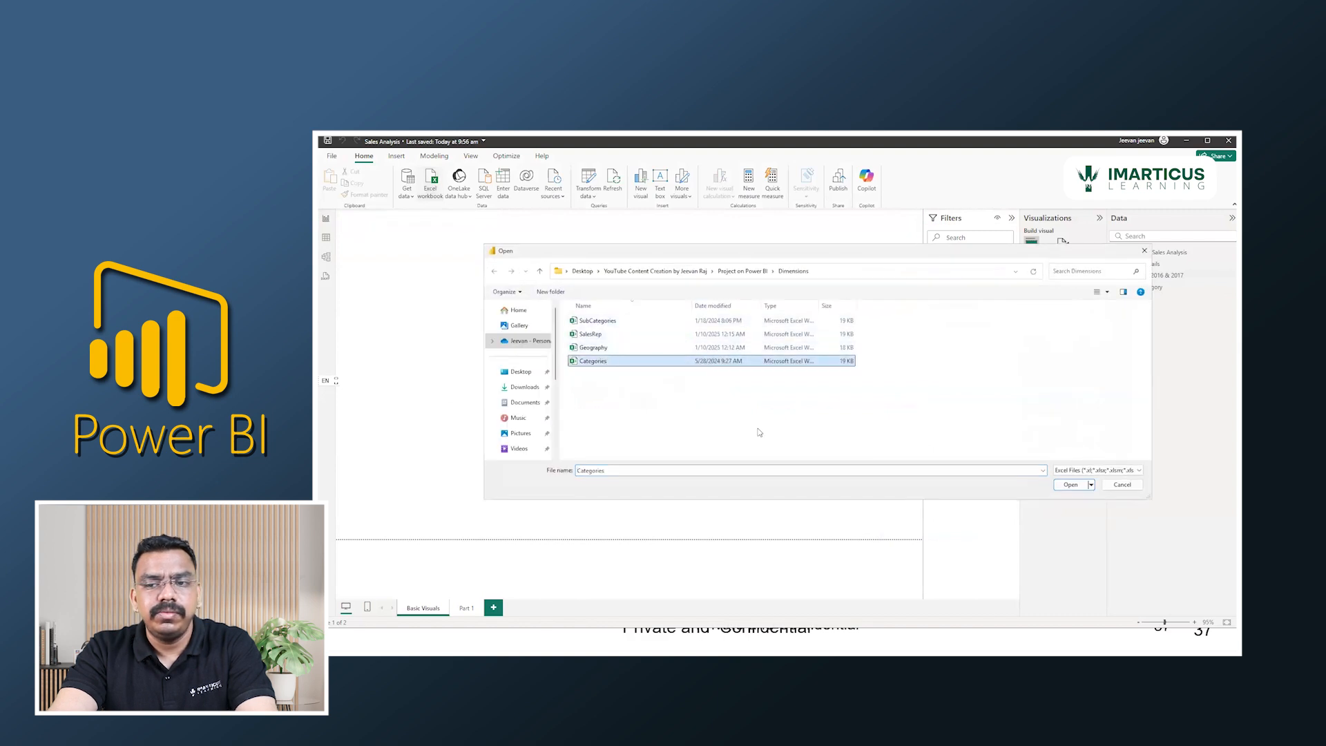
left_click_drag(922, 253, 785, 256)
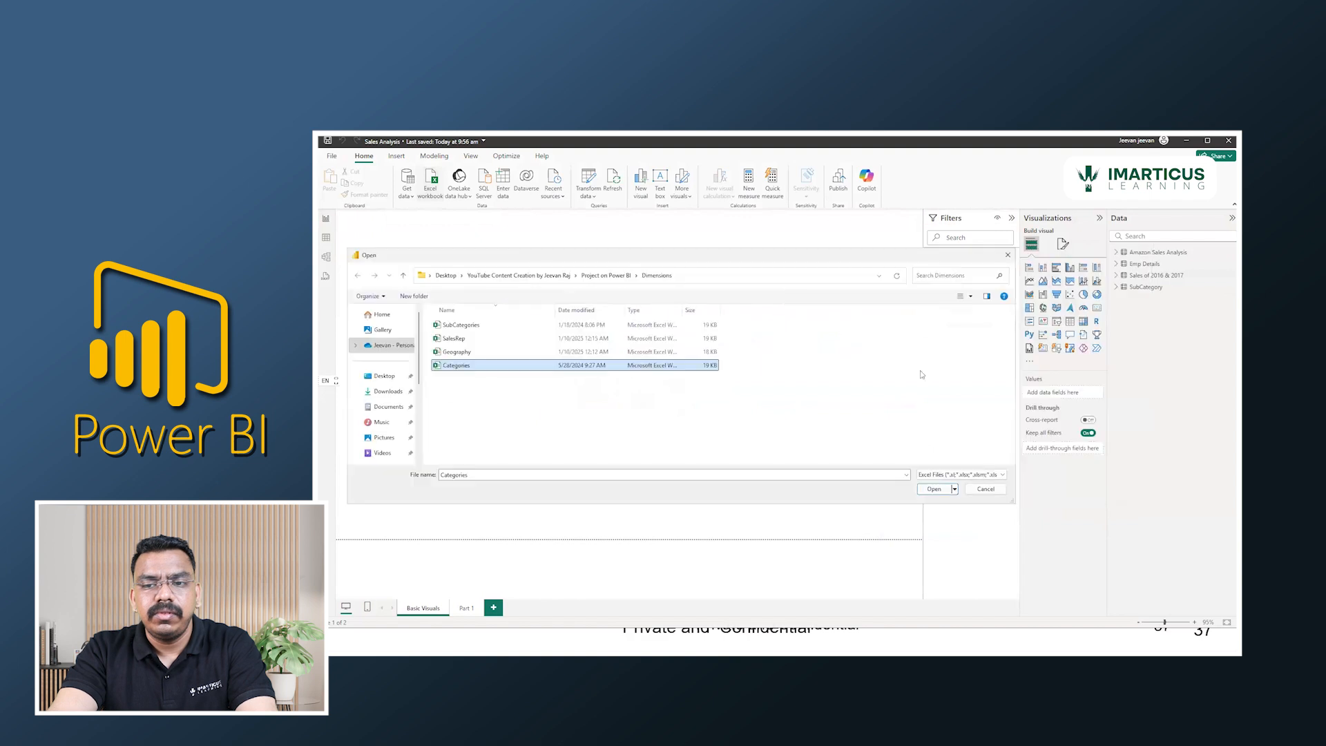
left_click(935, 491)
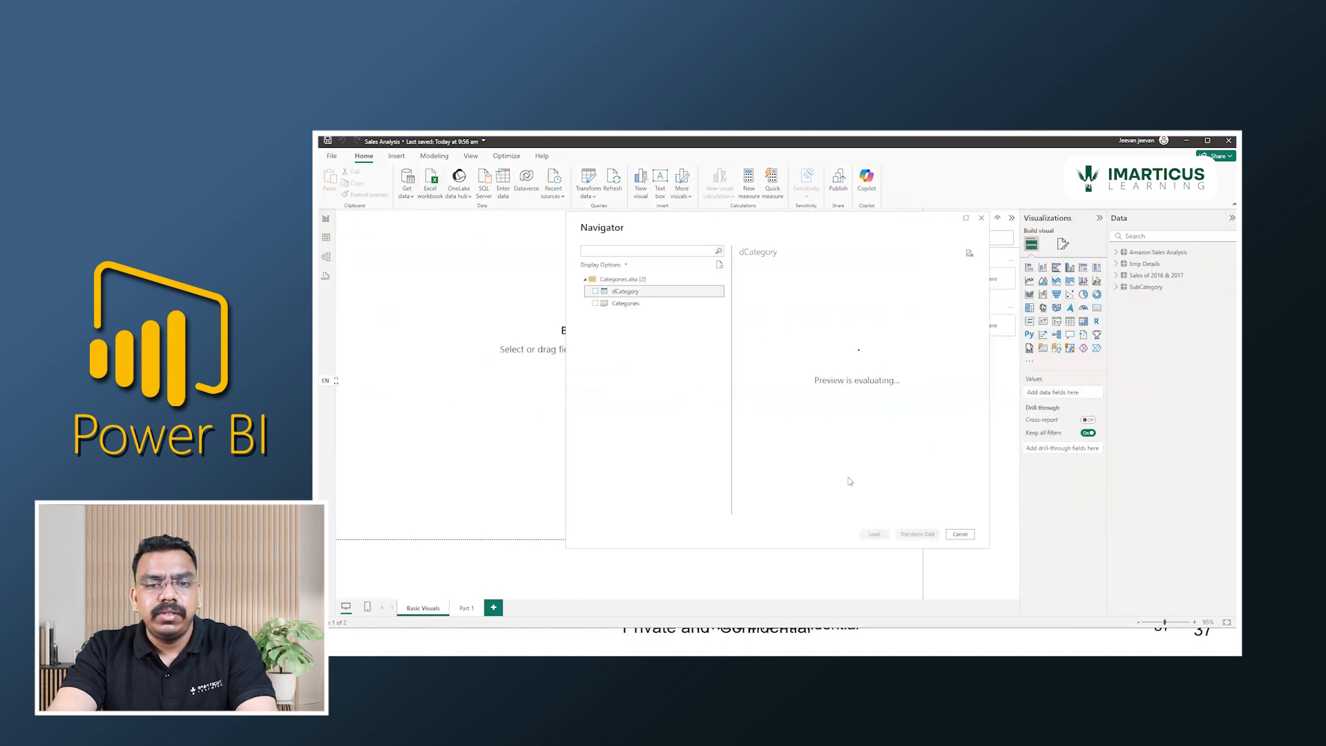
left_click(595, 291)
left_click(882, 534)
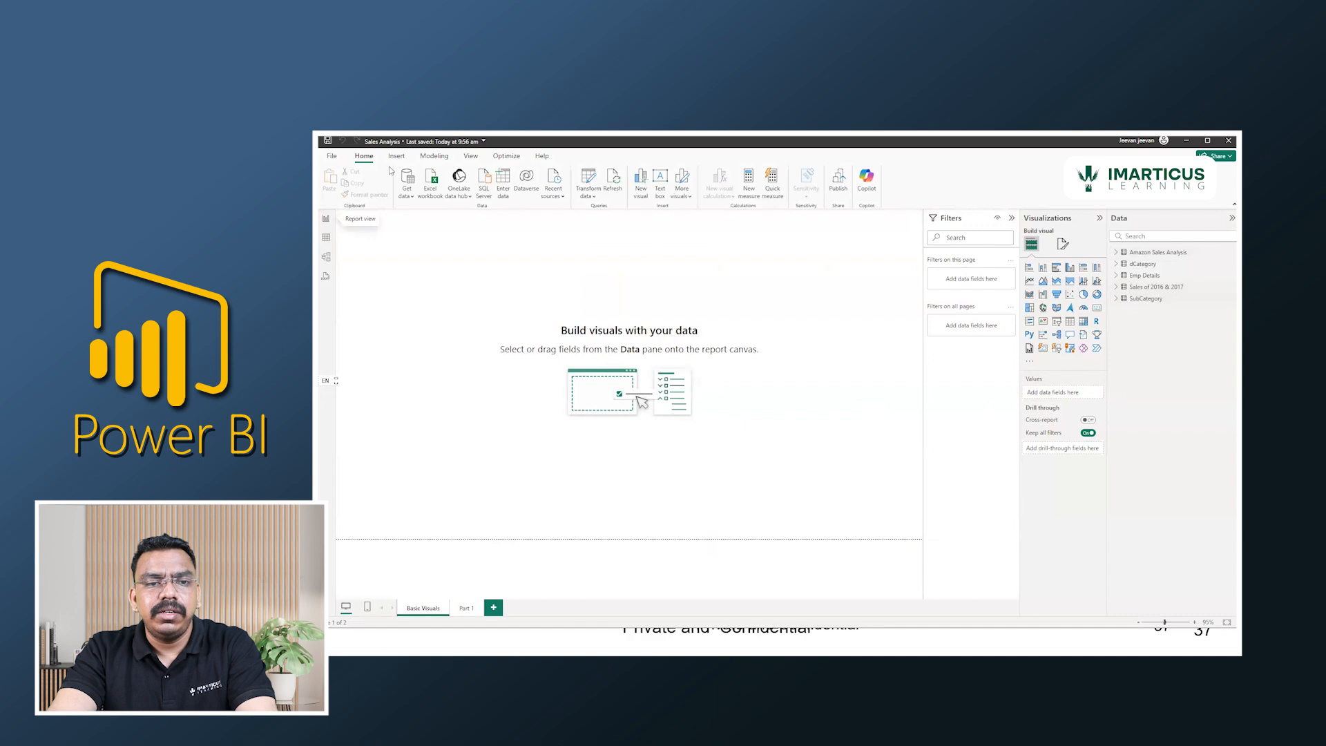
Create an active one-to-many relationship from dCategory's Category column to SubCategory's CategoryKey column with single cross-filter direction.
left_click(423, 156)
left_click(334, 181)
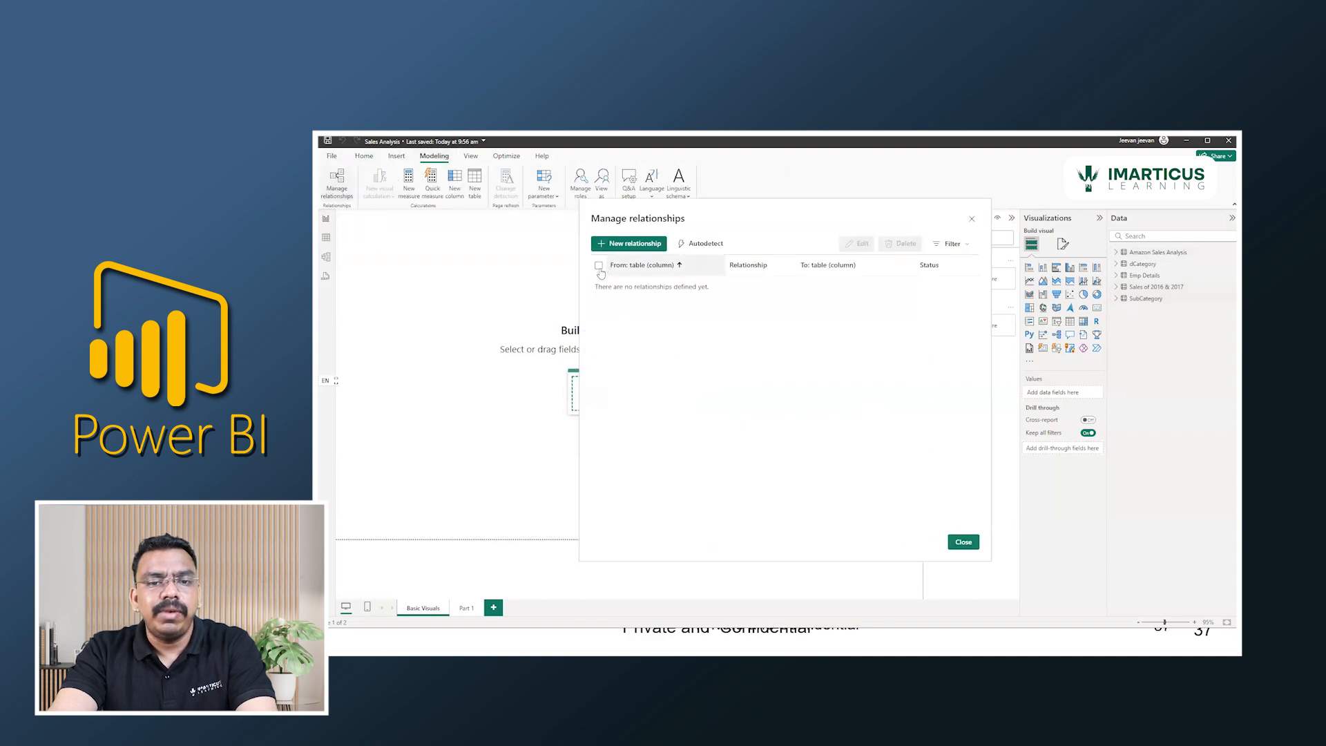
left_click(617, 245)
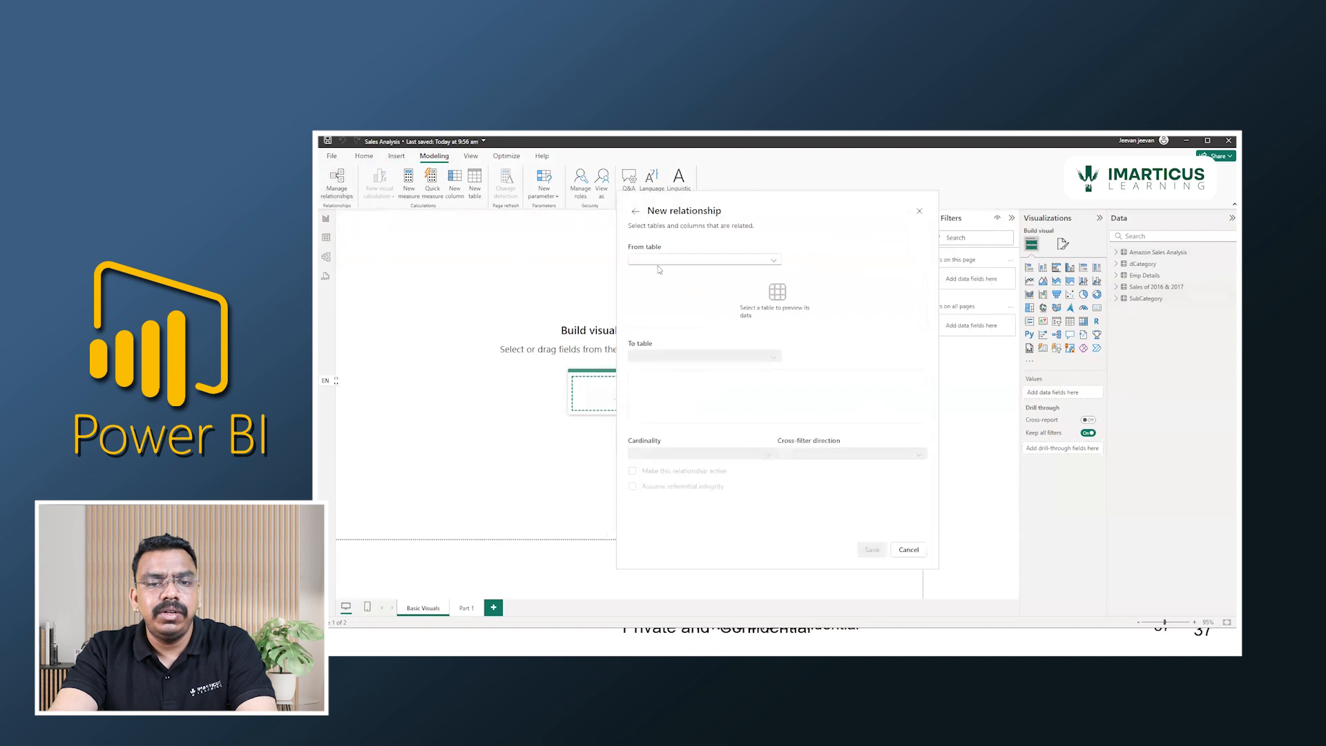
left_click(663, 260)
left_click(685, 285)
left_click(660, 353)
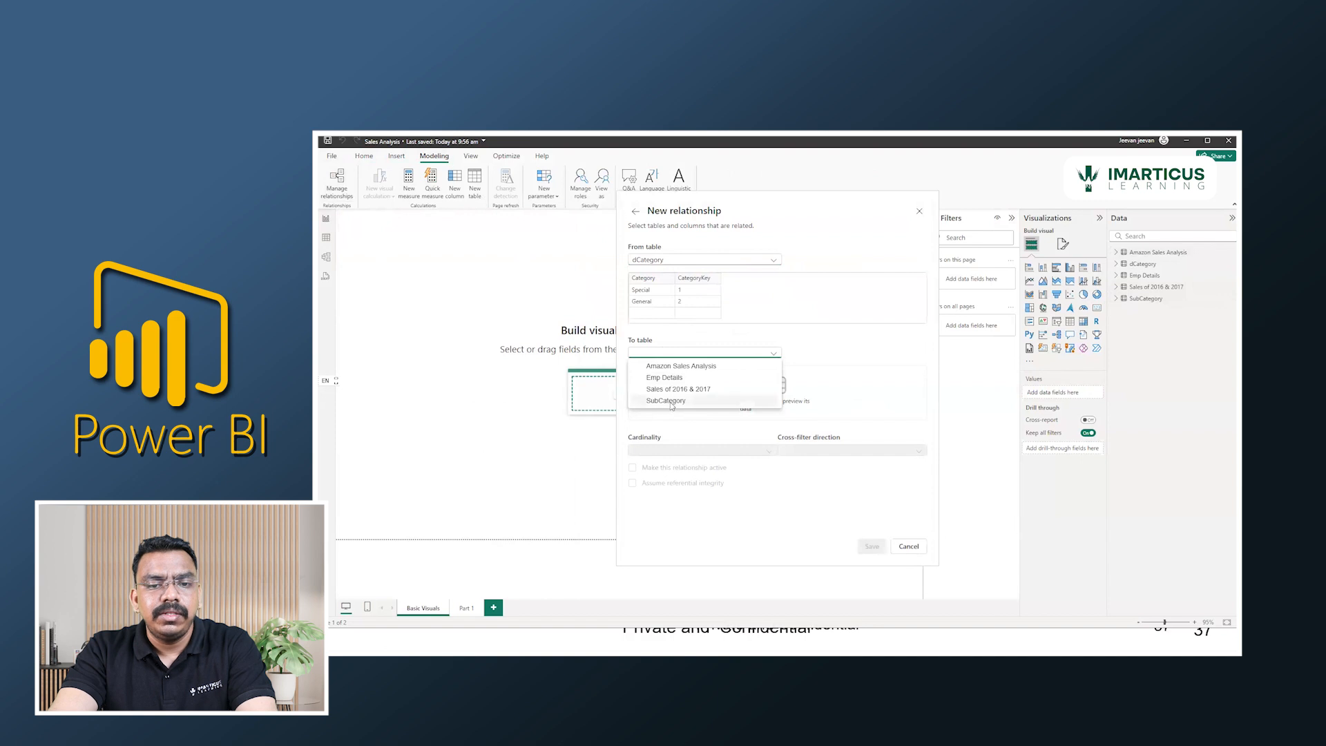
left_click(670, 401)
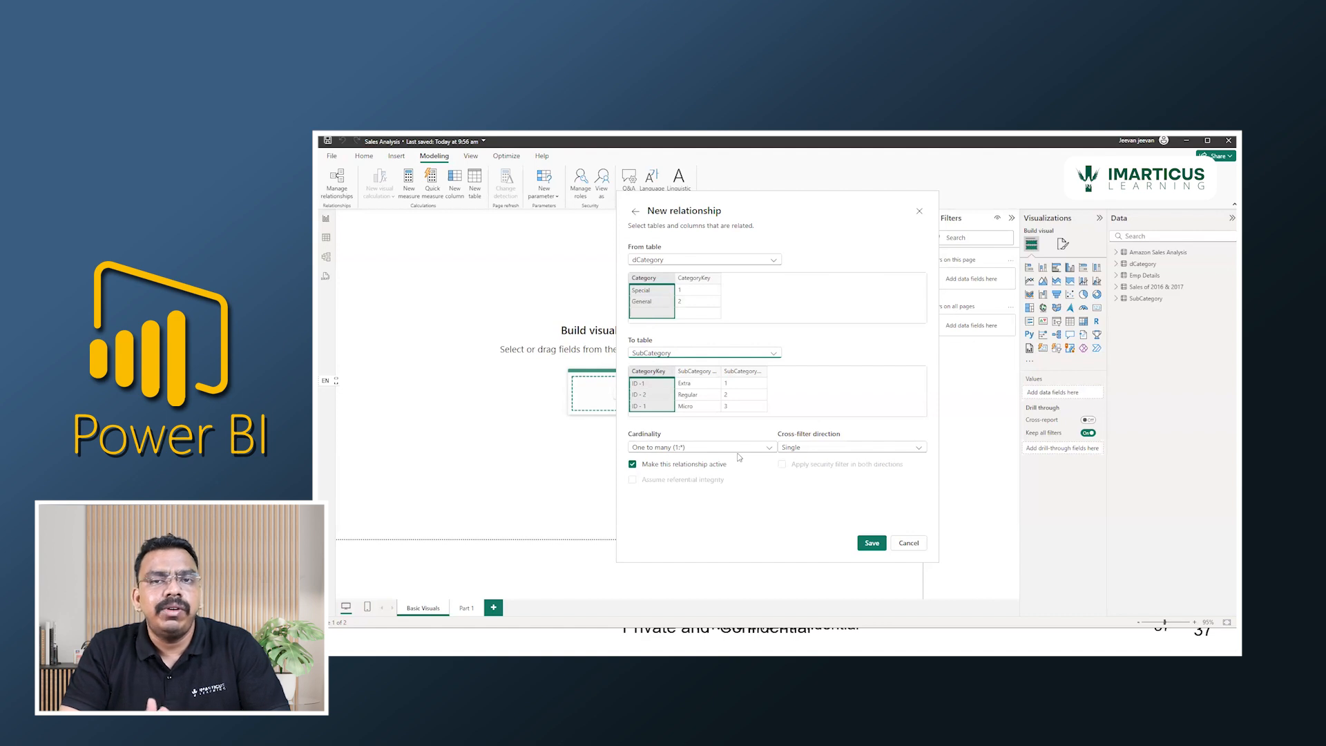
left_click(841, 449)
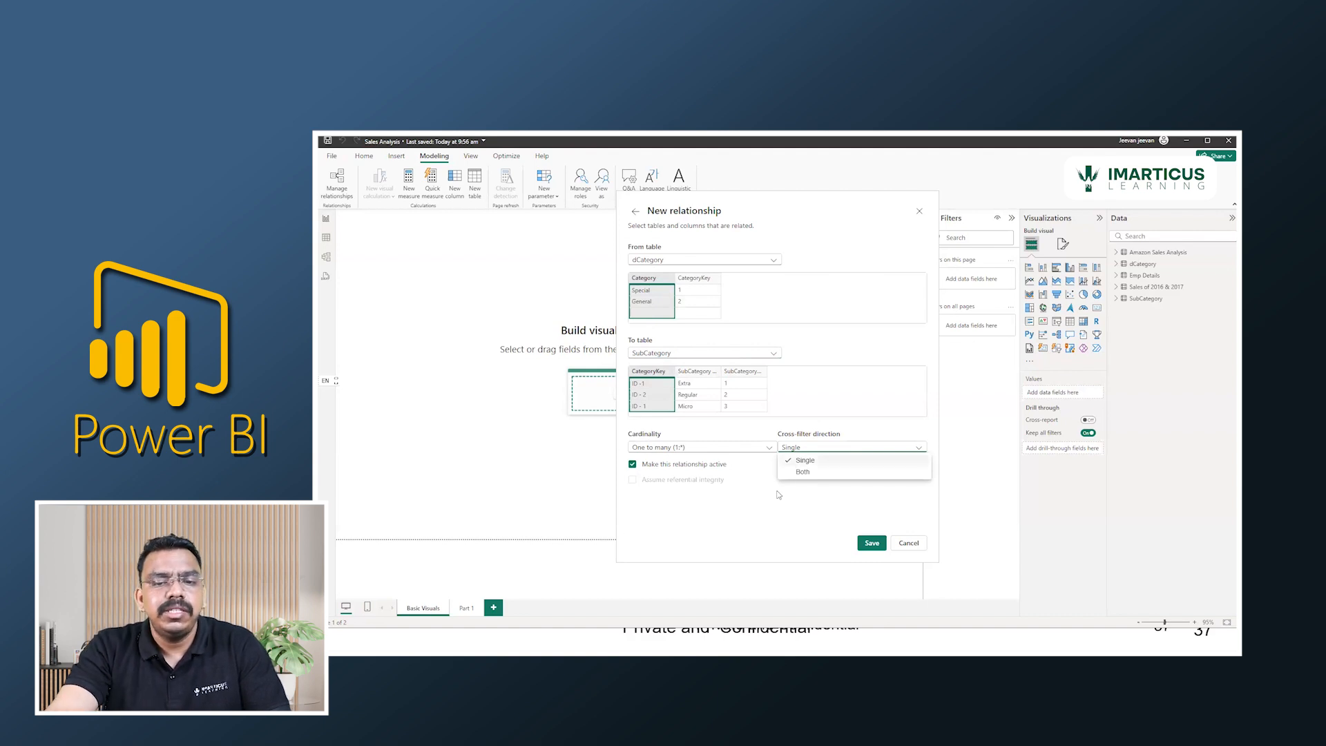
left_click(871, 549)
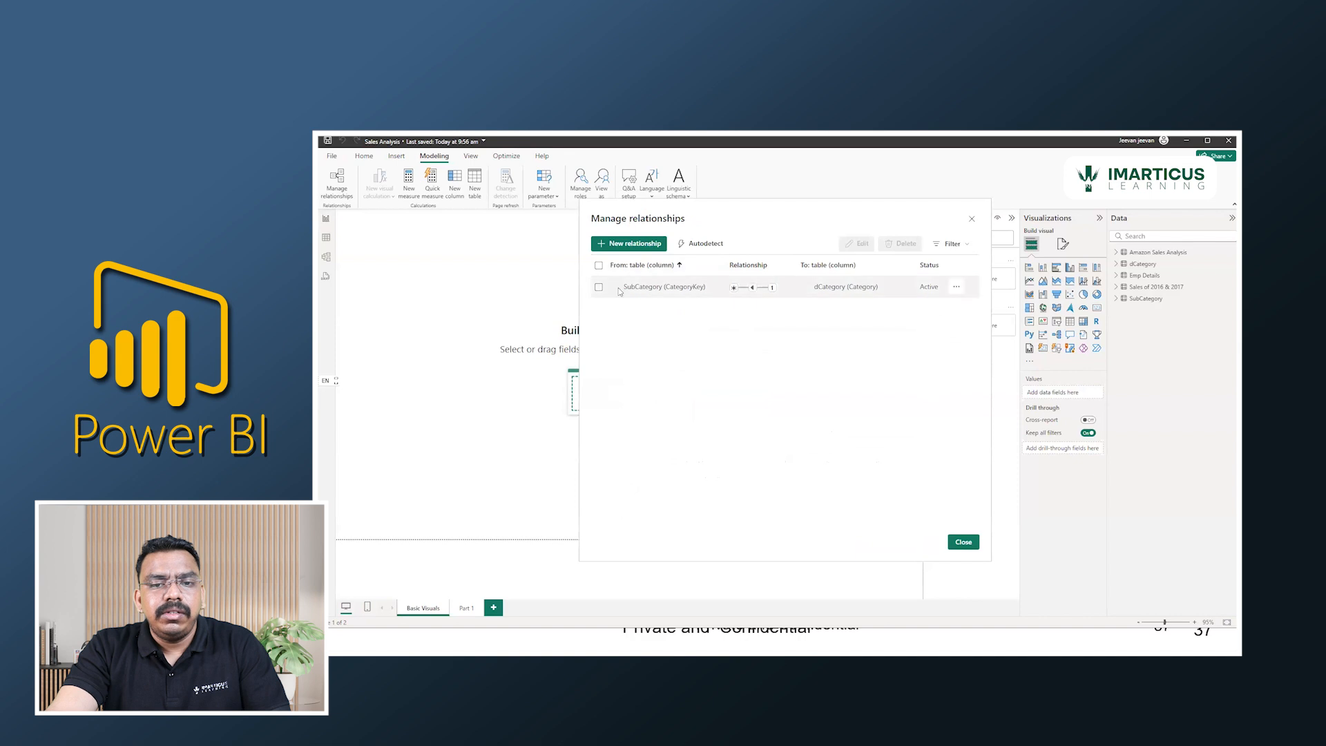
left_click(598, 286)
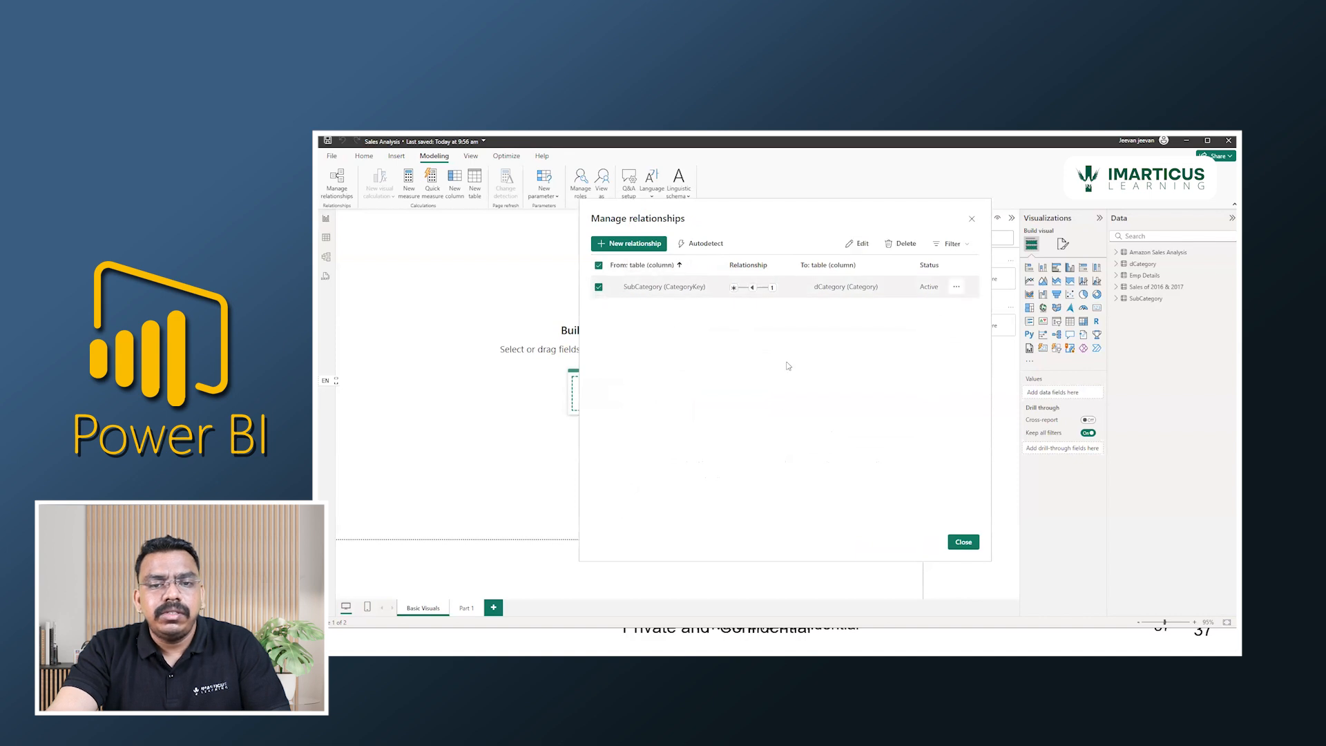
left_click(963, 541)
Show the data model diagram and move the SubCategory table into the empty space below Emp Details and dCategory.
left_click(326, 257)
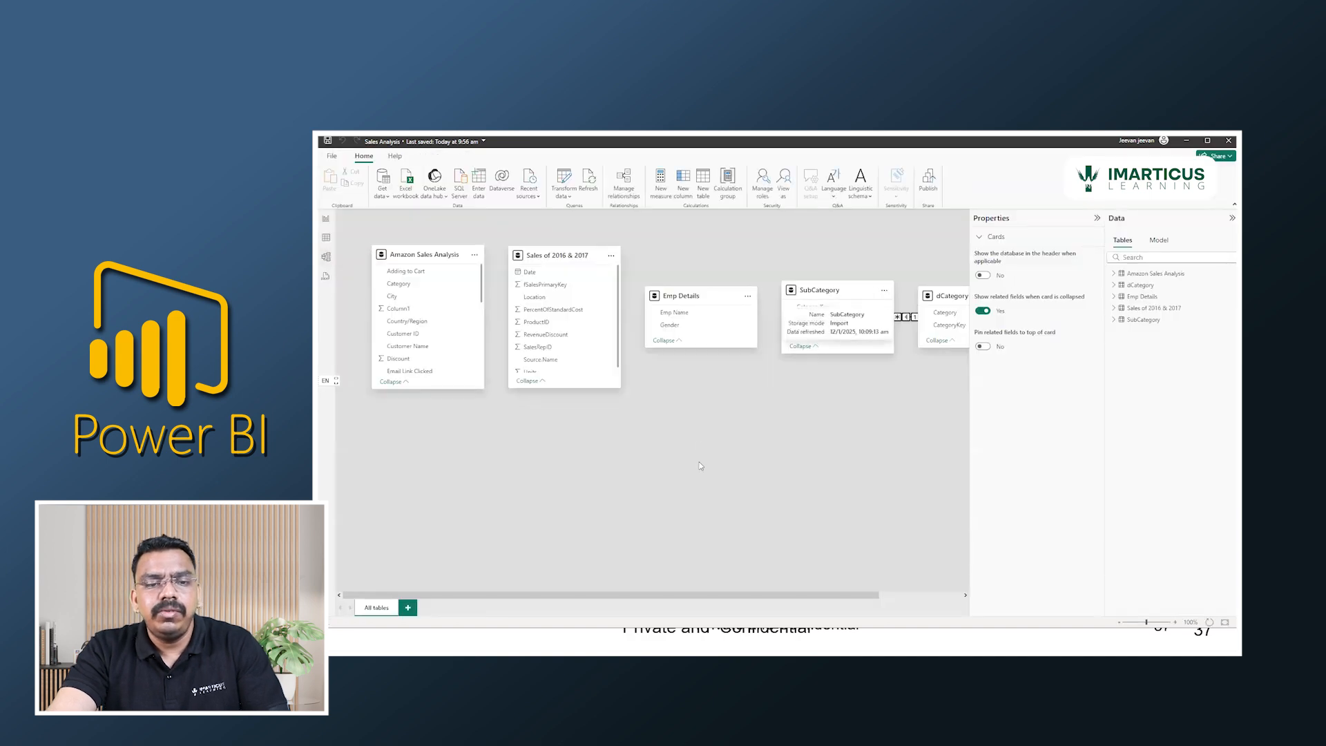
scroll(712, 464, "right", 3)
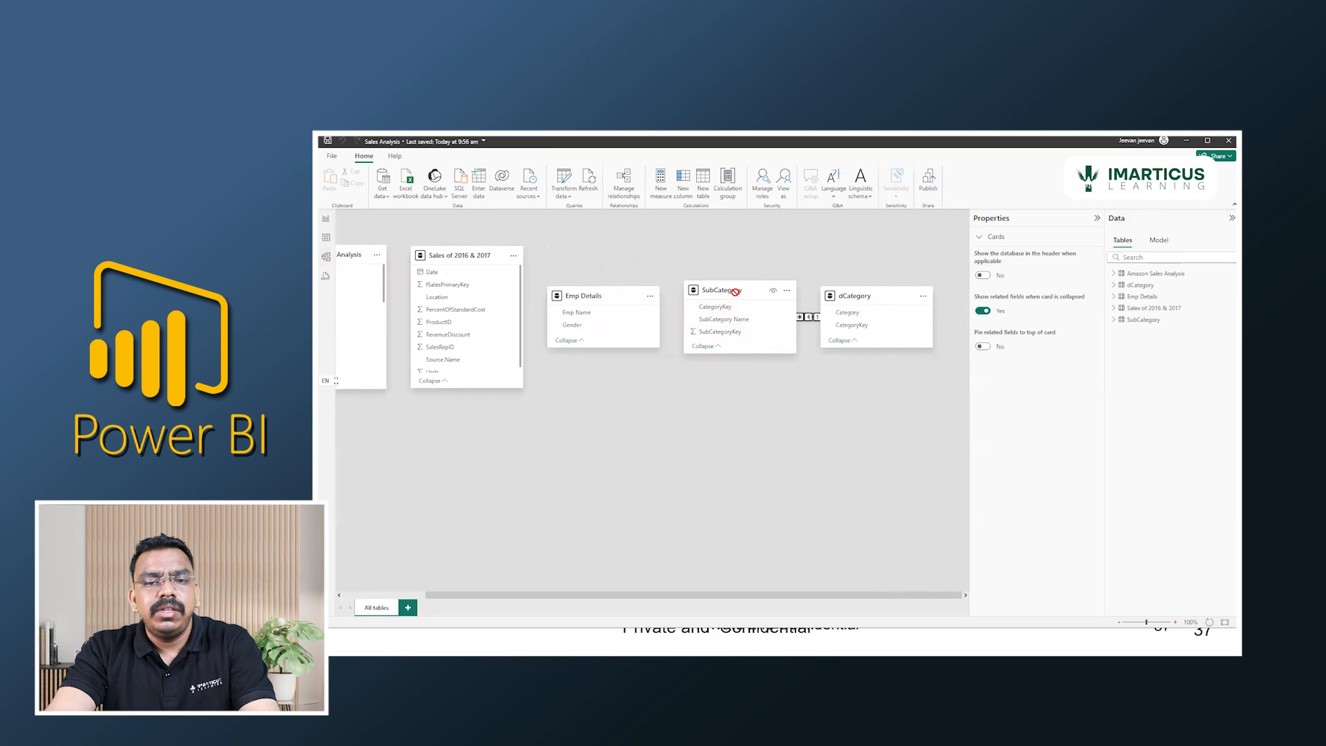
left_click_drag(734, 290, 724, 447)
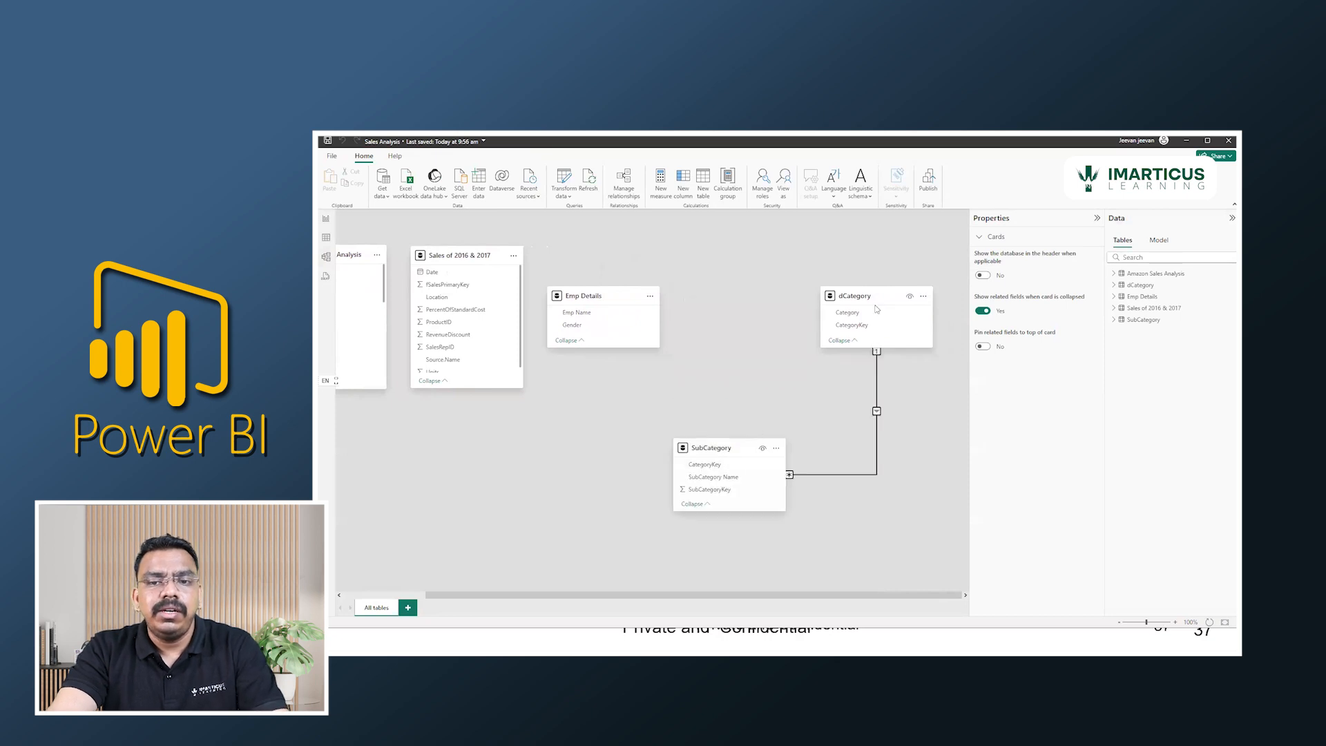
Select the relationship between SubCategory and dCategory and examine its properties, including the tables available for its first side.
left_click(876, 421)
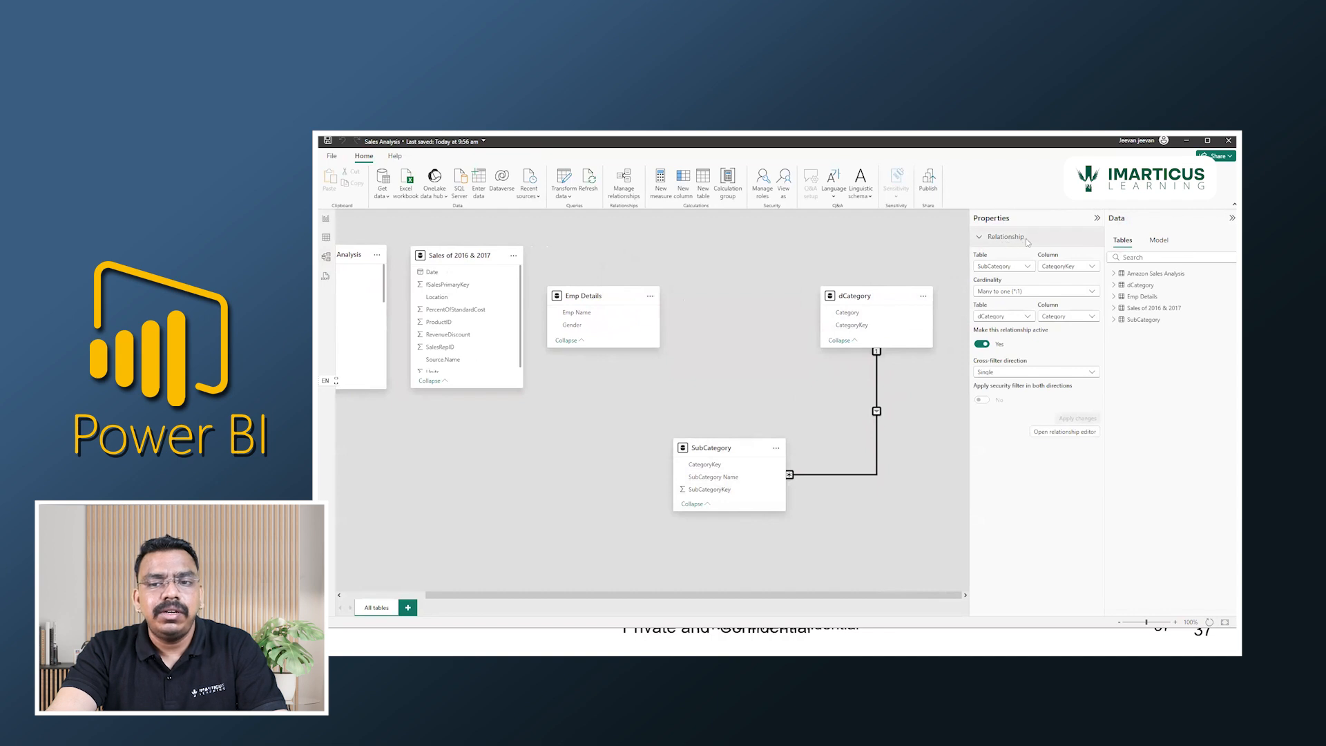
left_click(989, 267)
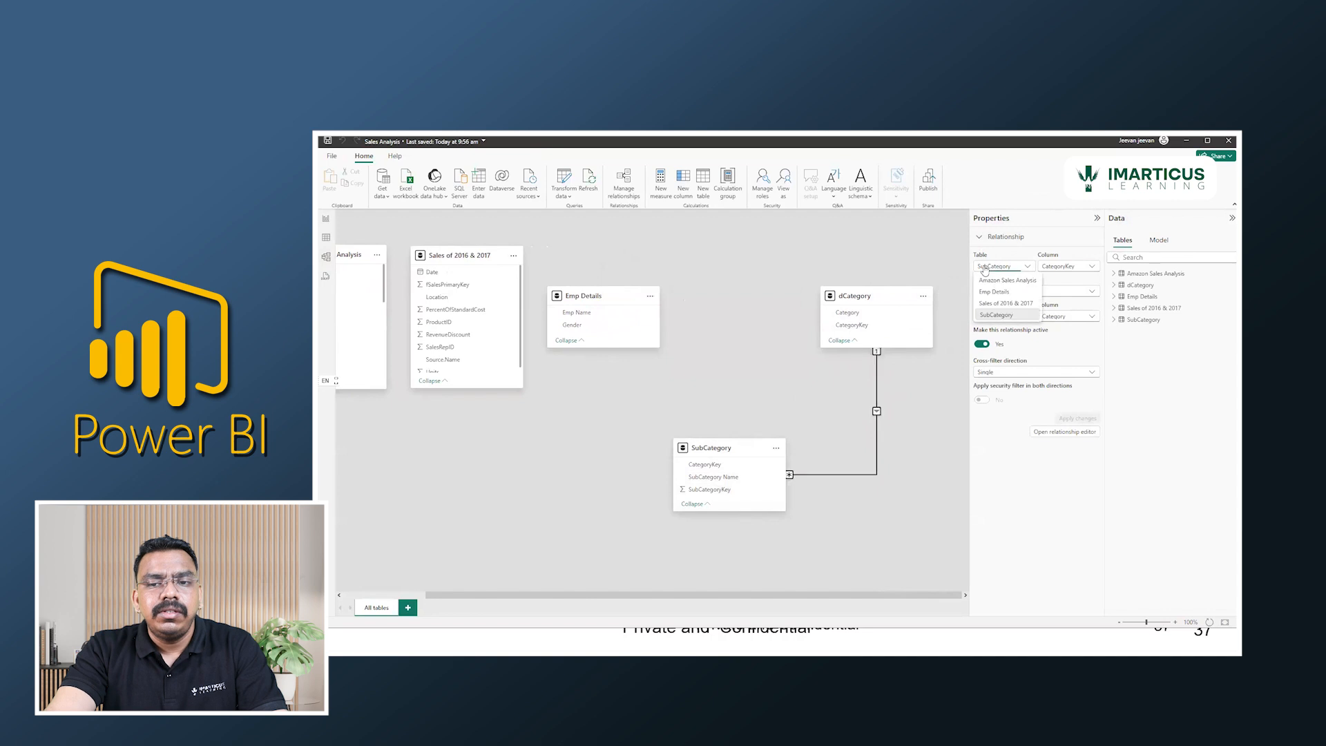
left_click(1007, 267)
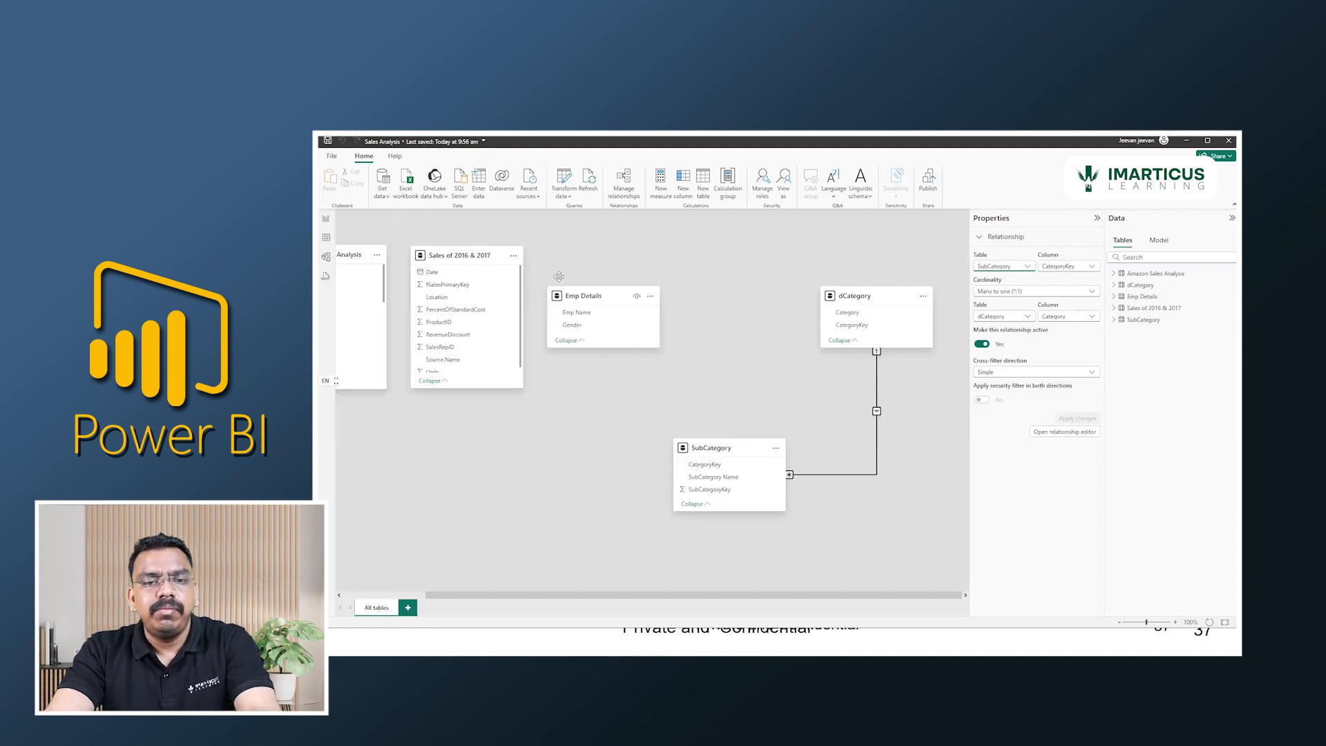
key("alt+Tab")
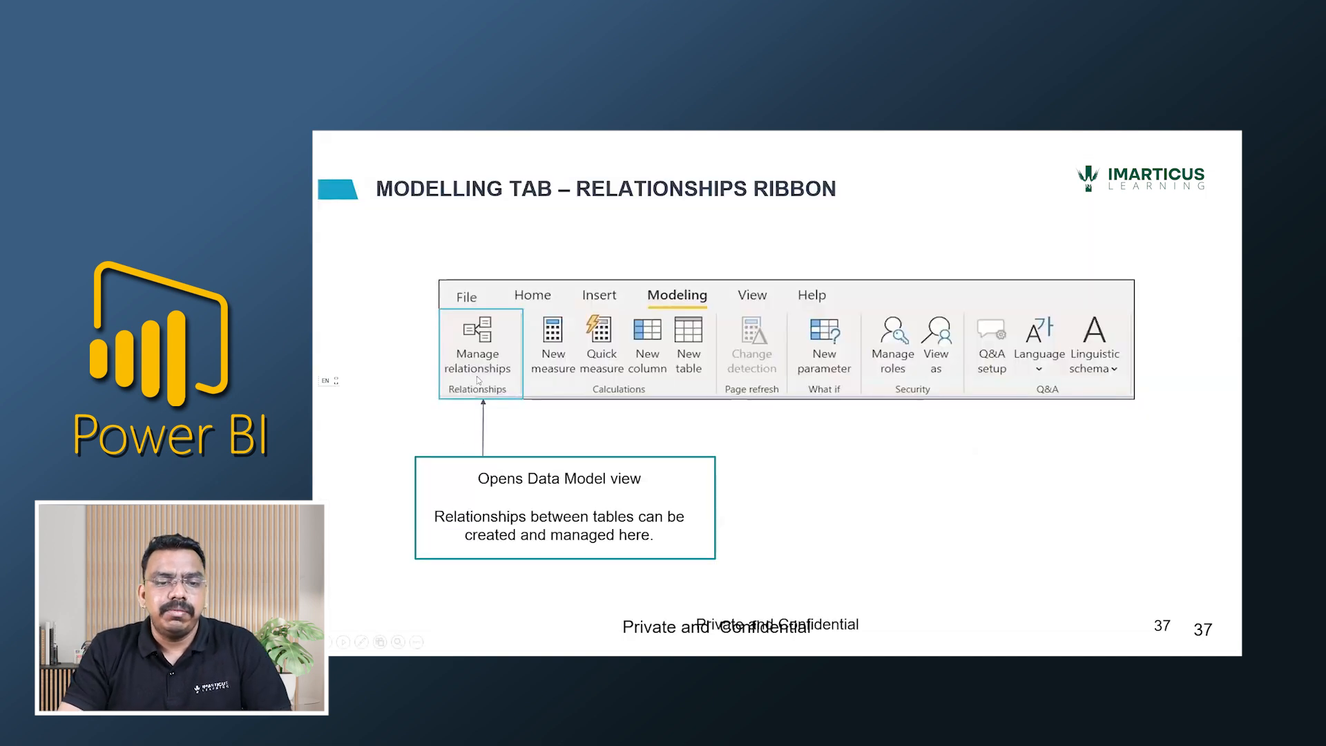
key("Right")
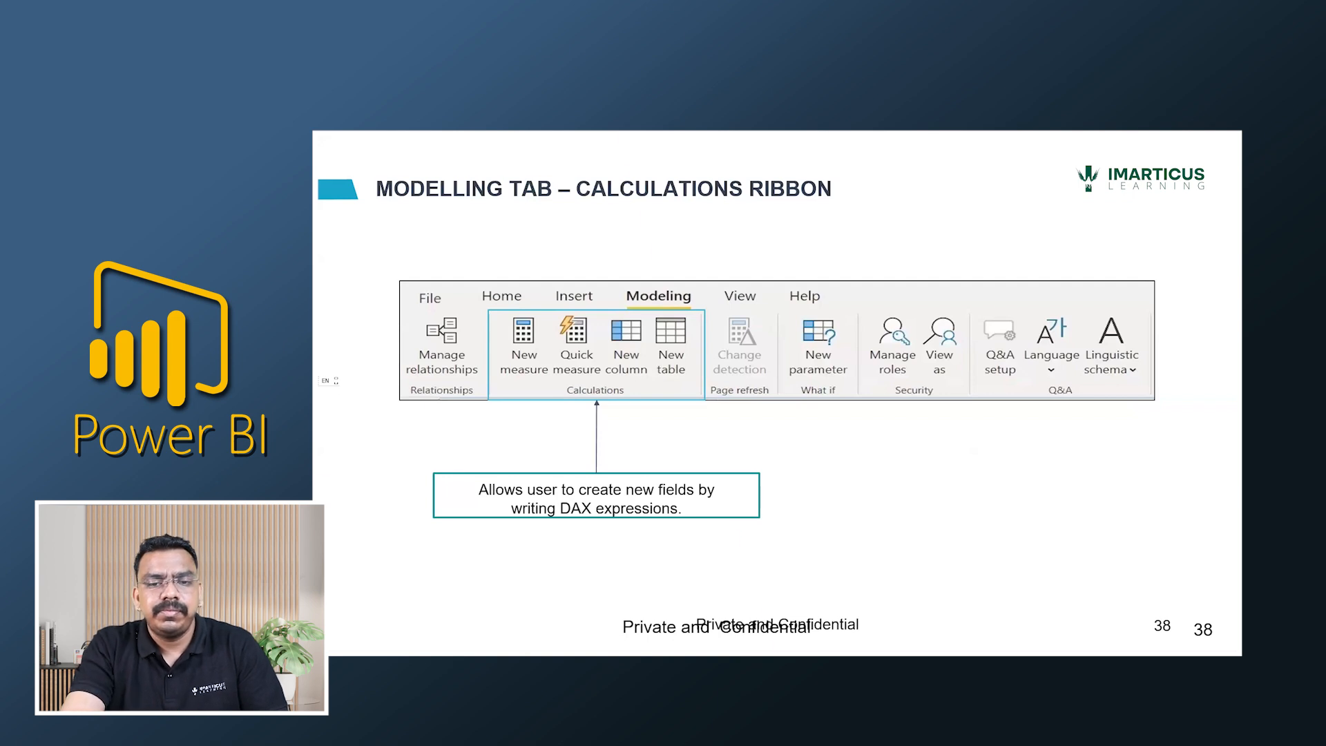
key("Right")
key("Left")
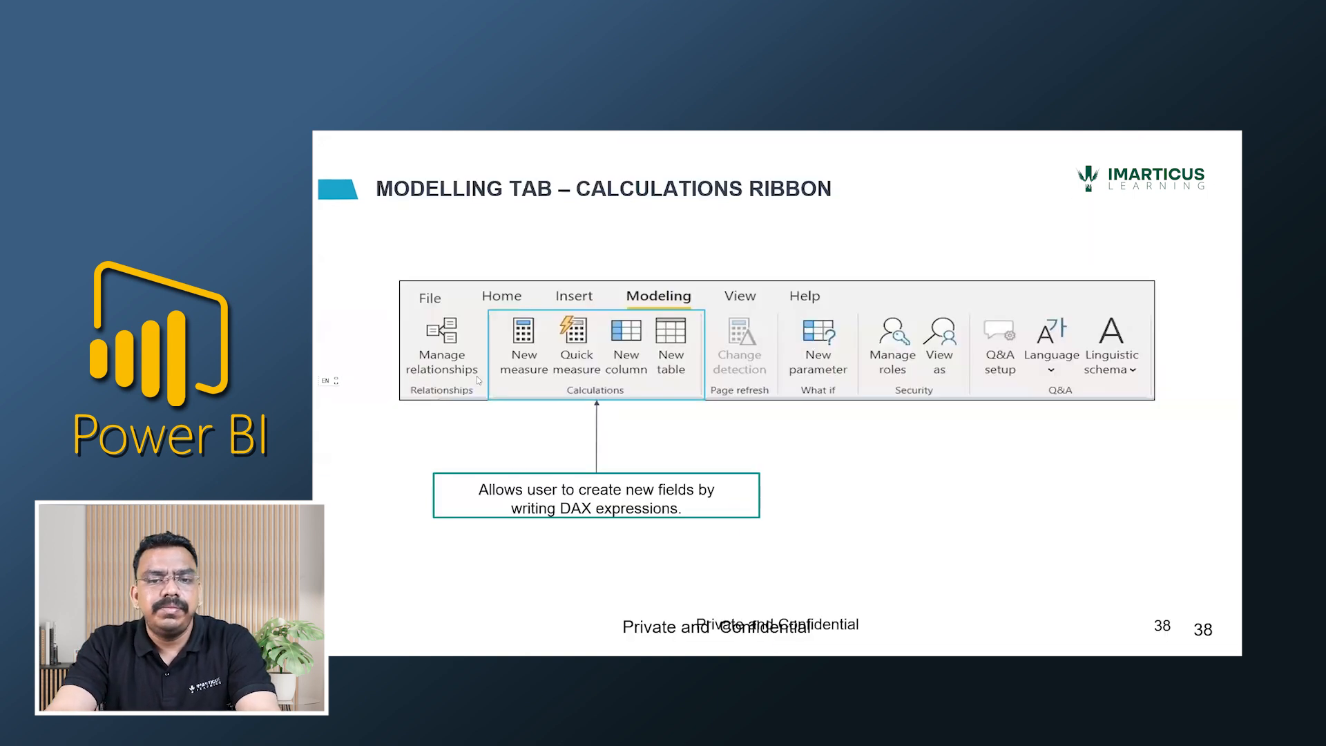
key("alt+Tab")
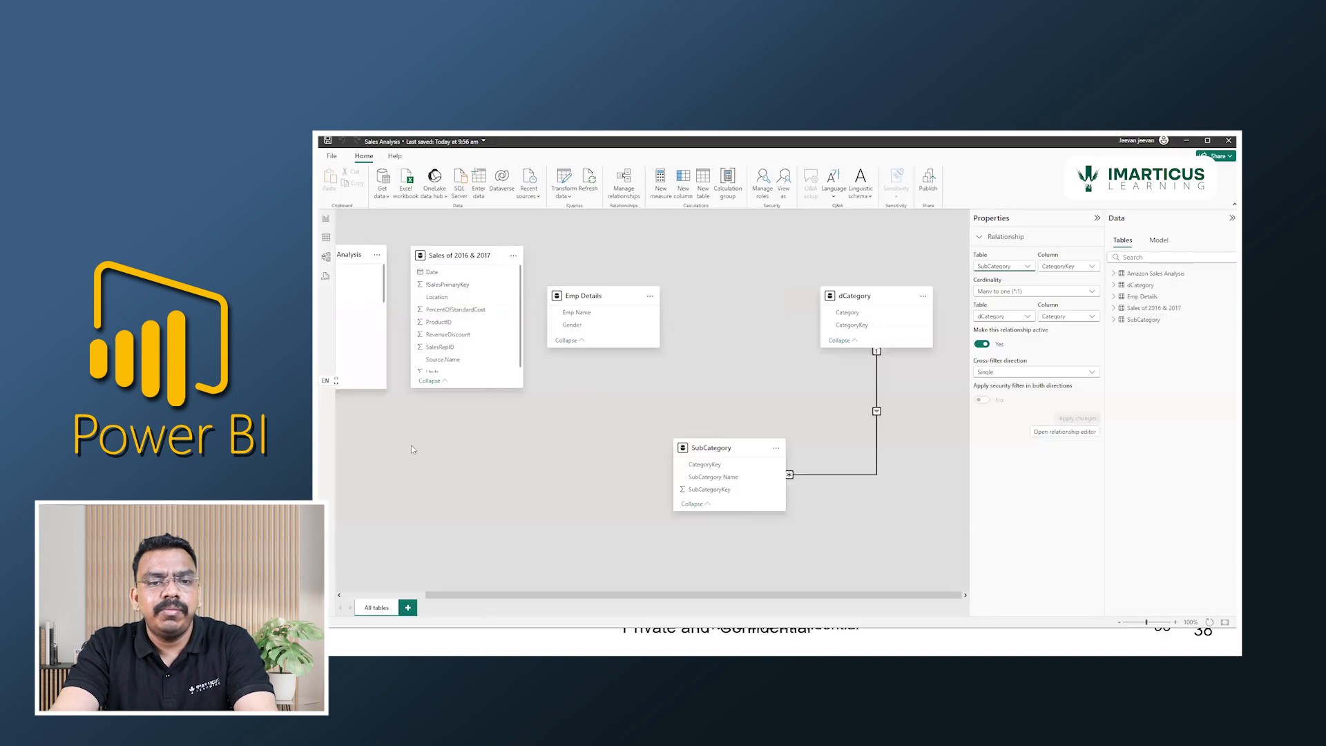
Show the Sales of 2016 & 2017 table's data and start a new calculated column named Year in it.
left_click(325, 240)
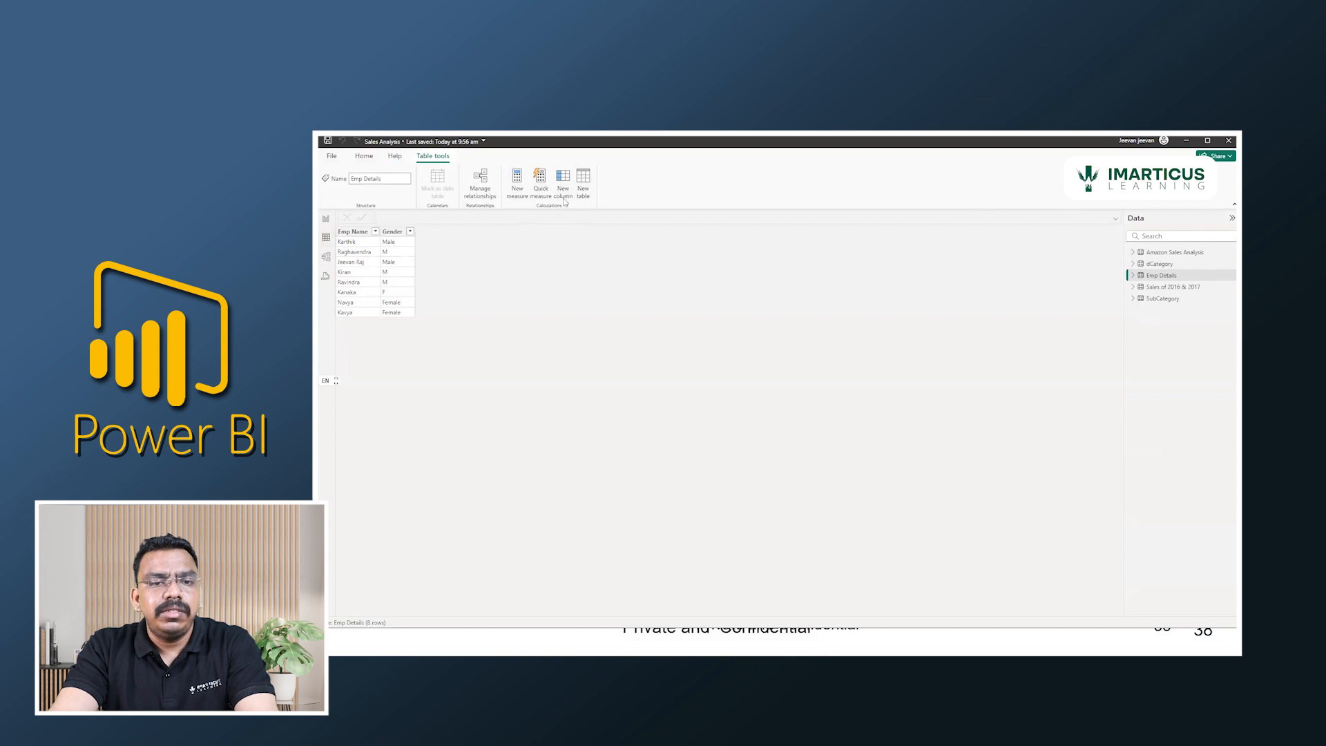
left_click(1168, 288)
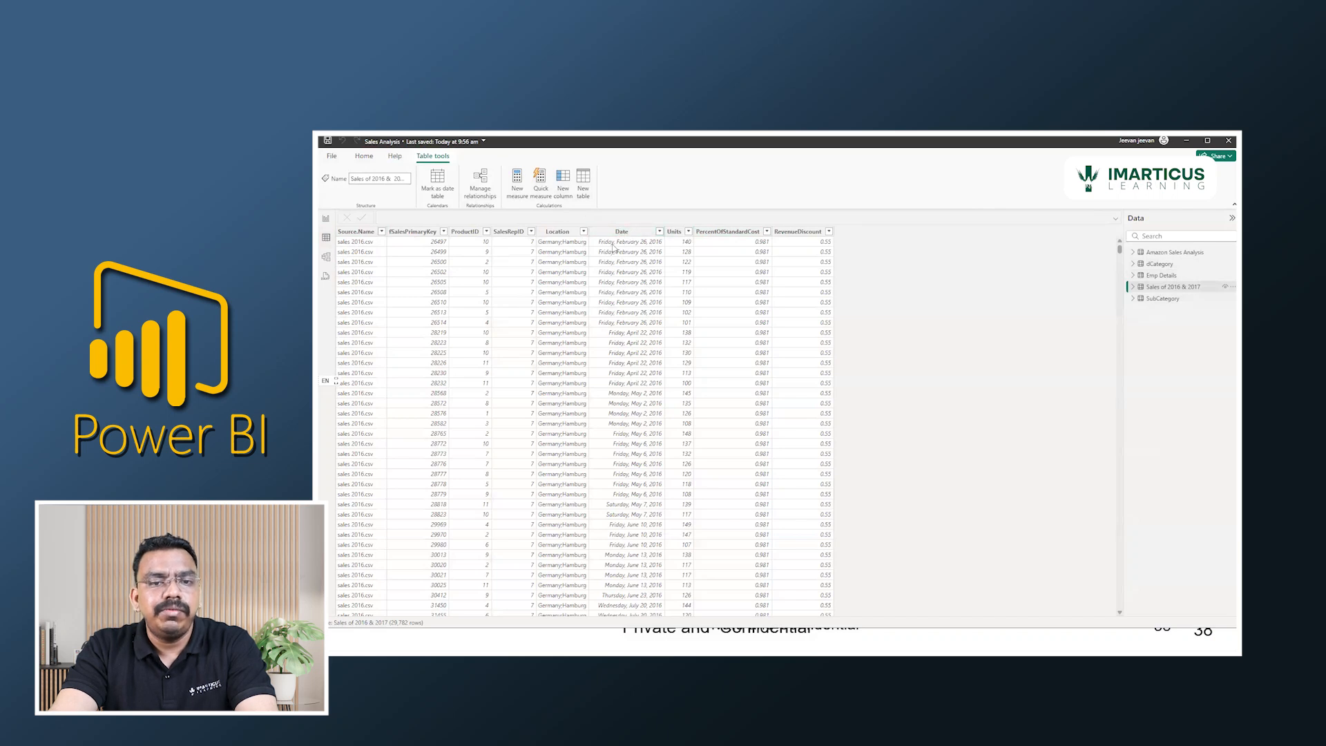
left_click(565, 179)
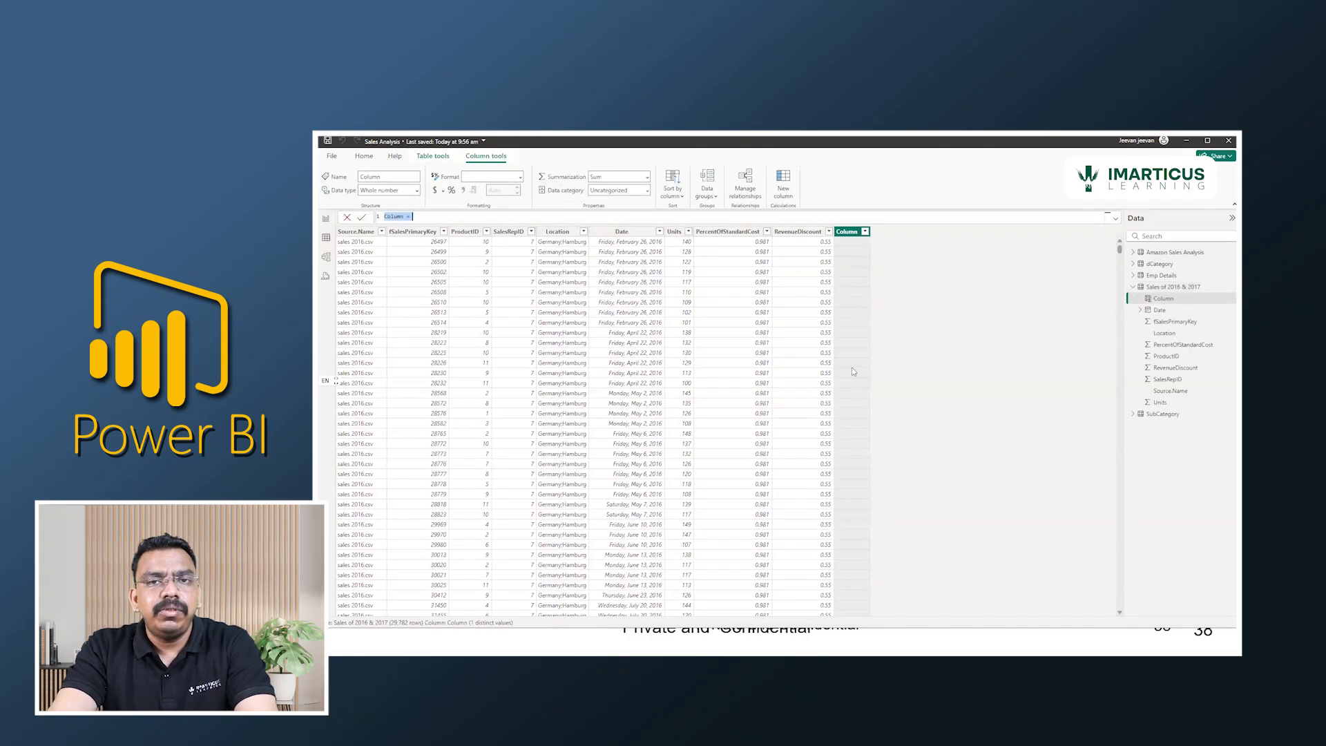
scroll(434, 219, "up", 8)
scroll(434, 222, "up", 3)
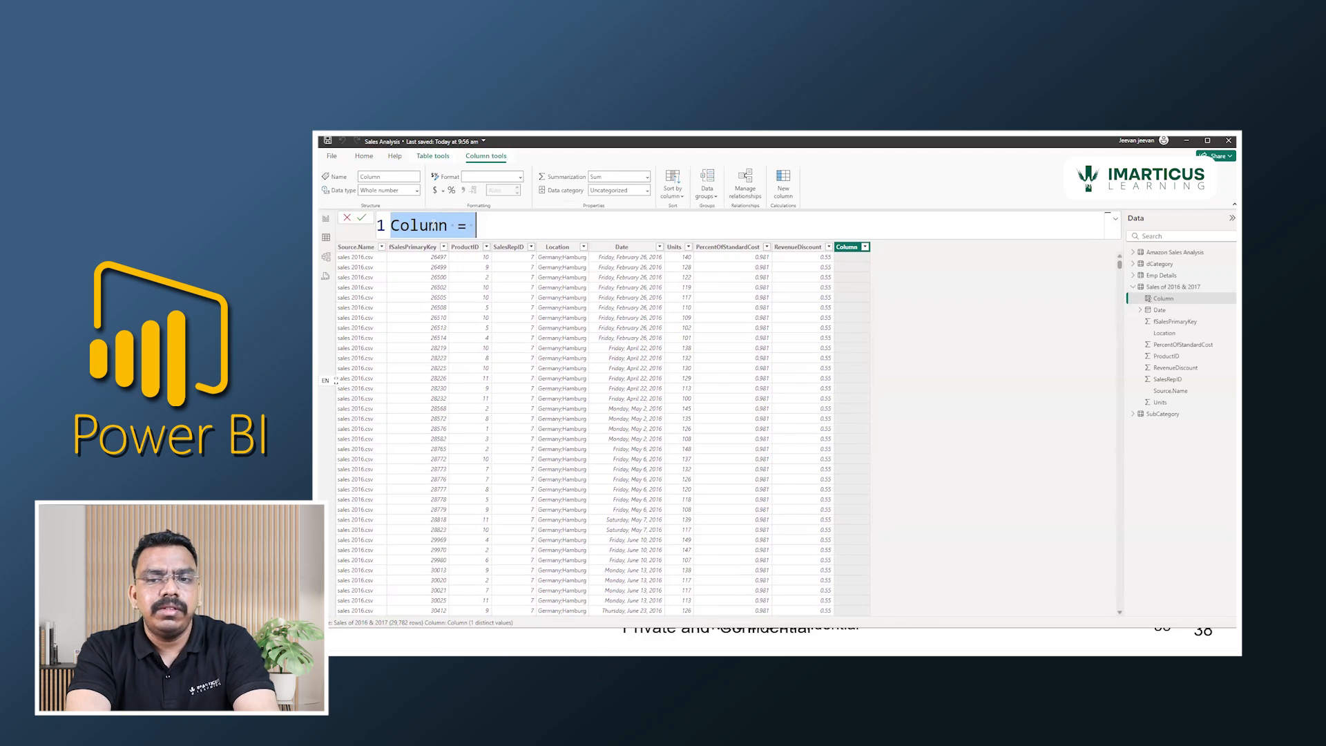
type("Year =")
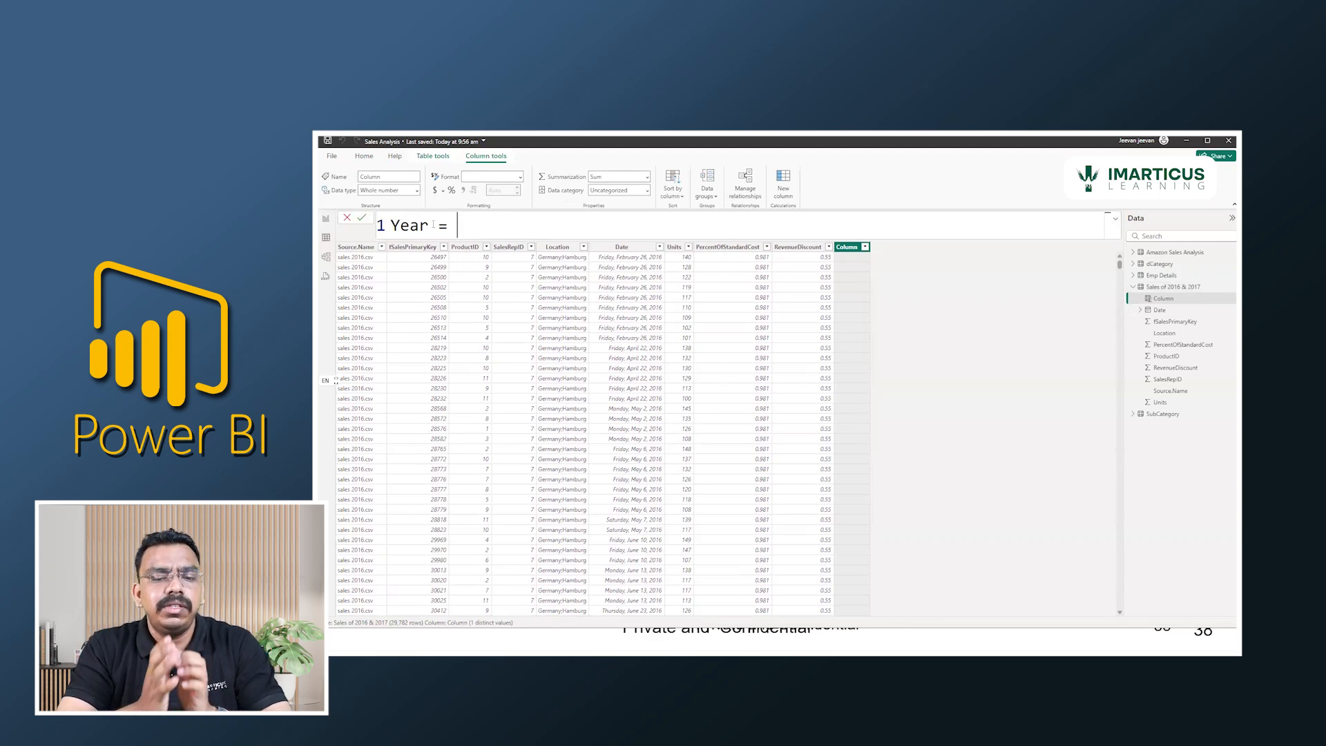
Define the Year column as YEAR('Sales of 2016 & 2017'[Date]) and commit the formula.
type("year")
key("Tab")
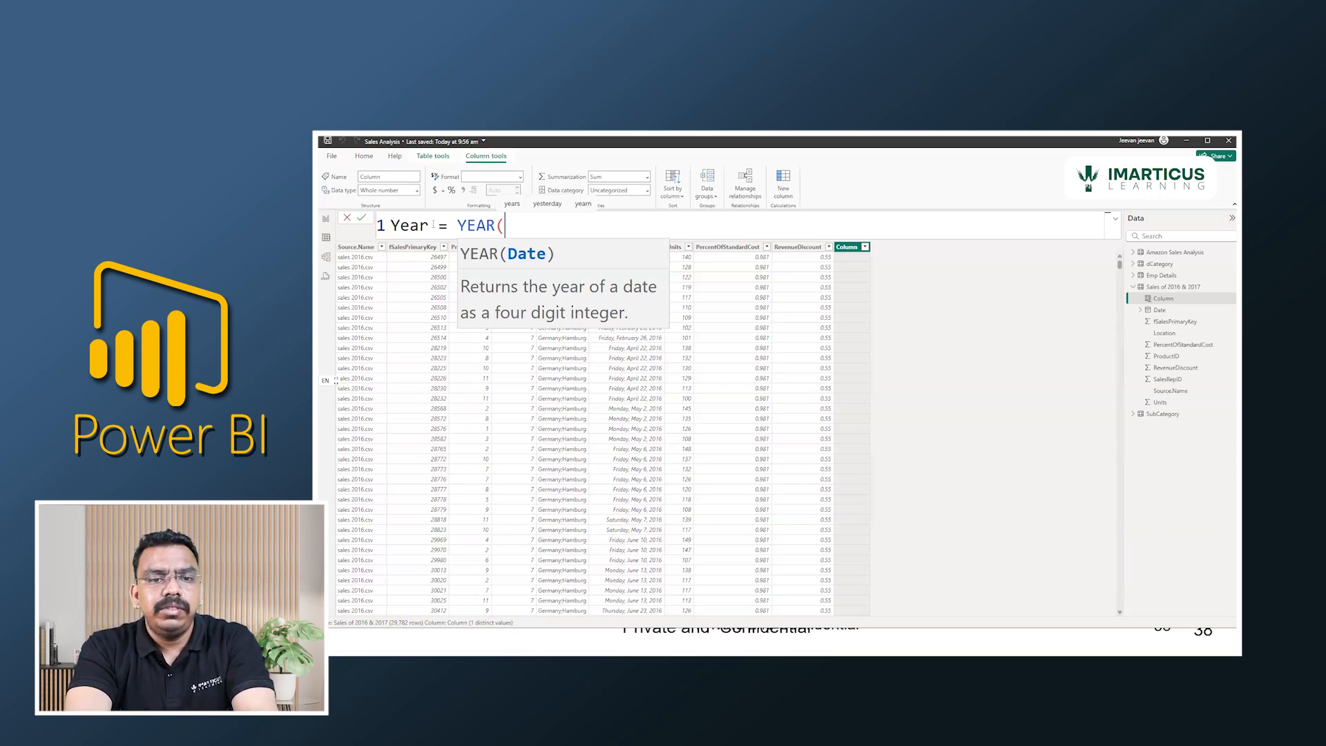
type("sales")
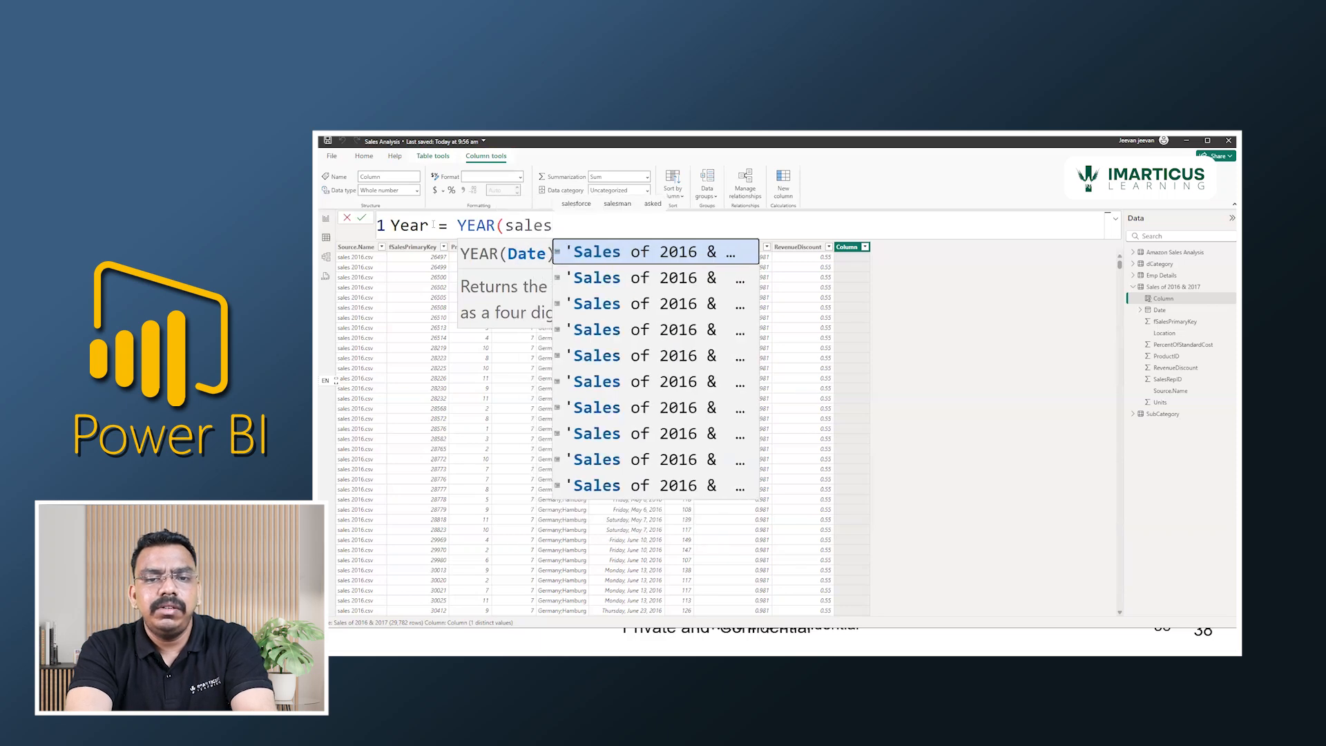
key("Tab")
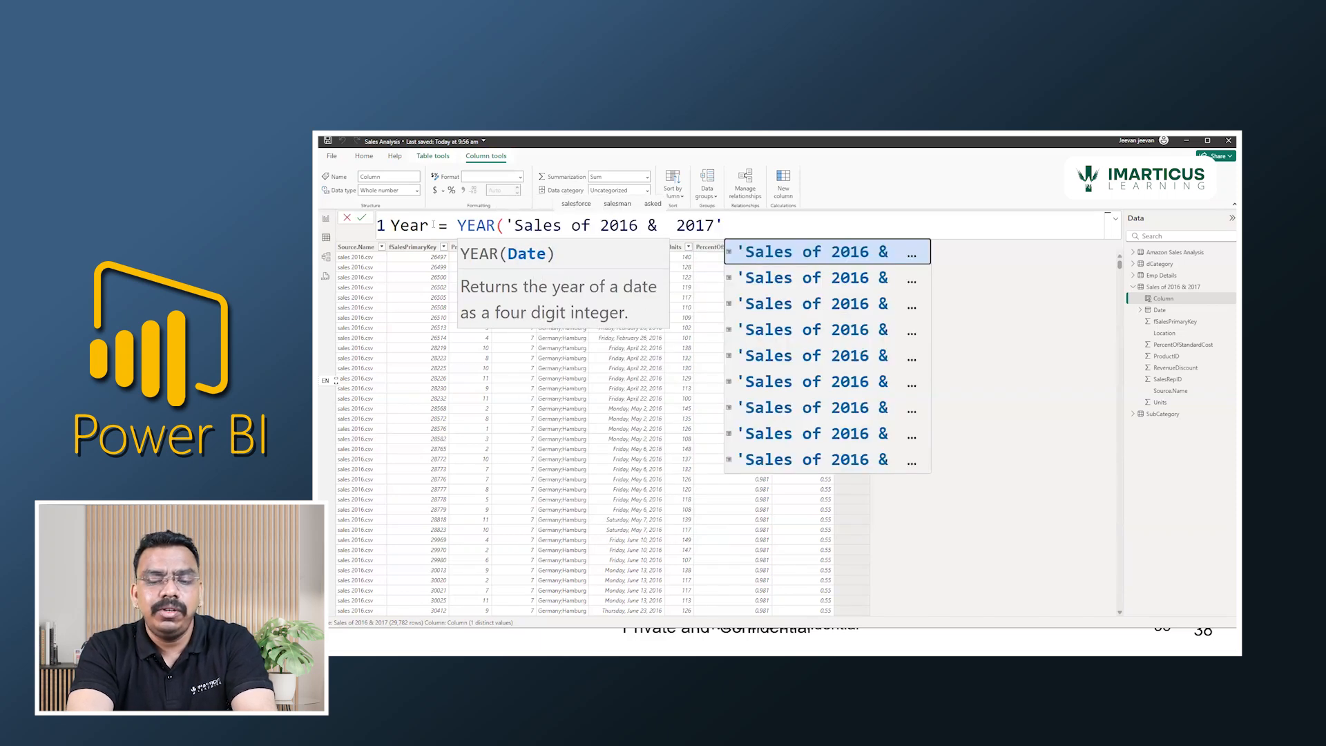
type("[")
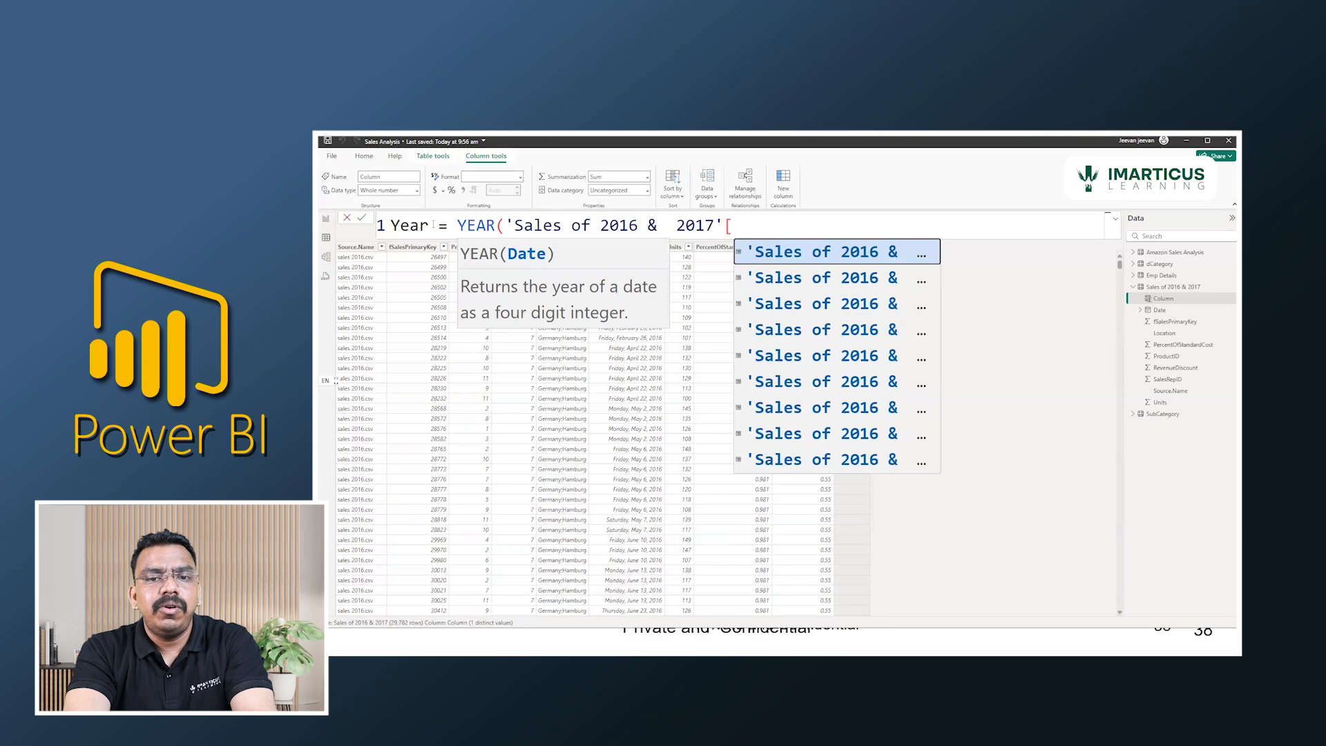
type("daet")
key("BackSpace")
key("BackSpace")
key("Tab")
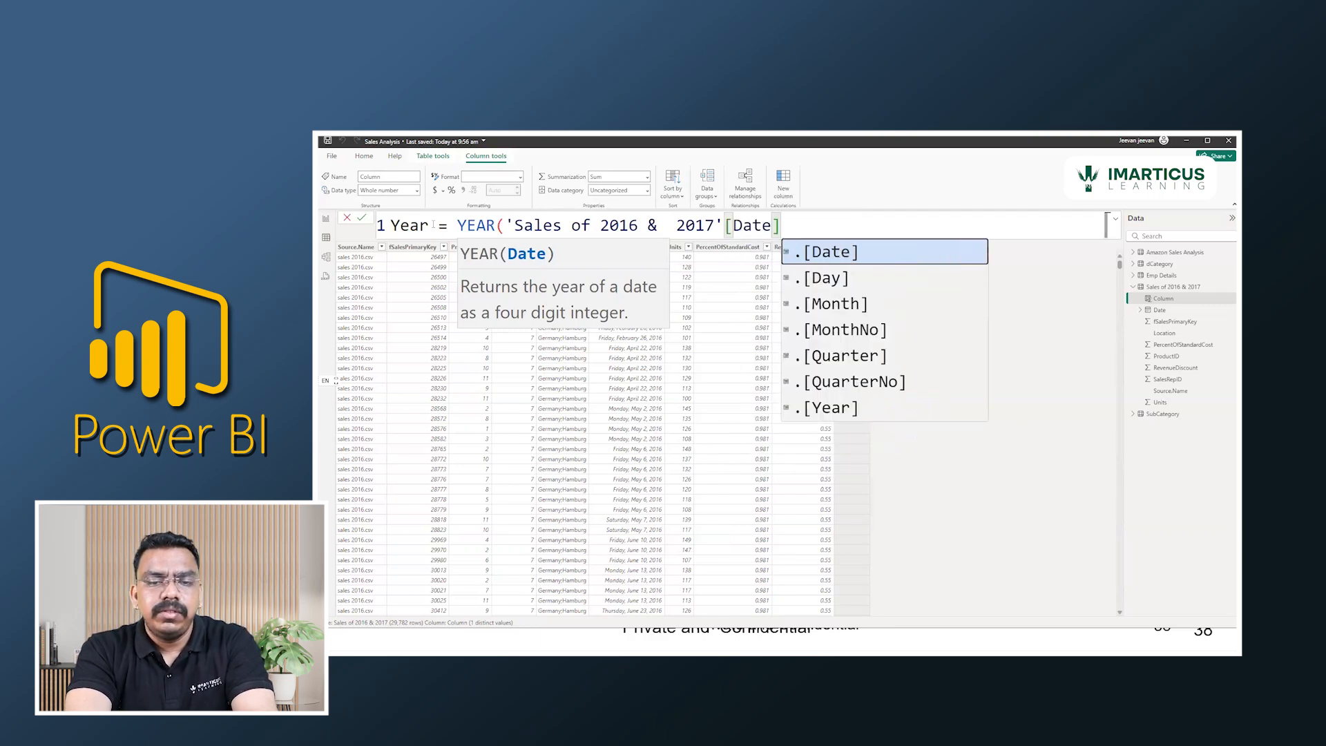
type(")")
key("Return")
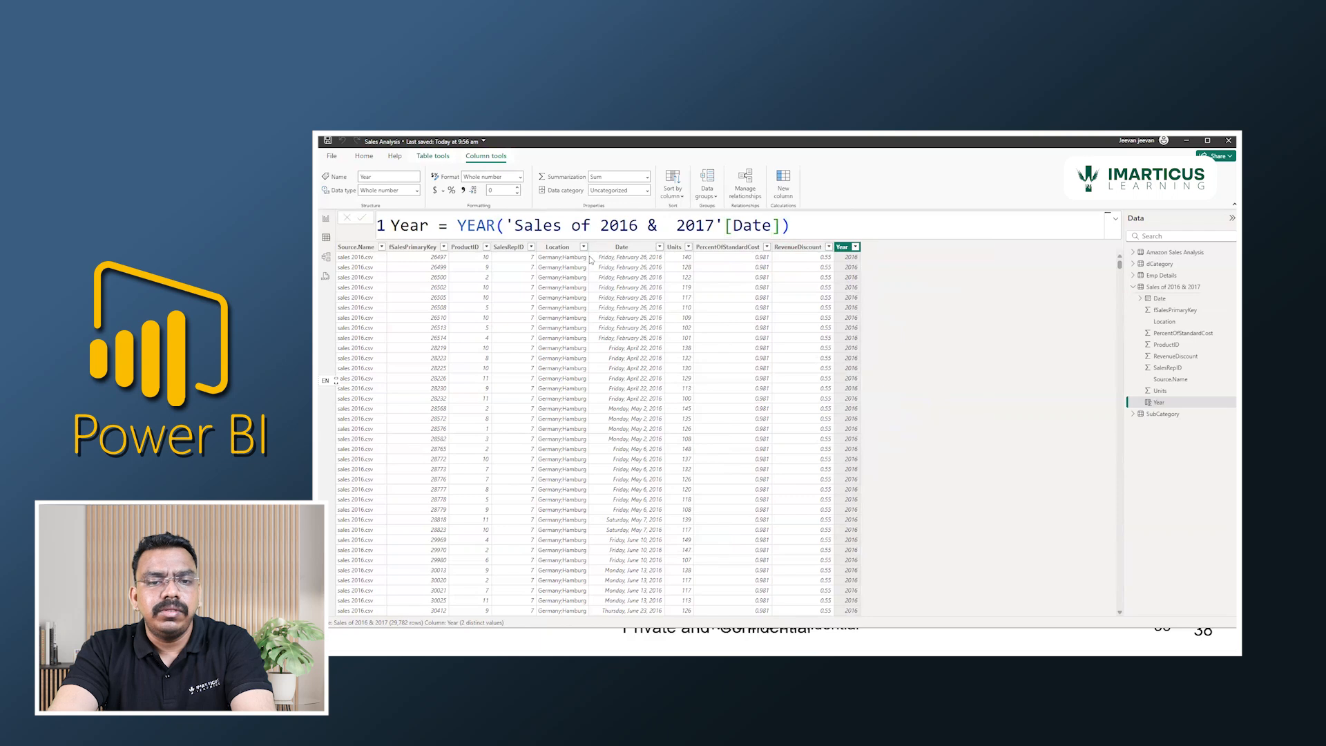
Check which distinct values the new Year column contains, keeping all of them selected in its filter.
left_click(856, 247)
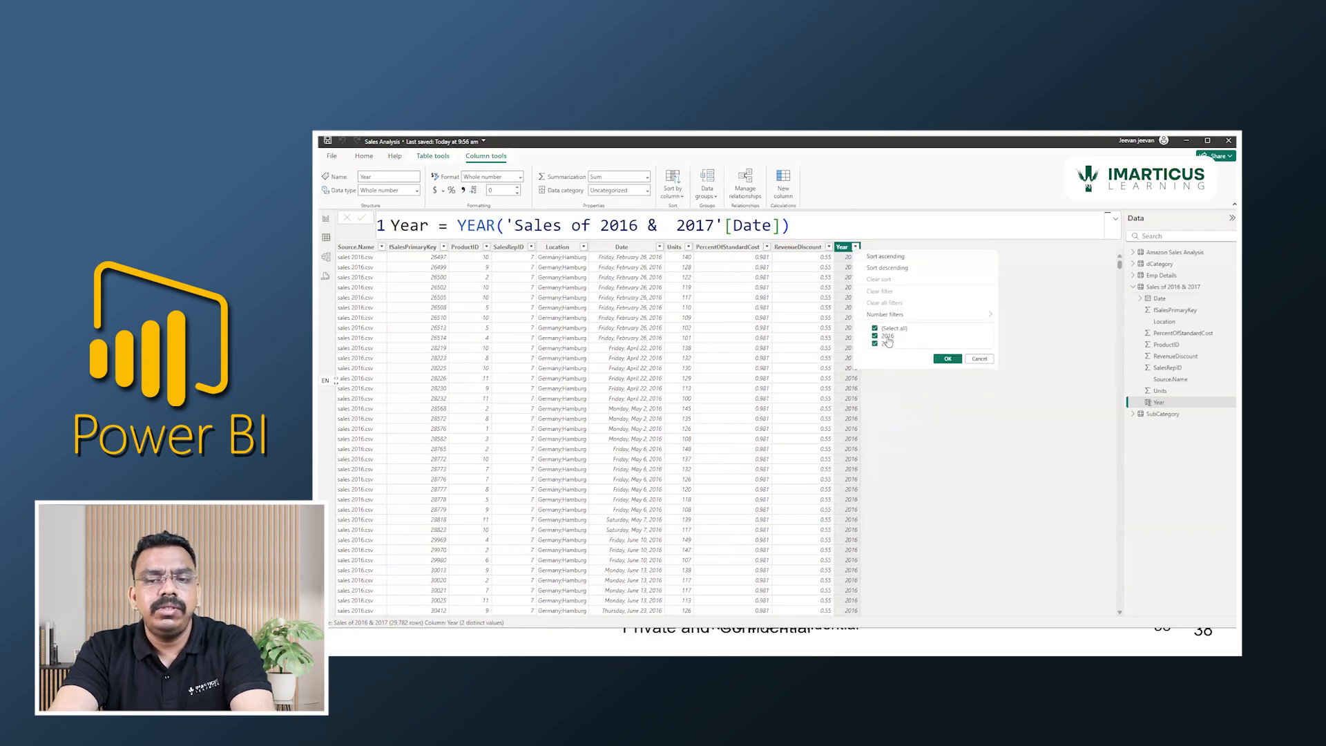
left_click(947, 359)
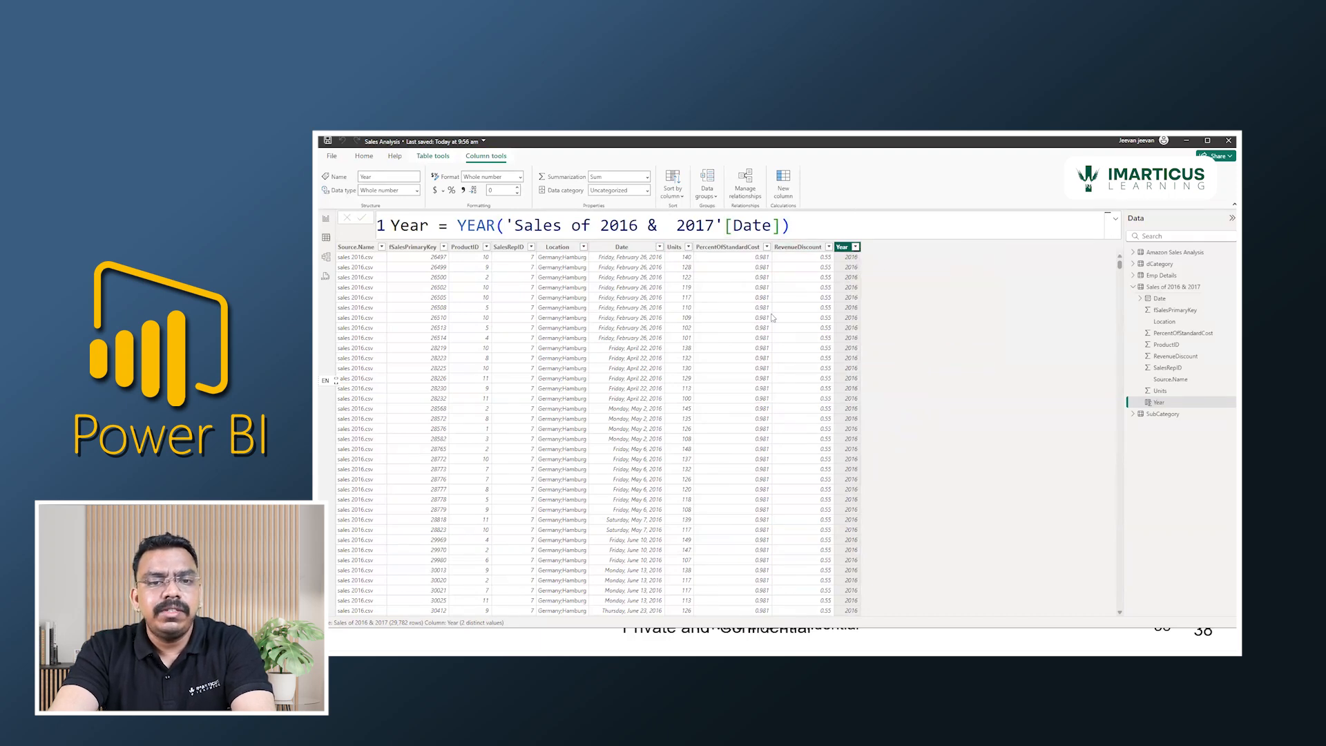
left_click(435, 157)
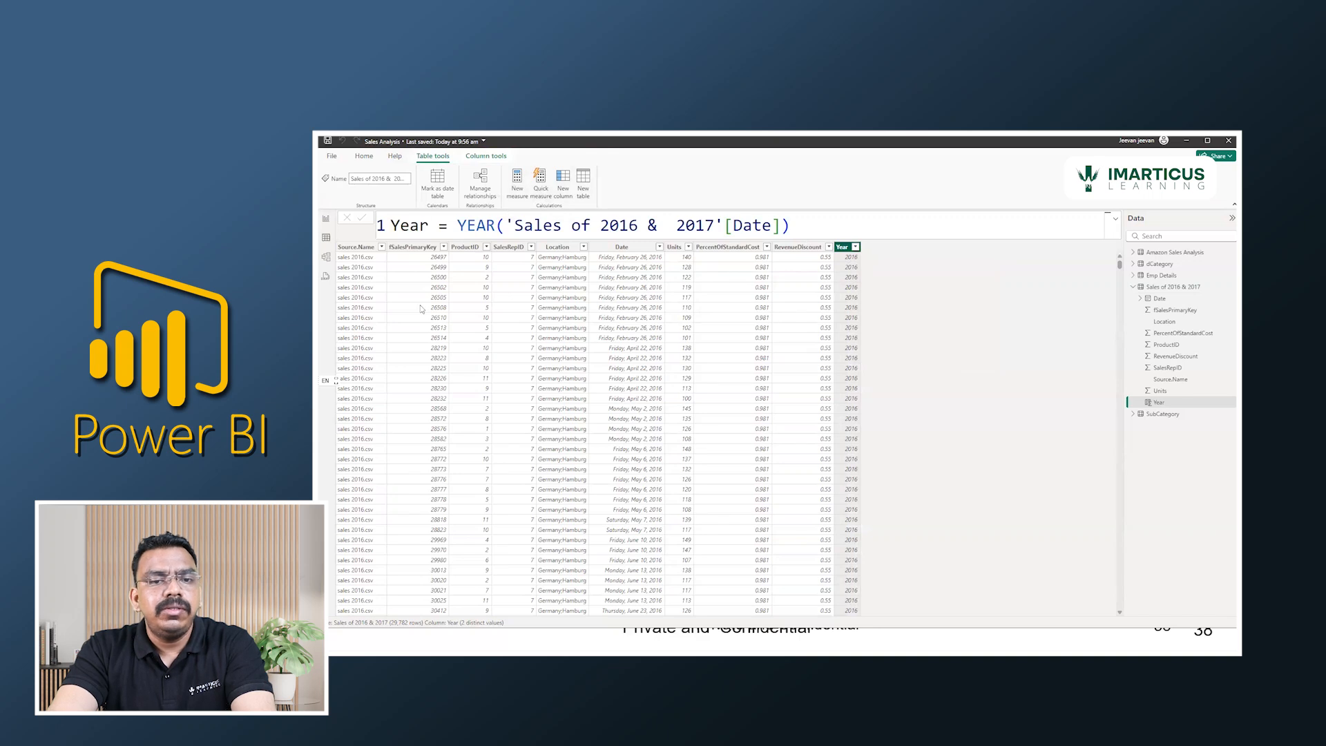
In the report view, start a measure named Total Sales in the Sales of 2016 & 2017 table, using SUM on that table.
left_click(323, 220)
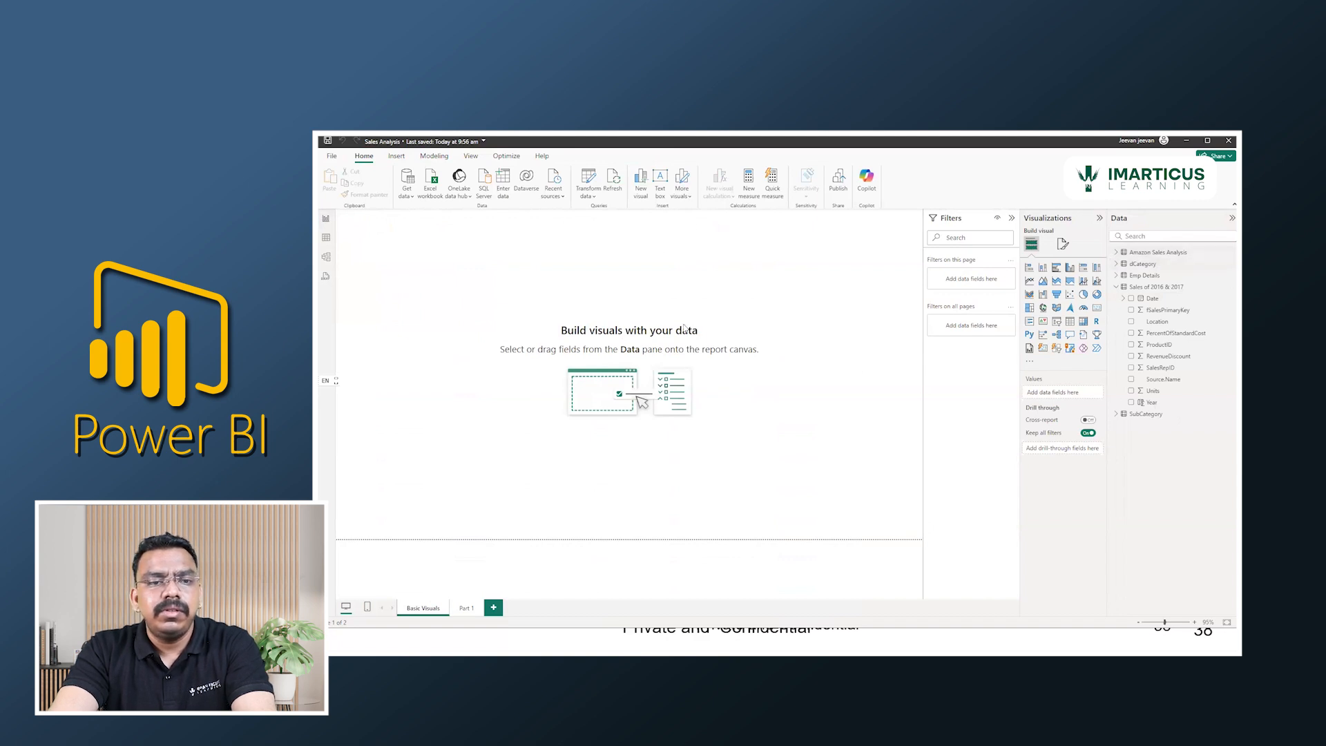
right_click(1155, 293)
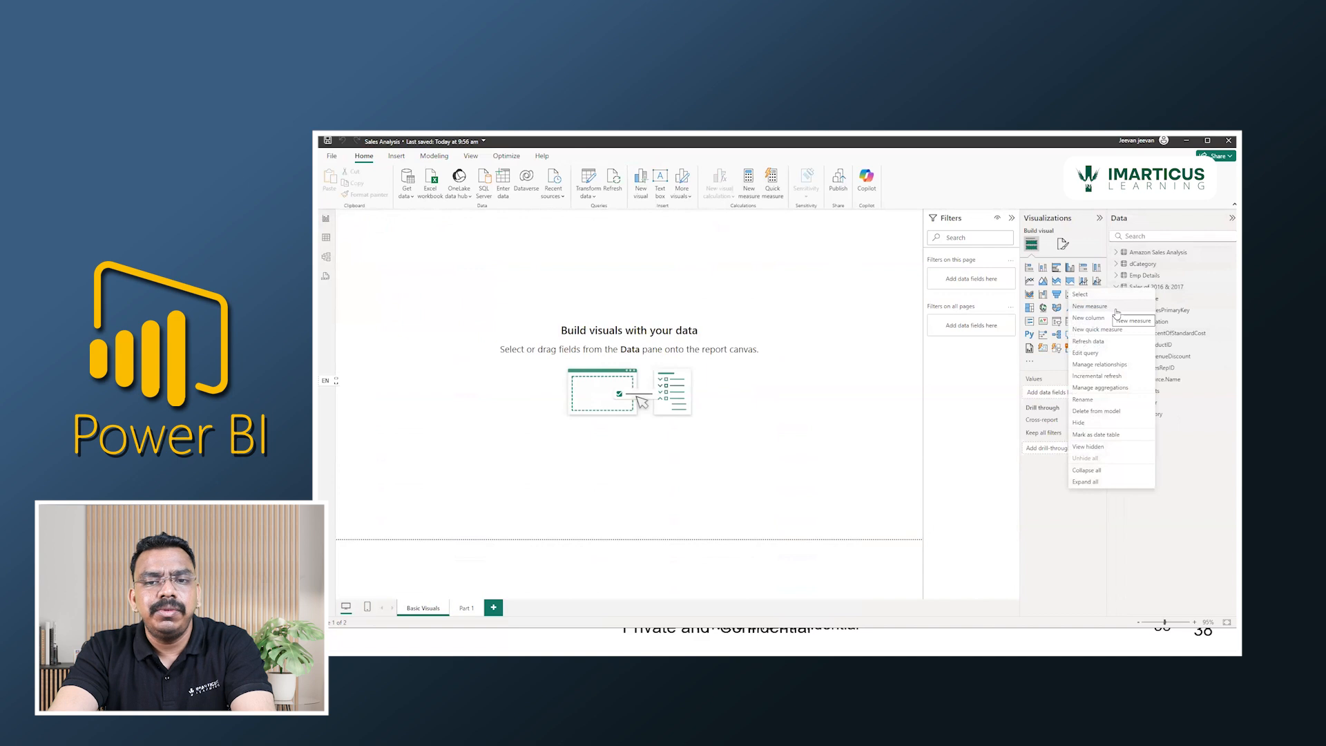
left_click(1174, 289)
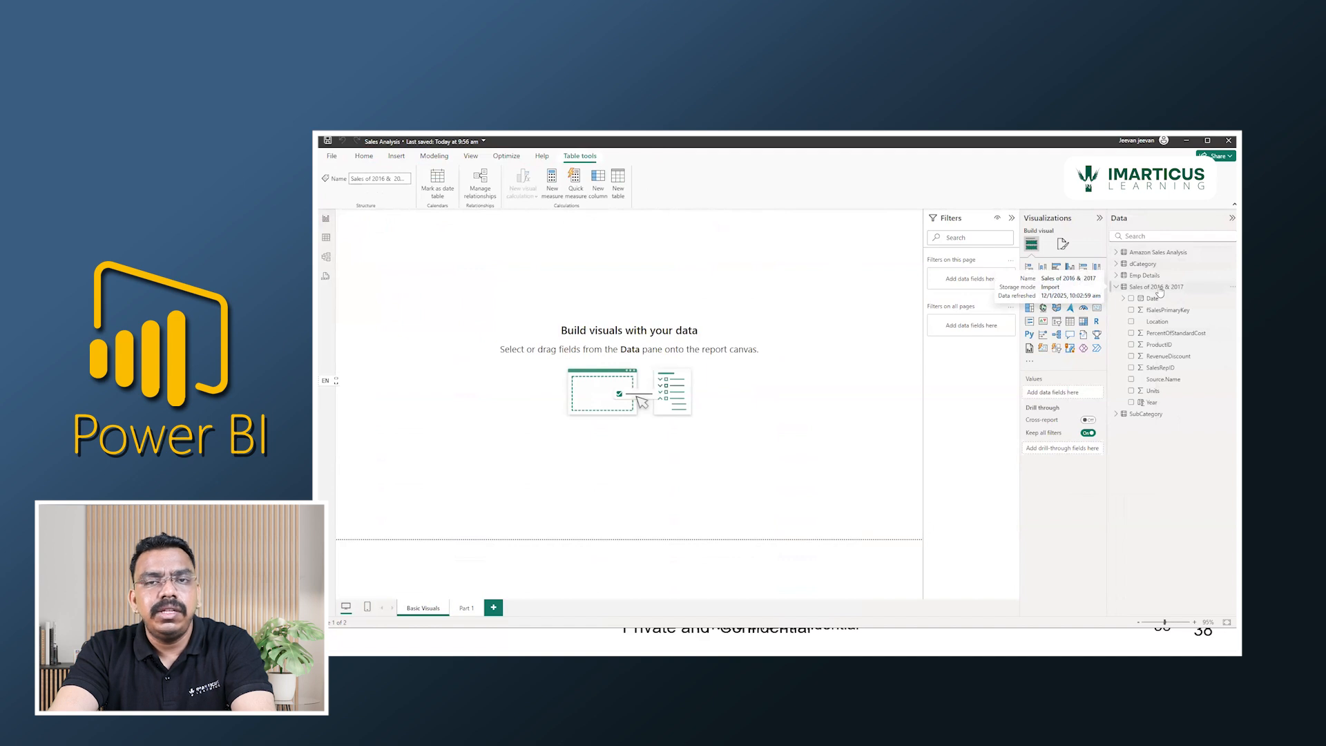
left_click(552, 181)
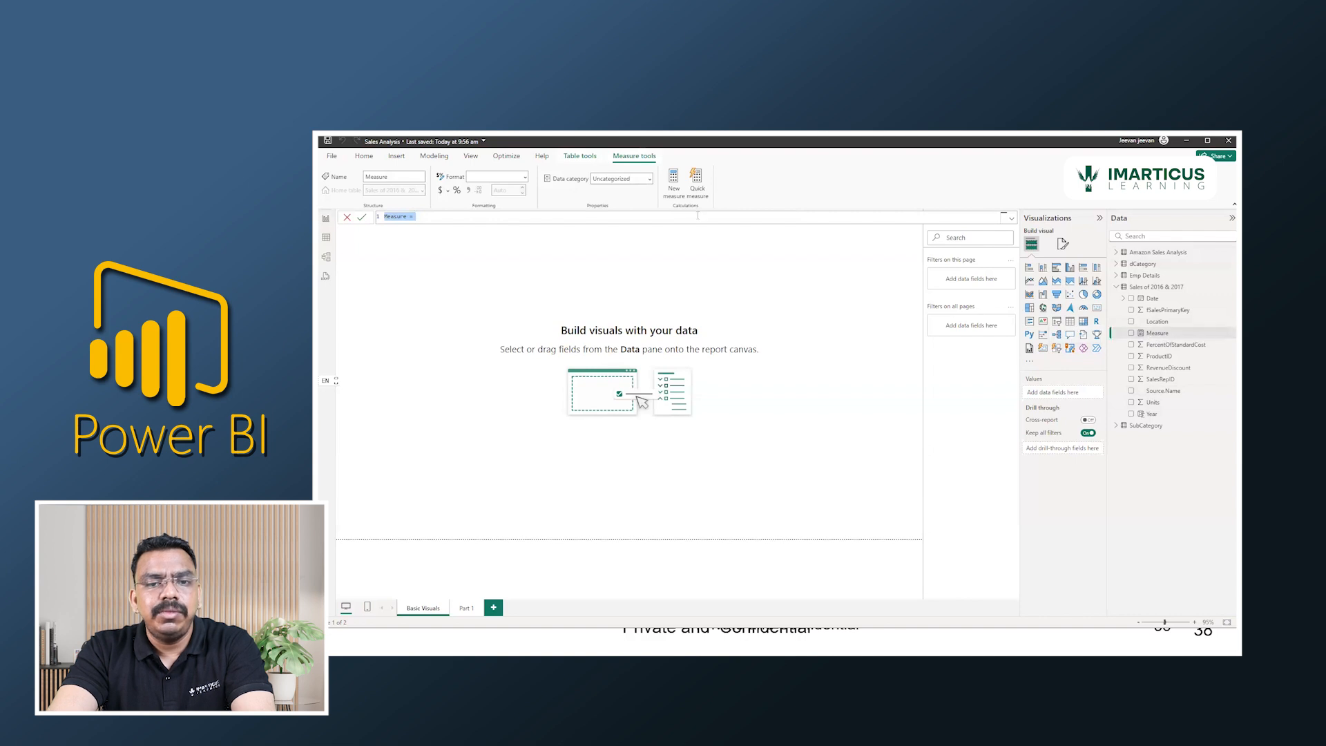
scroll(695, 221, "up", 5)
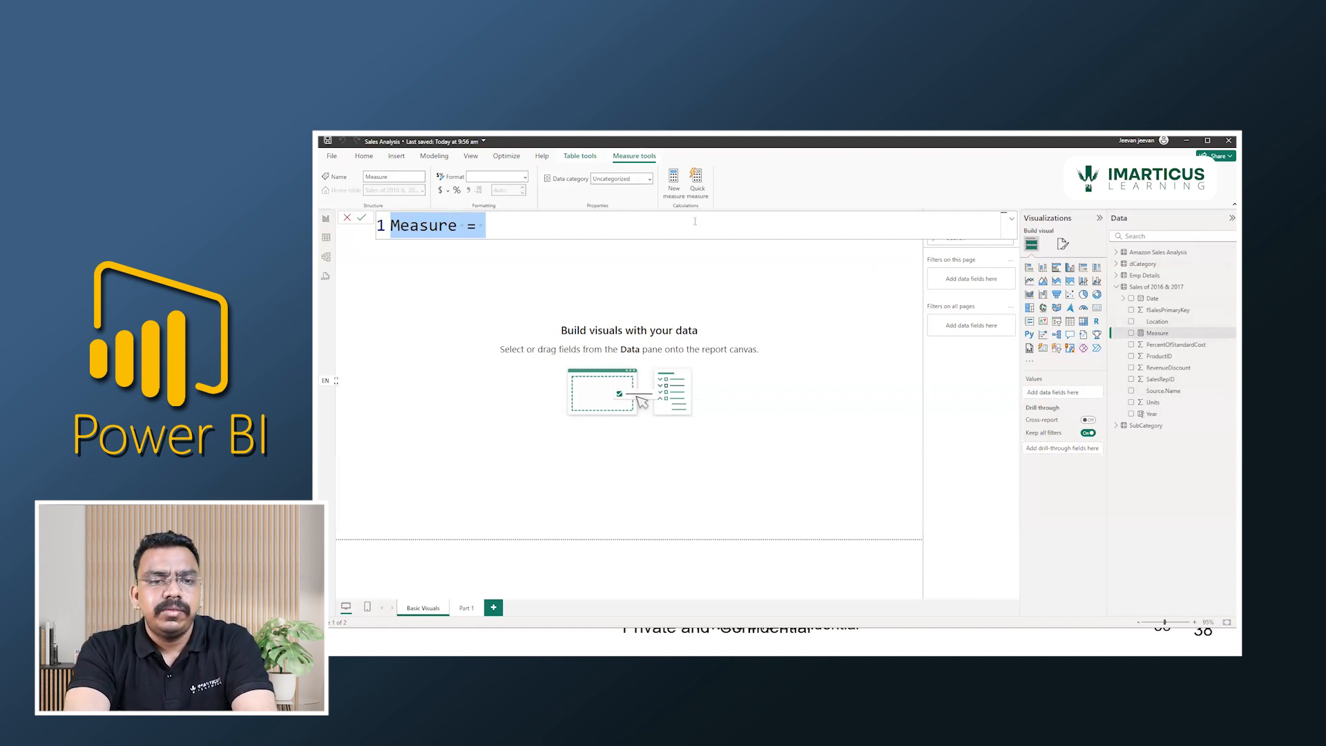
type("Total Sales ")
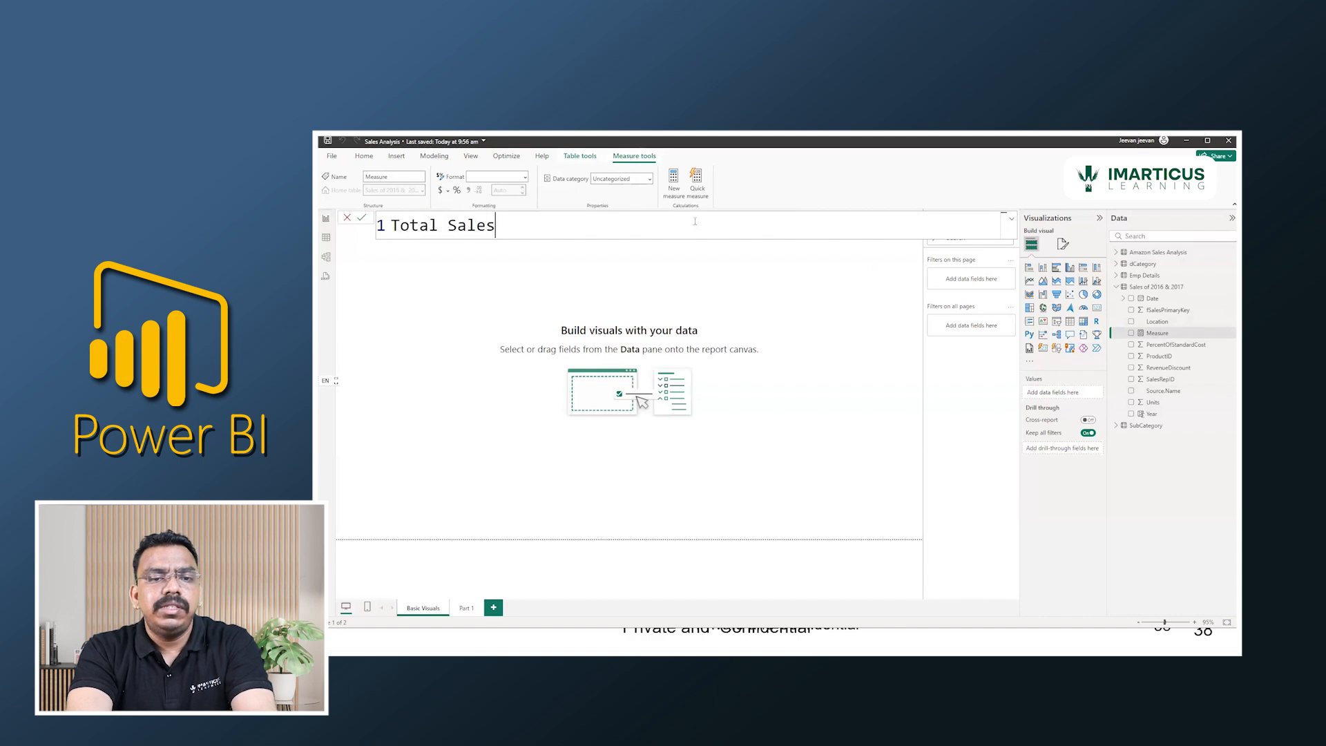
type("=")
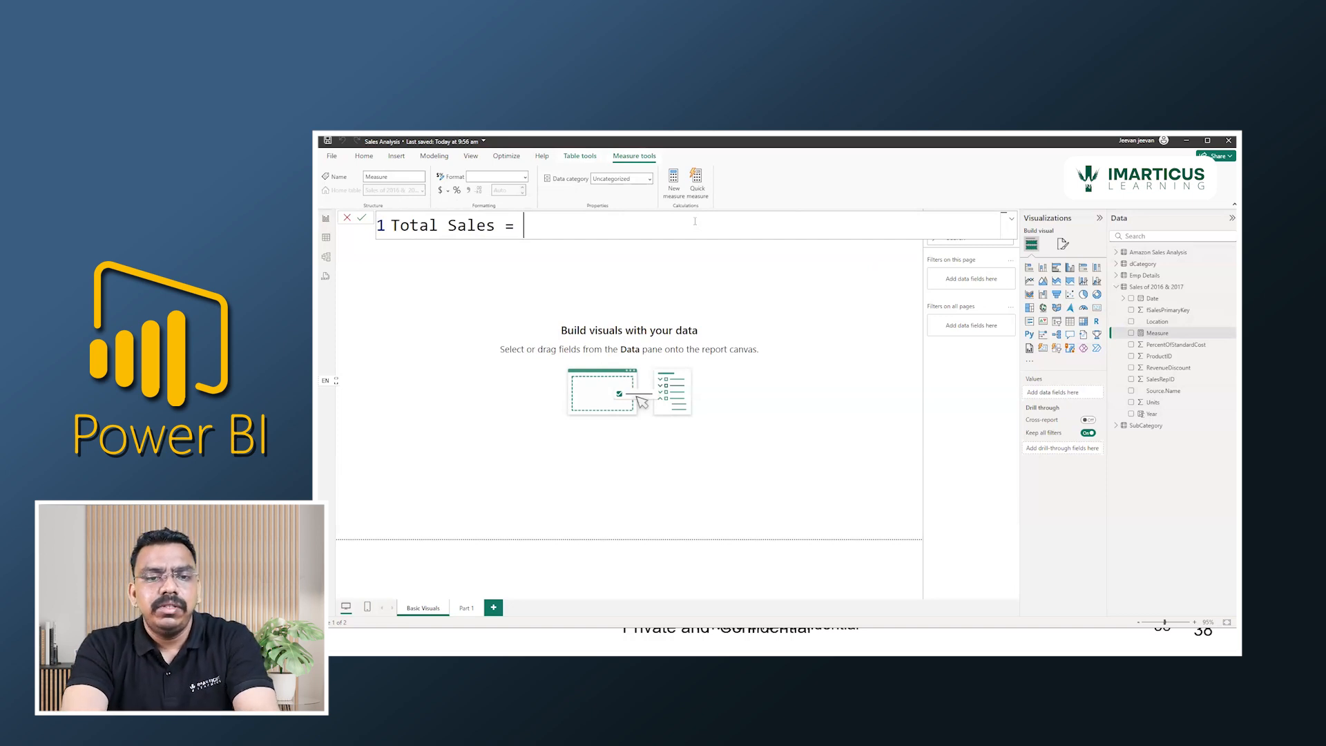
type("sum(")
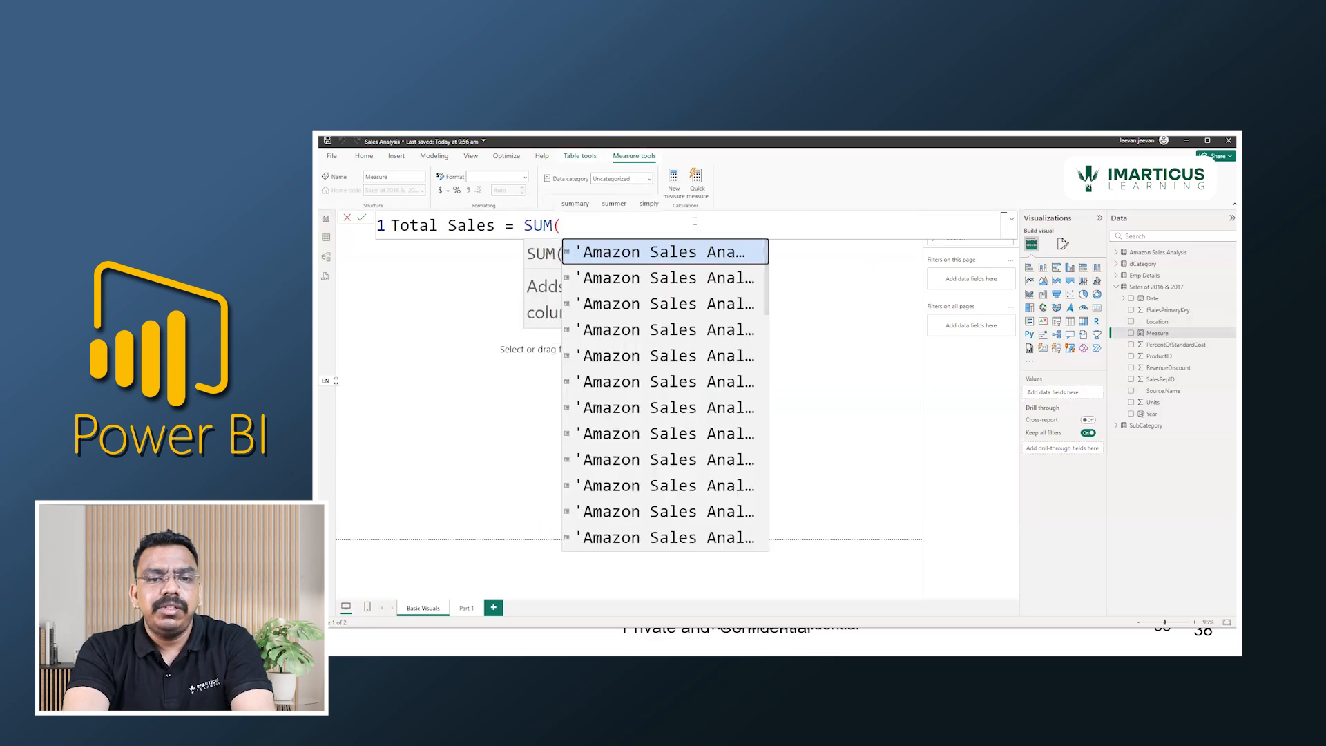
type("sales")
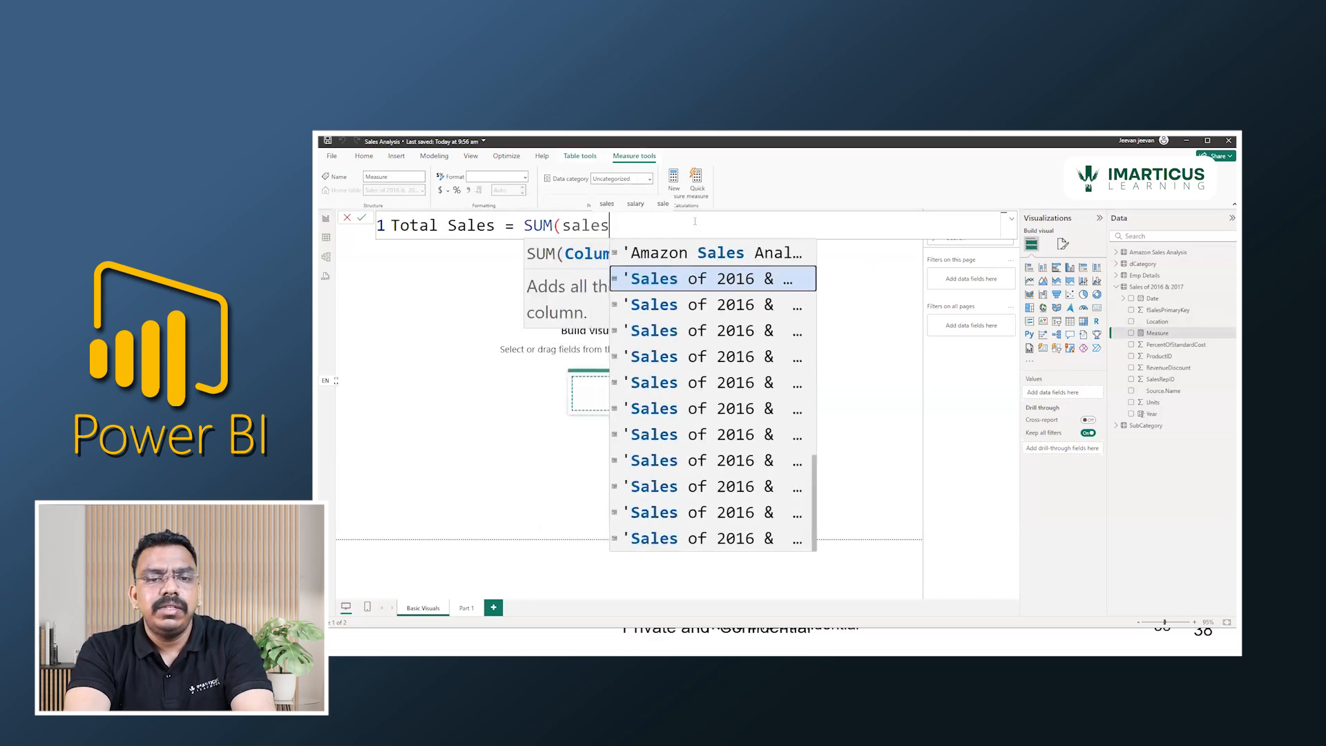
key("Tab")
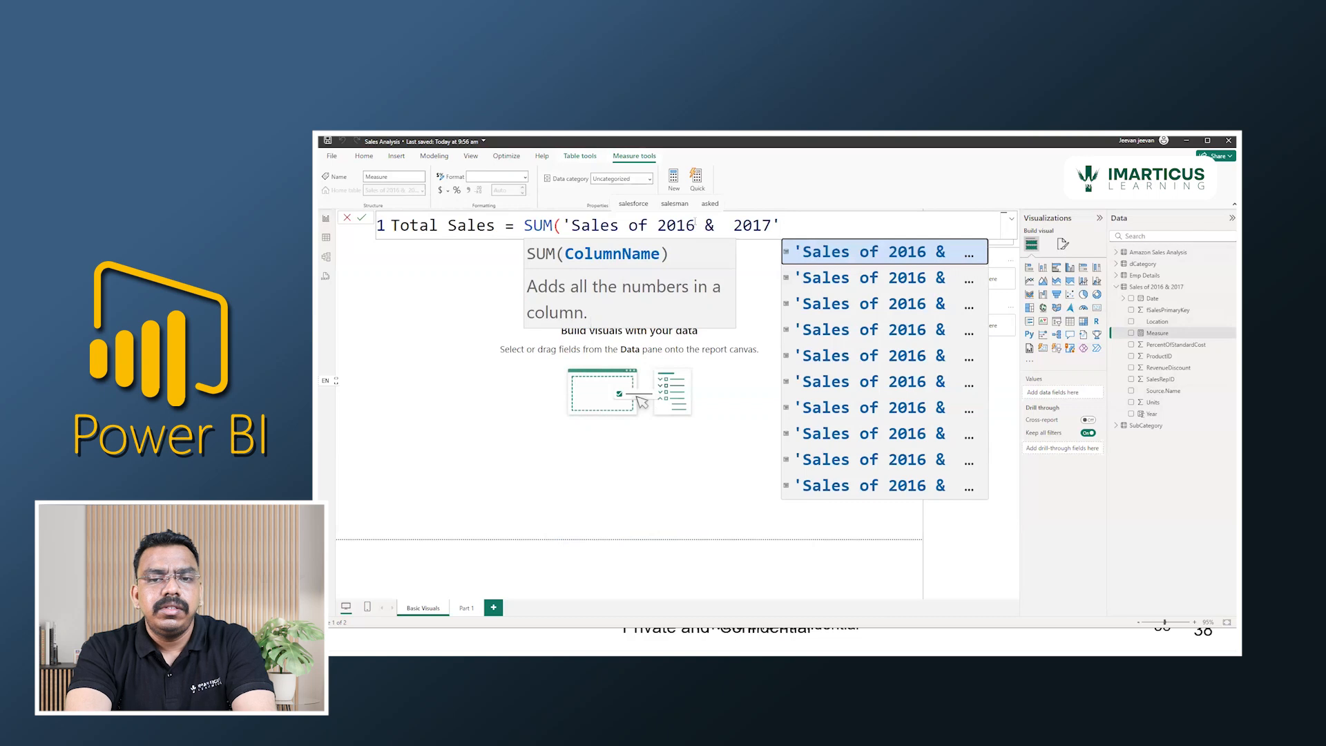
type("[")
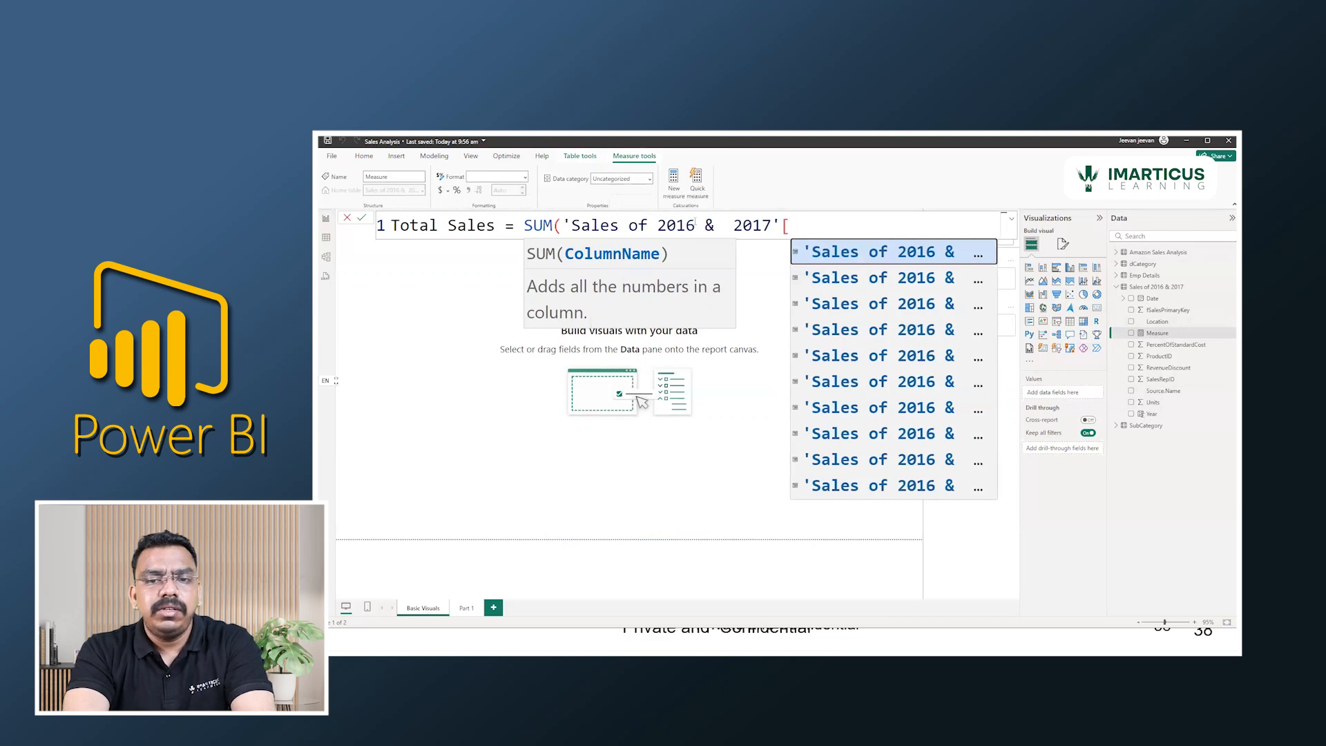
type("sa")
key("Tab")
key("BackSpace")
key("BackSpace")
key("BackSpace")
key("BackSpace")
key("BackSpace")
key("BackSpace")
key("Up")
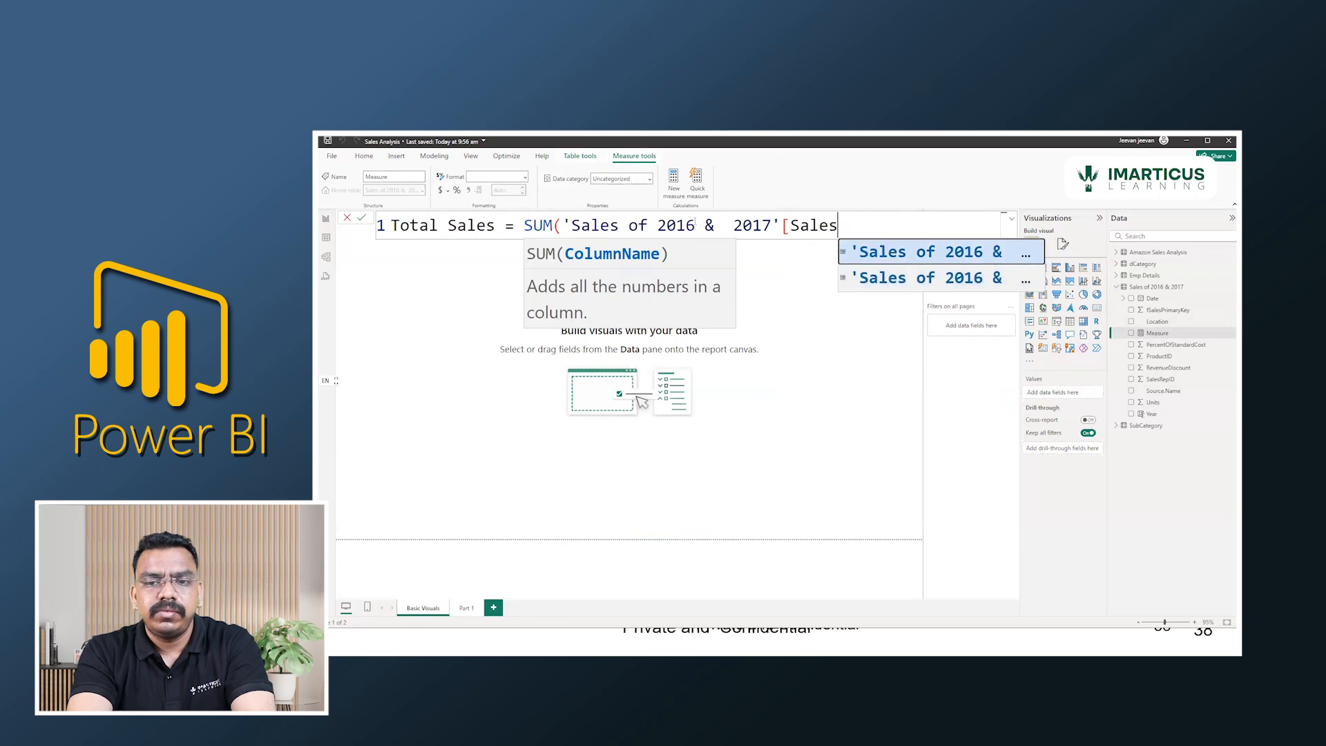
key("Tab")
key("BackSpace")
key("BackSpace")
key("BackSpace")
key("BackSpace")
key("BackSpace")
key("BackSpace")
key("BackSpace")
key("BackSpace")
key("BackSpace")
key("BackSpace")
key("BackSpace")
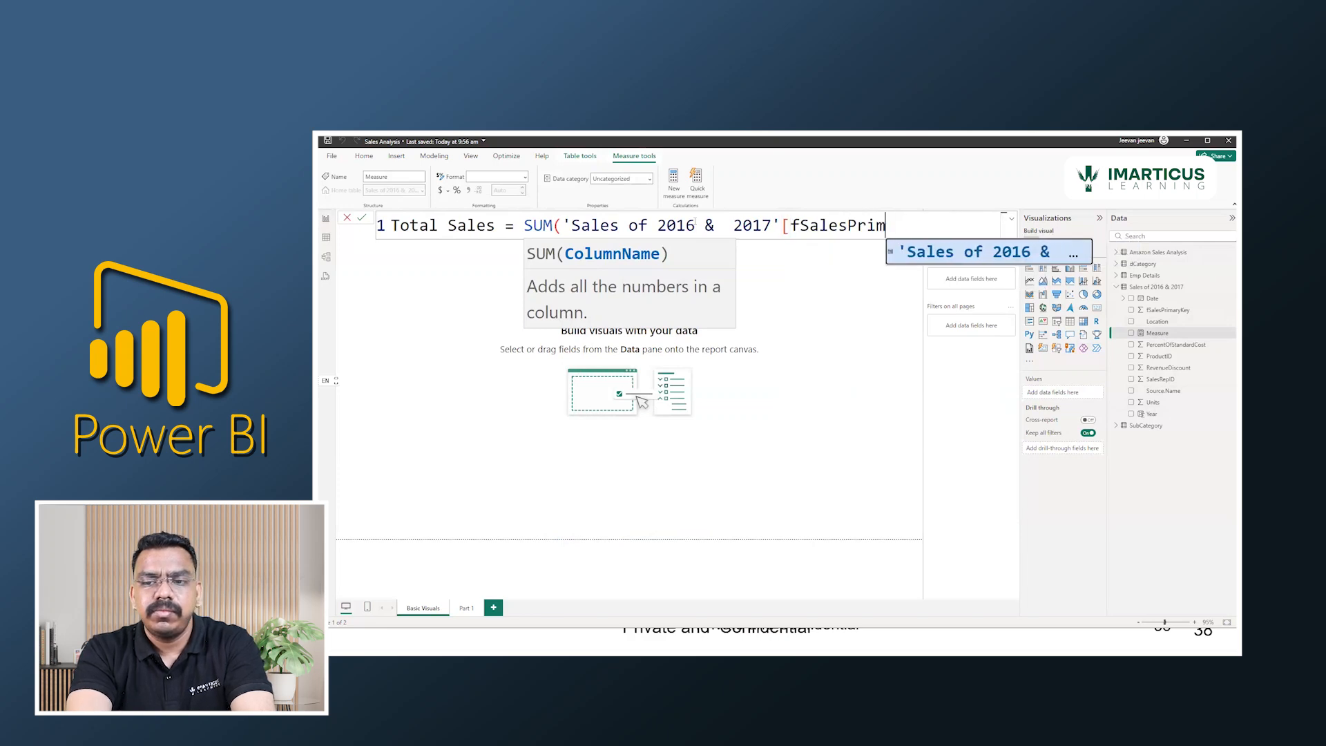
key("BackSpace")
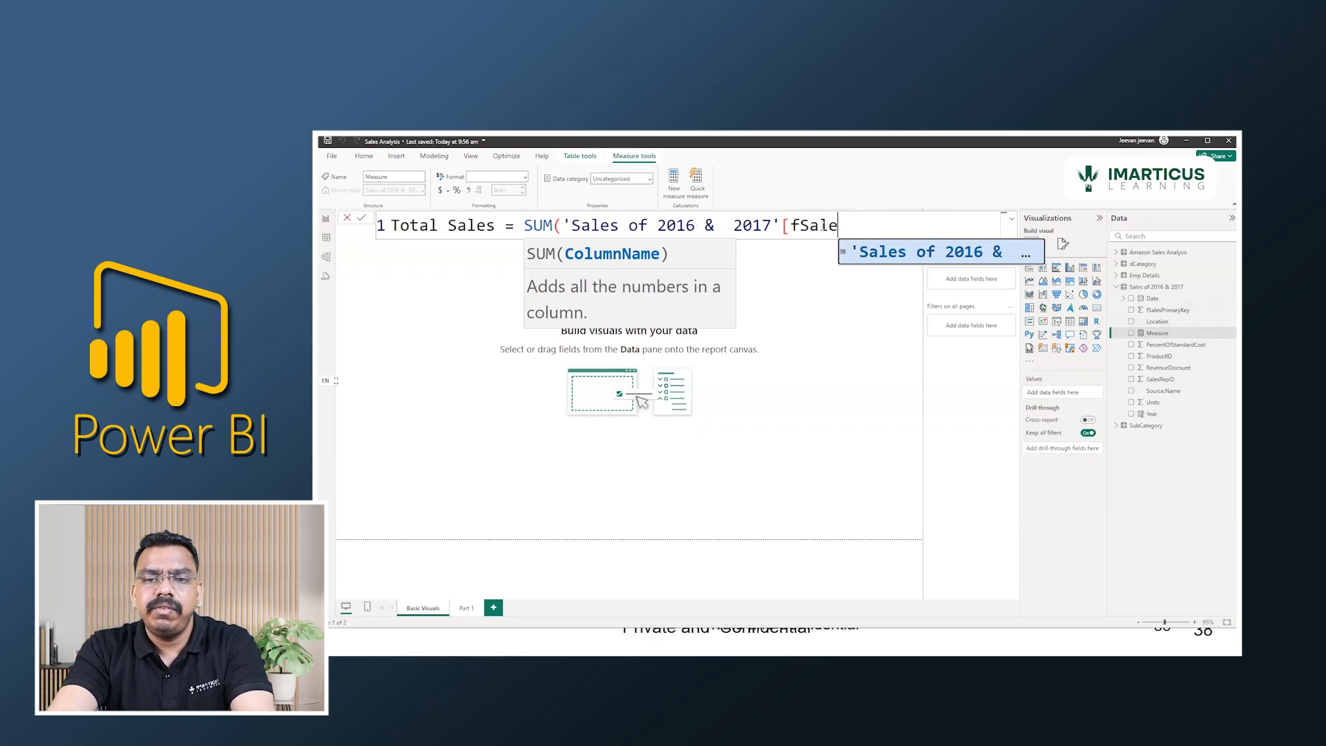
key("BackSpace")
key("BackSpace")
key("BackSpace")
key("BackSpace")
key("BackSpace")
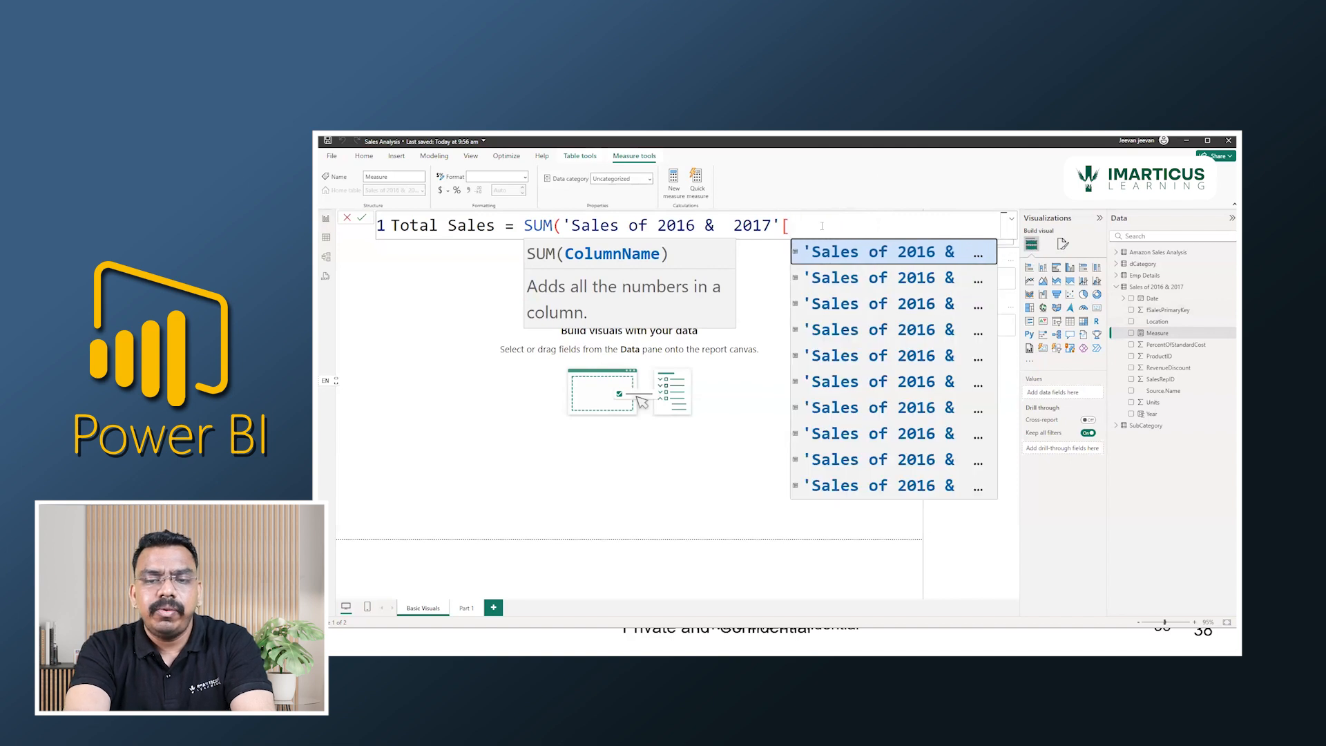
type("unt")
key("Tab")
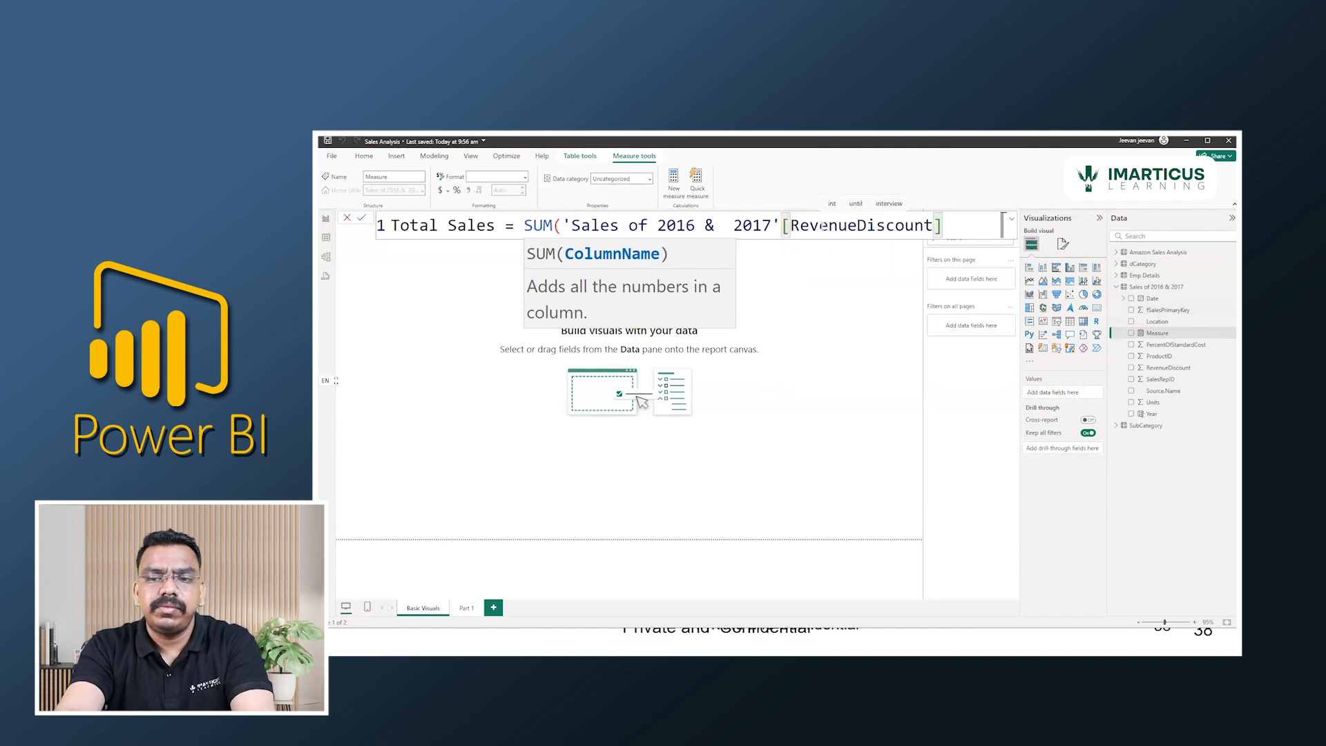
key("BackSpace")
key("BackSpace")
key("BackSpace")
key("BackSpace")
key("BackSpace")
key("BackSpace")
key("BackSpace")
key("BackSpace")
key("BackSpace")
key("BackSpace")
key("BackSpace")
key("BackSpace")
key("BackSpace")
key("BackSpace")
key("BackSpace")
key("BackSpace")
Complete the SUM with the Units column, rename the measure as Total Units and commit it.
type("Unit")
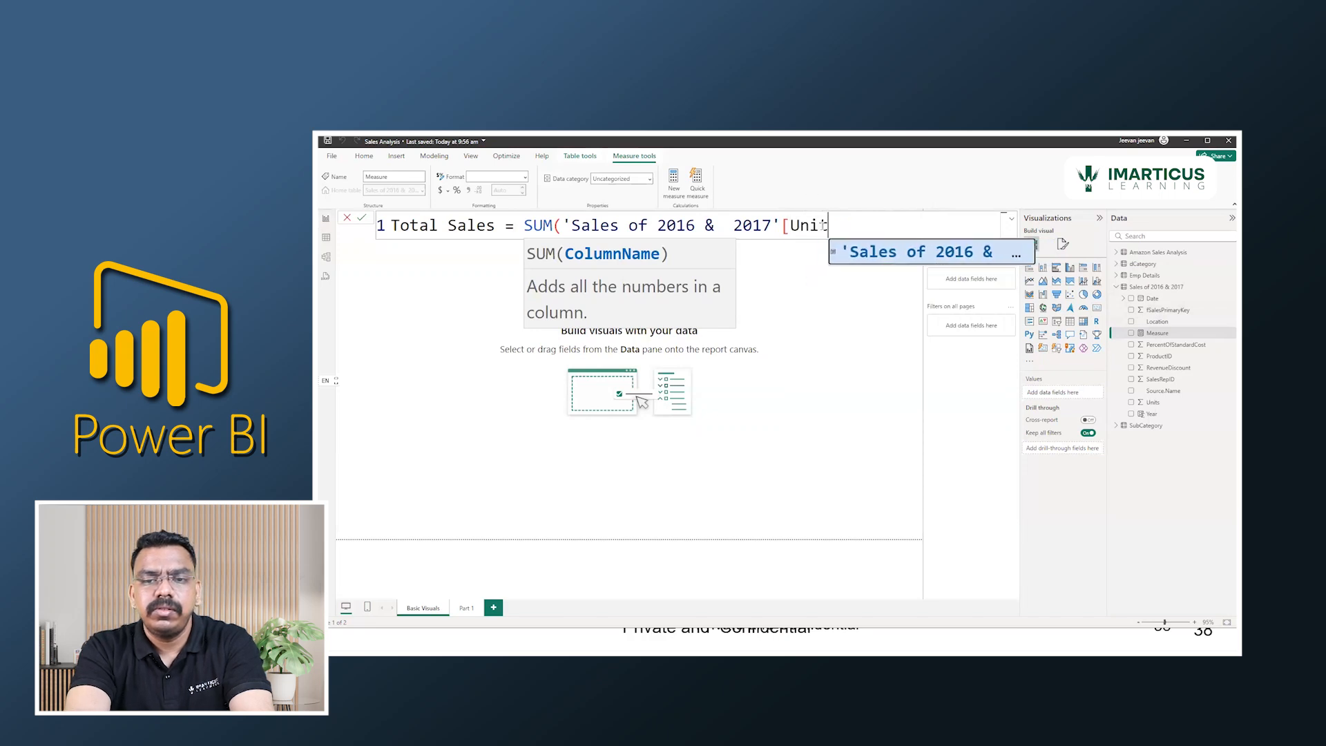
key("Tab")
type(")")
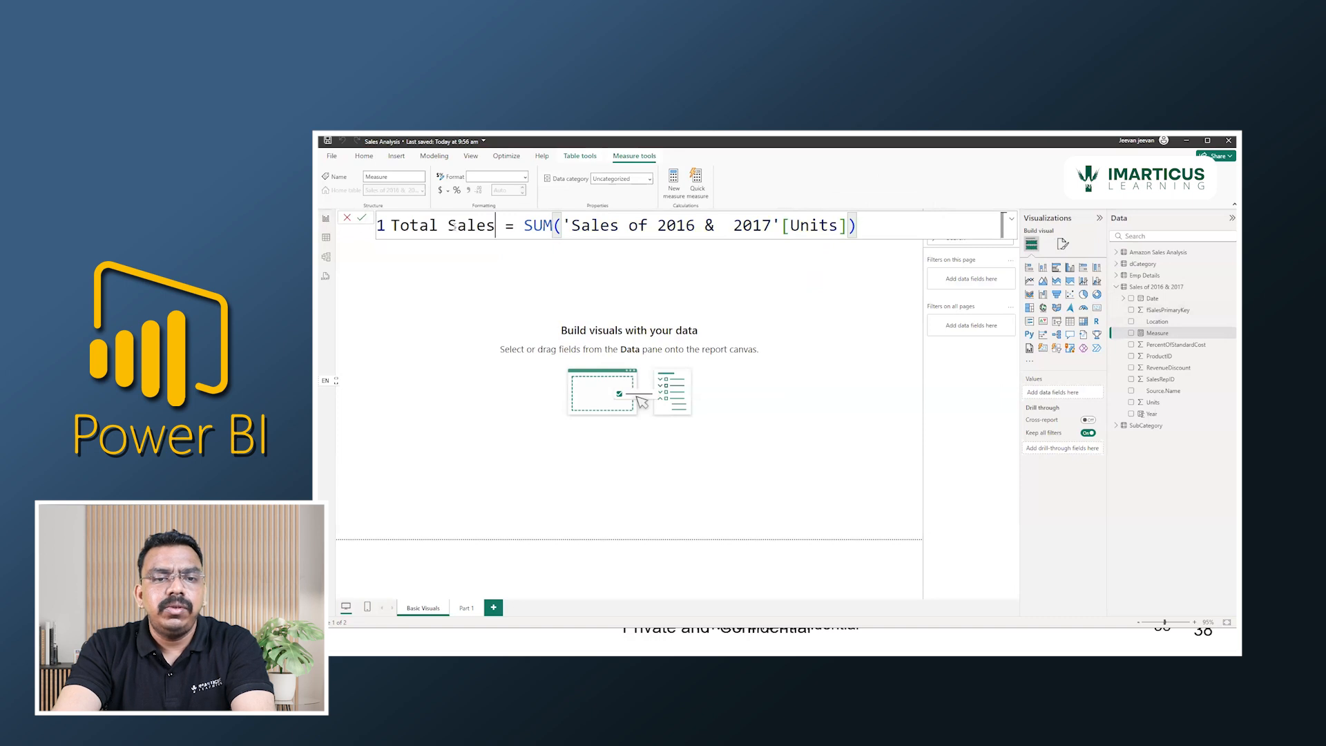
left_click_drag(495, 225, 447, 226)
type("Units")
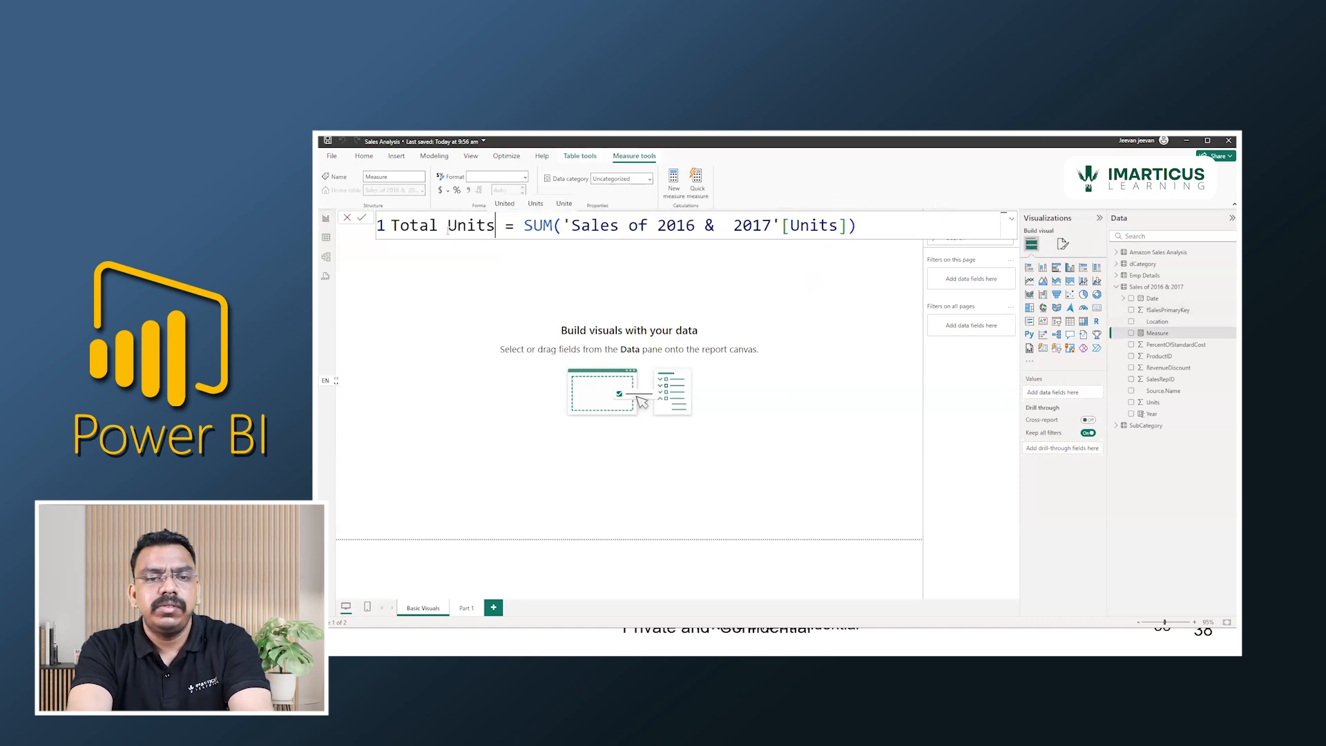
key("Return")
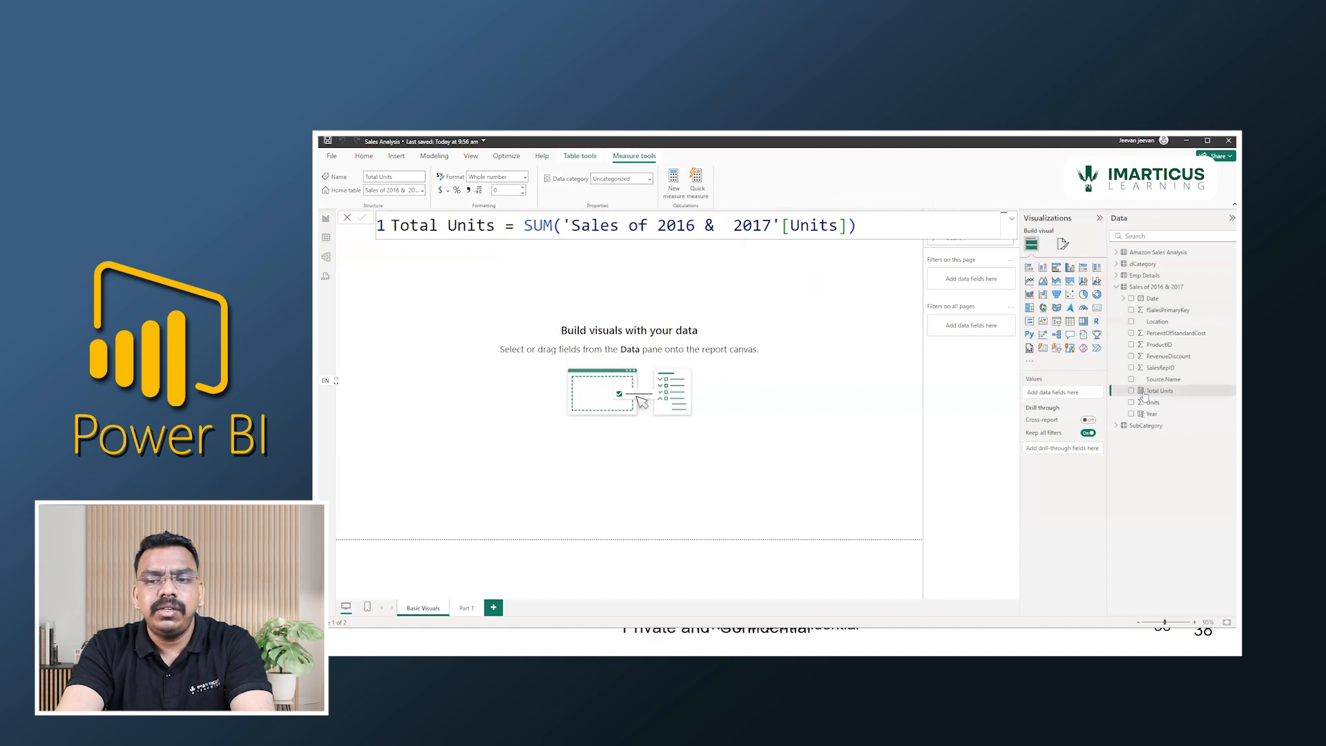
Add a card visual showing the Total Units measure, placed near the middle of the report canvas at a smaller size.
left_click(1097, 308)
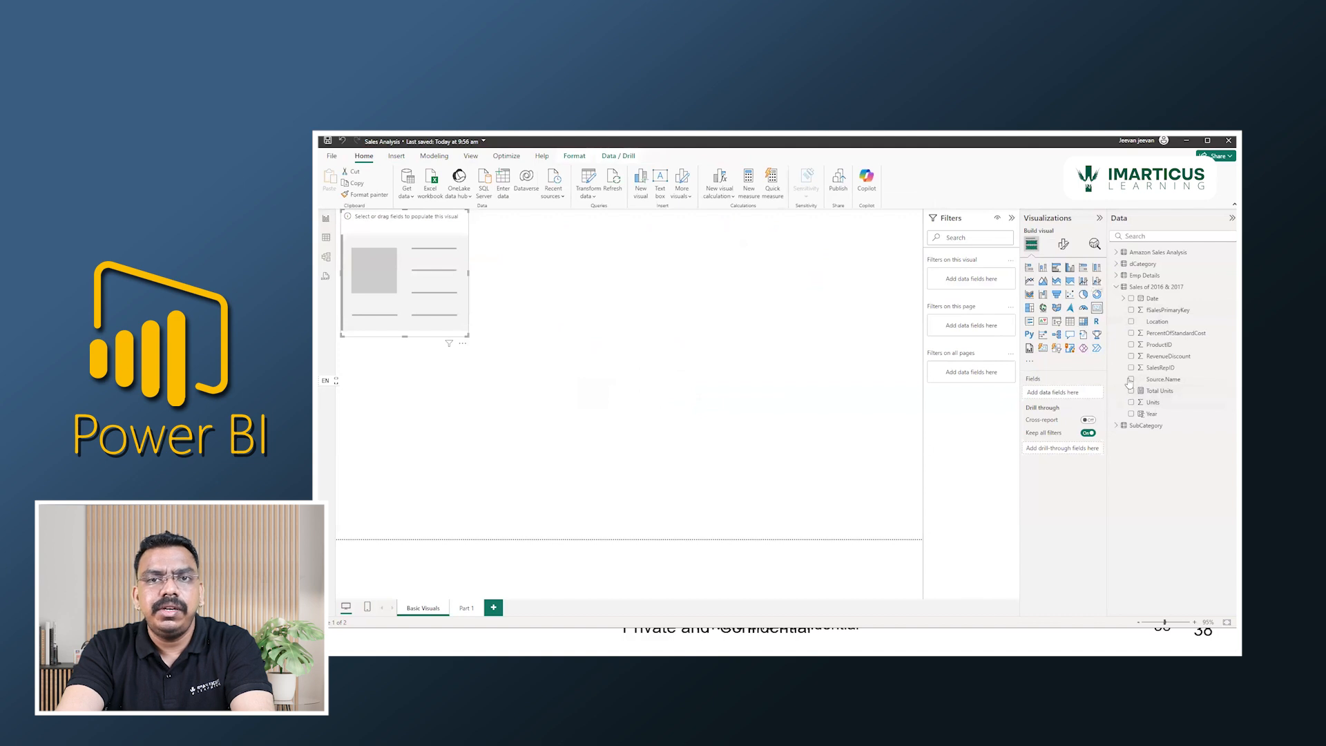
left_click(1131, 390)
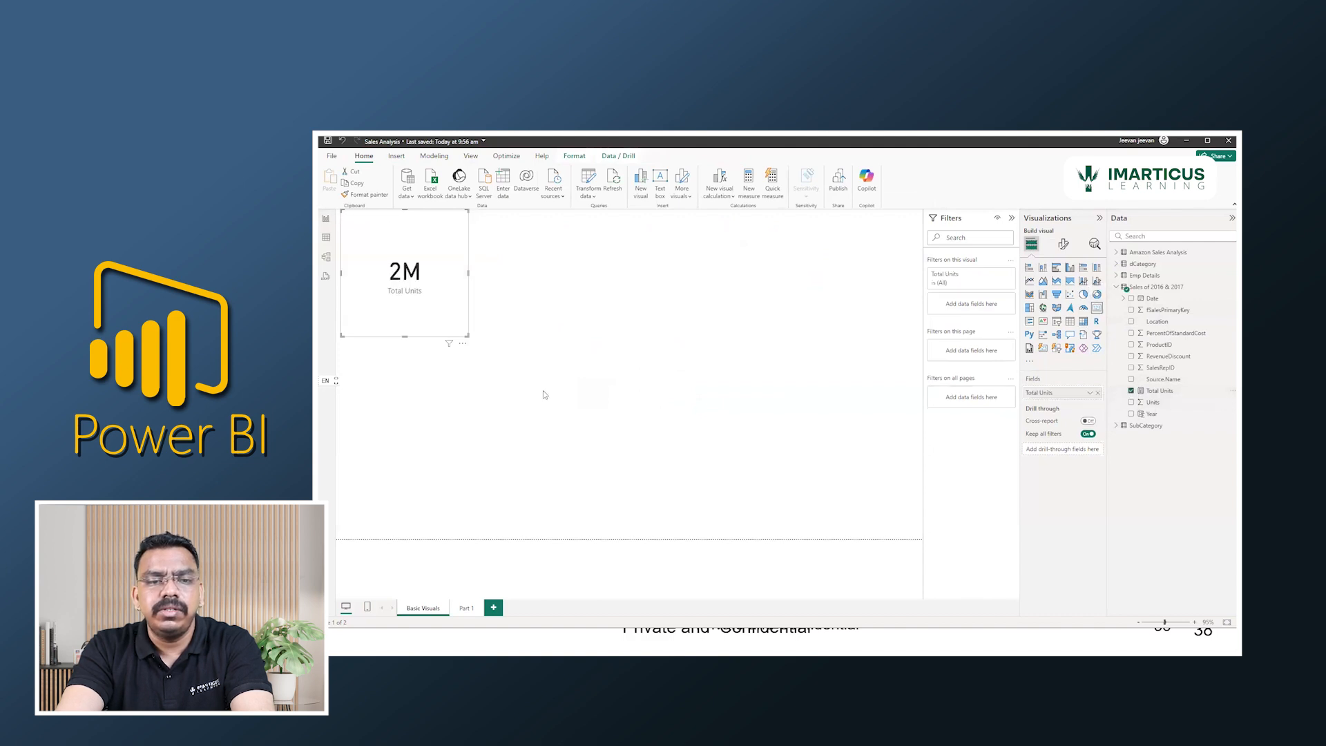
left_click_drag(453, 282, 696, 370)
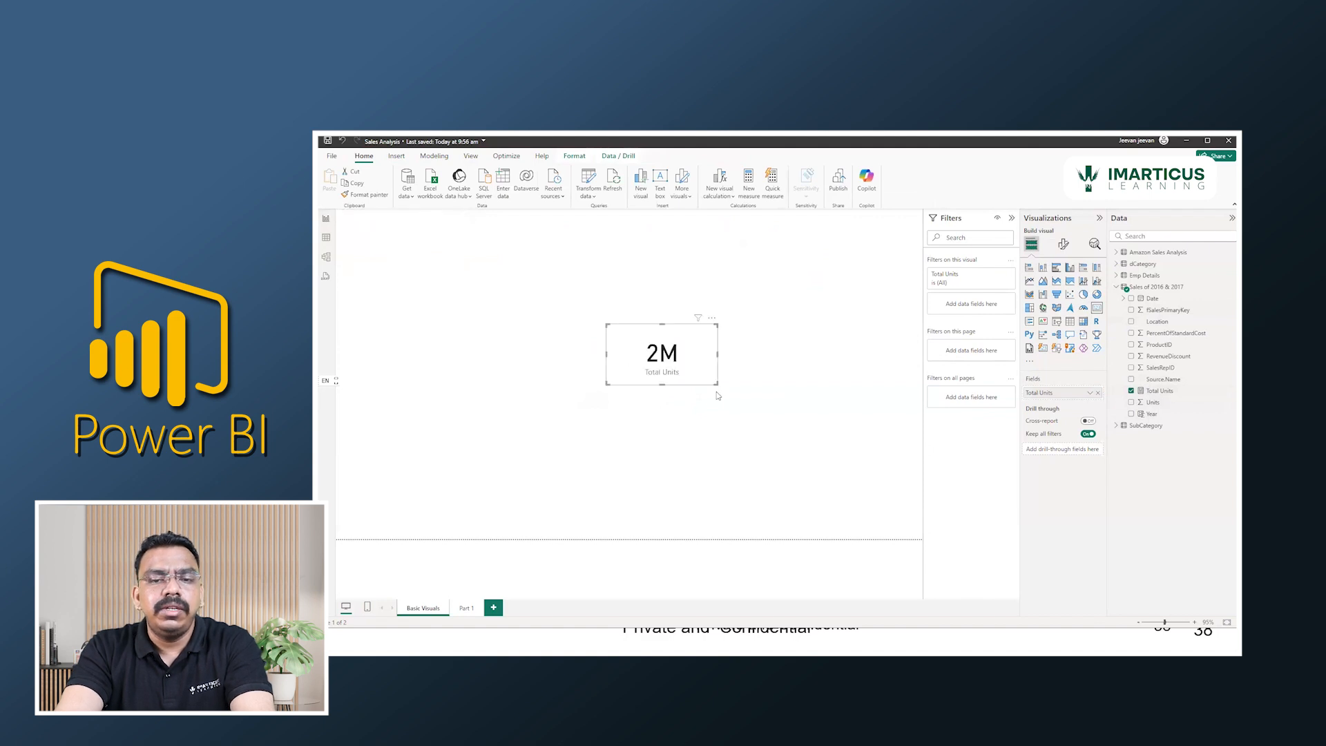
Switch to the PowerPoint slide show to review the Modelling tab calculations ribbon slide, and return to the Power BI report.
key("alt+Tab")
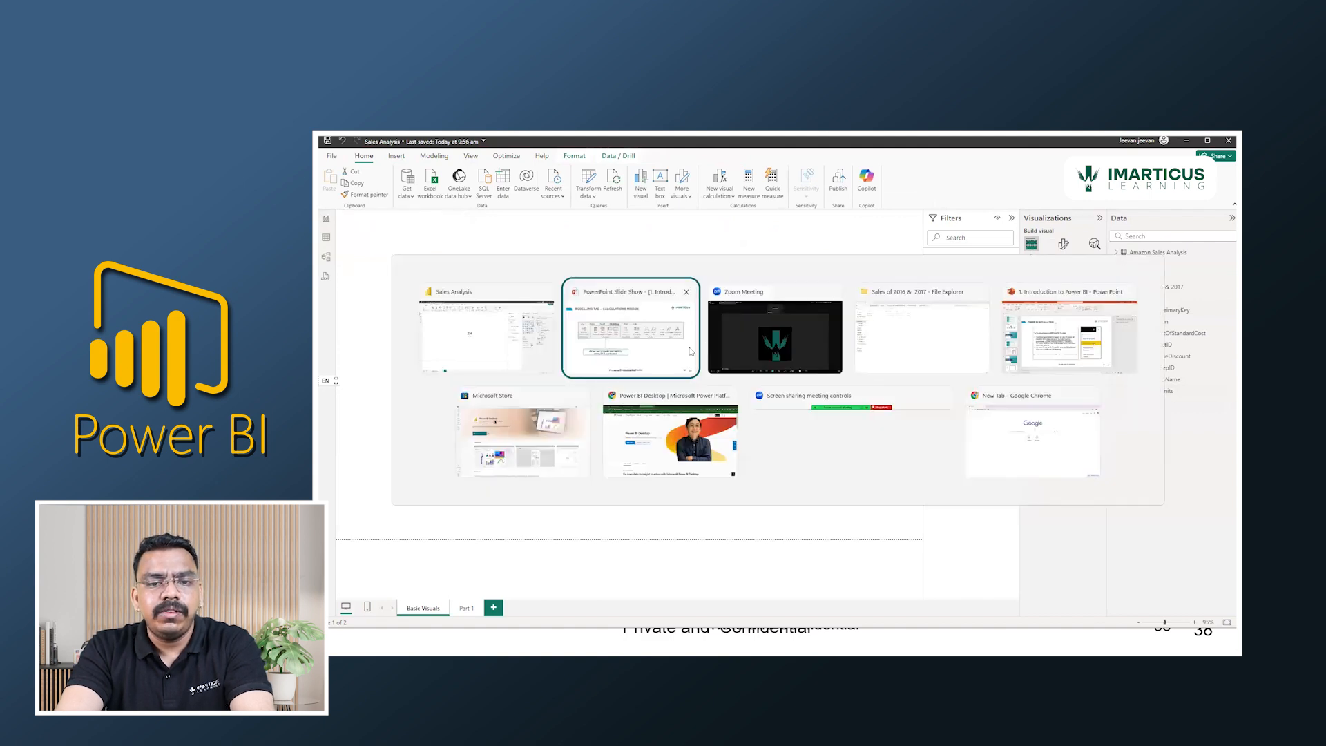
left_click(696, 295)
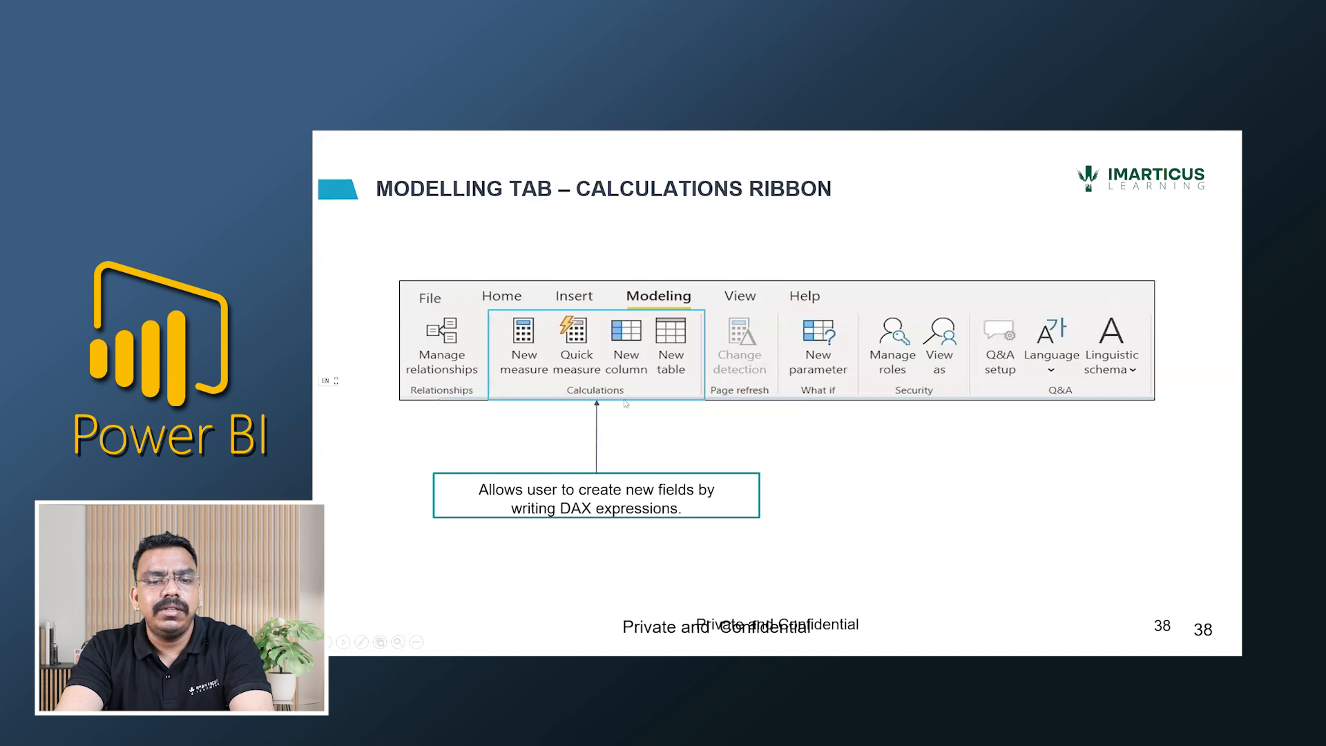
key("alt+Tab")
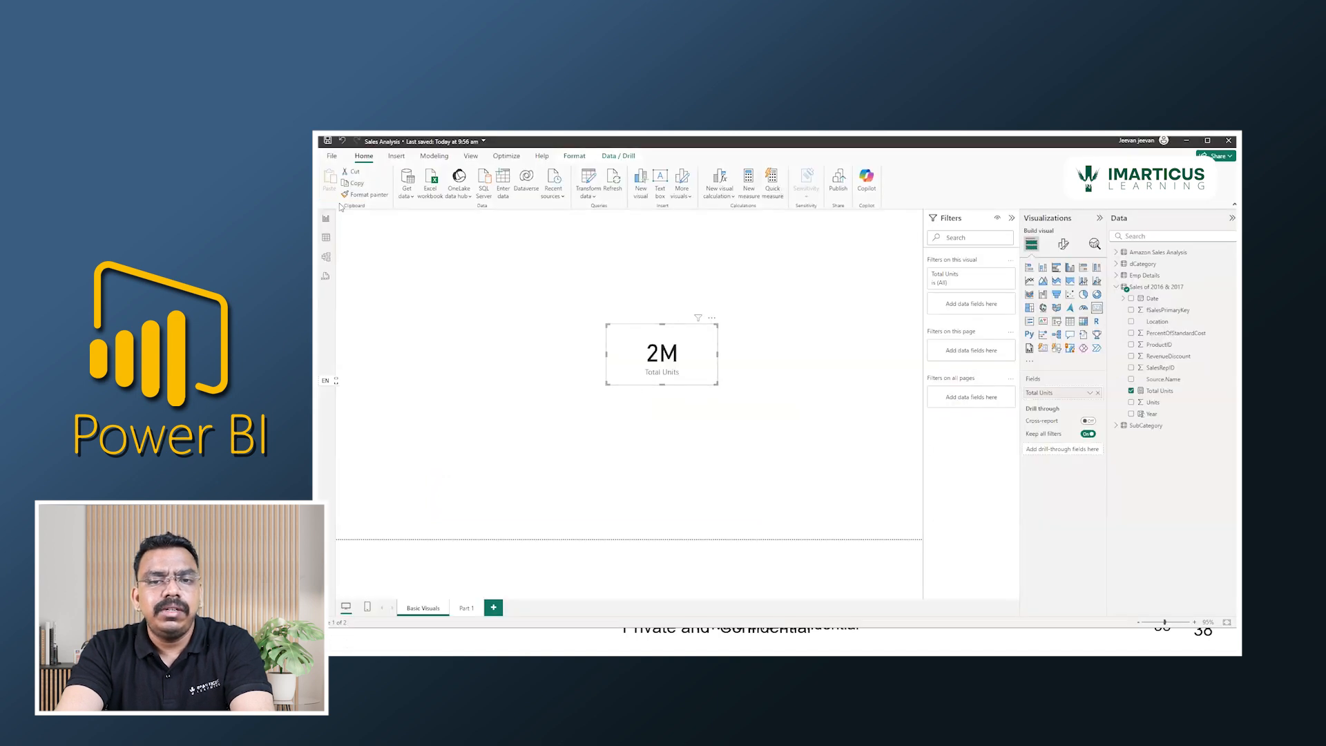
In the table view, start a new calculated table and name it Date_Master.
left_click(326, 239)
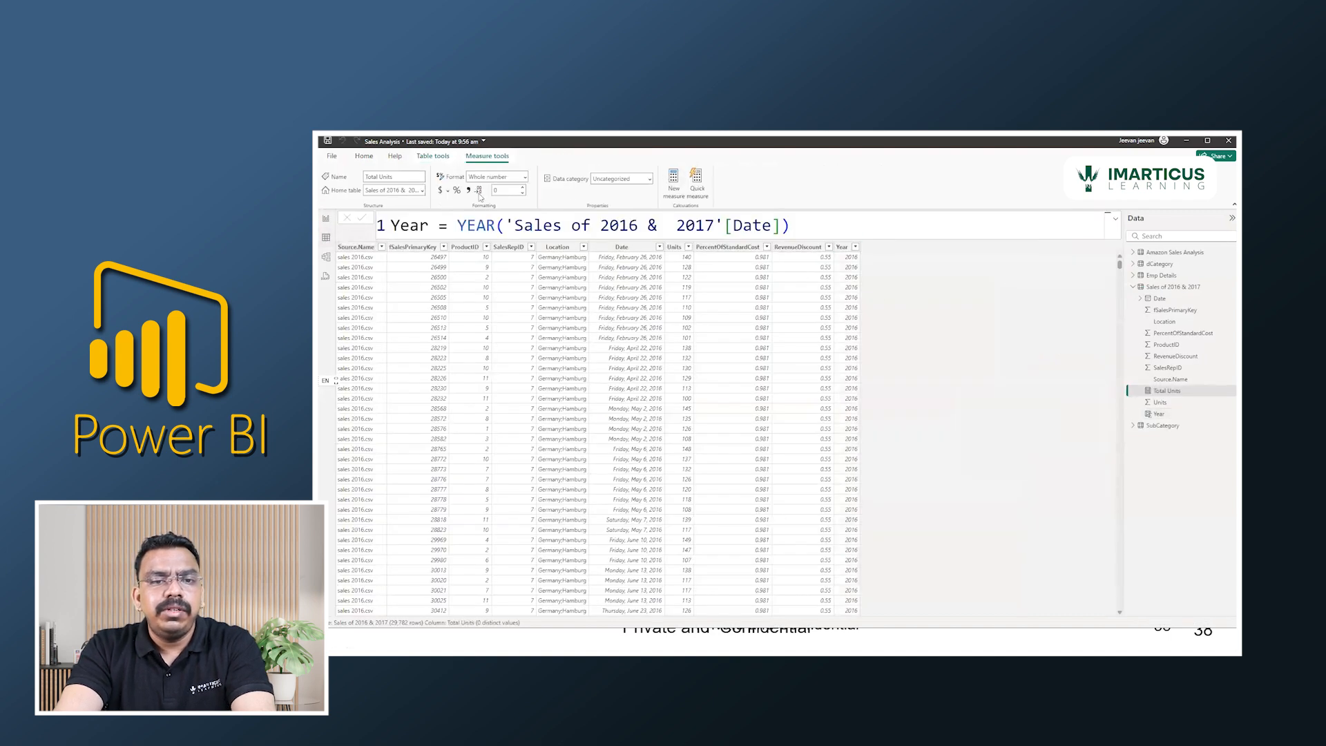
left_click(366, 157)
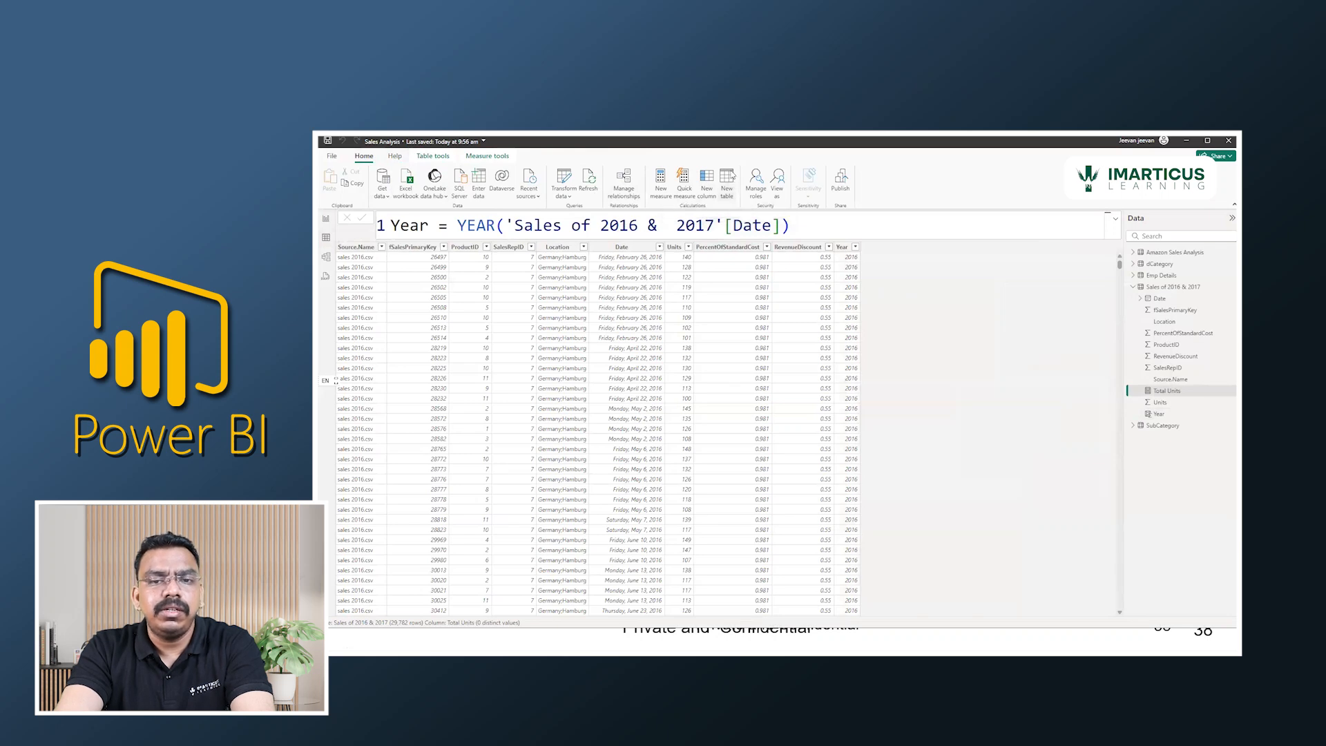
left_click(730, 177)
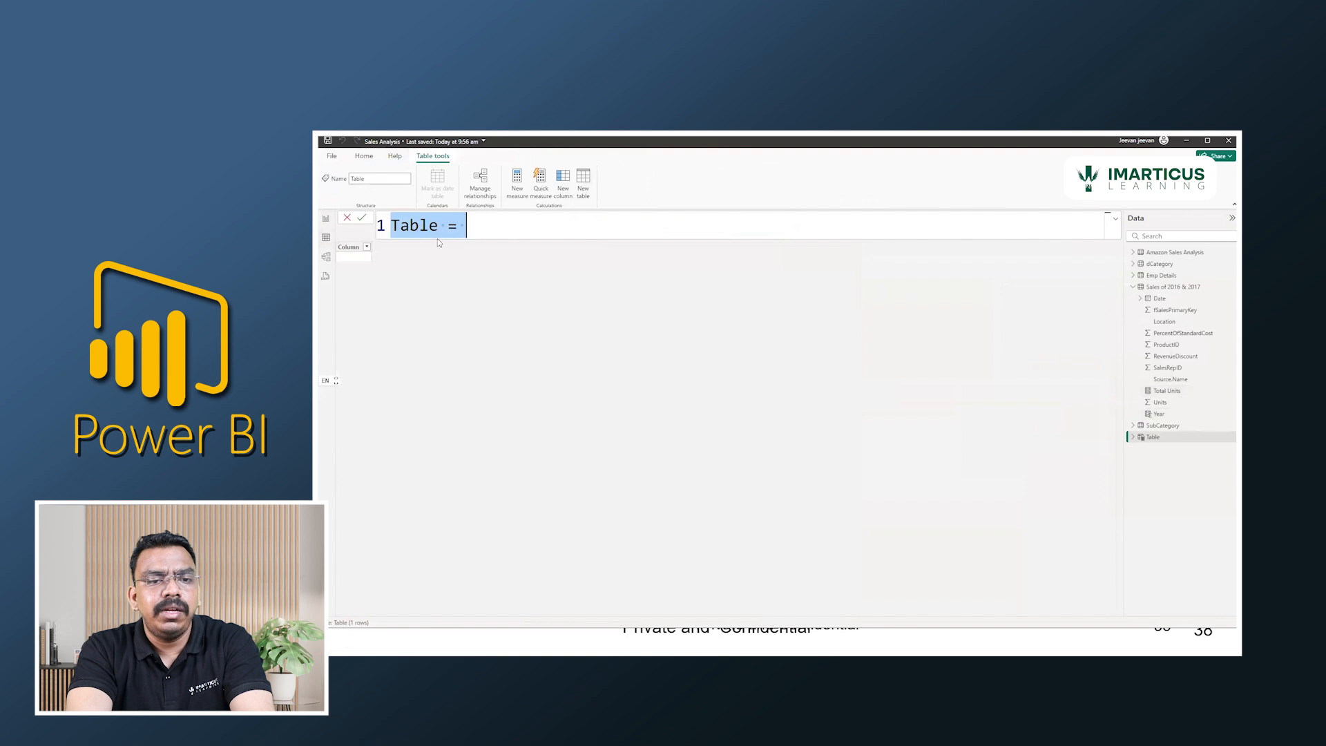
type("Date_Master =")
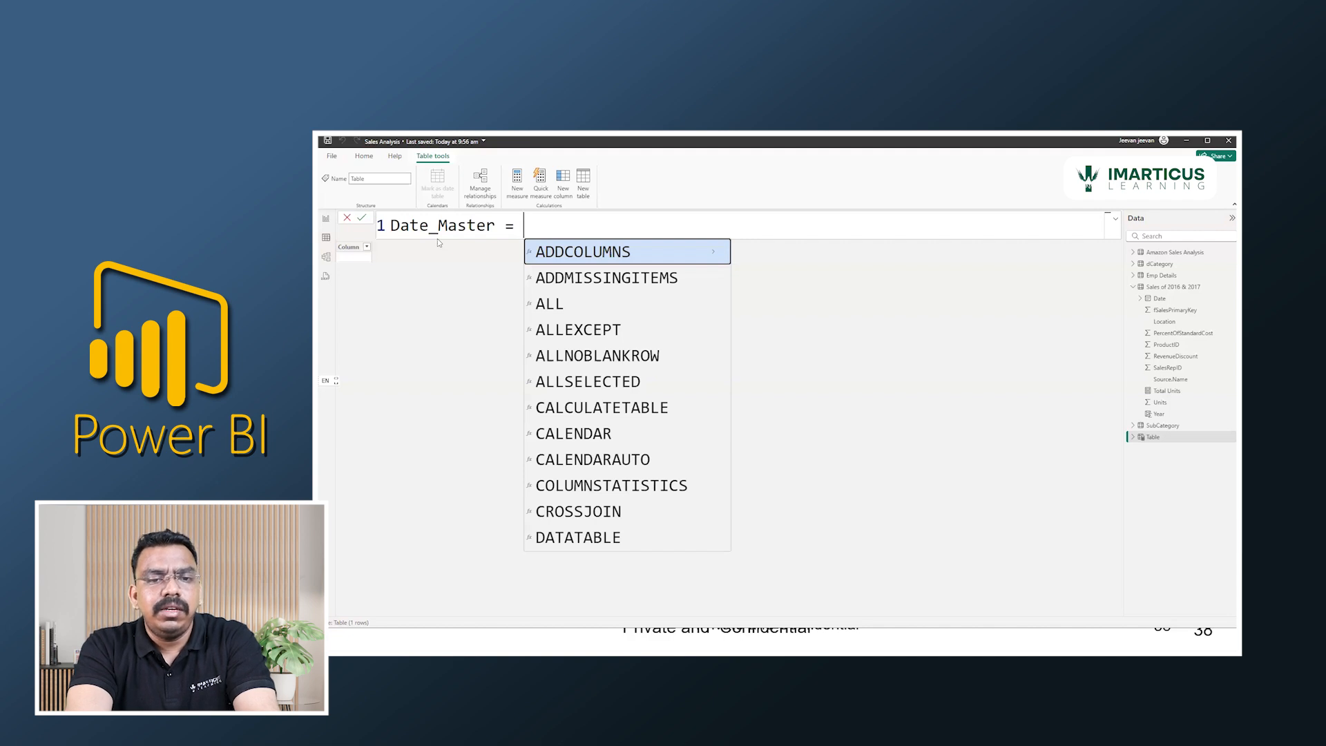
Try the CALENDAR function as the Date_Master expression and read its argument help.
type("c")
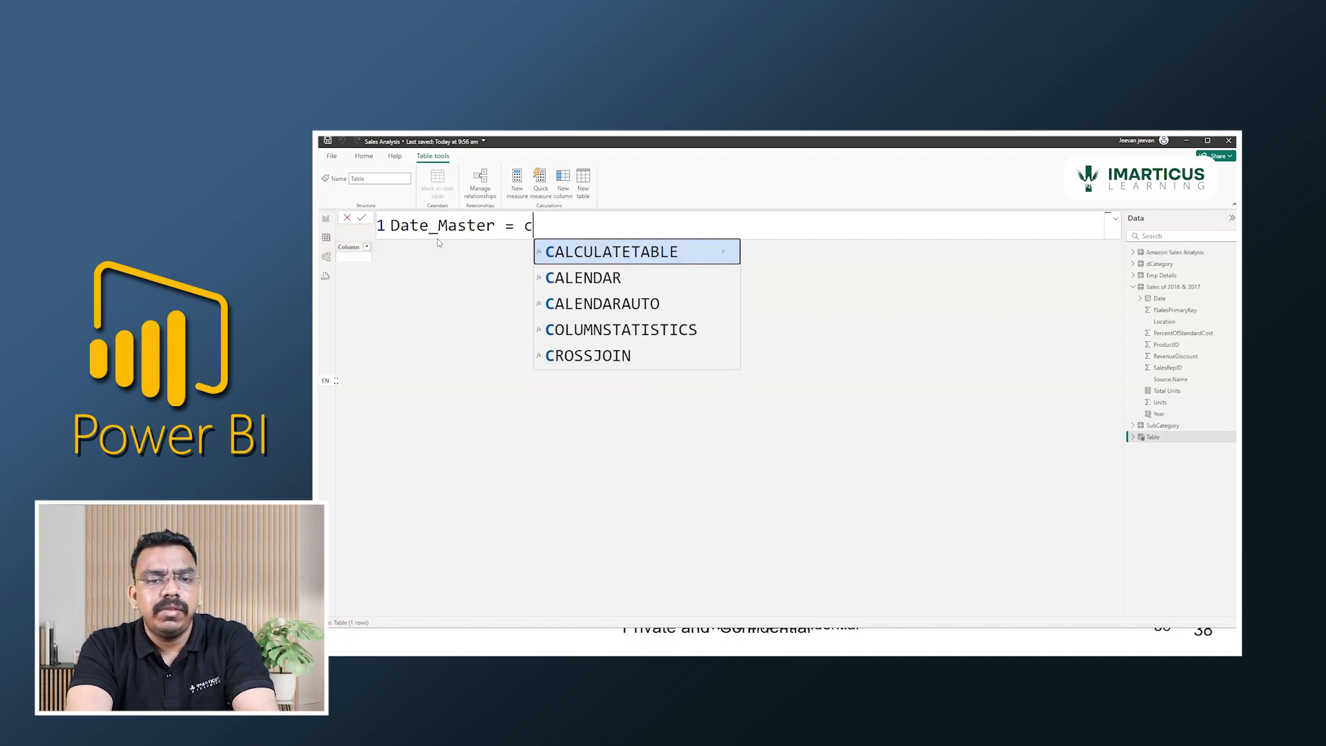
type("al")
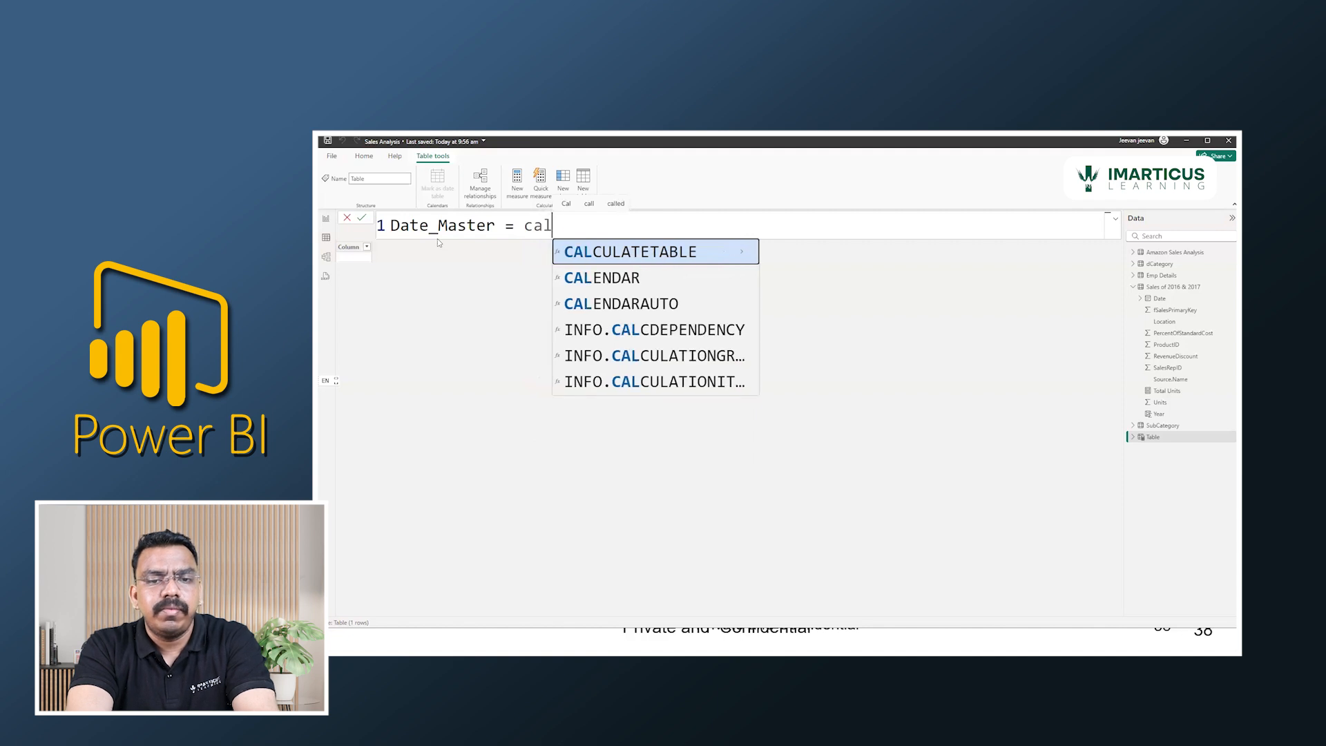
type("en")
key("Tab")
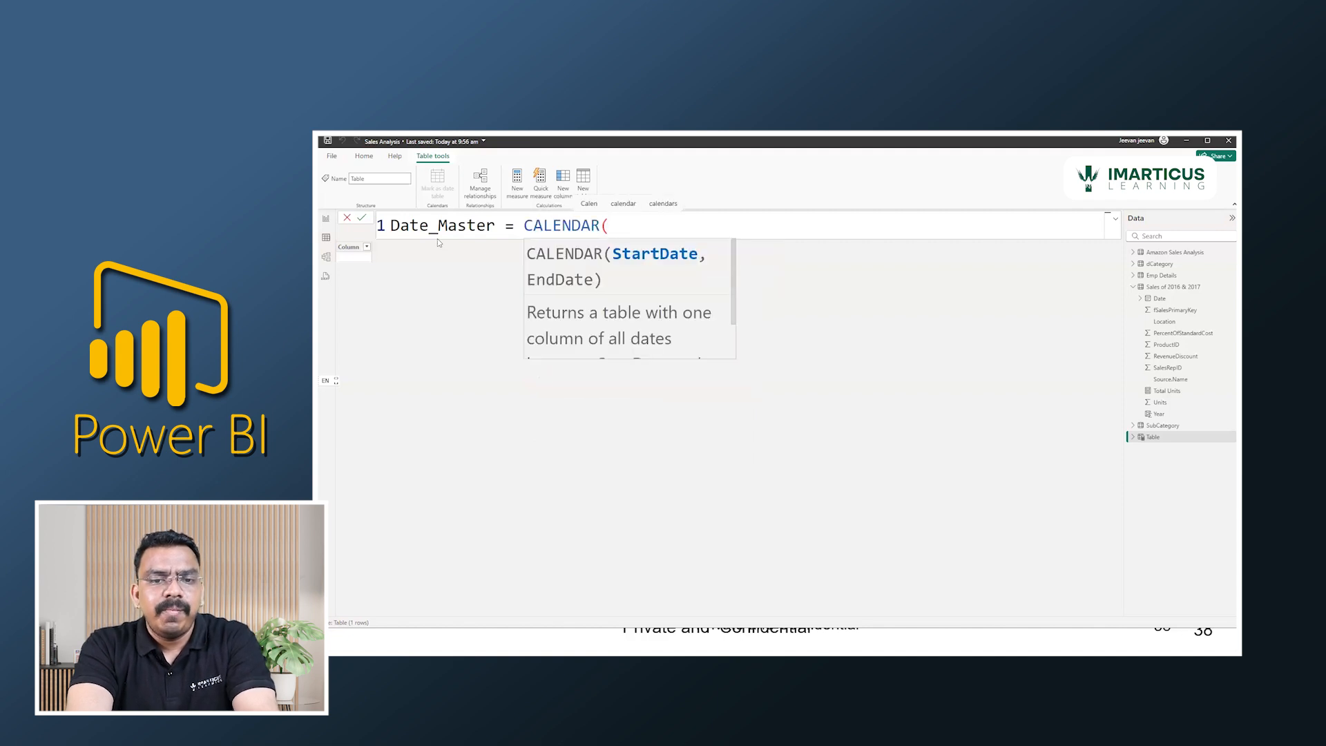
type(")")
key("BackSpace")
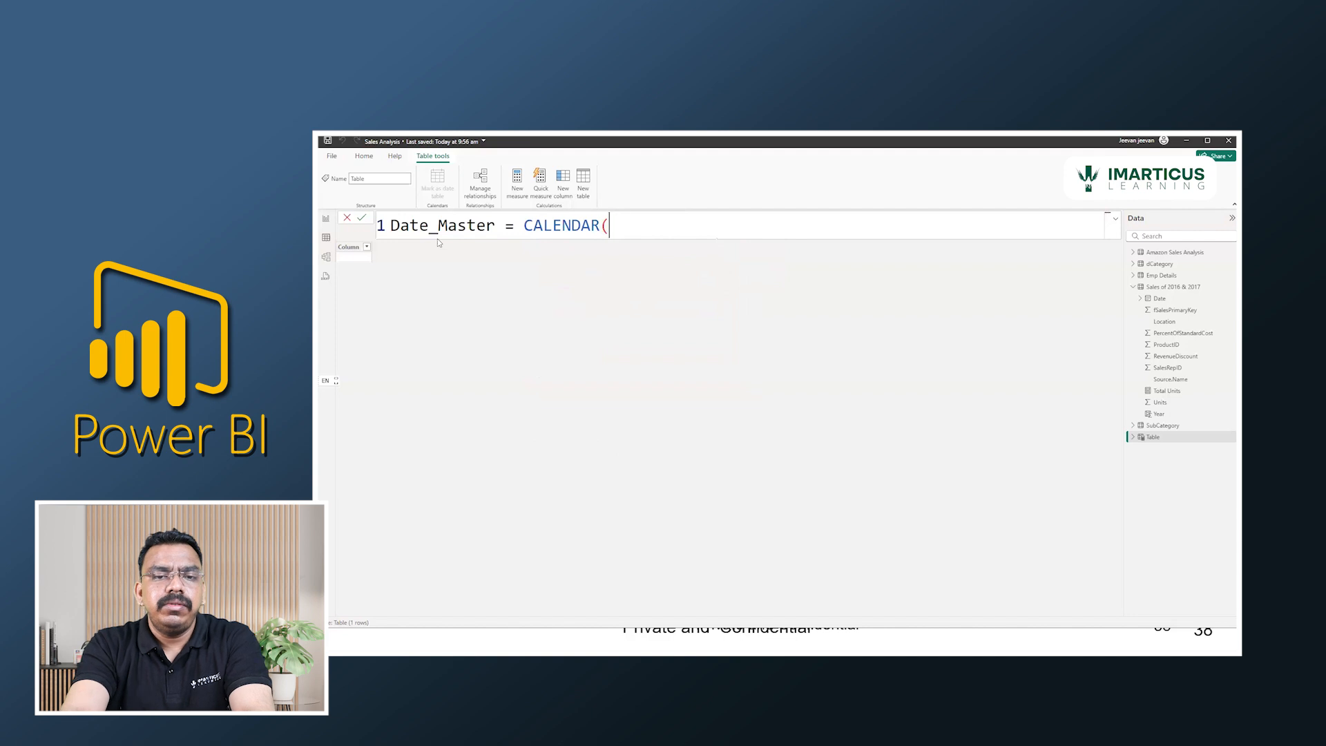
key("BackSpace")
key("Tab")
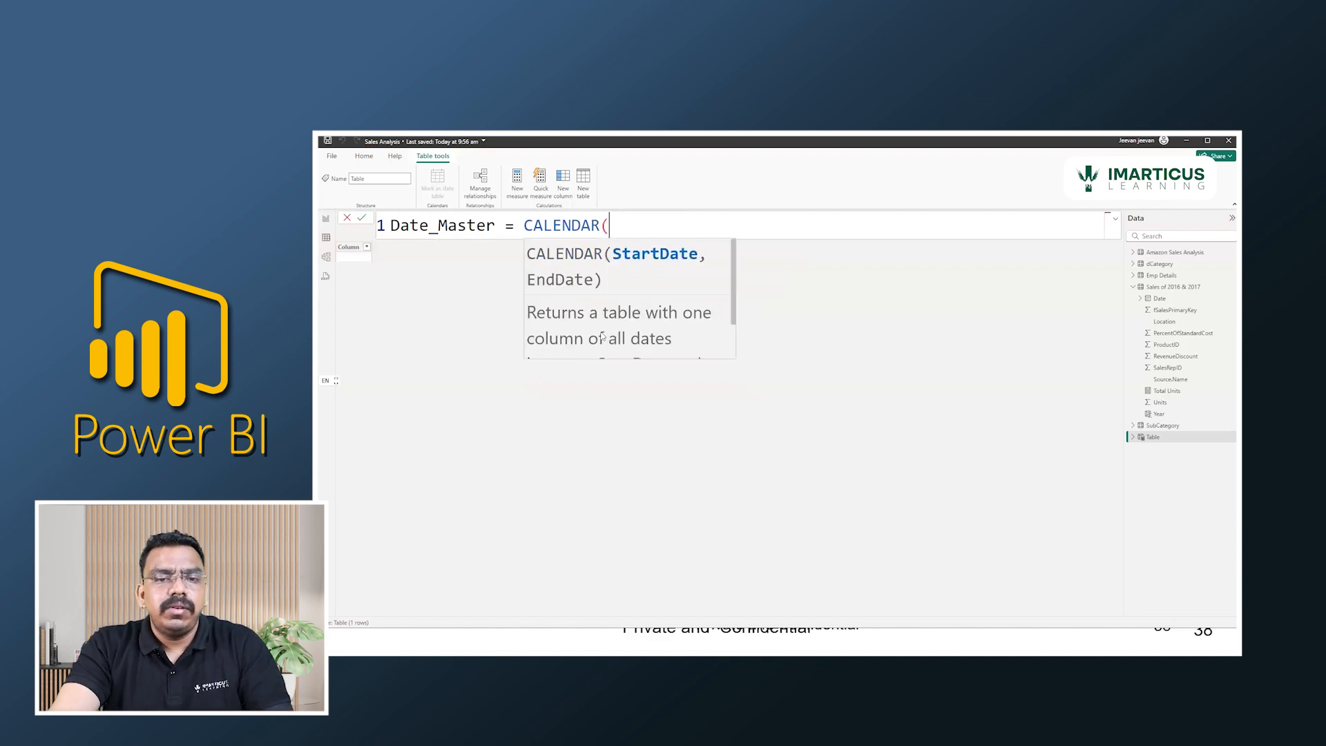
scroll(602, 337, "down", 2)
scroll(598, 328, "up", 2)
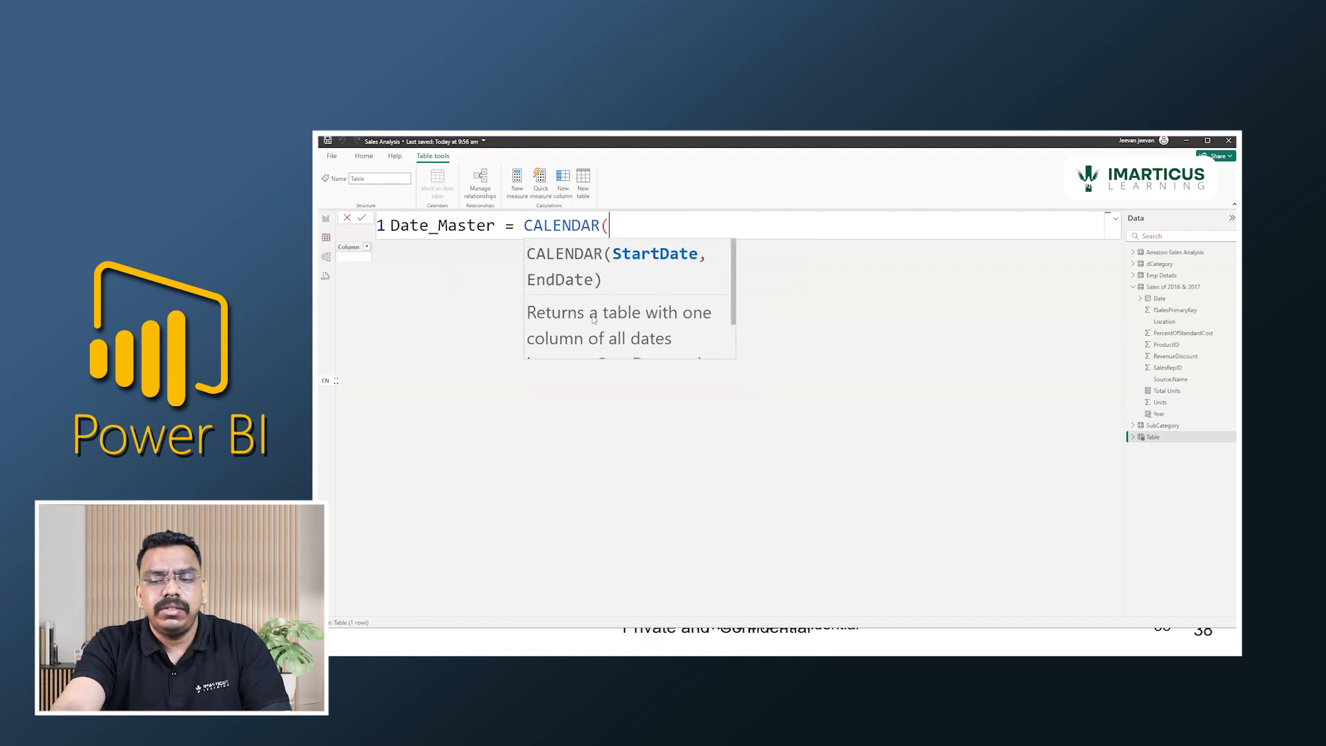
Use CALENDARAUTO() as the Date_Master expression, commit the table and look through its dates.
key("BackSpace")
key("Down")
key("Tab")
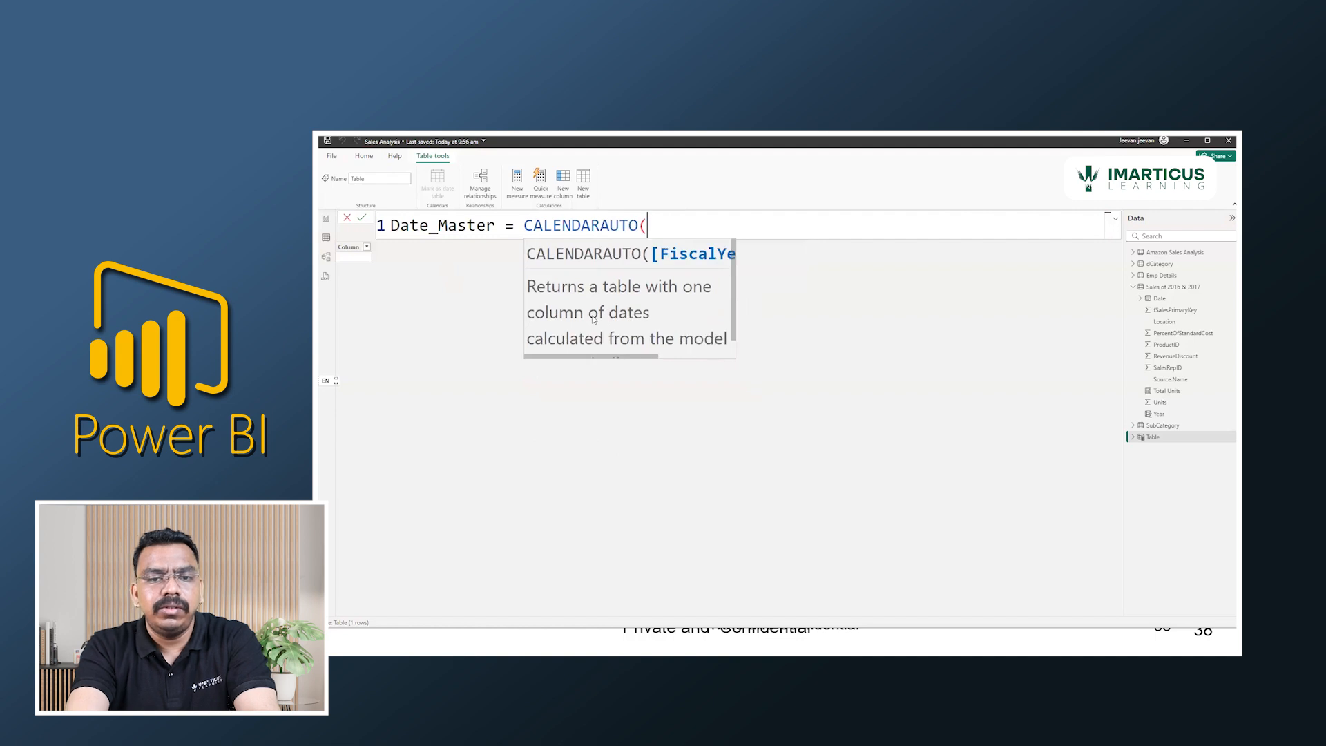
type(")")
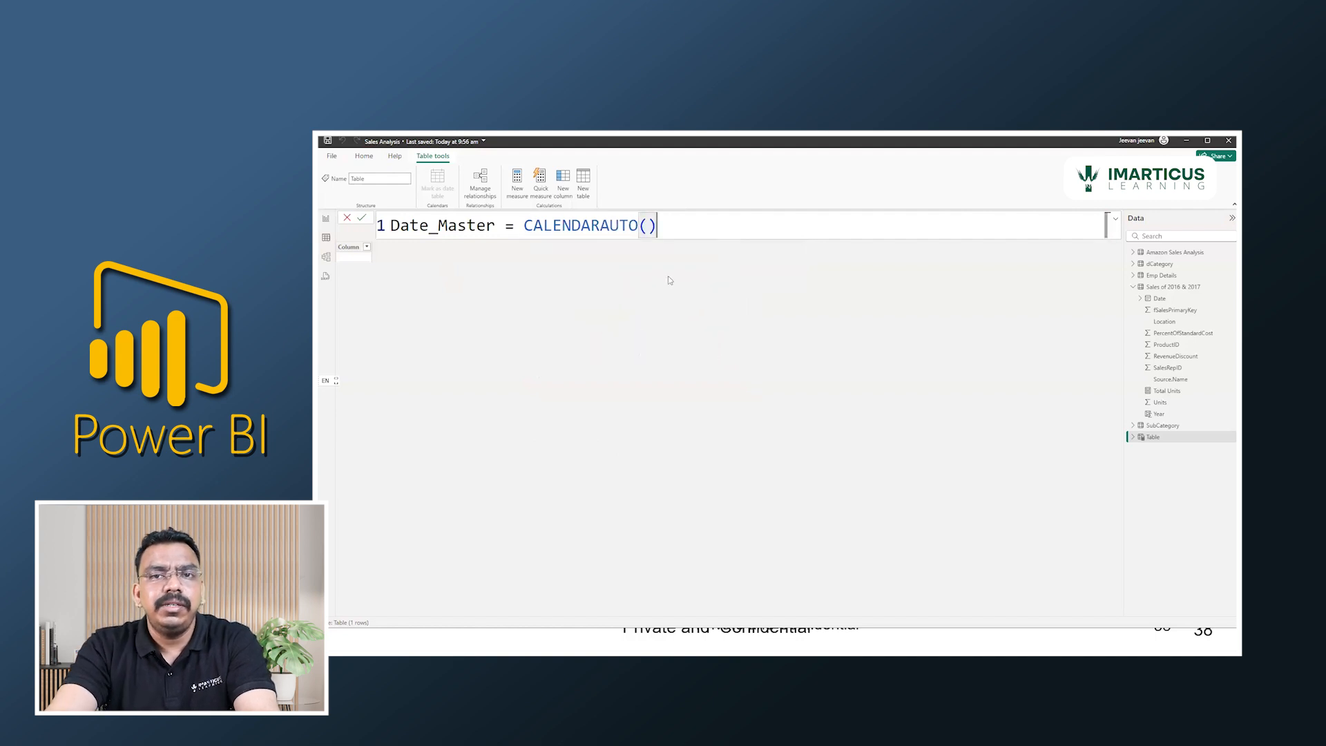
key("Return")
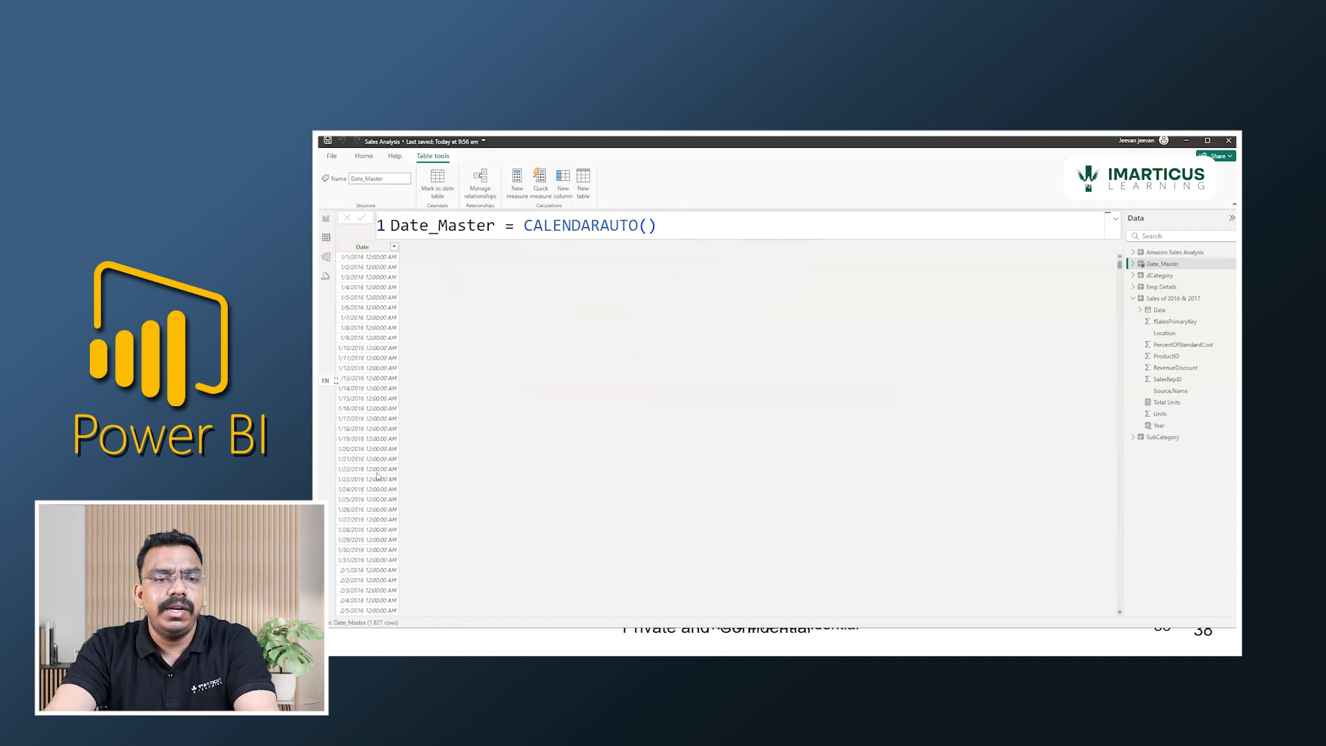
scroll(378, 476, "down", 10)
scroll(378, 477, "up", 10)
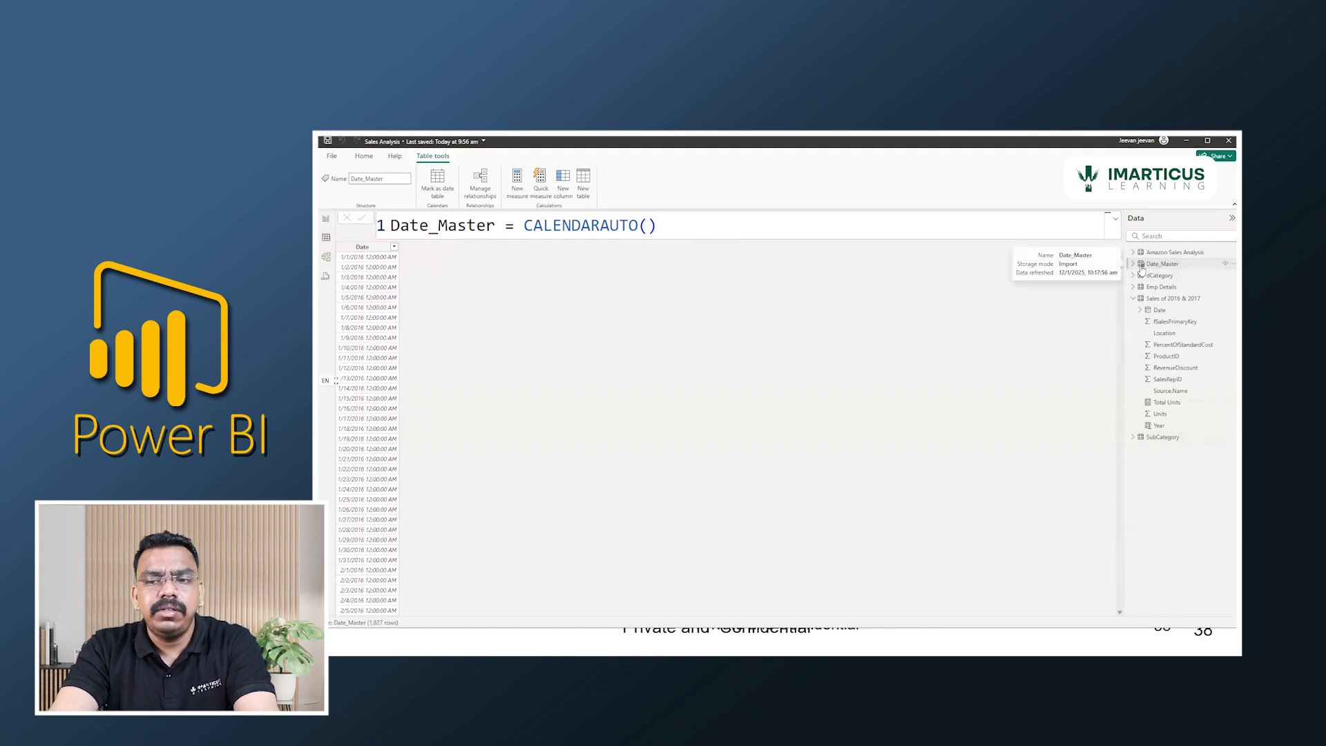
Compare the Date_Master table, the Year calculated column and the Total Units measure in the model's field list.
left_click(1144, 269)
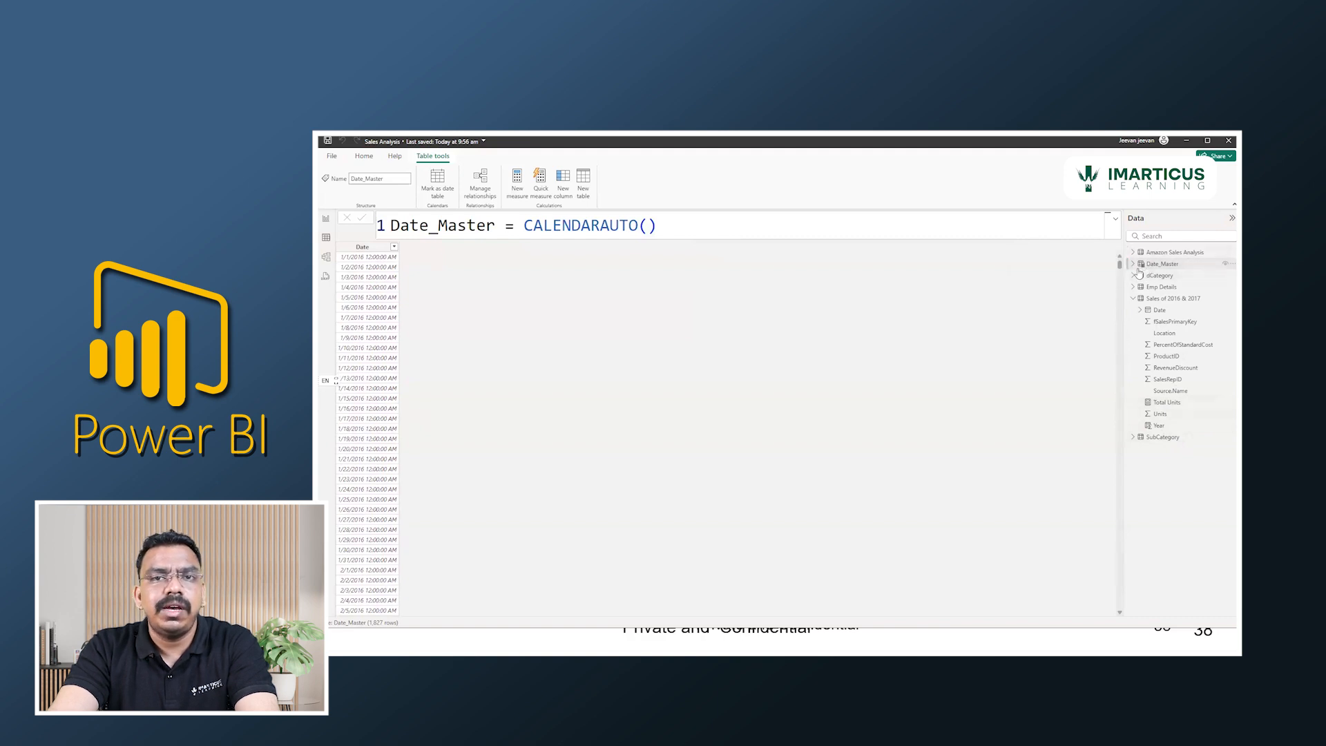
left_click(1155, 428)
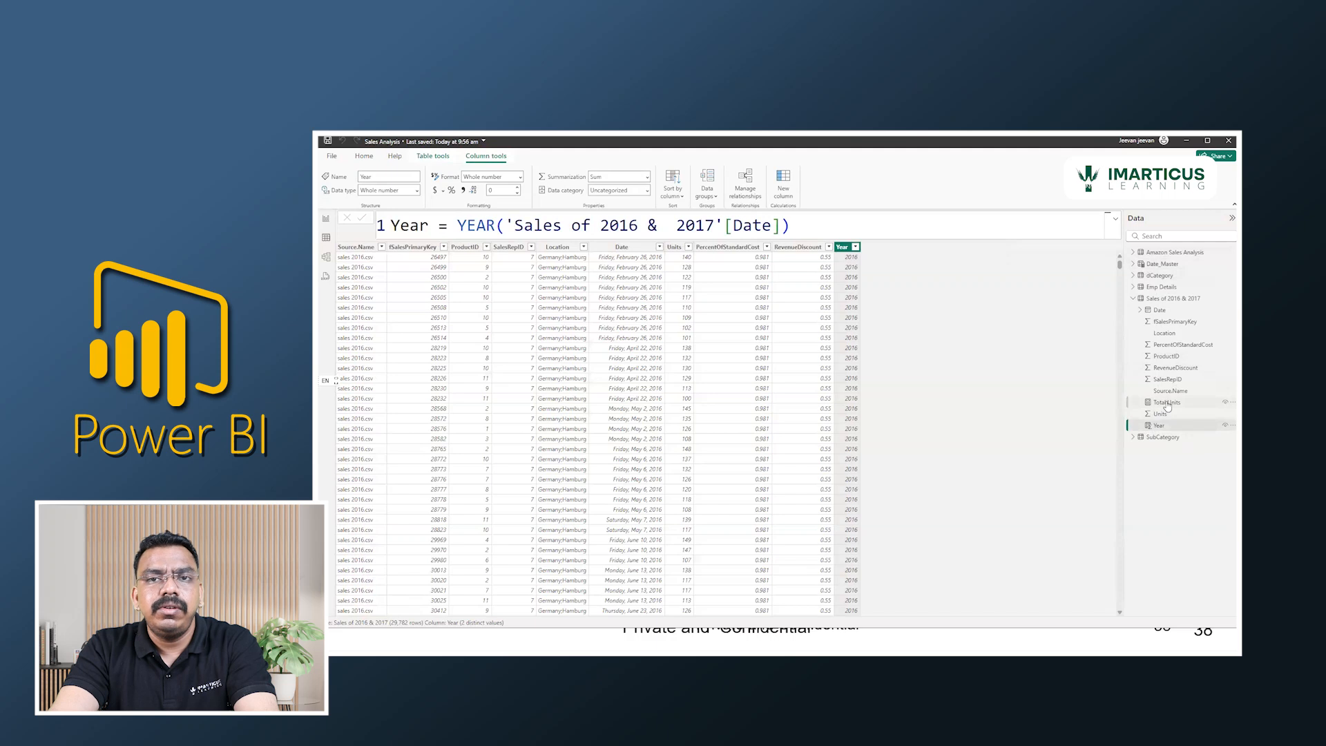
left_click(1167, 404)
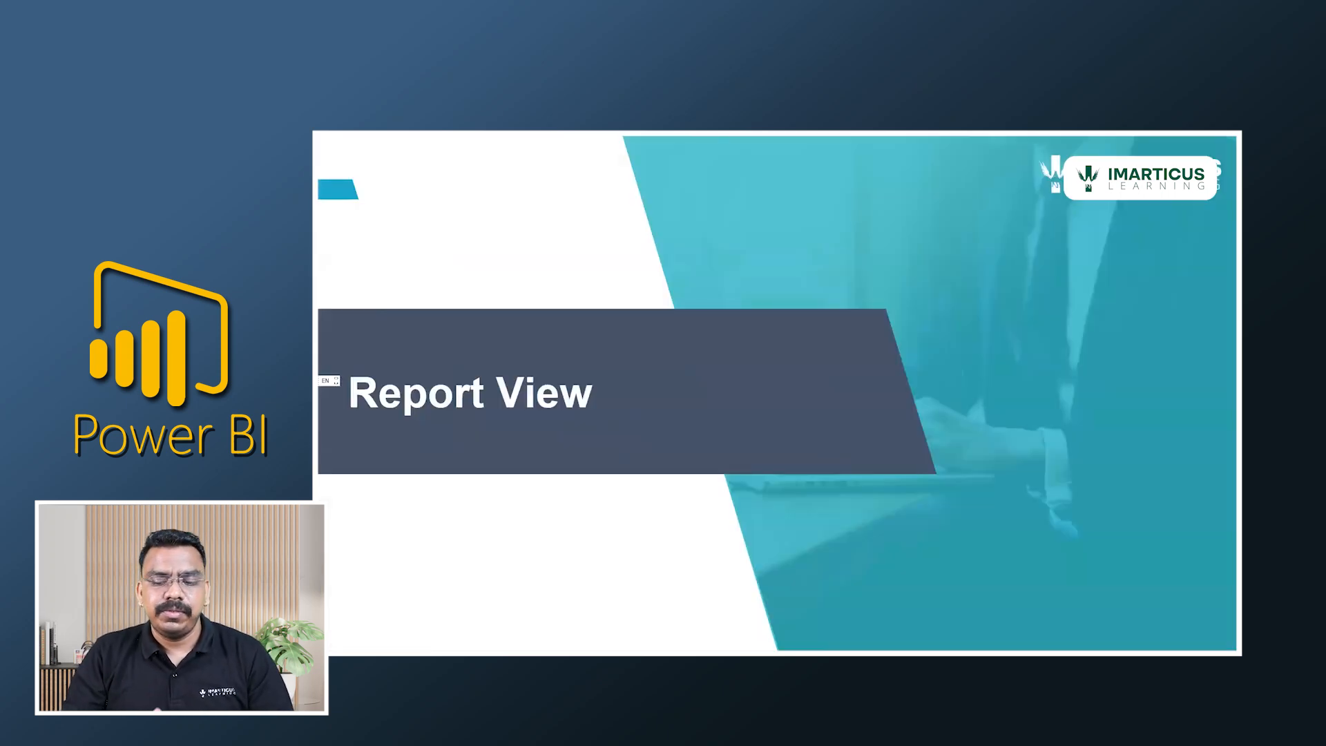
key("Right")
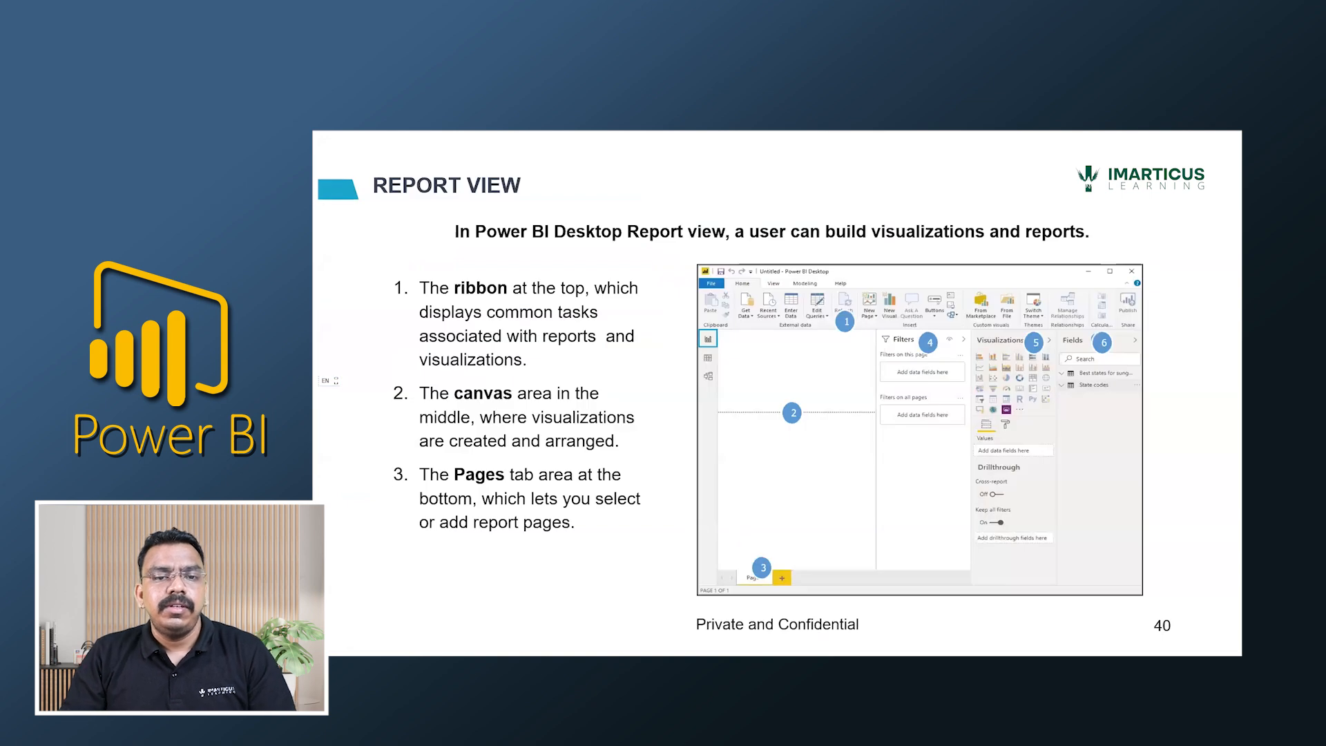
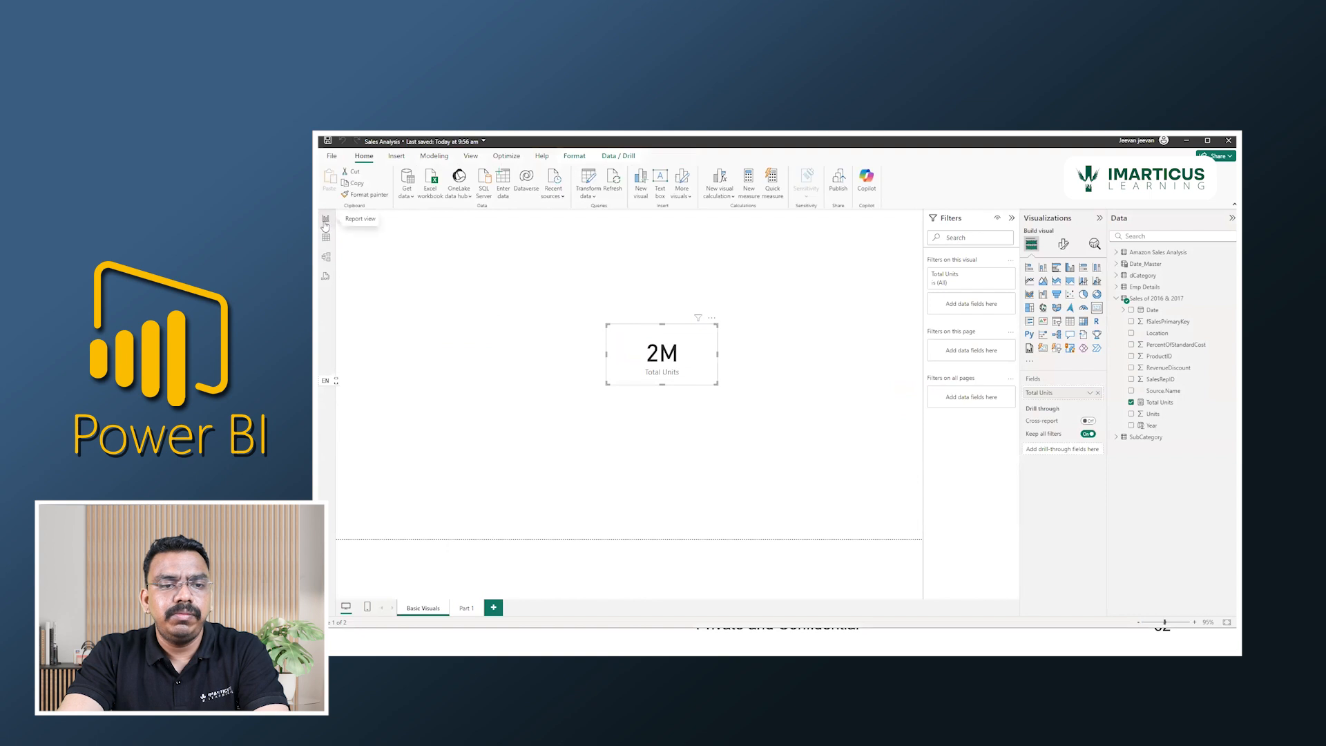
Delete the Total Units card and open the Geography workbook from the Dimensions folder with the Excel Workbook connector.
key("Delete")
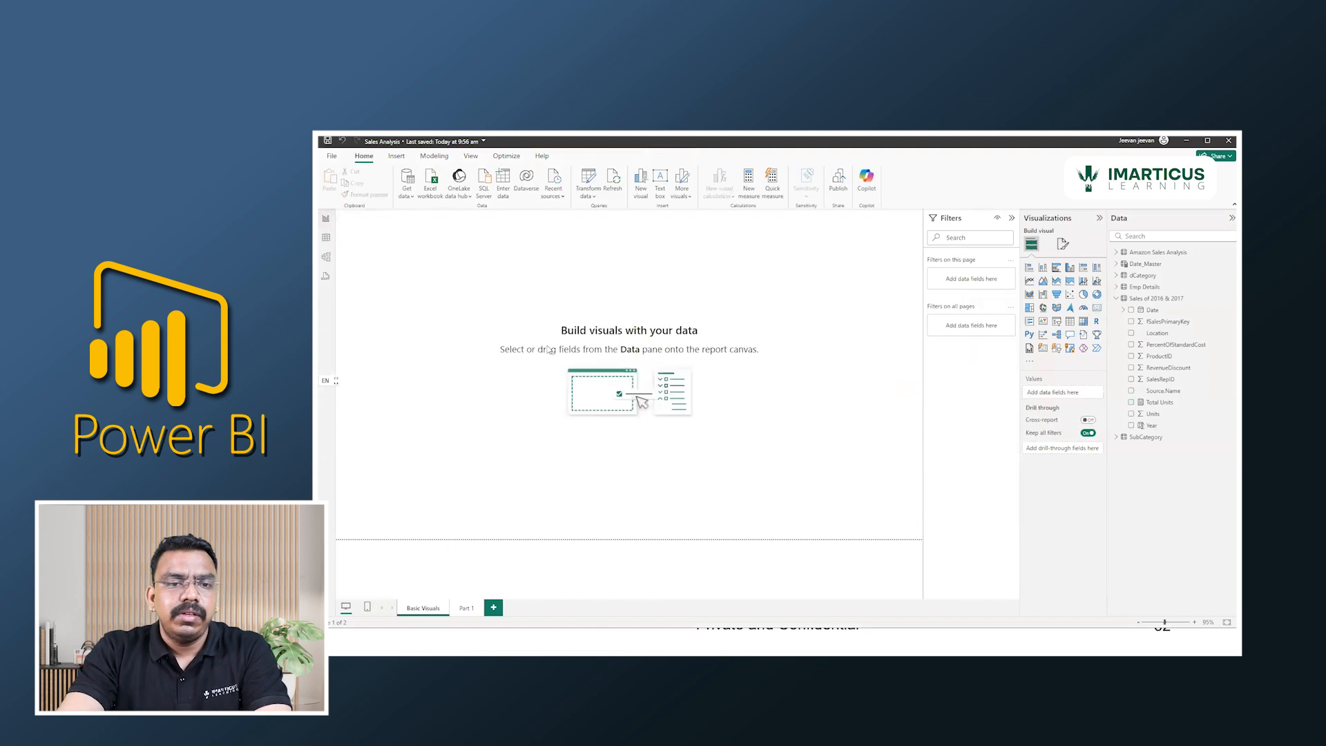
left_click(406, 196)
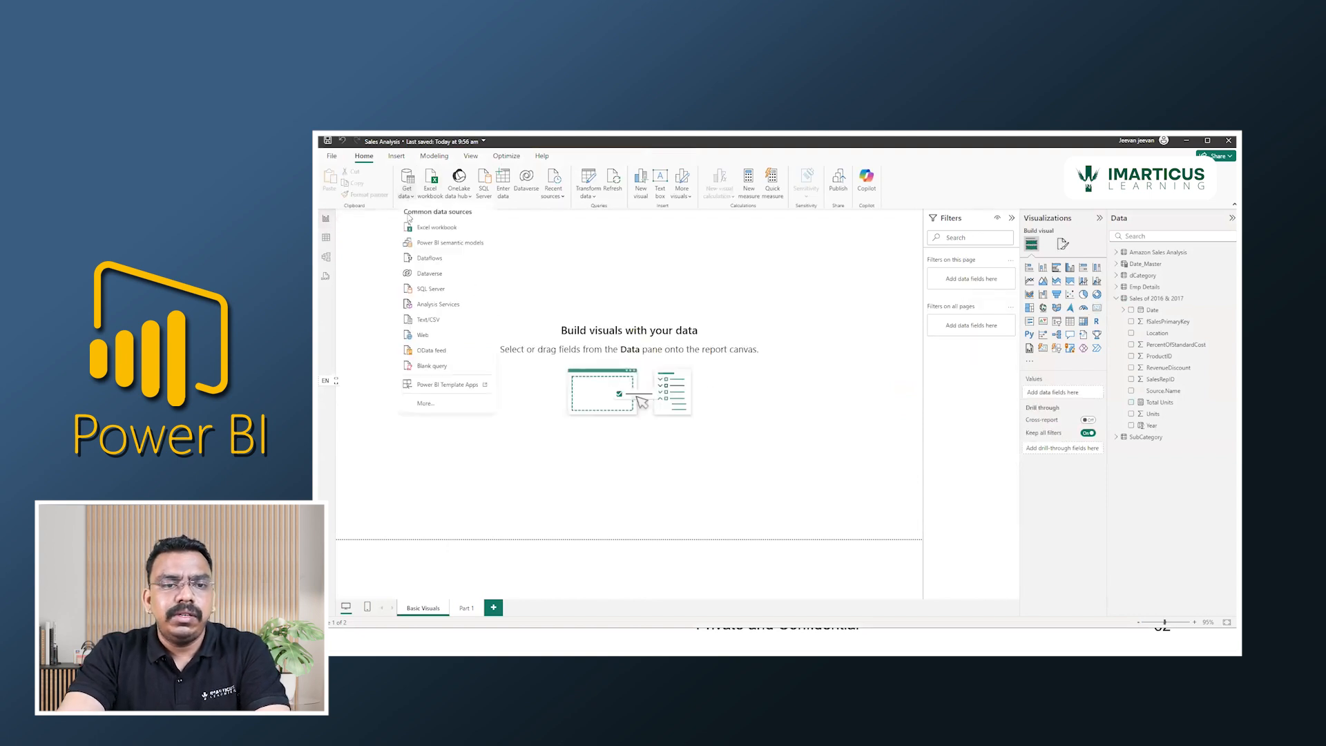
left_click(447, 409)
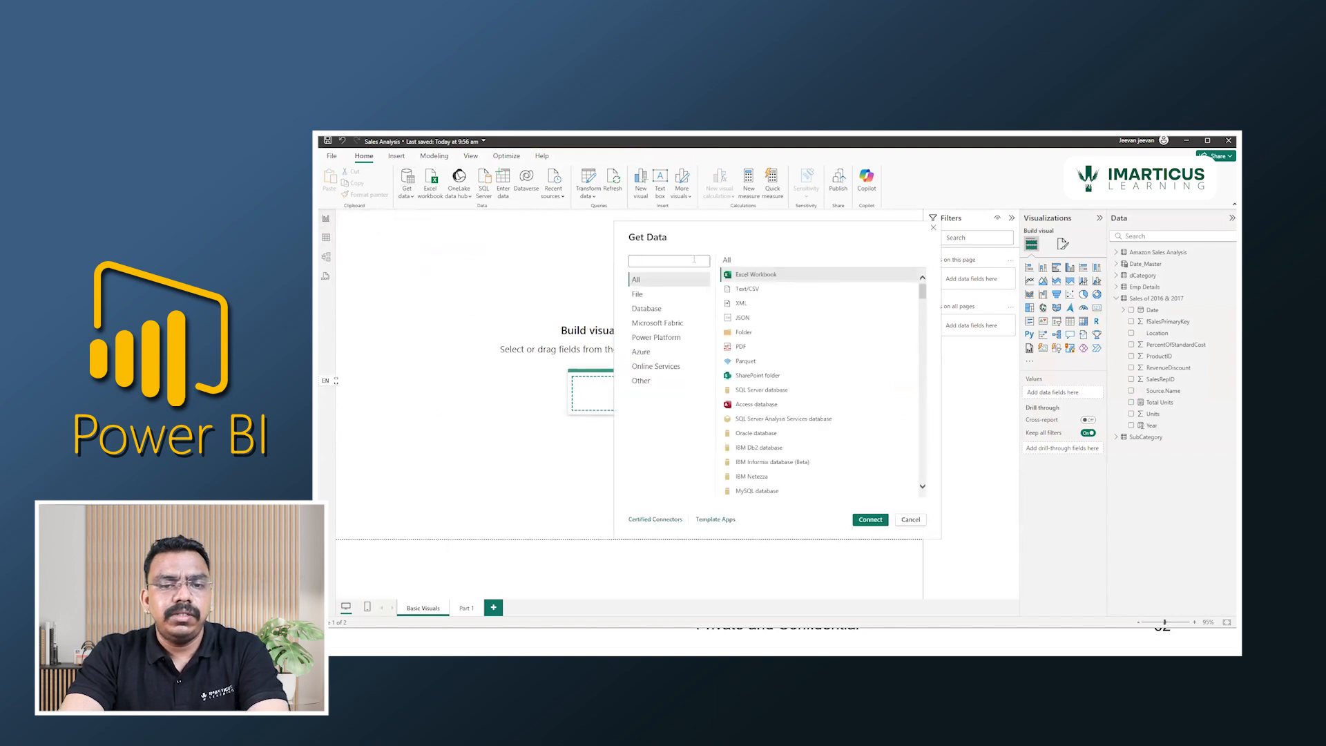
type("excel")
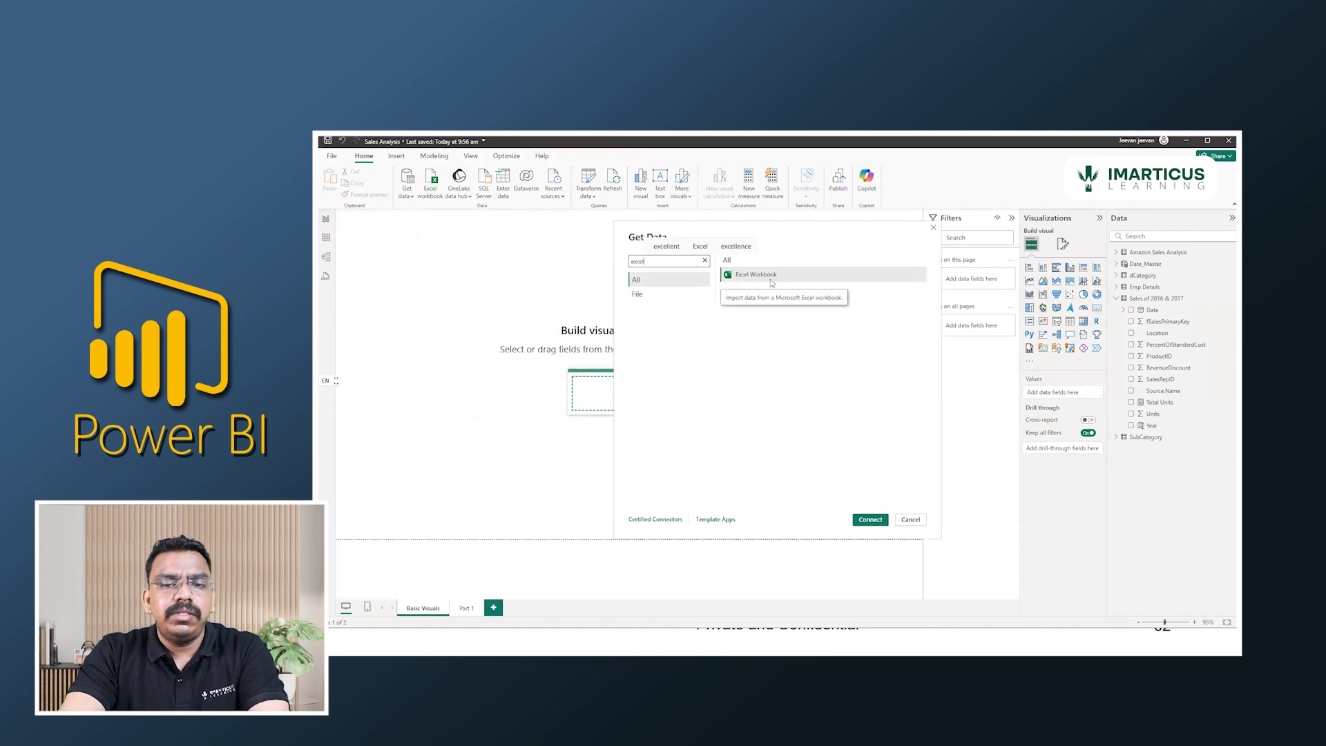
left_click(735, 276)
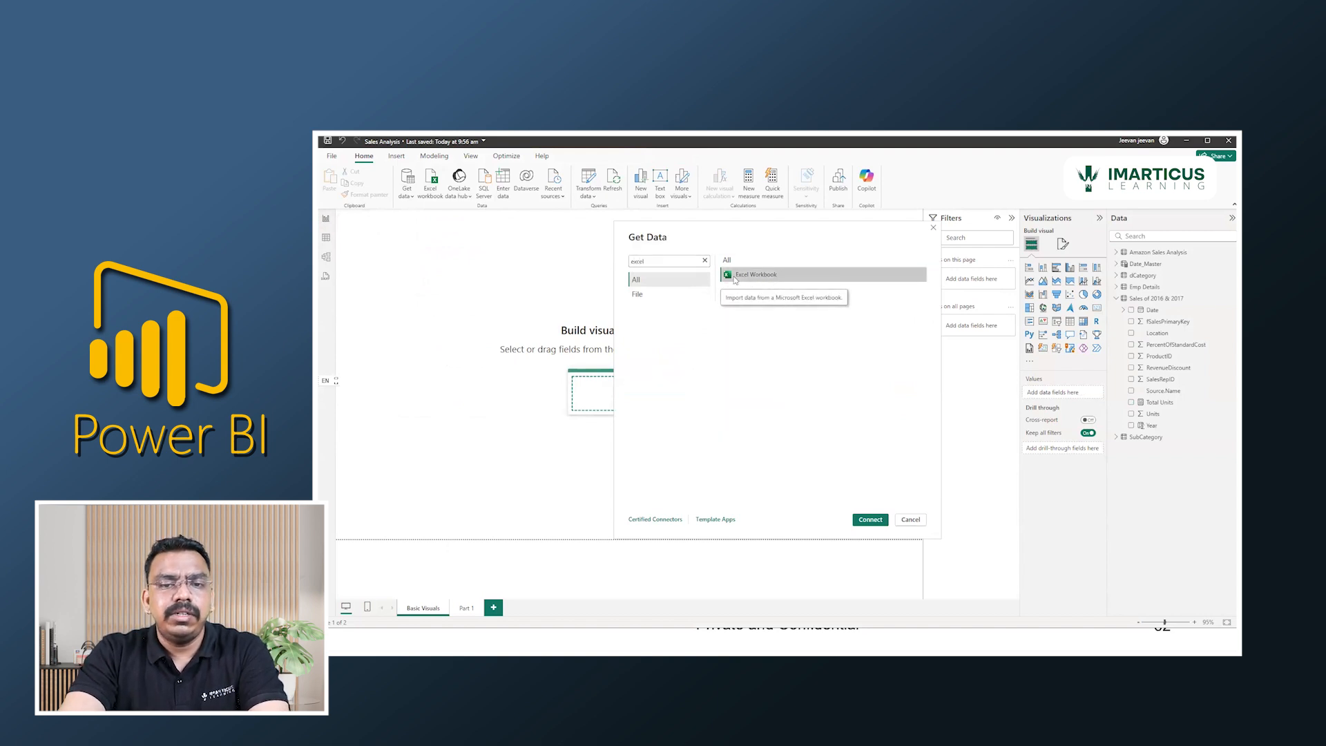
left_click(872, 523)
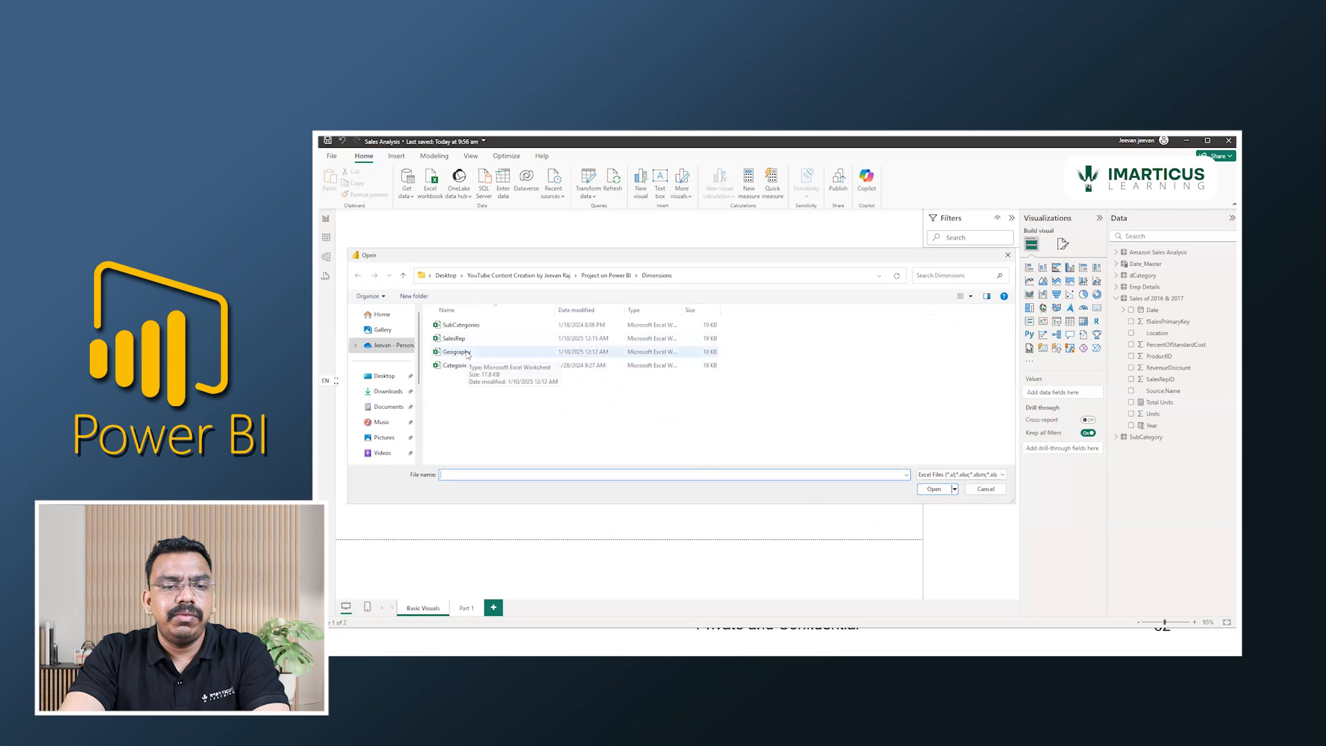
left_click(468, 354)
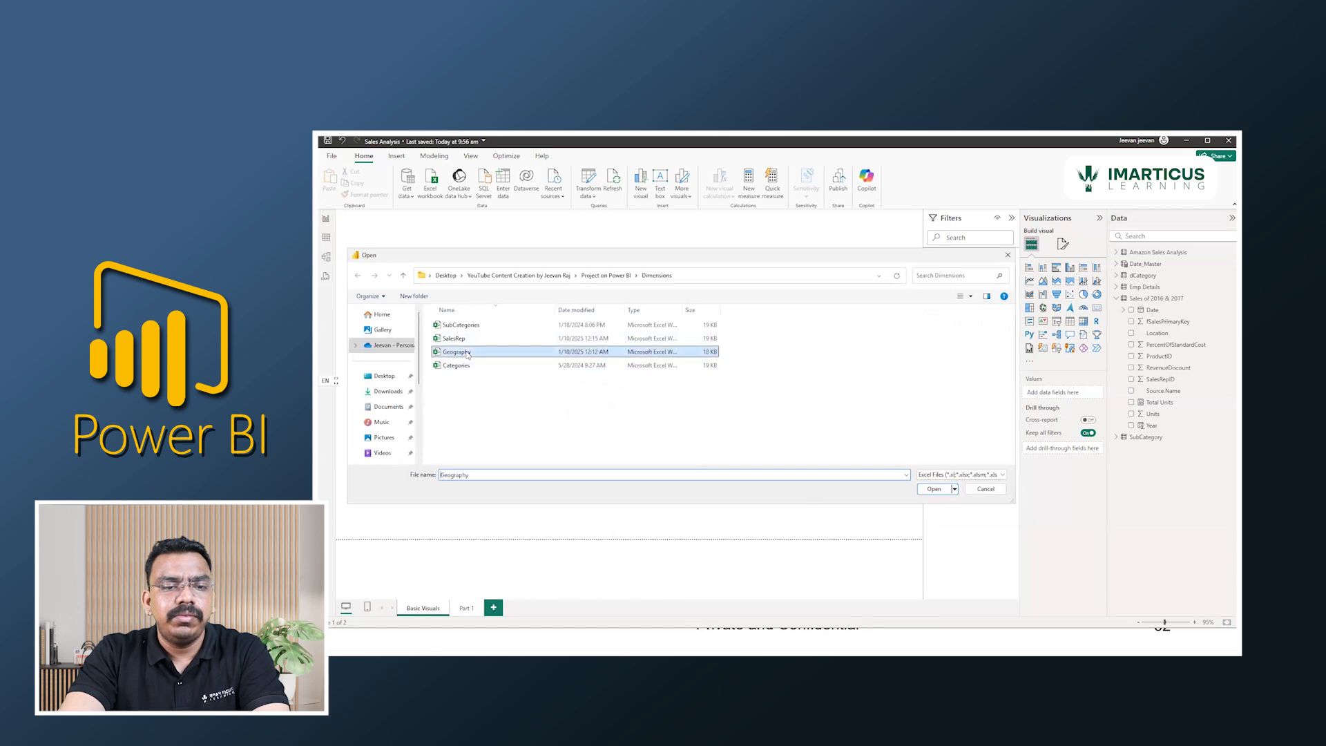
left_click(933, 490)
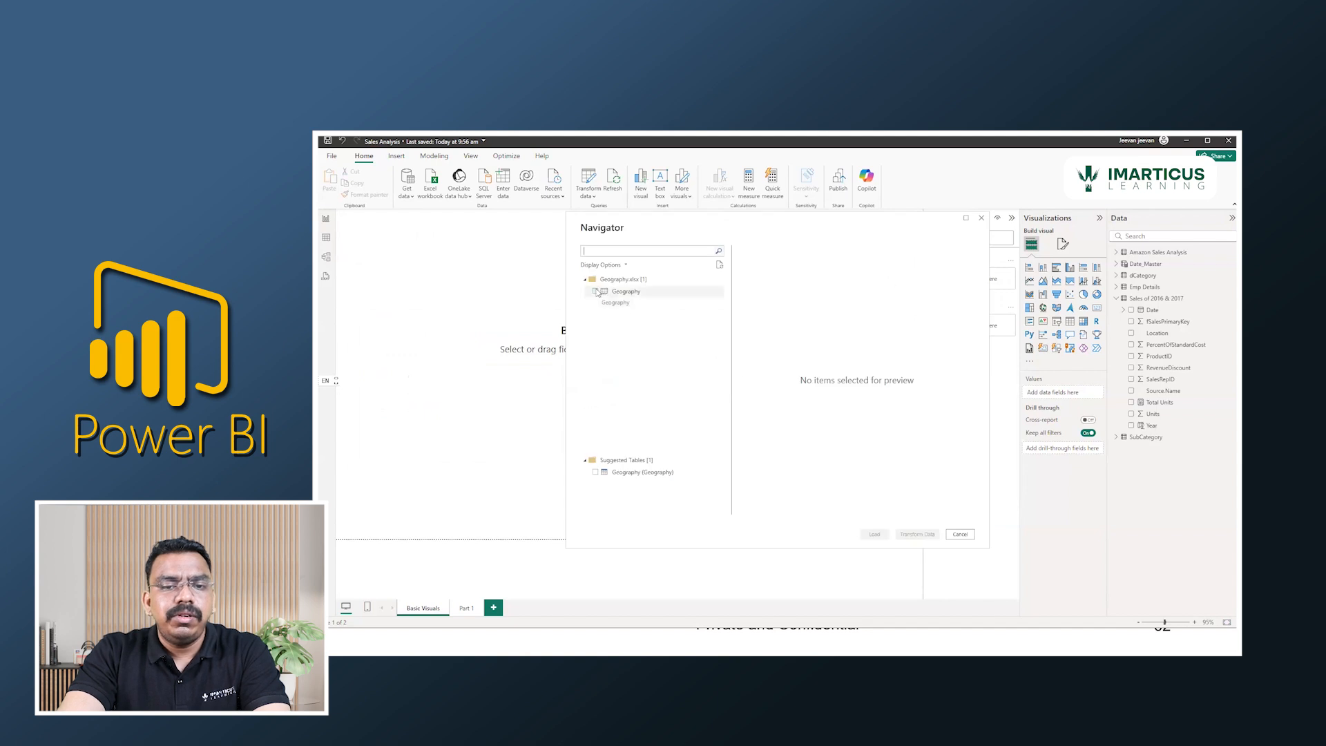
Compare the previews of the Geography sheet and the suggested Geography (Geography) table, and load the suggested table.
left_click(605, 473)
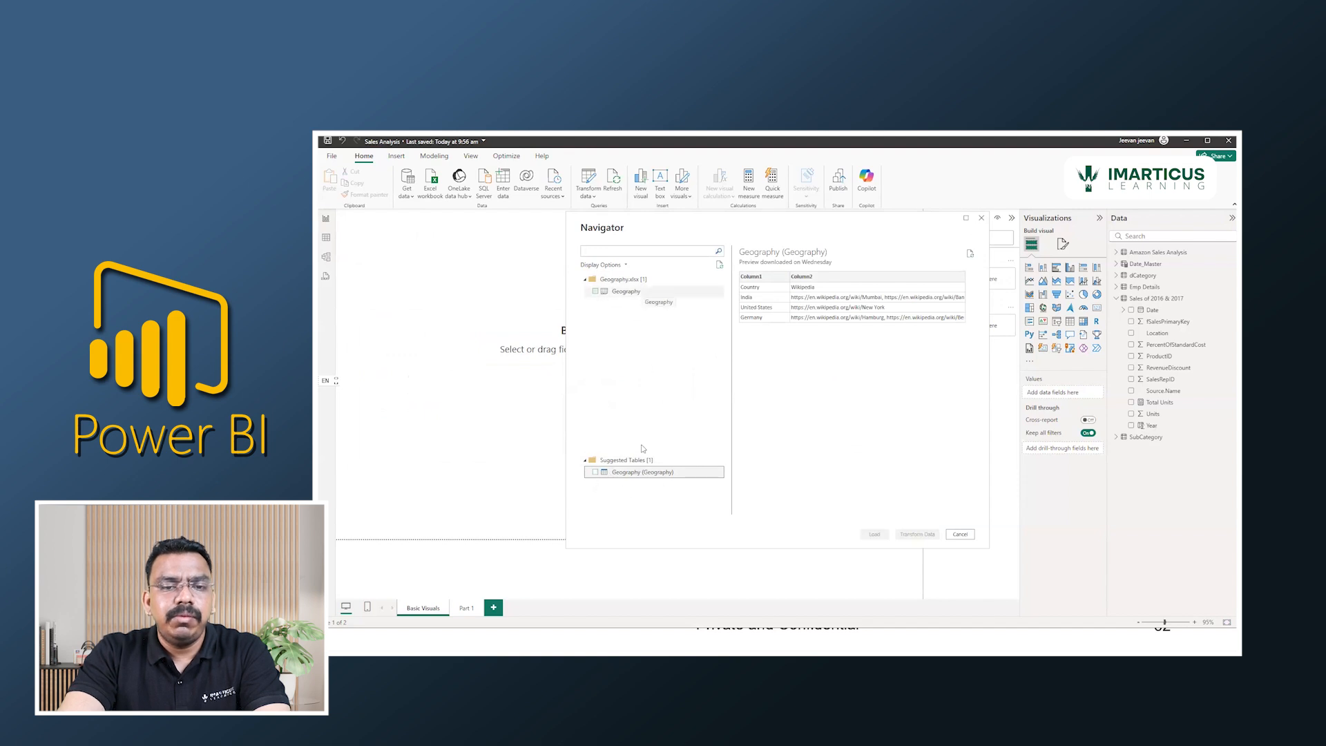
left_click(628, 293)
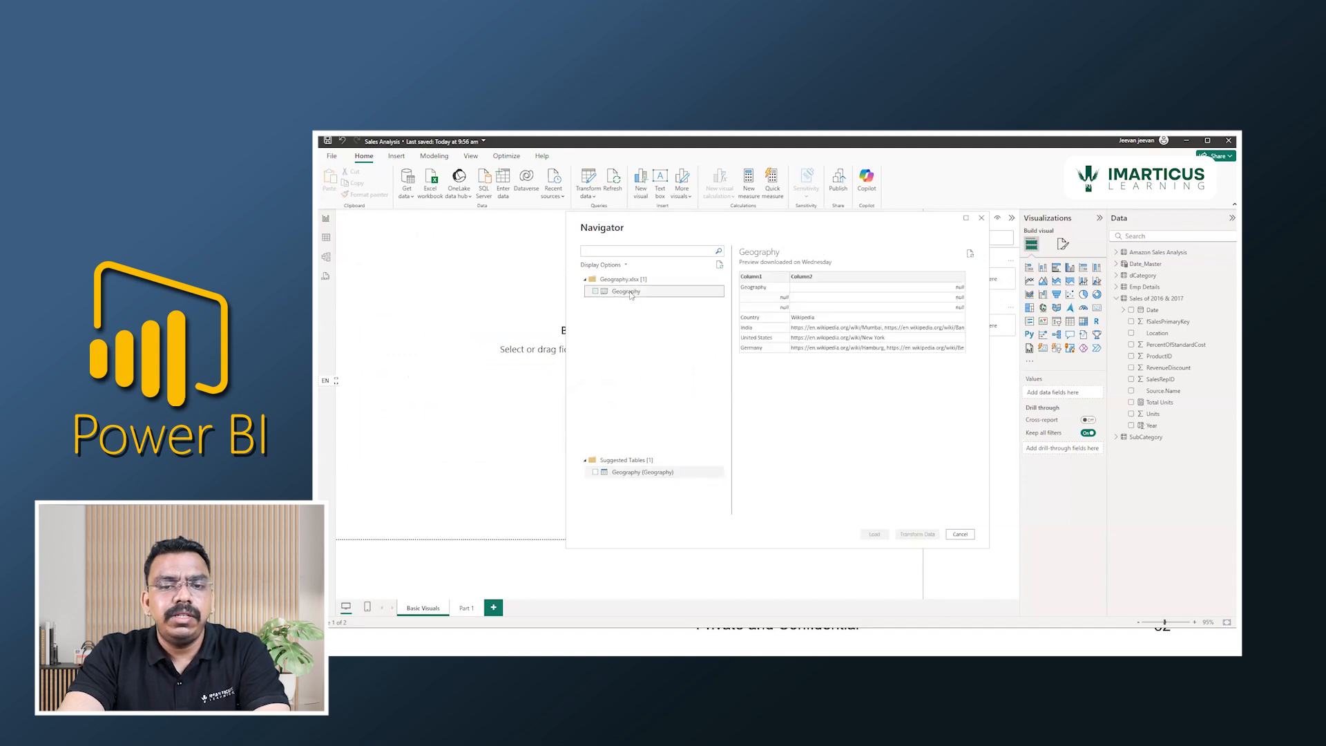
left_click(639, 474)
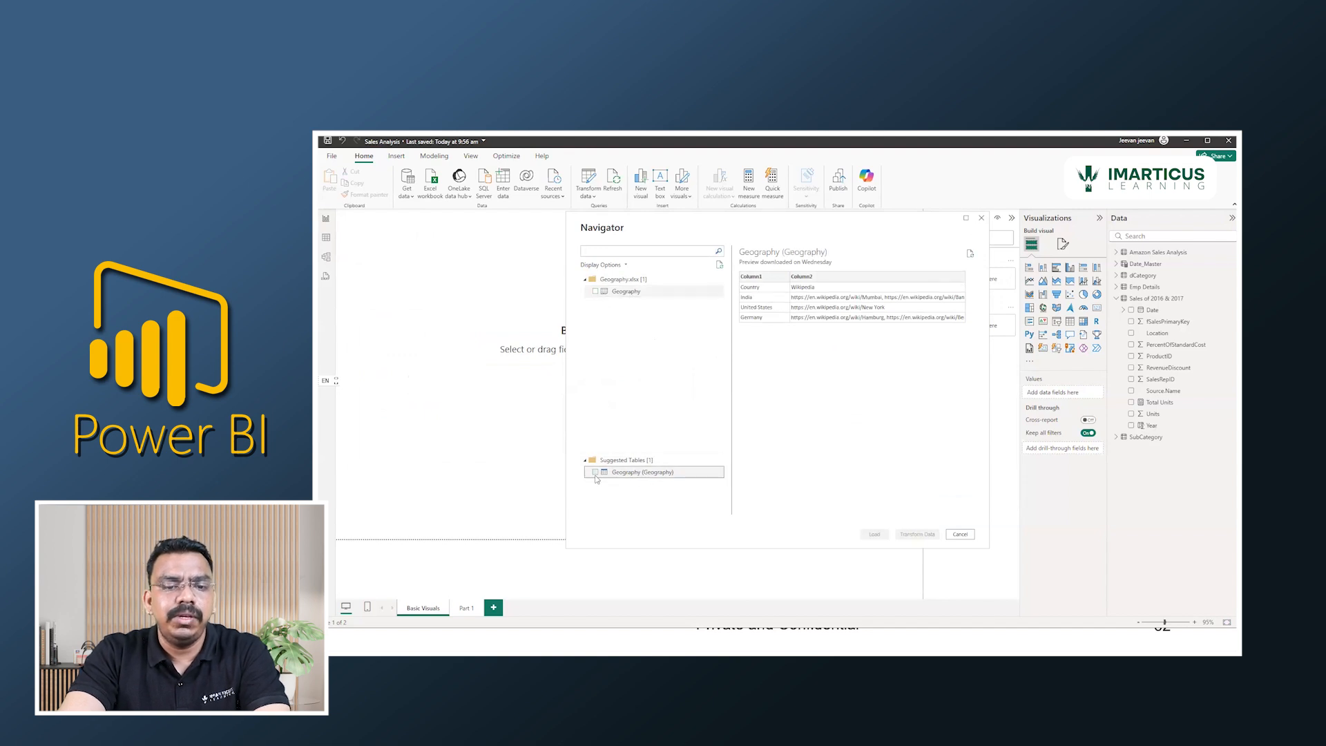
left_click(595, 473)
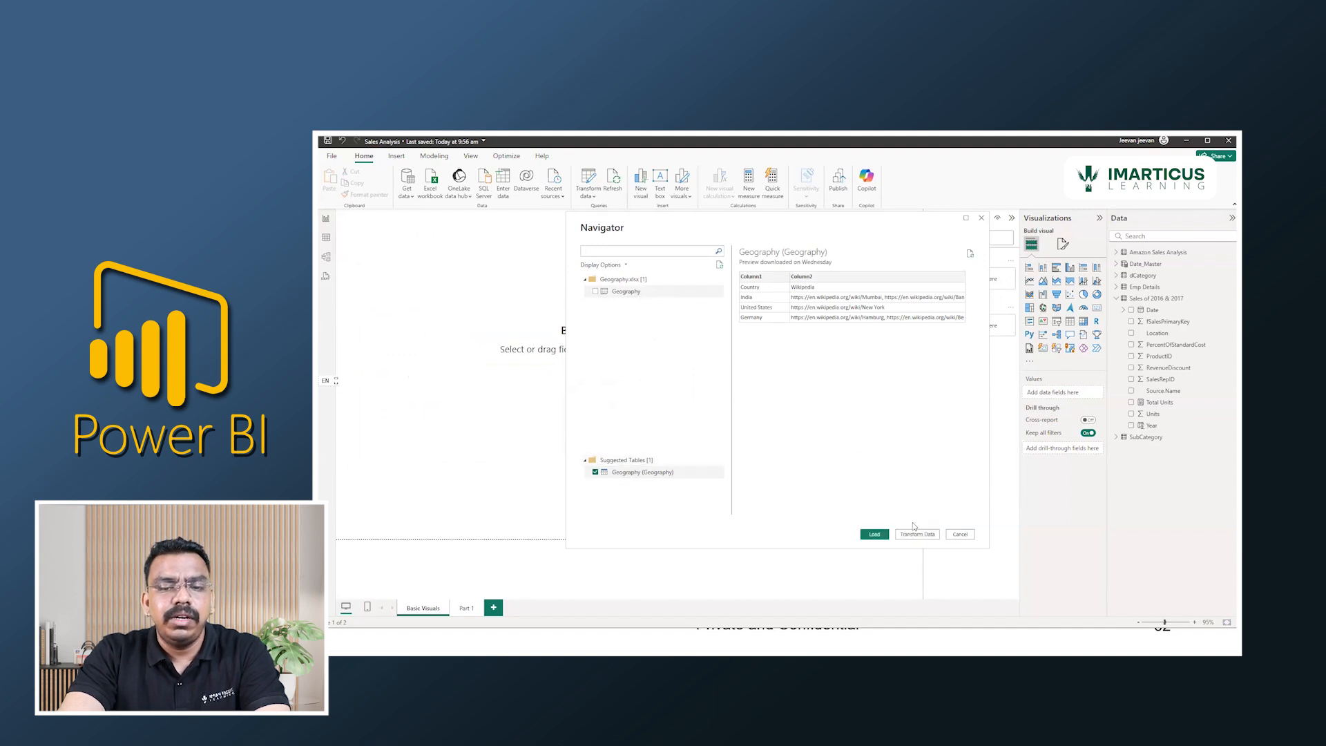
left_click(872, 536)
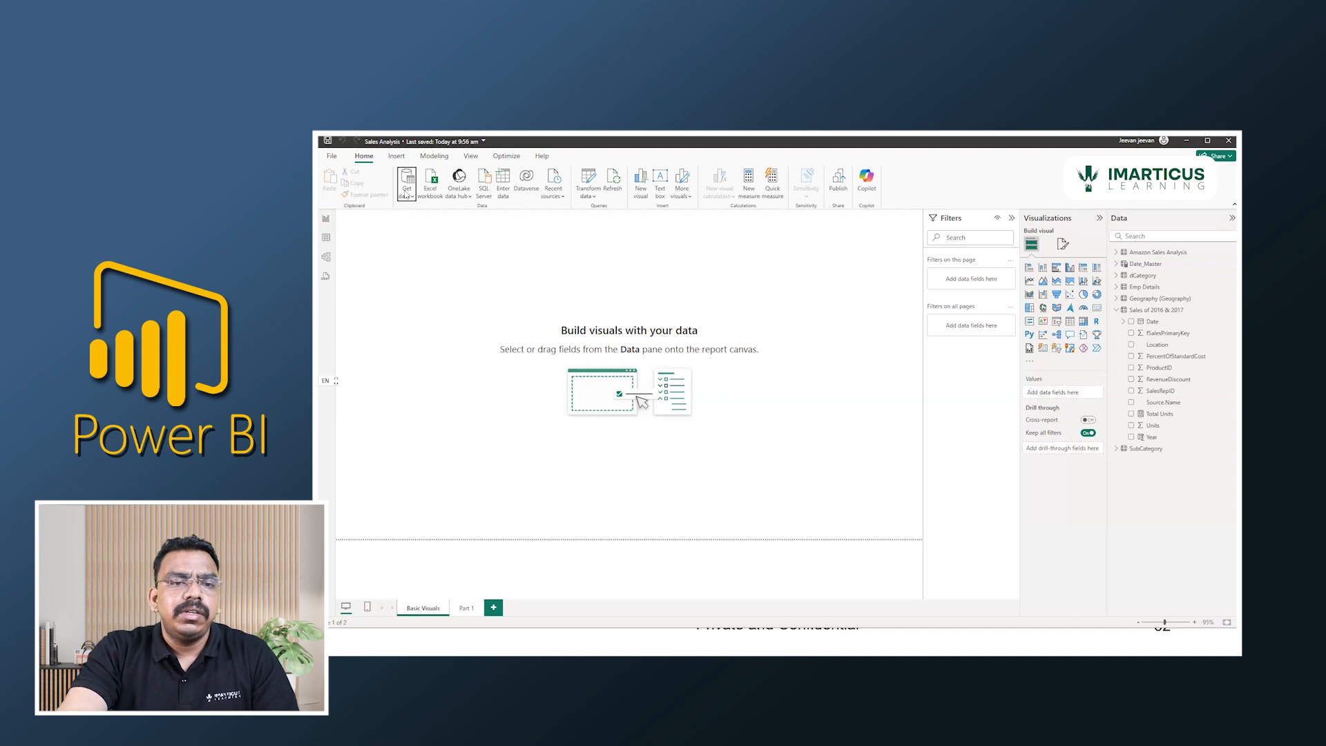
Open the Product file from the Dimensions folder as a Text/CSV data source.
left_click(406, 192)
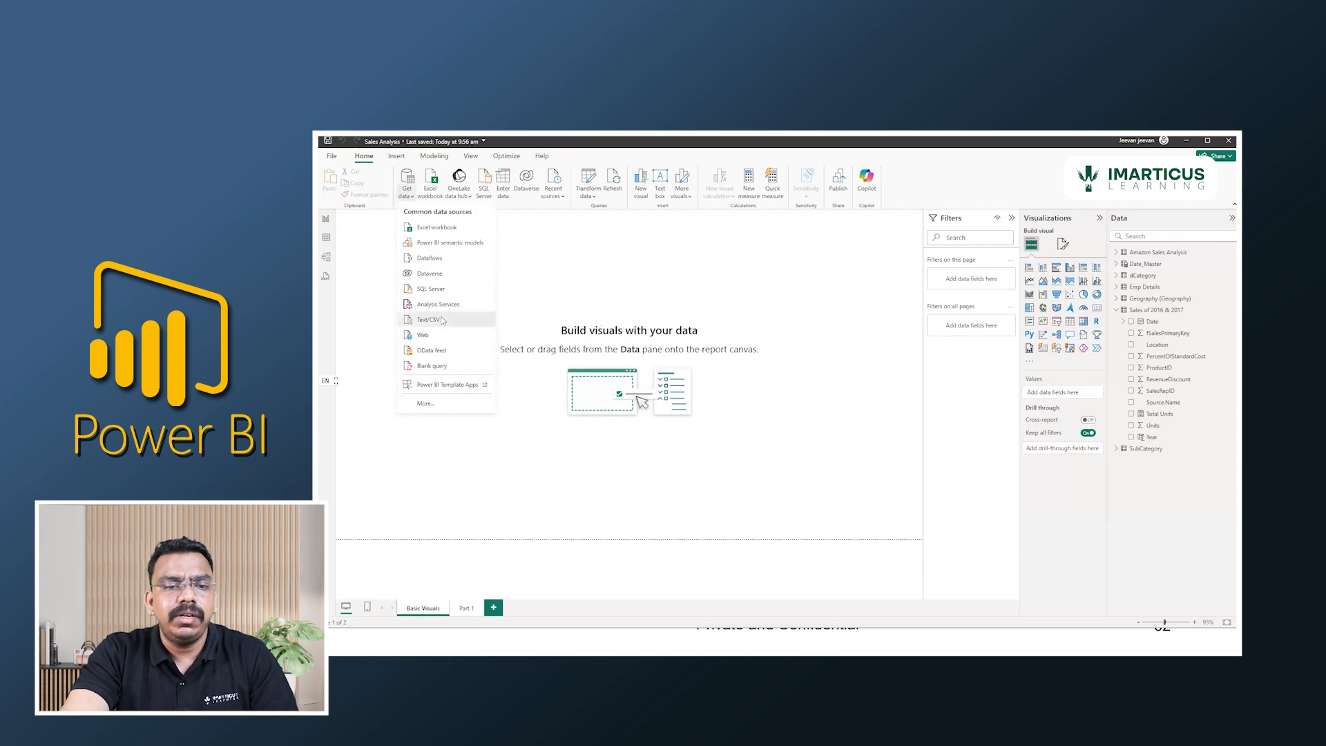
left_click(442, 320)
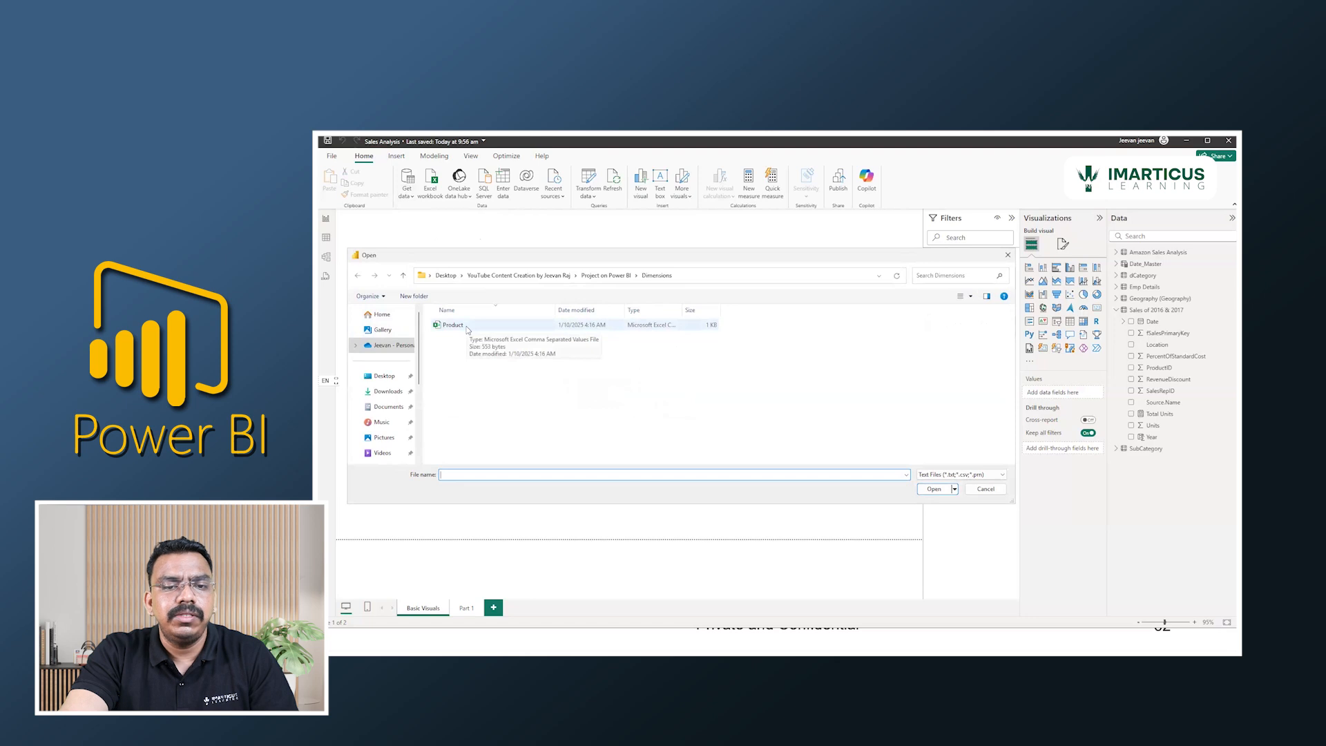
left_click(467, 329)
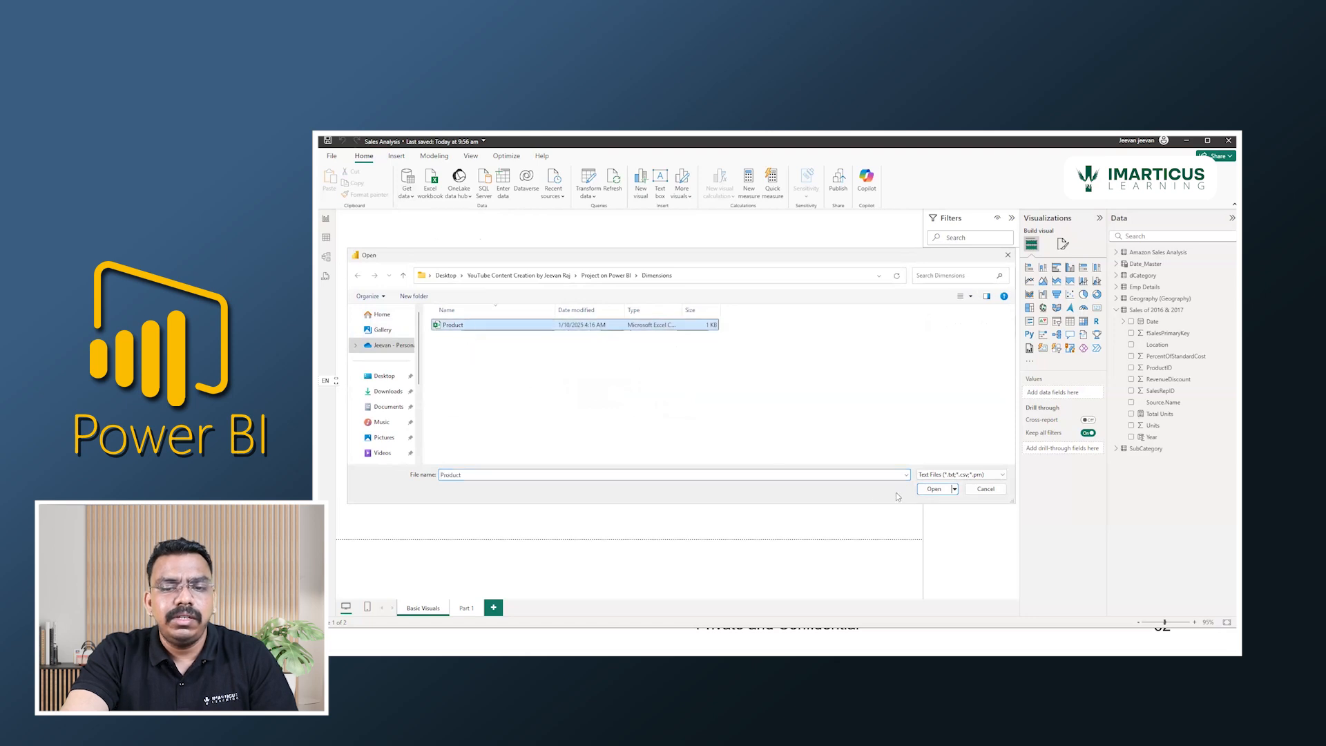
left_click(943, 492)
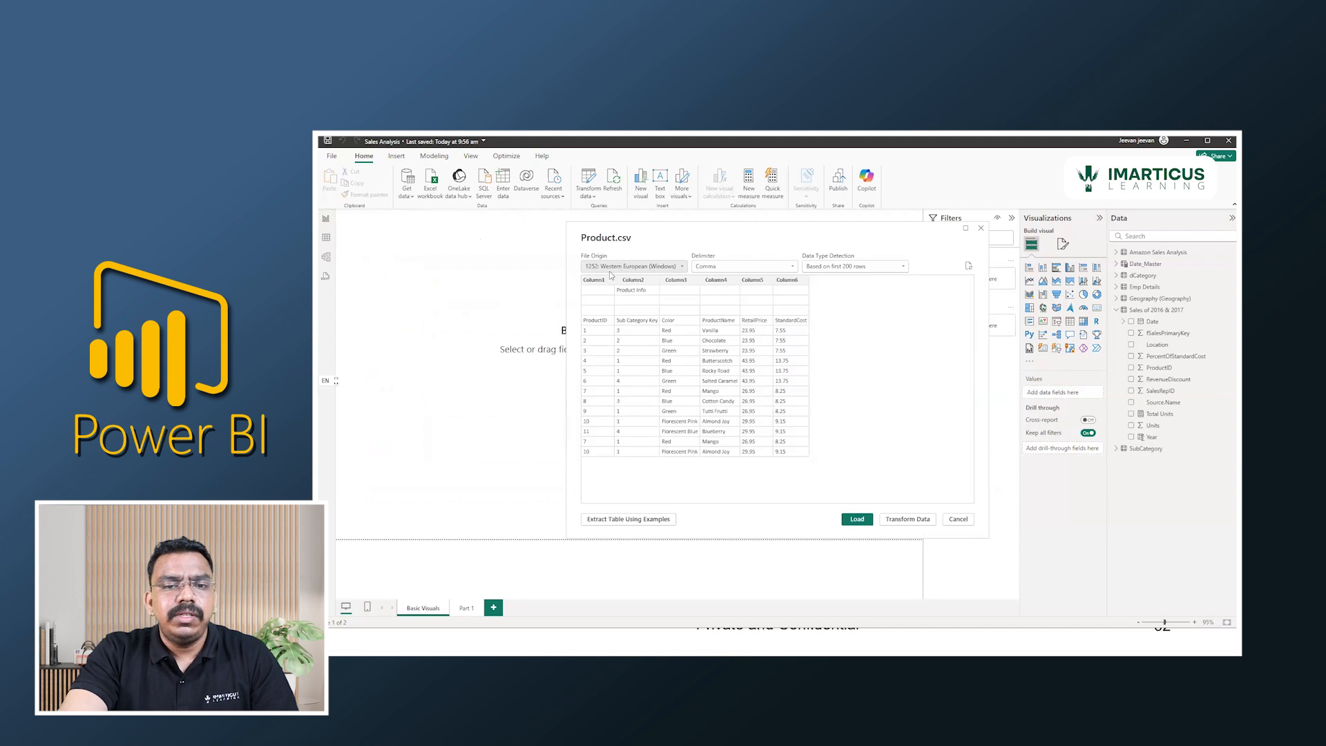
Review the delimiter and data type detection options, load Product.csv, select the Product table and collapse the Sales of 2016 & 2017 fields.
left_click(726, 269)
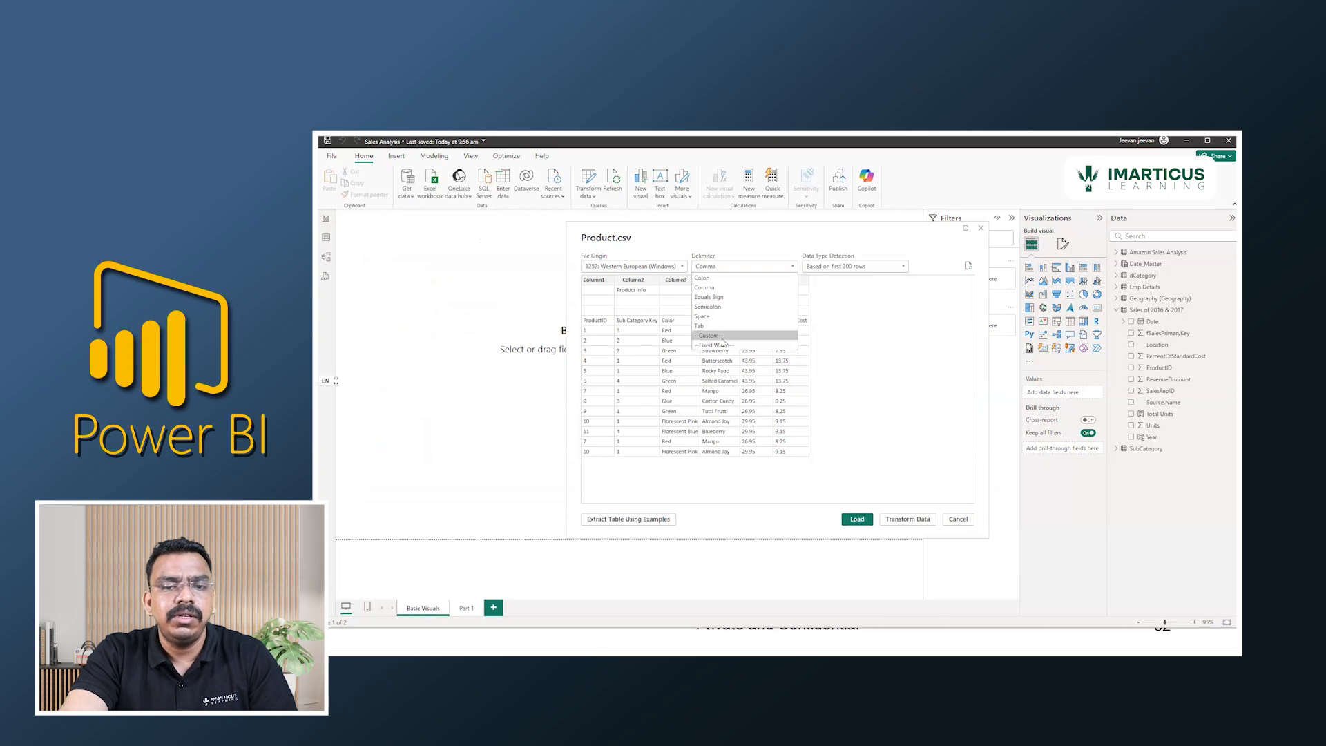
left_click(737, 242)
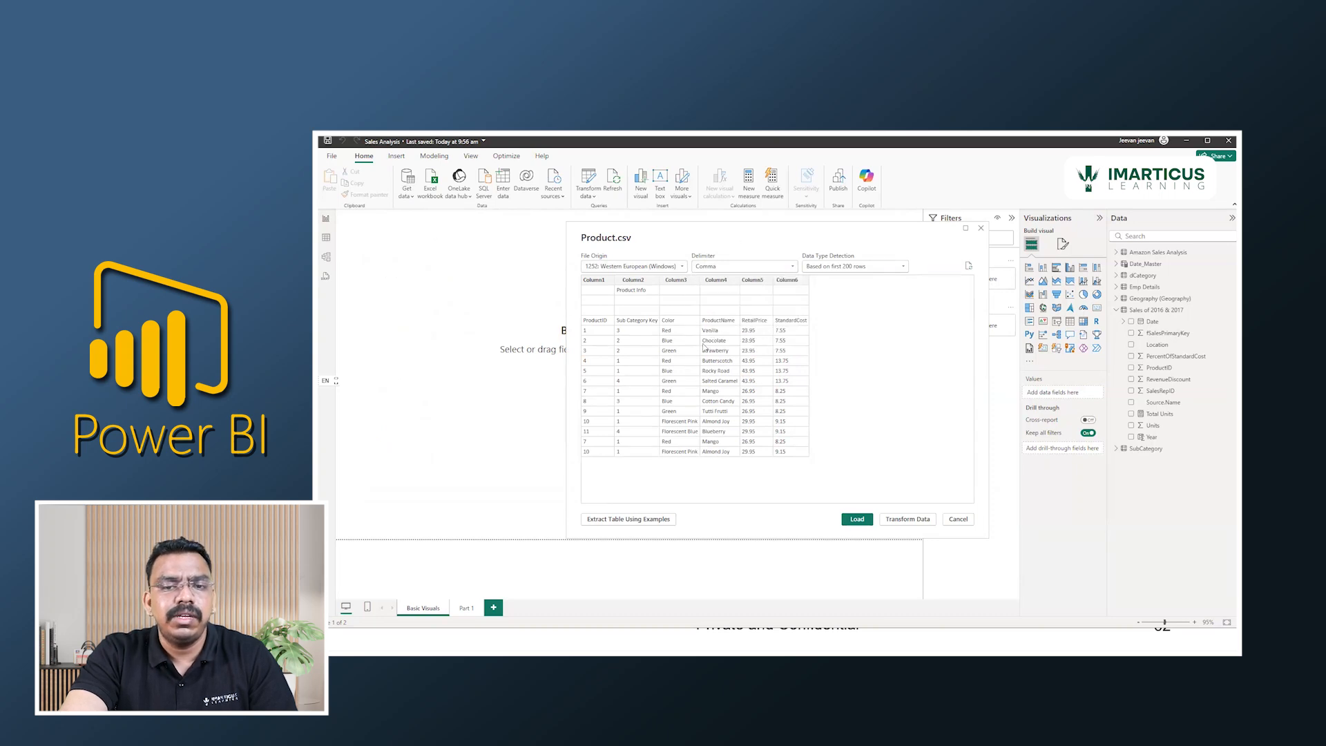
left_click(868, 269)
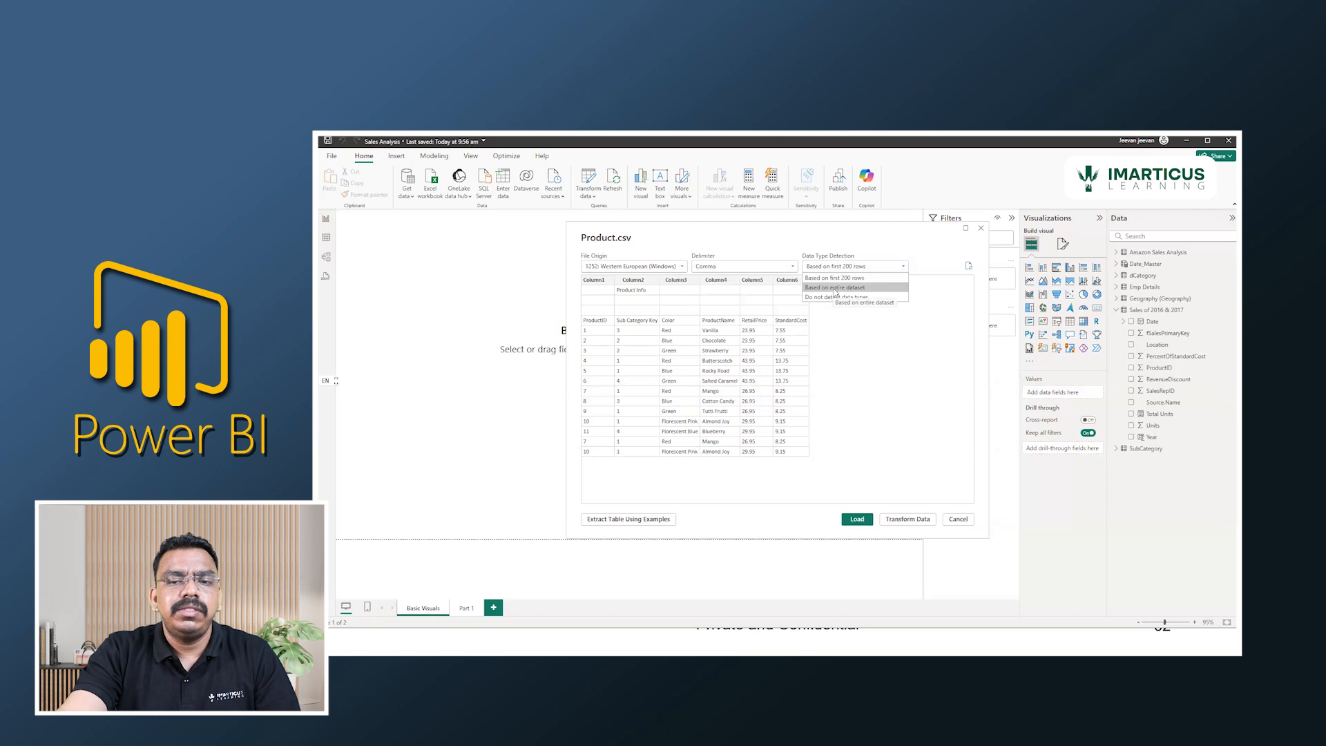
left_click(864, 484)
left_click(850, 524)
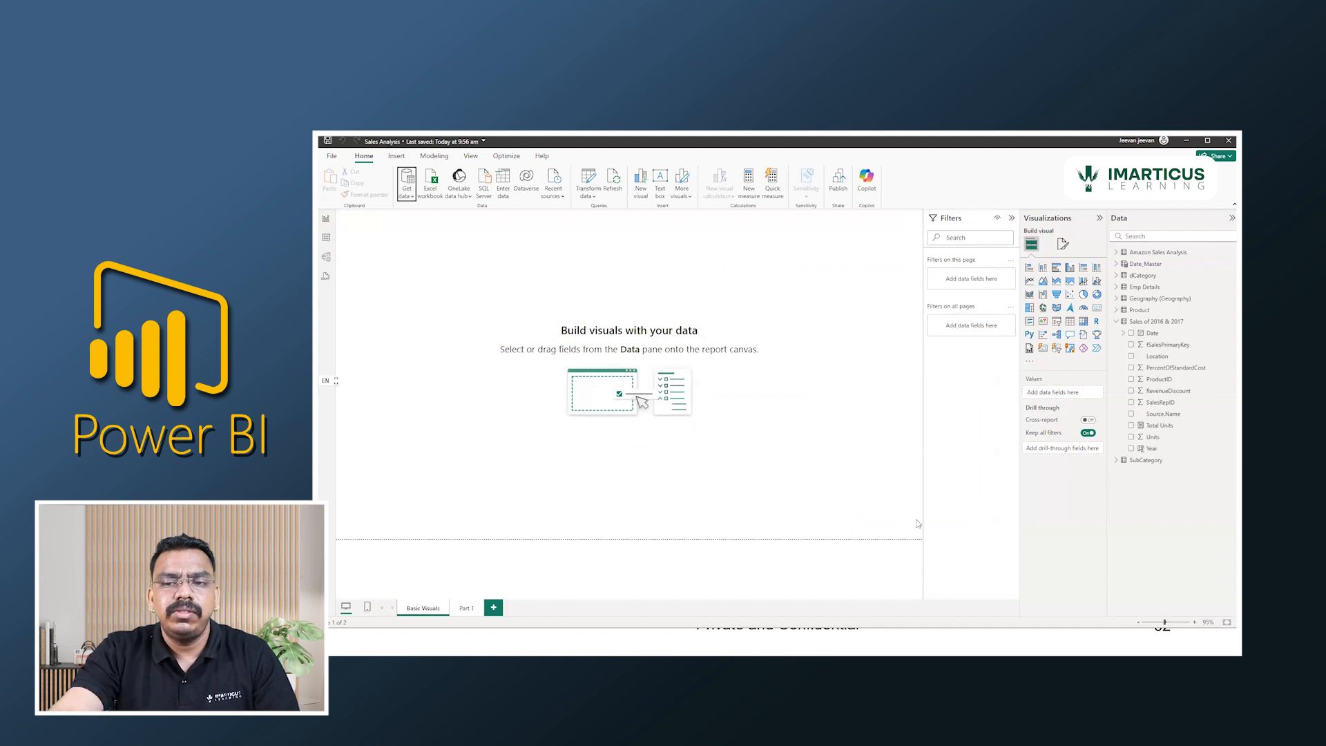
left_click(1140, 312)
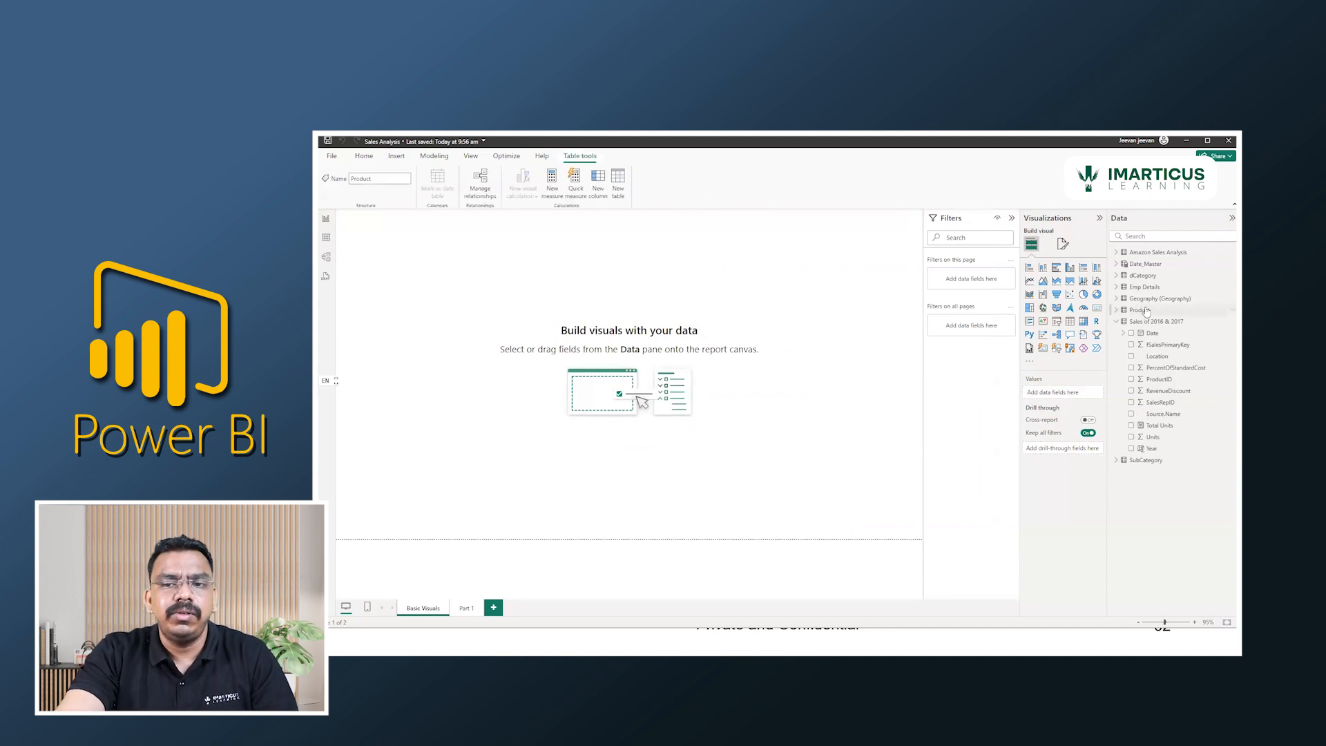
left_click(1117, 323)
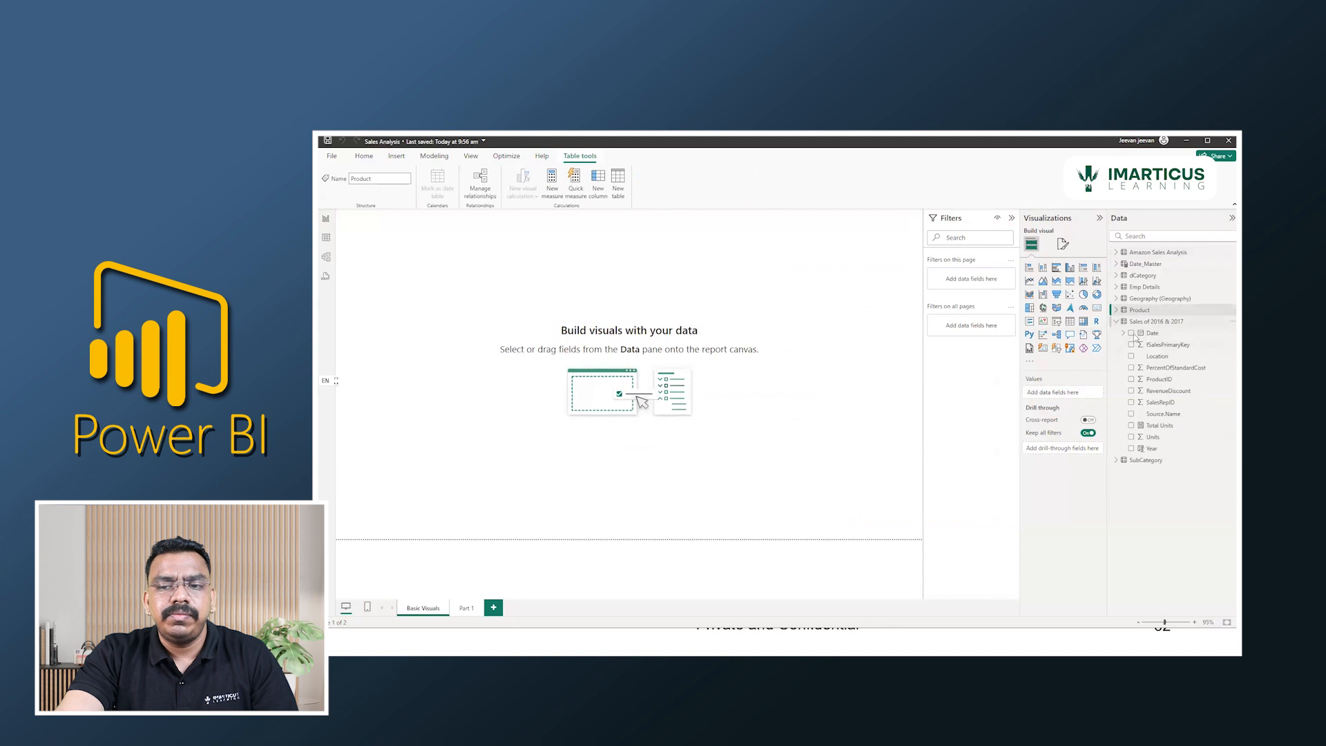
Try to start a MySQL database connection from the full list of data sources.
left_click(364, 156)
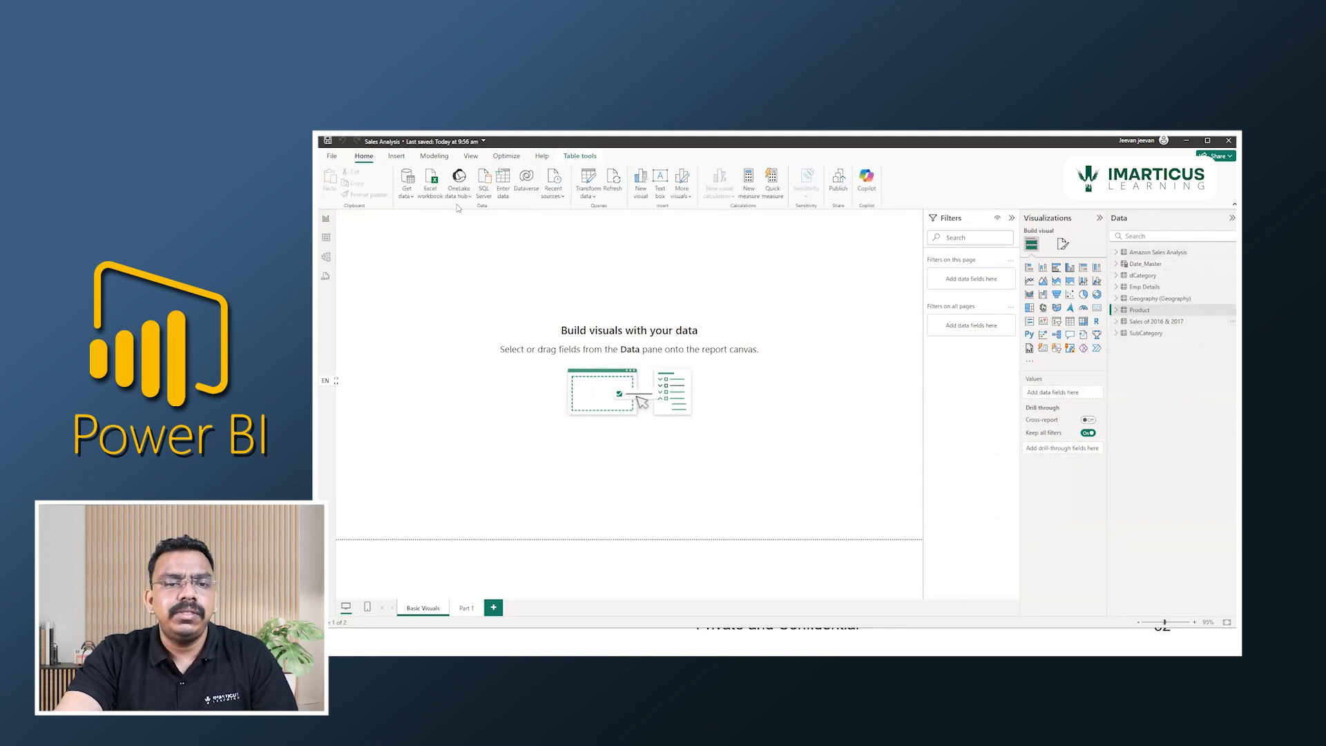
left_click(406, 196)
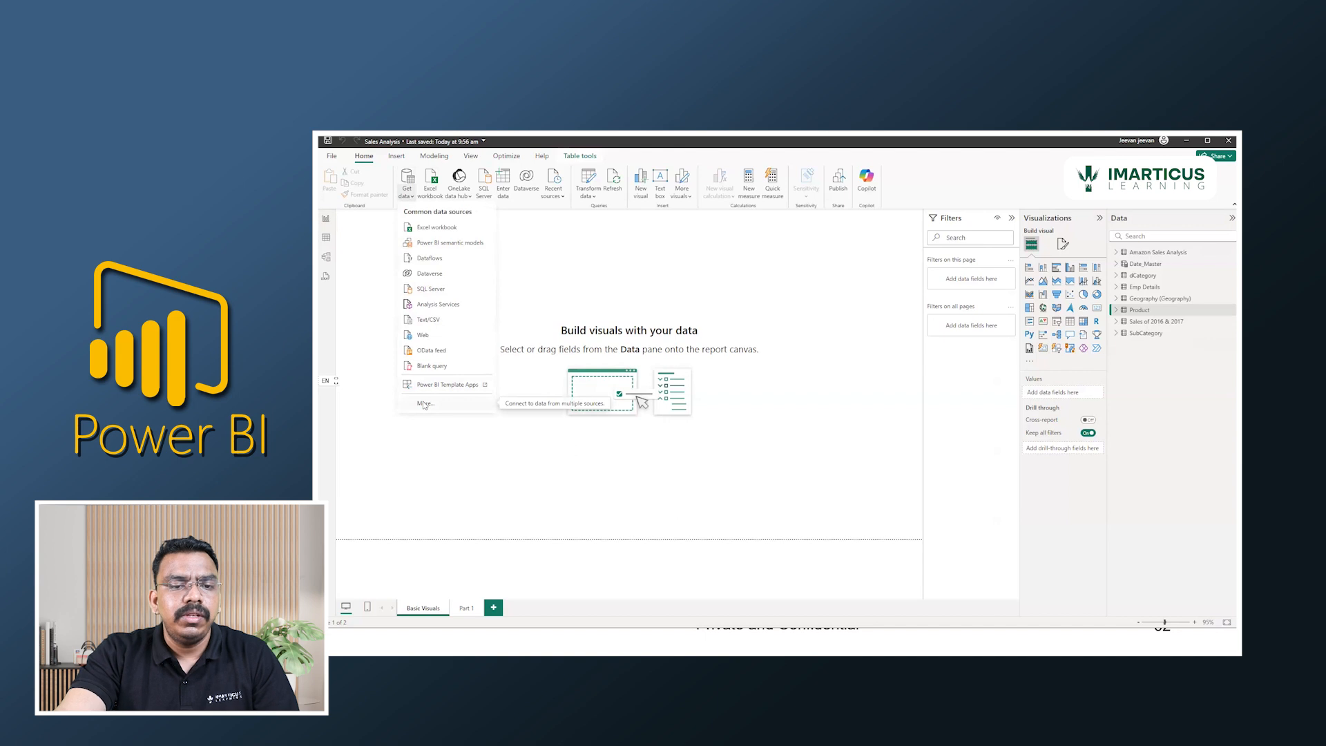
left_click(424, 404)
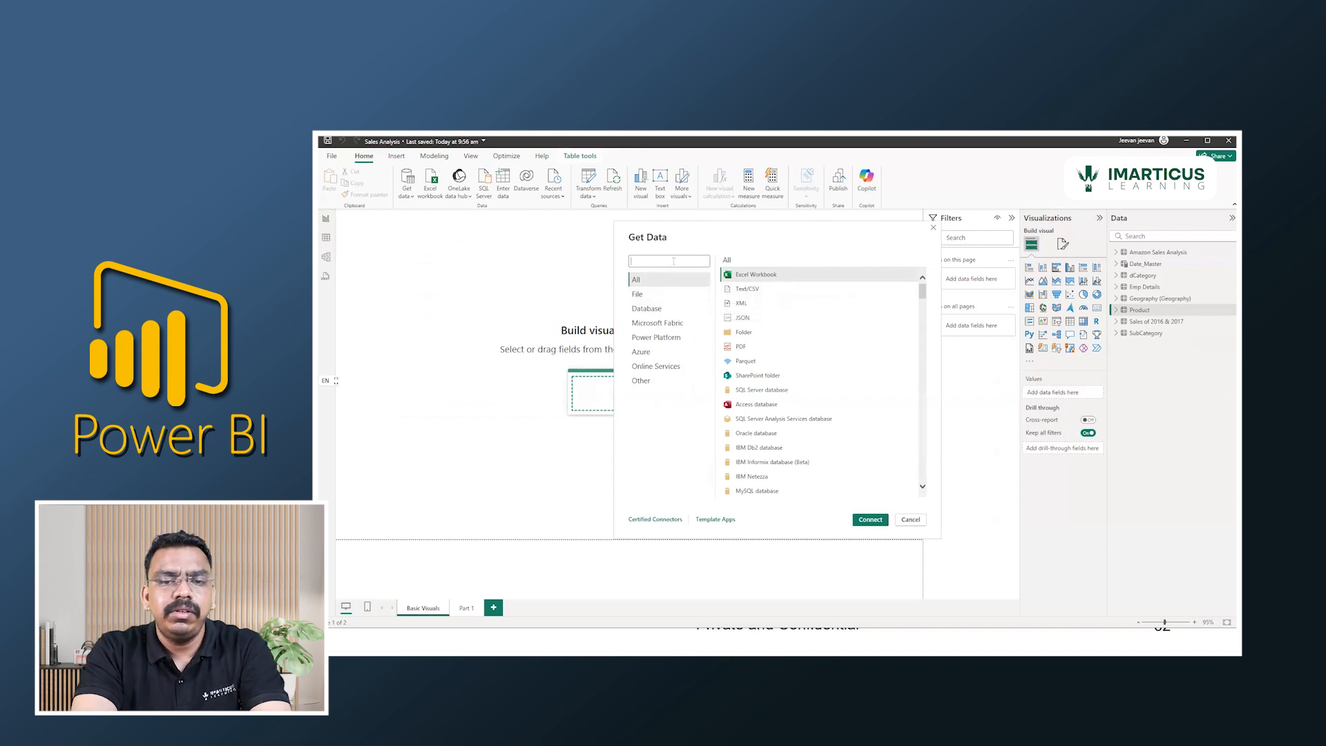
type("MySQL")
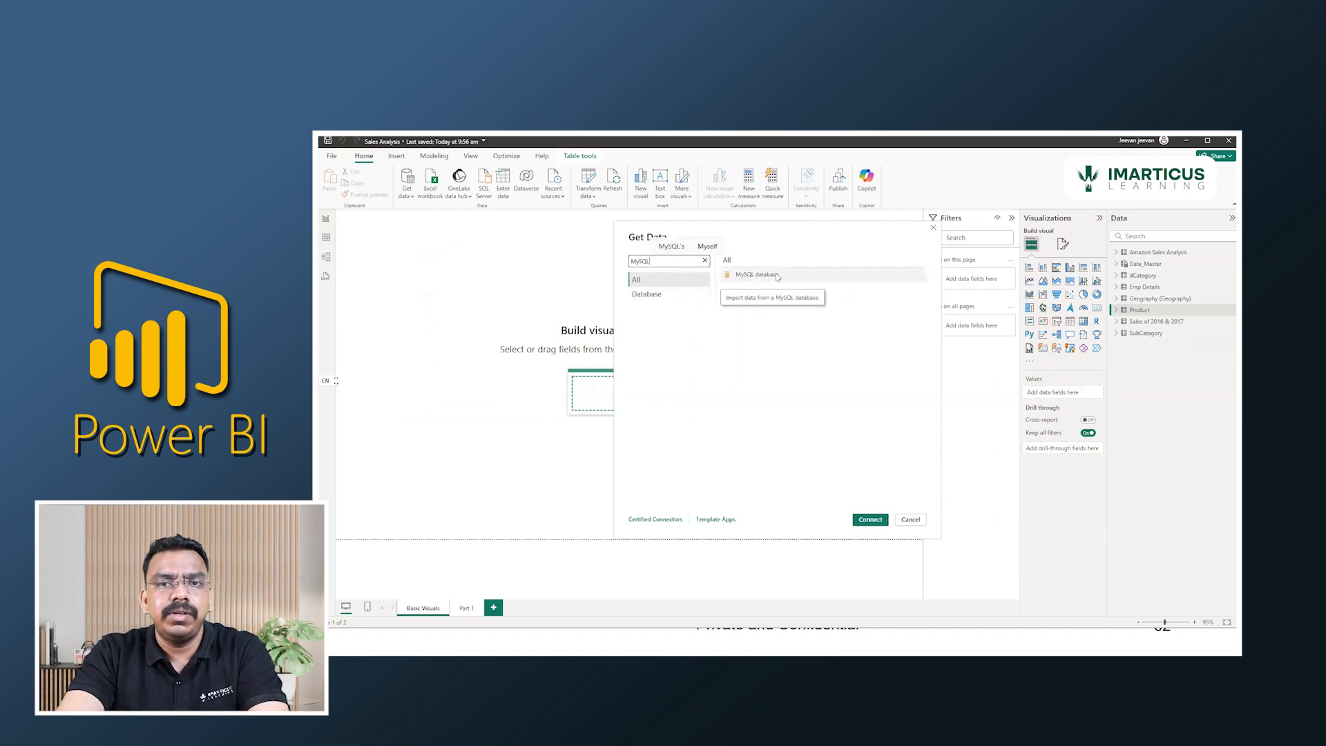
left_click(776, 272)
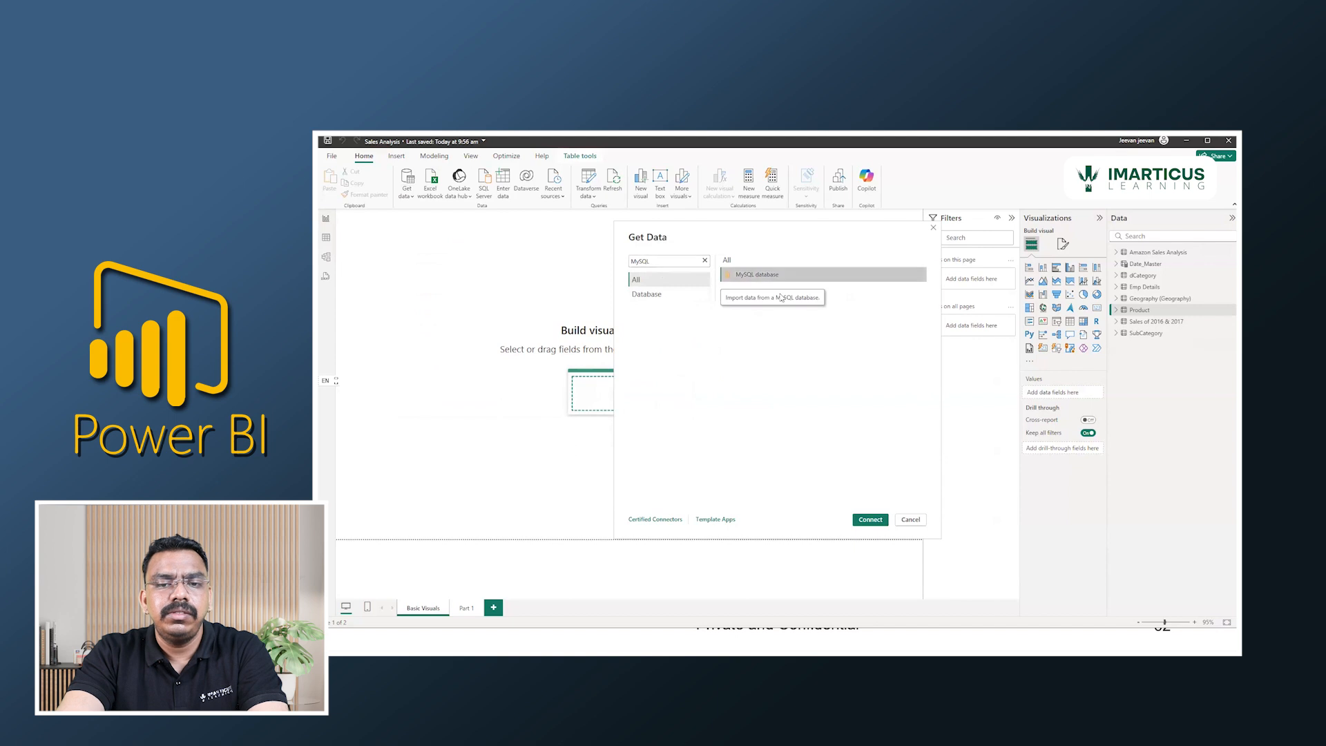
left_click(871, 519)
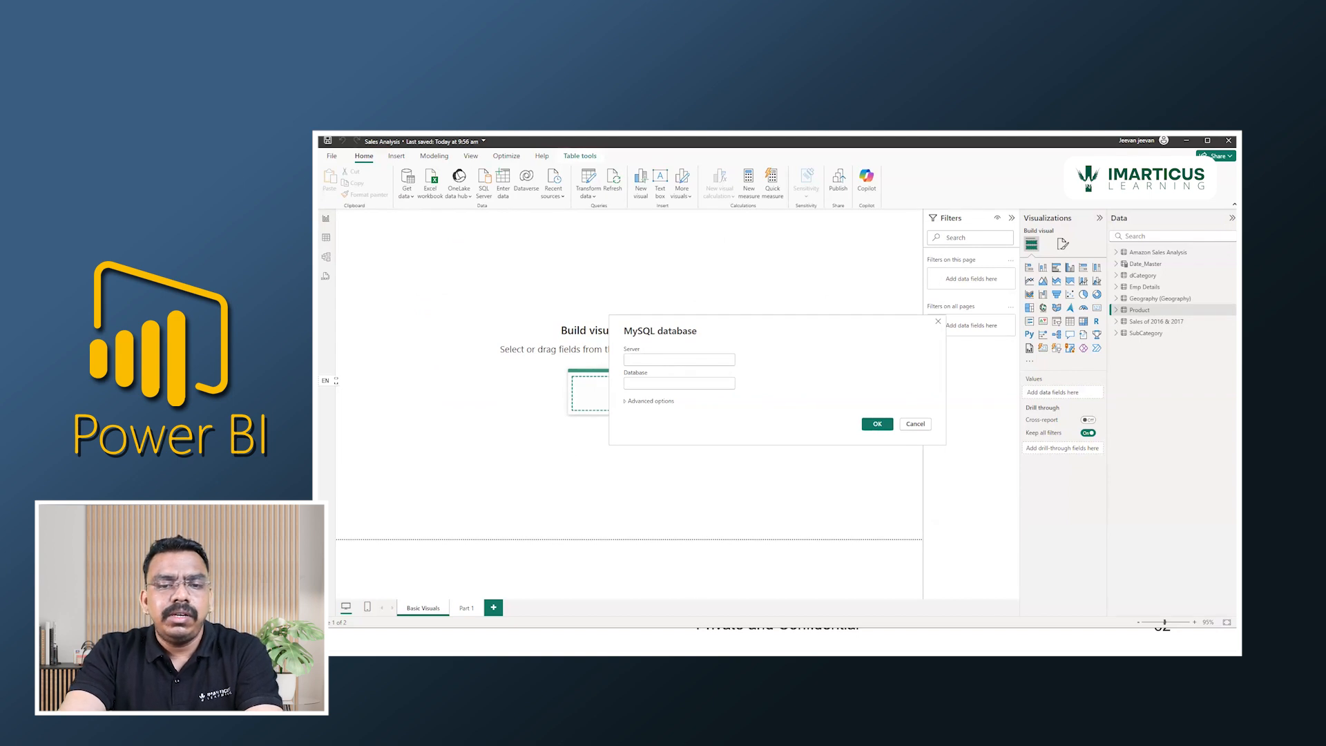
key("Escape")
Exit the PowerPoint slide show, switch to MySQL Workbench and open the Local instance MySQL80 connection.
key("alt+Tab")
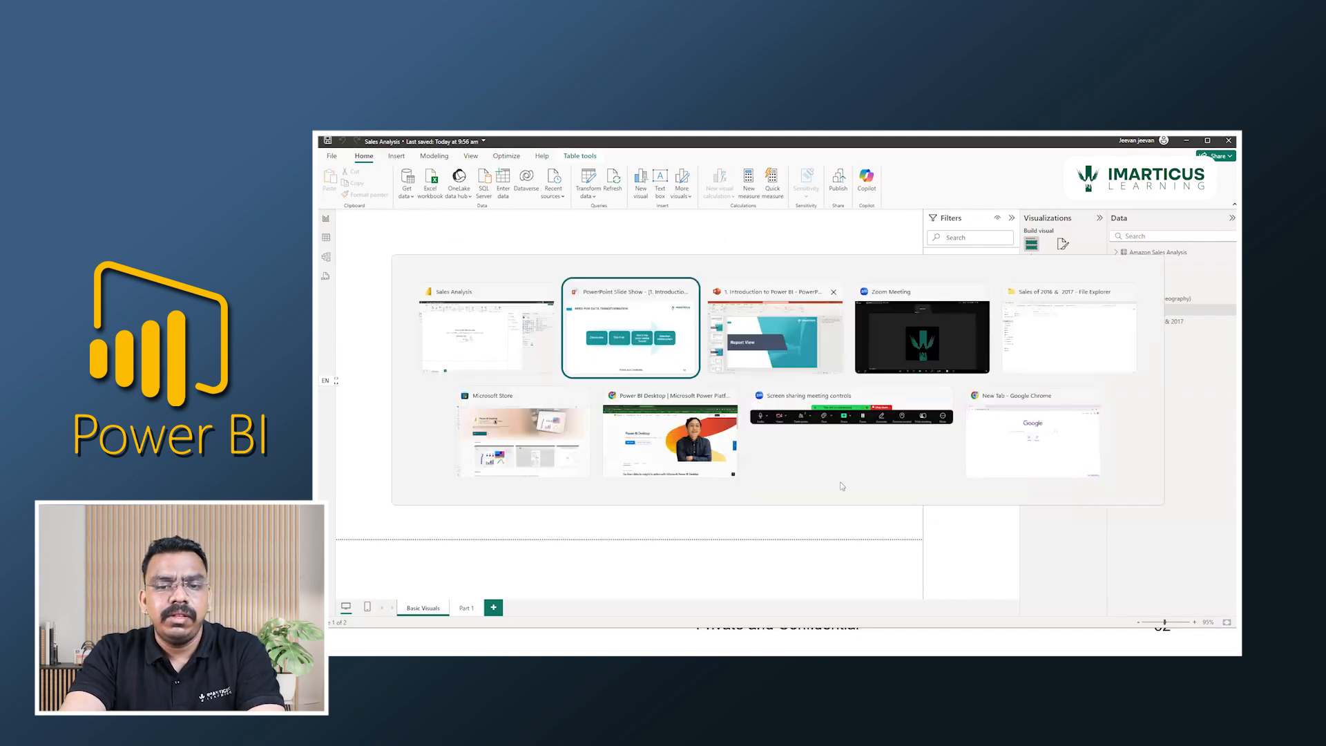
key("alt+Tab")
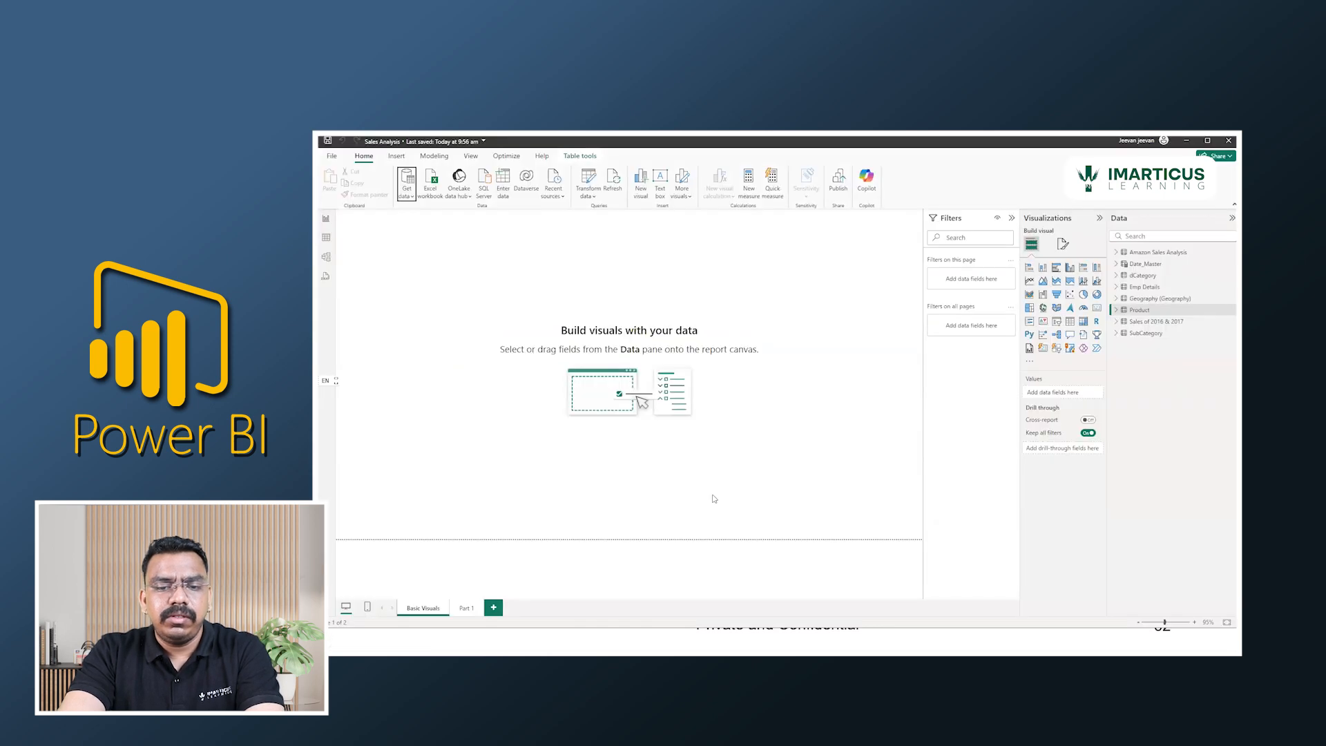
key("alt+Tab")
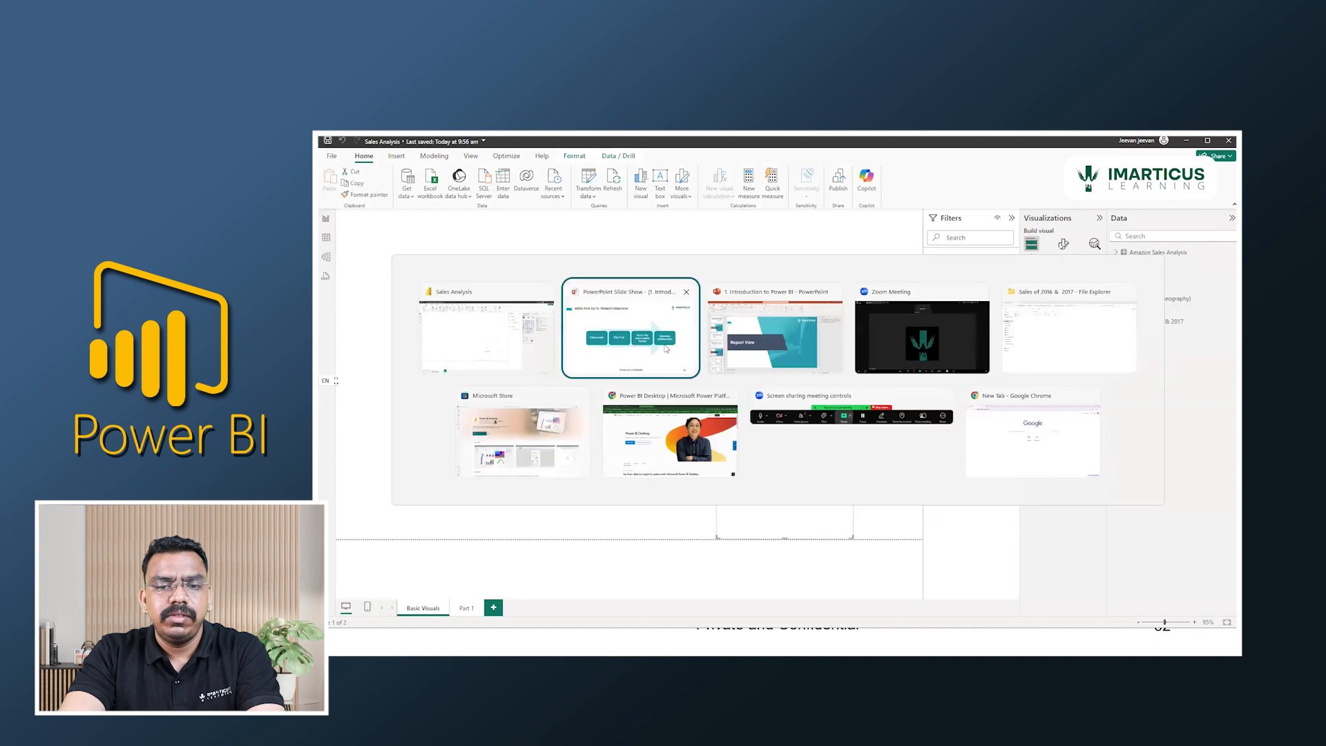
key("Right")
key("Escape")
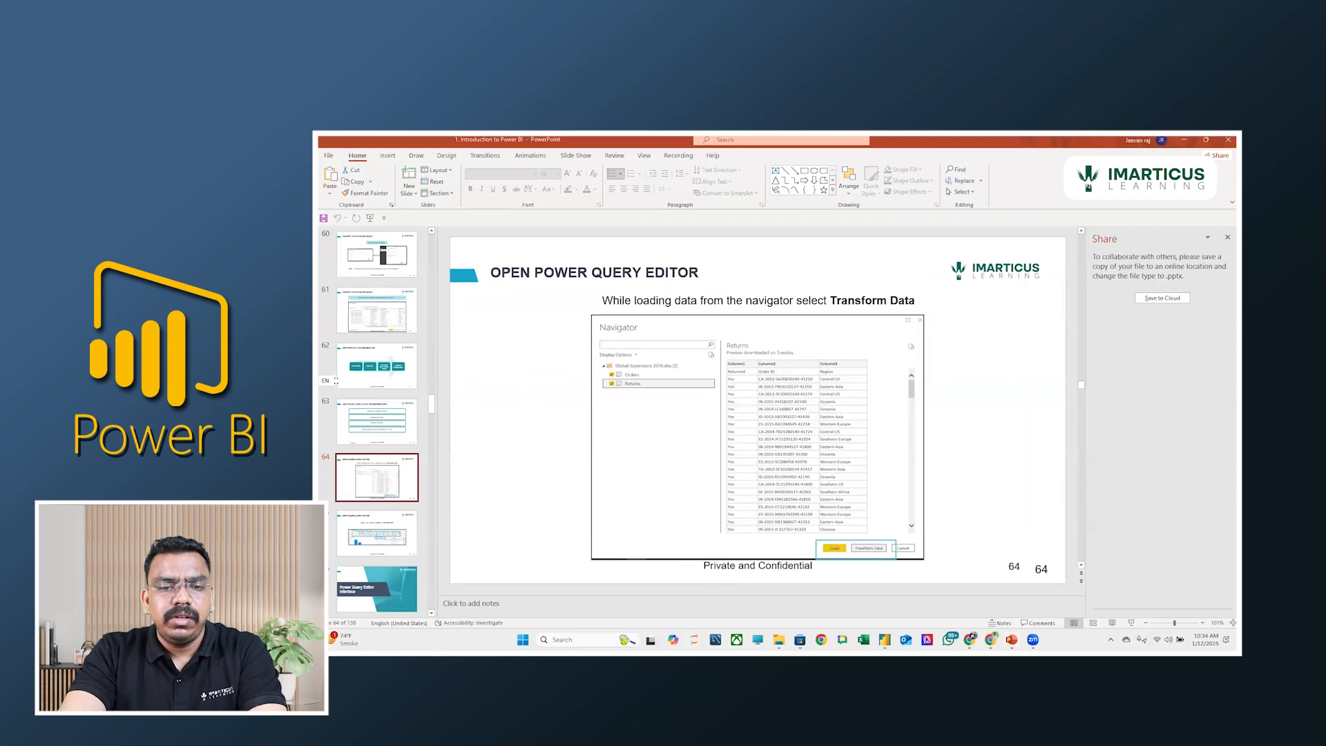
key("alt+Tab")
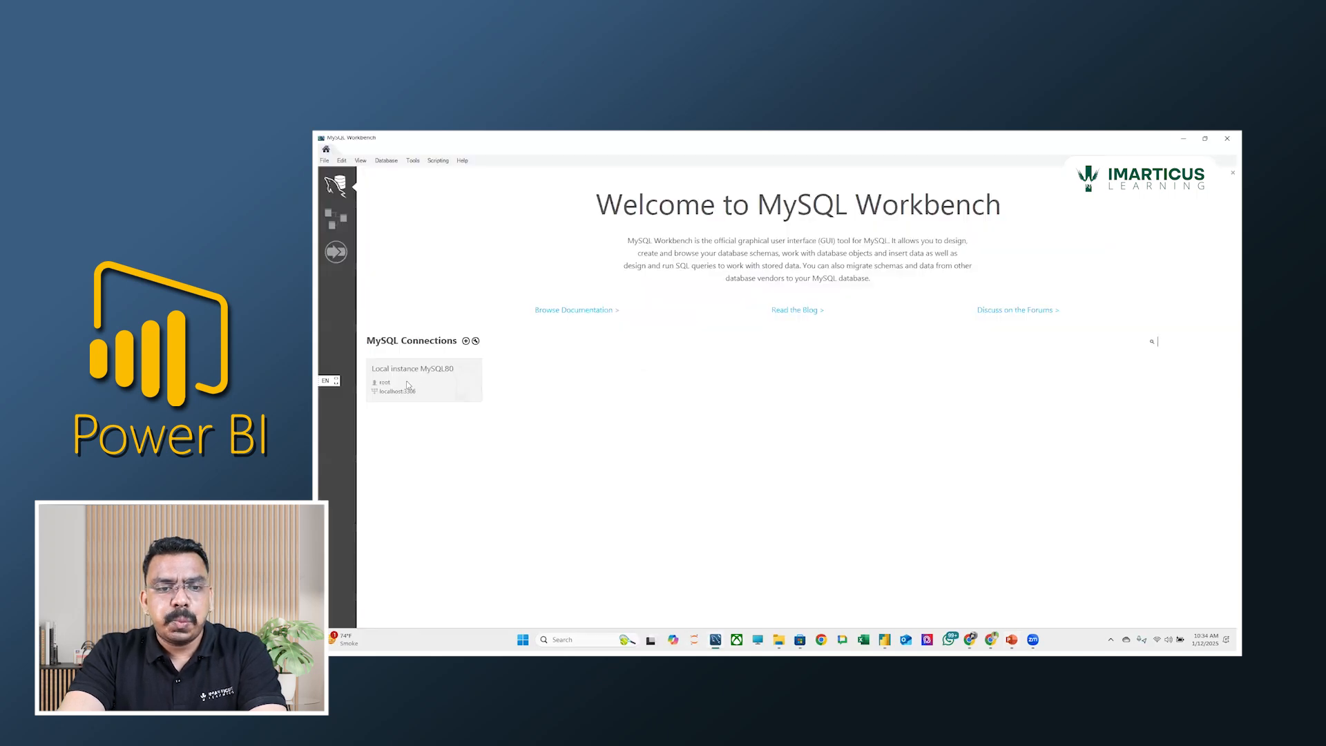
left_click(408, 379)
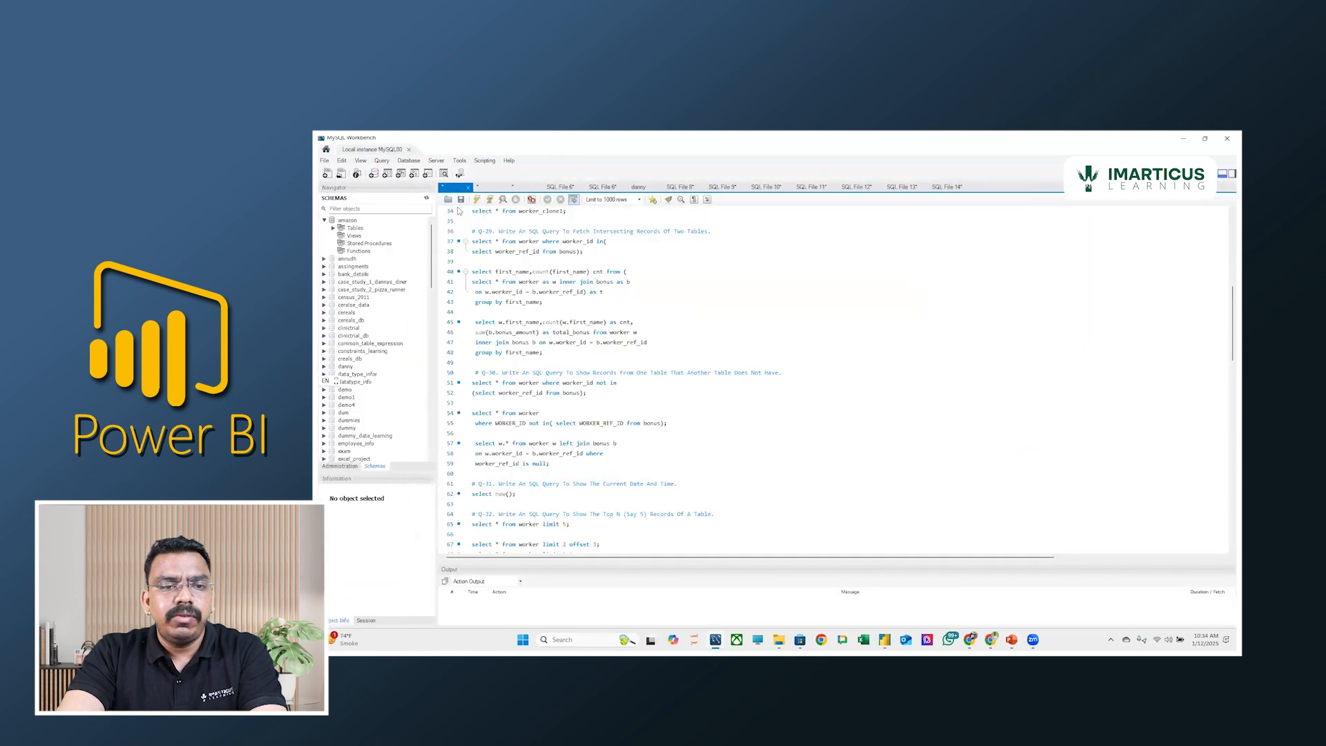
Show the session's connection details and copy the host name localhost.
left_click(369, 621)
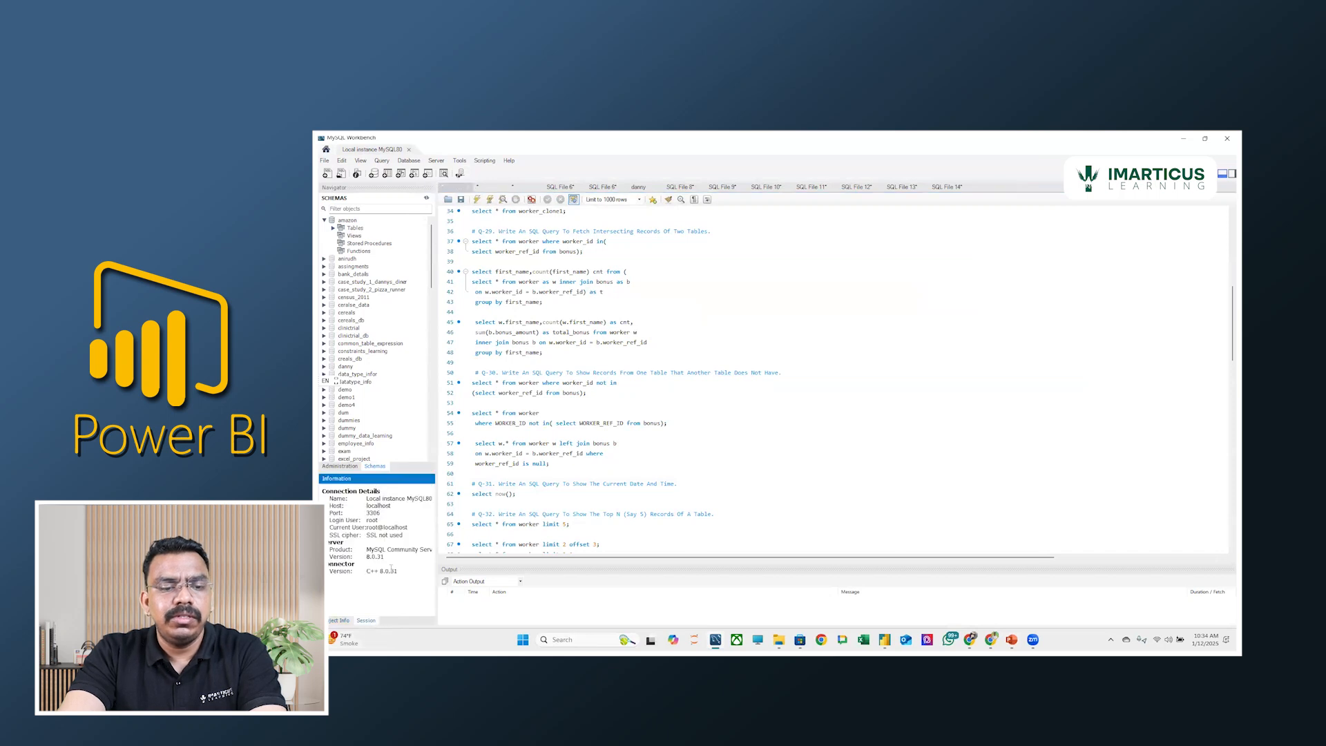
double_click(331, 505)
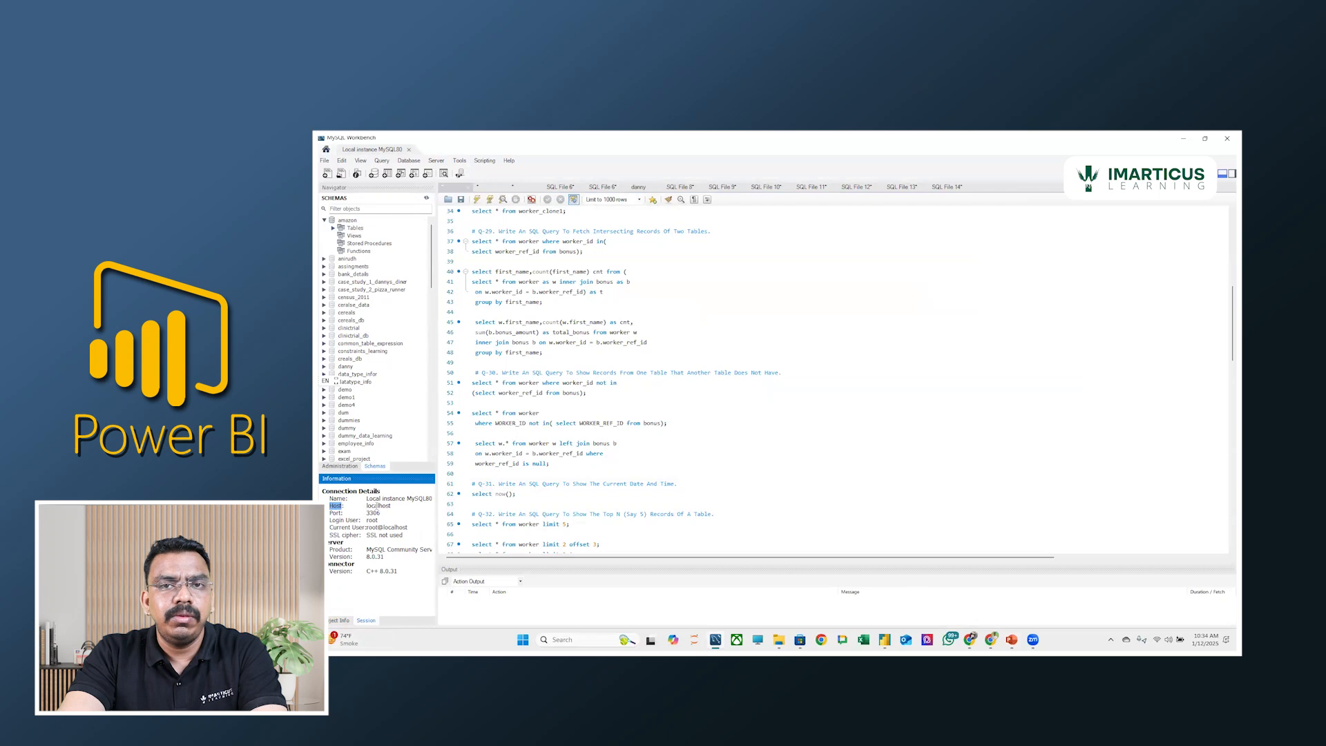
double_click(381, 506)
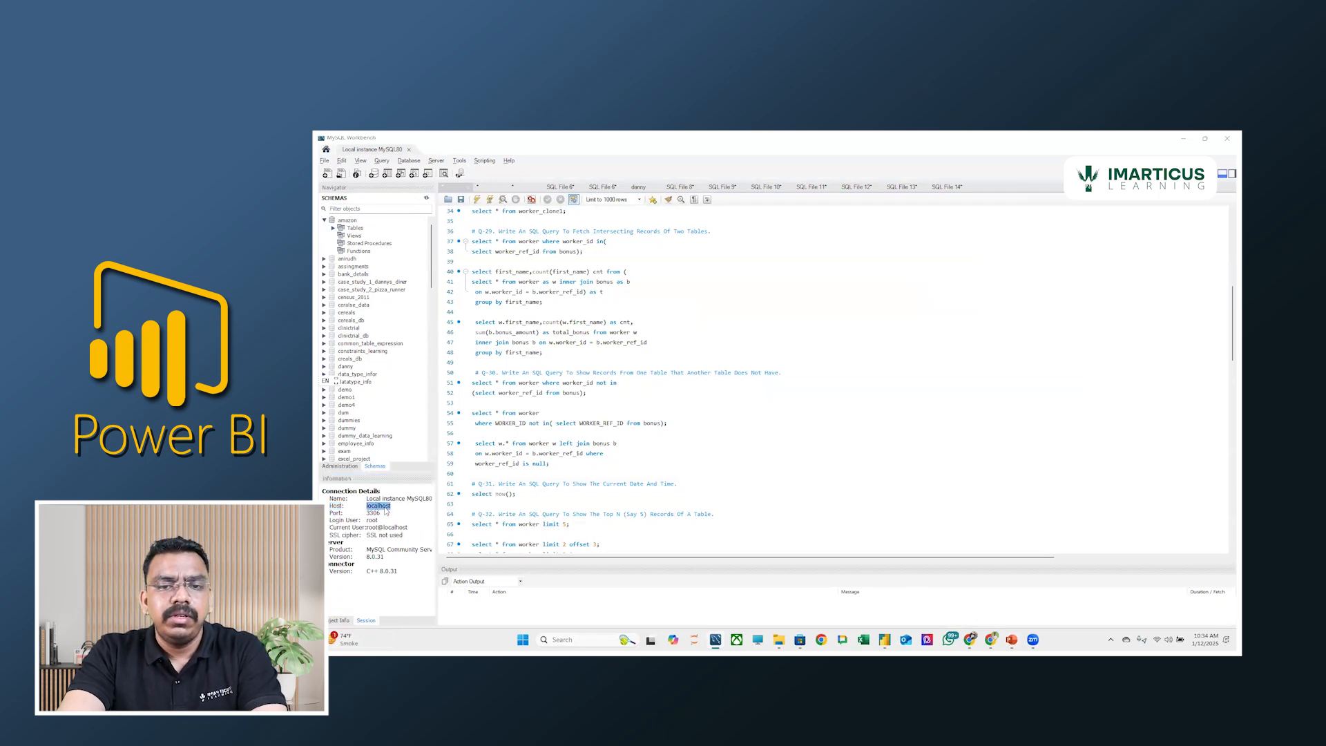
Switch to Power BI, search the data sources for MySQL, start a MySQL database connection and set its server to localhost.
key("alt+Tab")
left_click(780, 352)
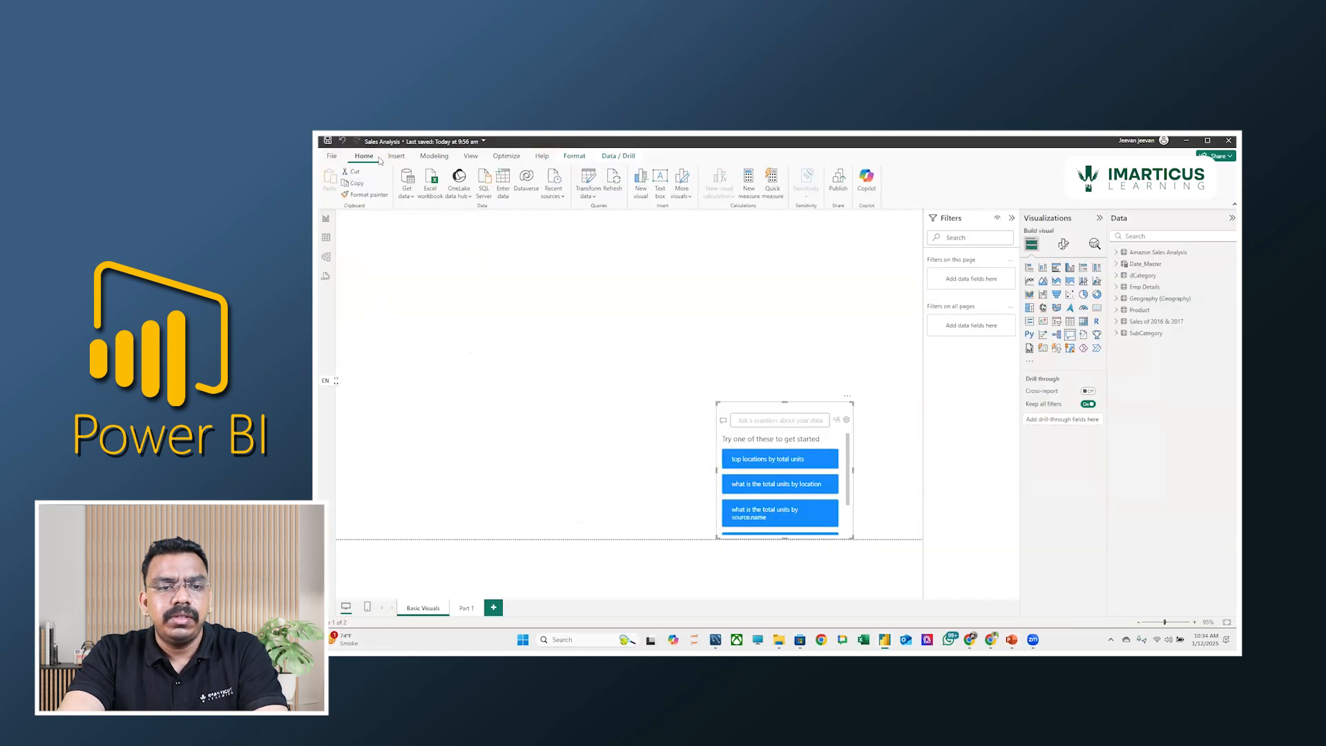
left_click(407, 192)
left_click(425, 403)
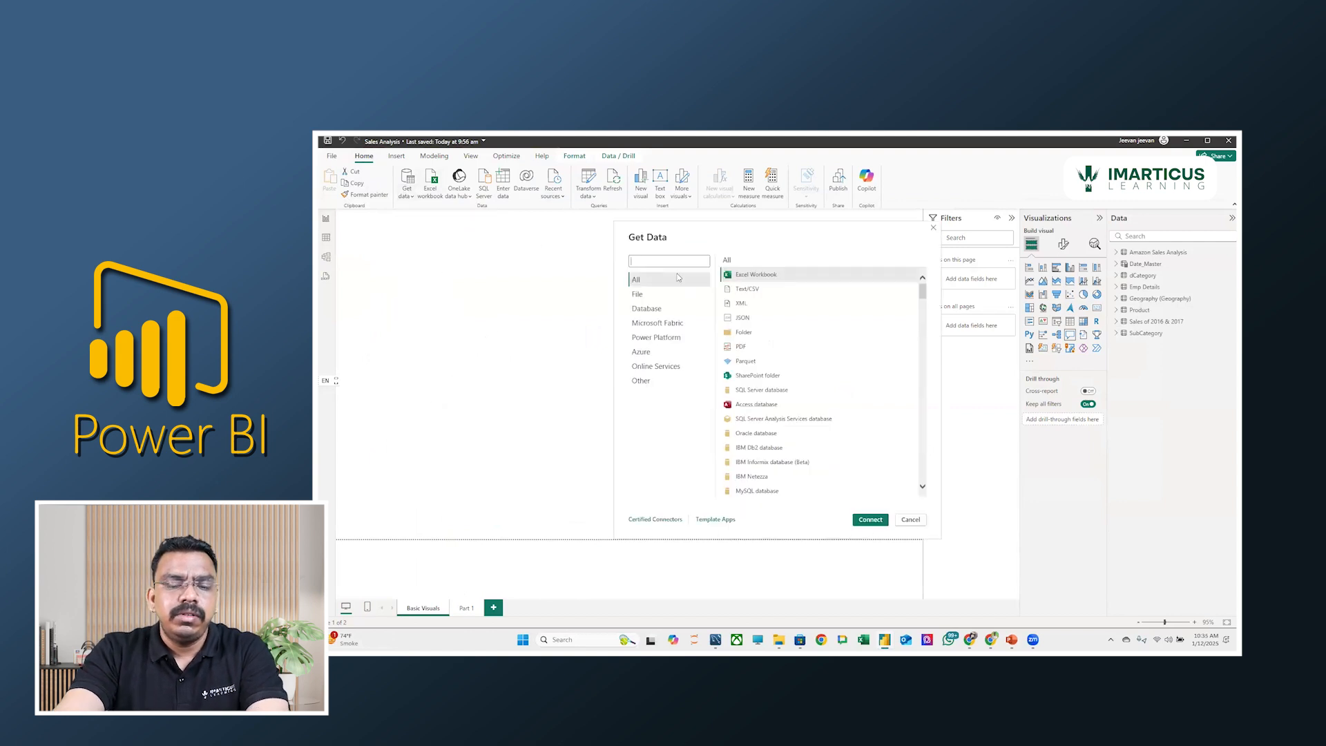
type("MySQL")
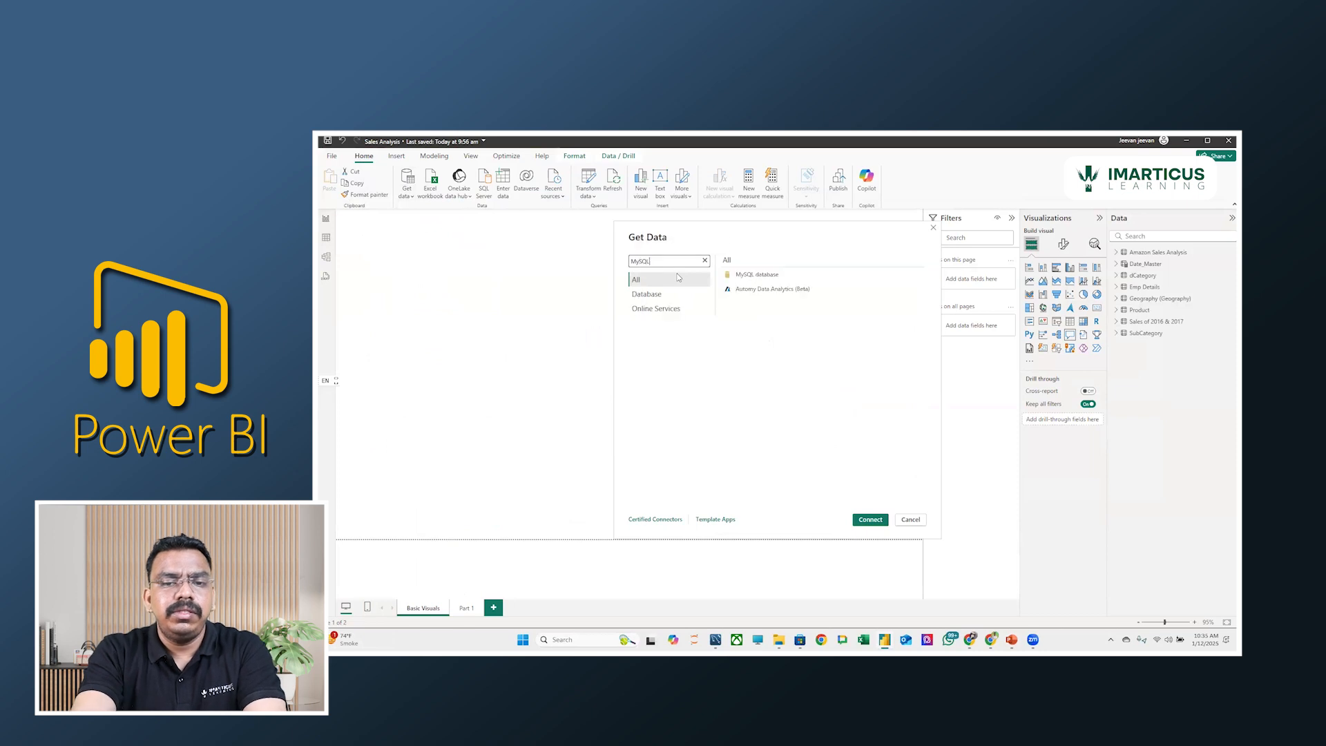
double_click(750, 276)
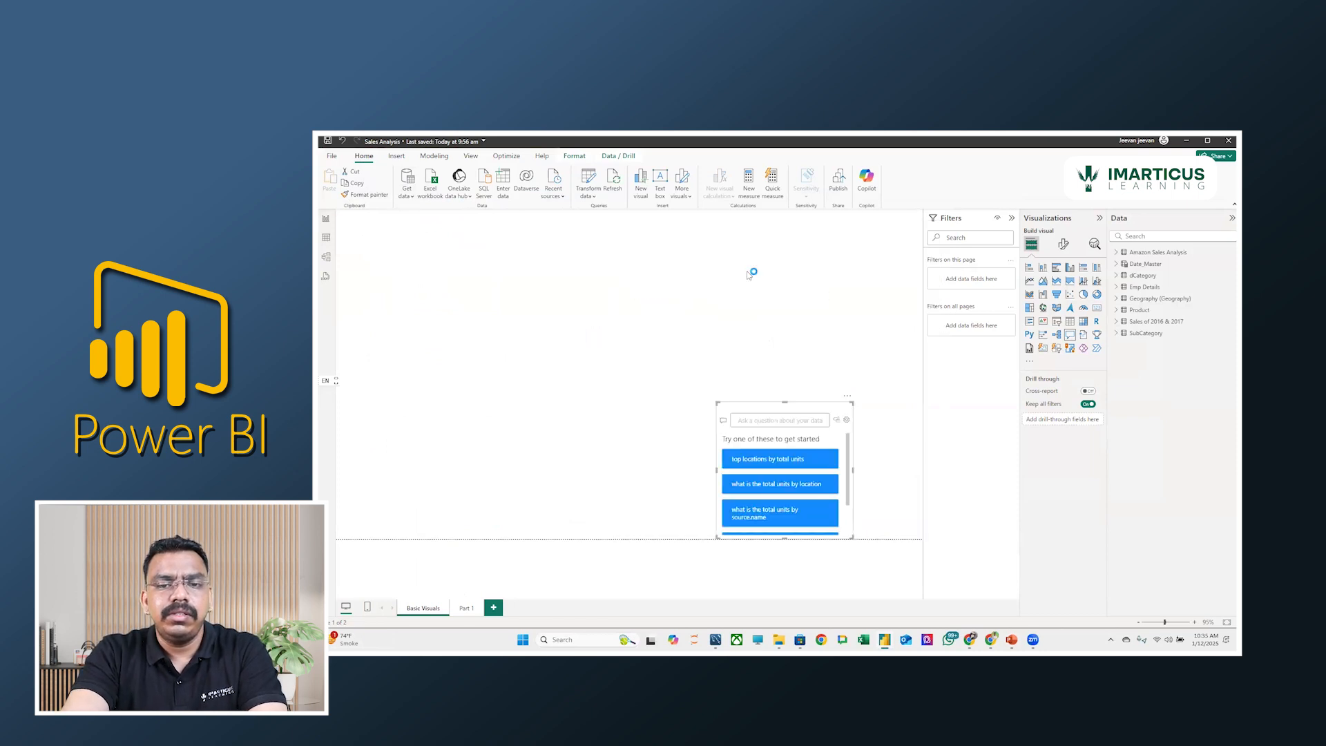
type("localhost")
left_click(661, 380)
Switch to MySQL Workbench, run "show databases;" in a new query tab and look through the database list.
key("alt+Tab")
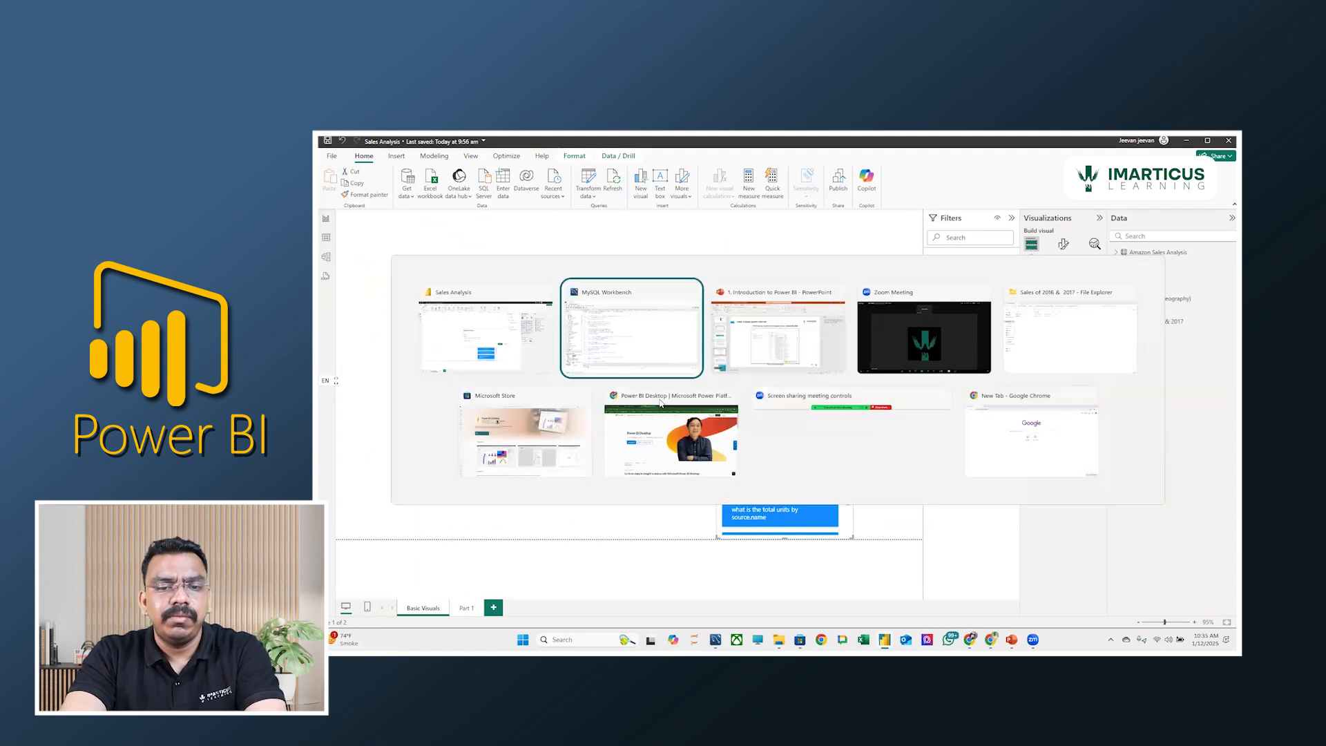
scroll(367, 318, "down", 4)
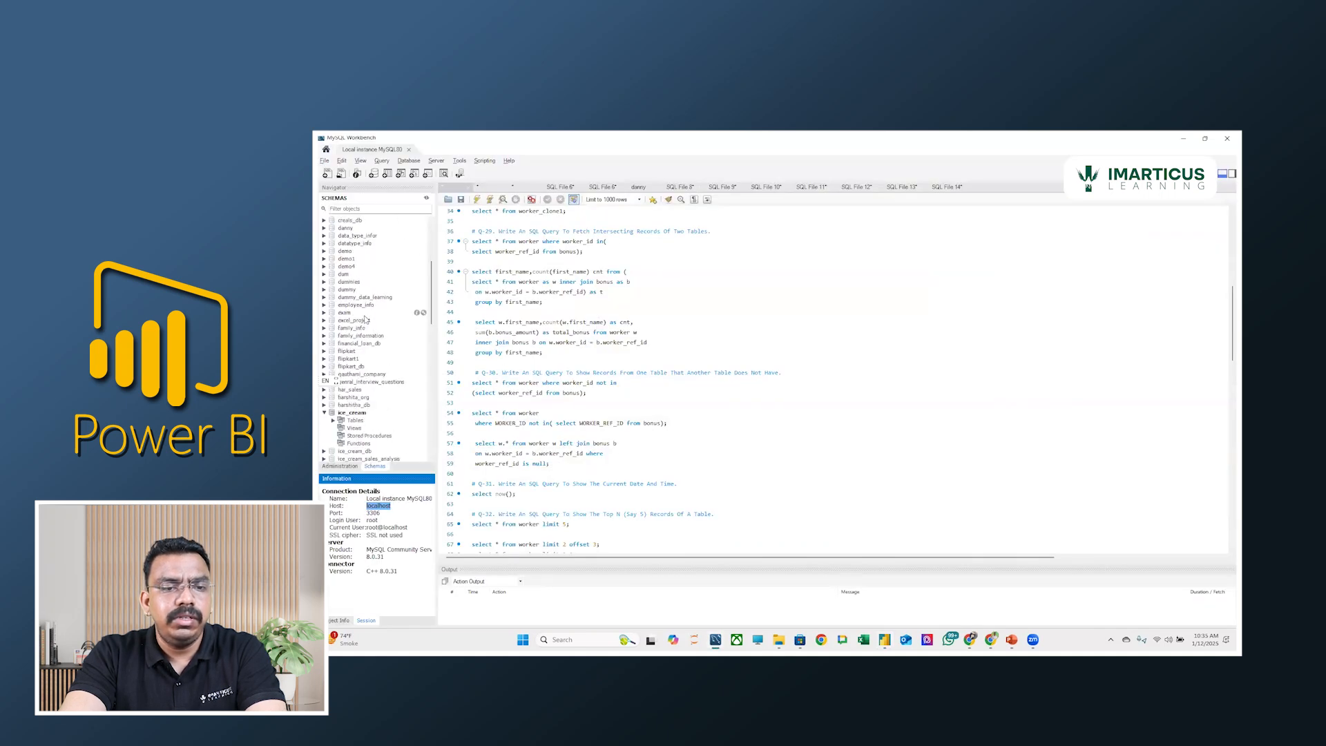
scroll(367, 320, "up", 6)
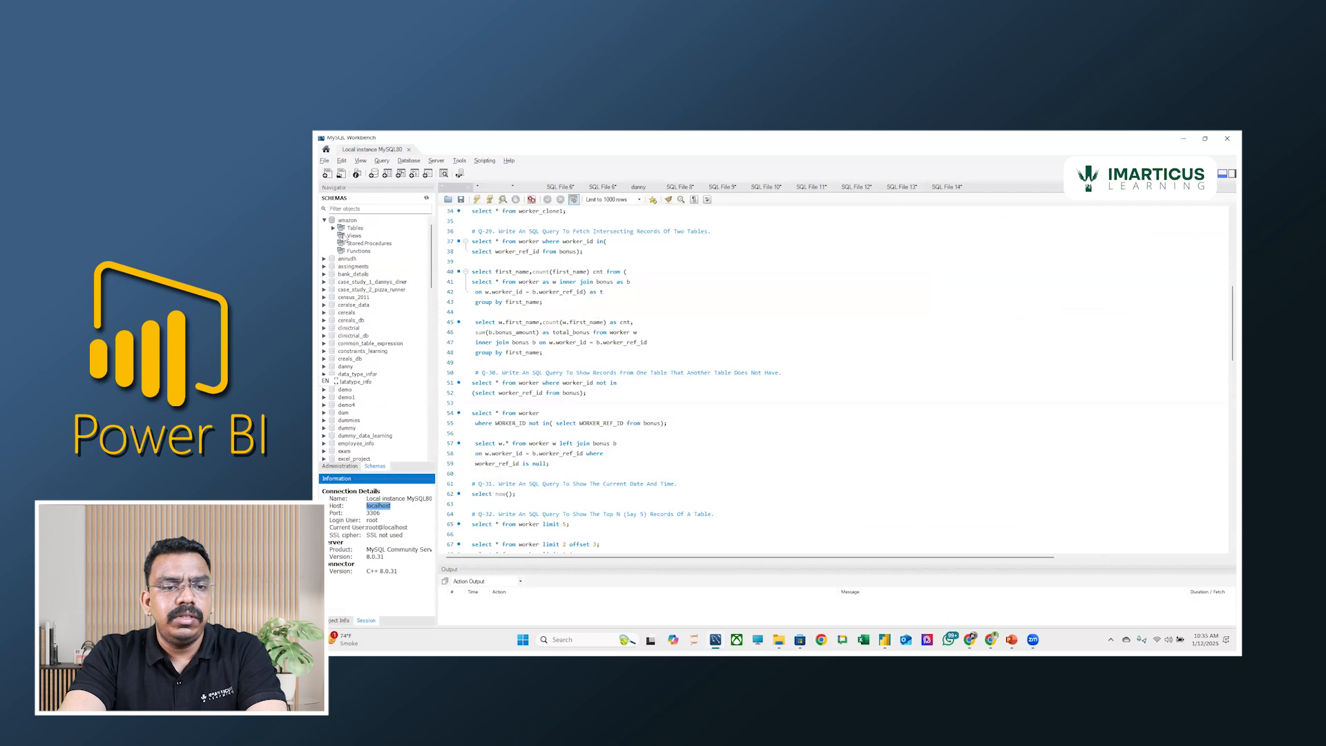
scroll(349, 375, "down", 3)
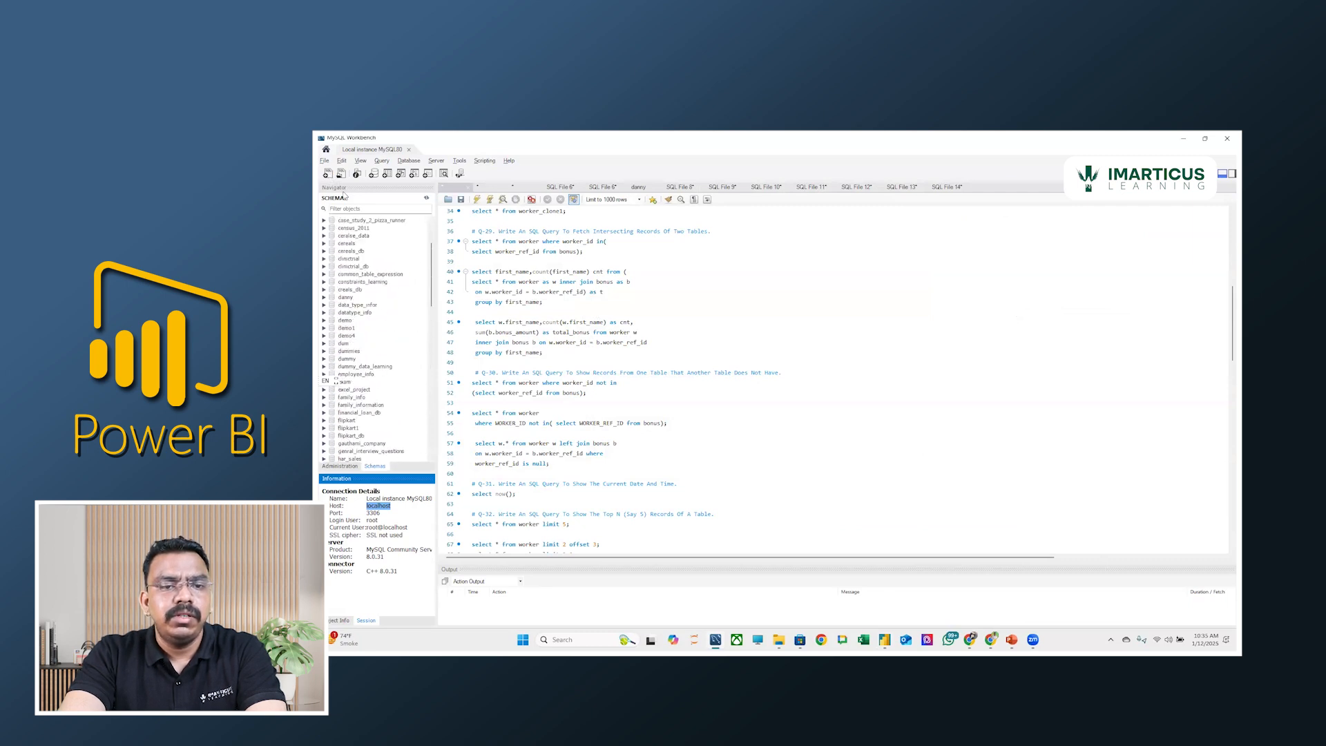
left_click(327, 174)
scroll(567, 315, "up", 3)
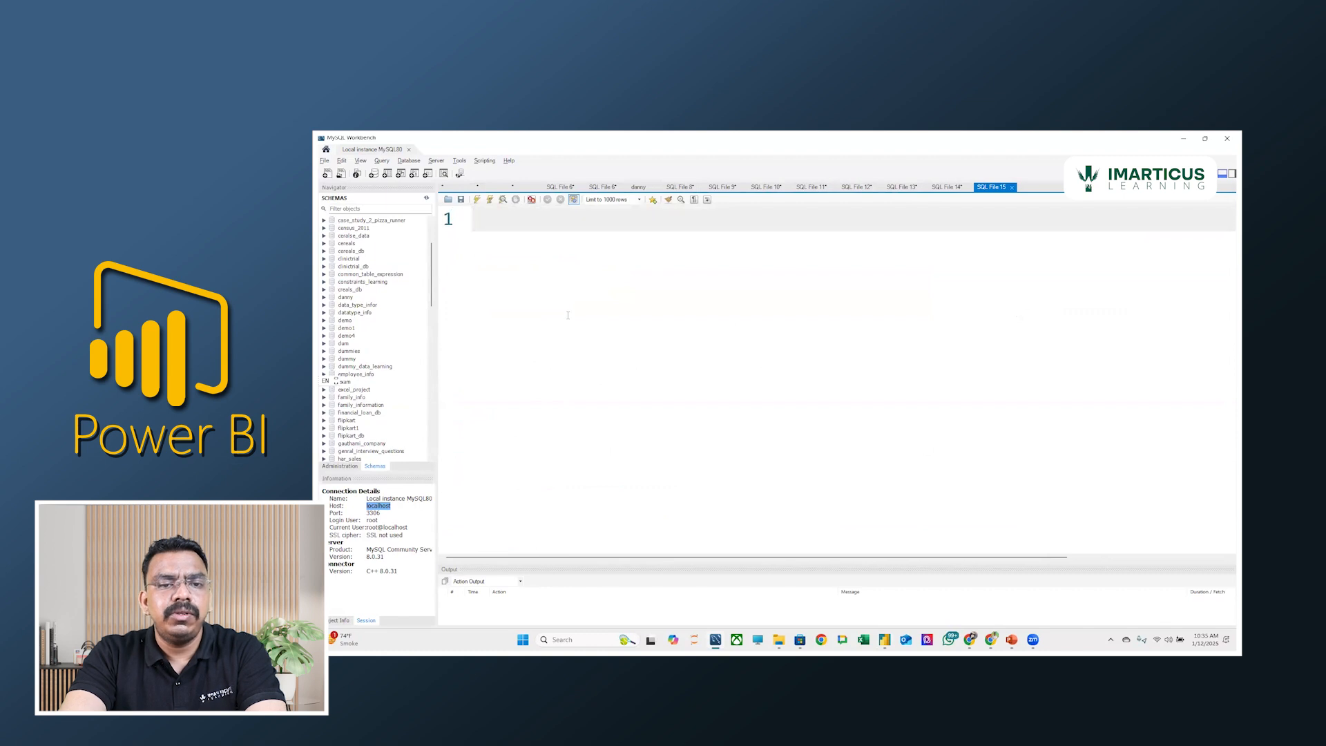
type("sho")
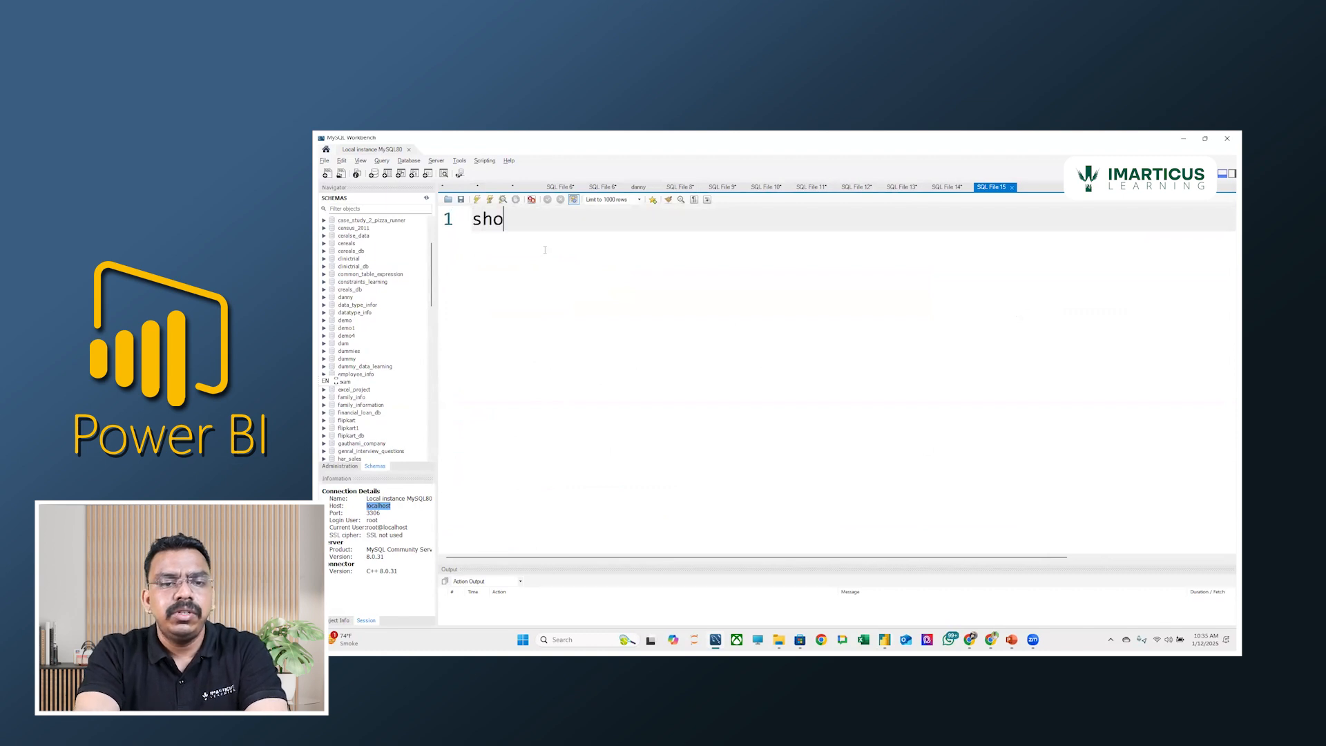
type("w databases;")
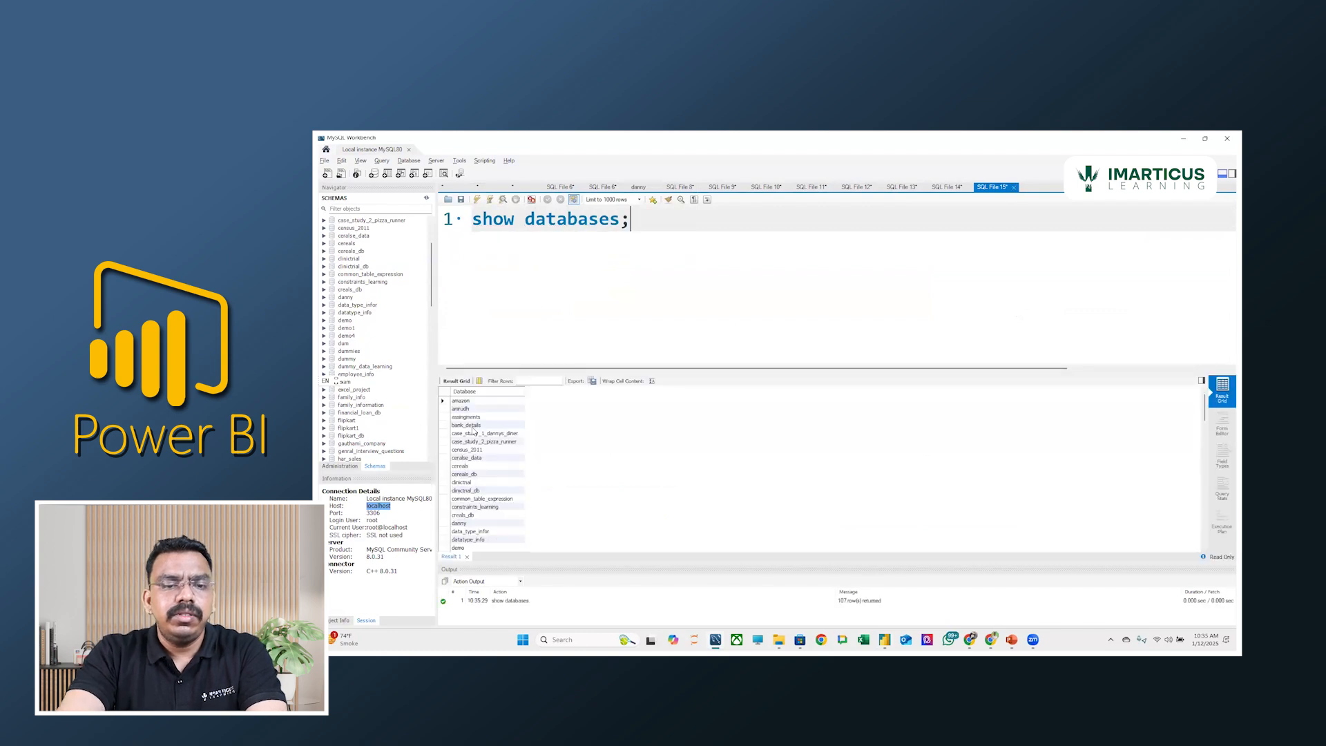
scroll(474, 432, "down", 13)
scroll(516, 461, "up", 4)
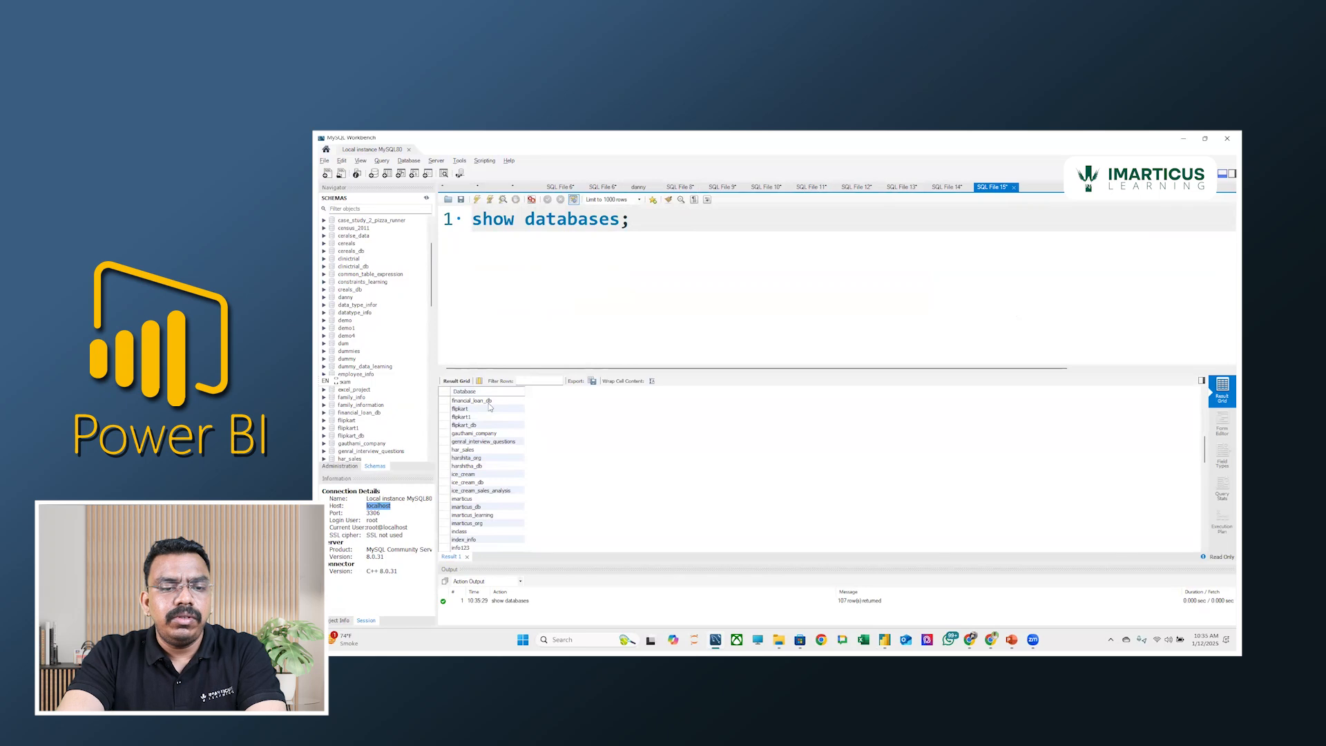
Switch to Power BI, set the MySQL connection's database to flipkart and try to connect.
key("alt+Tab")
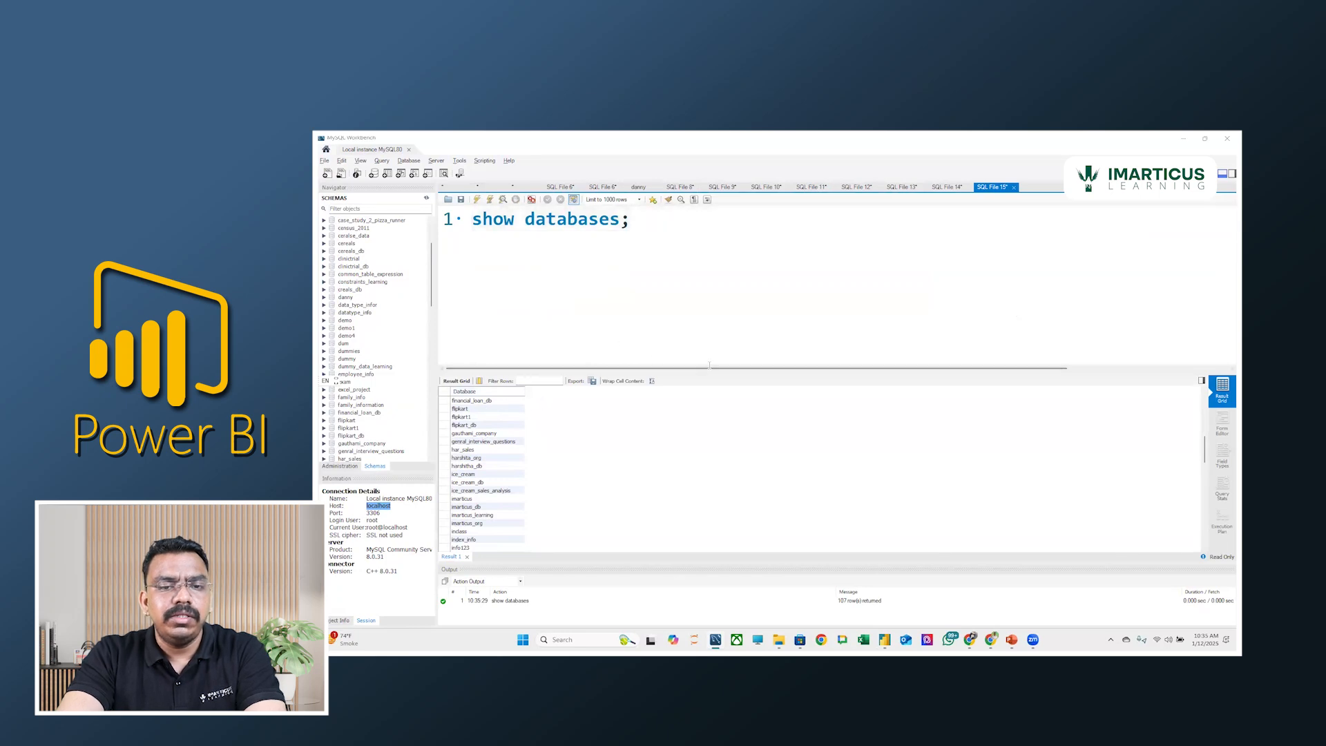
left_click(678, 385)
type("flipkart")
left_click(877, 424)
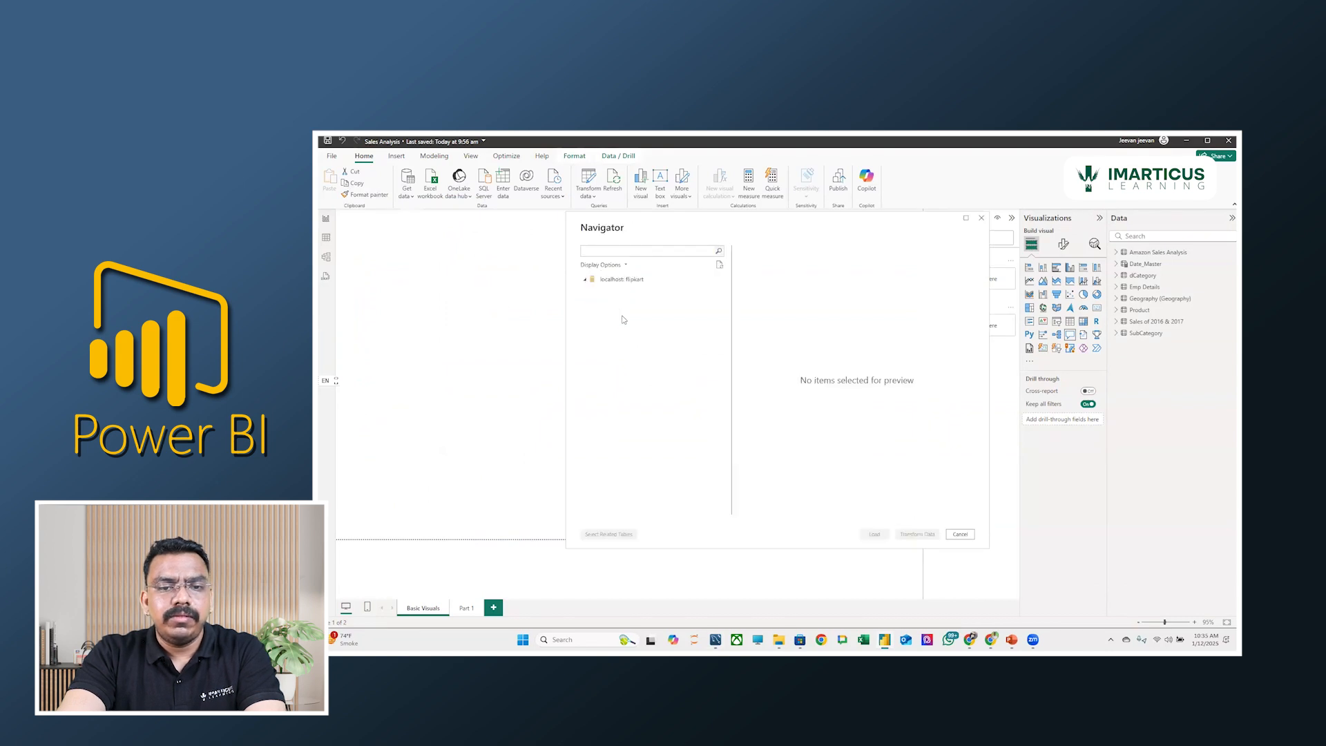
Switch to MySQL Workbench, look through the database list and make org the active database with "use org;".
key("alt+Tab")
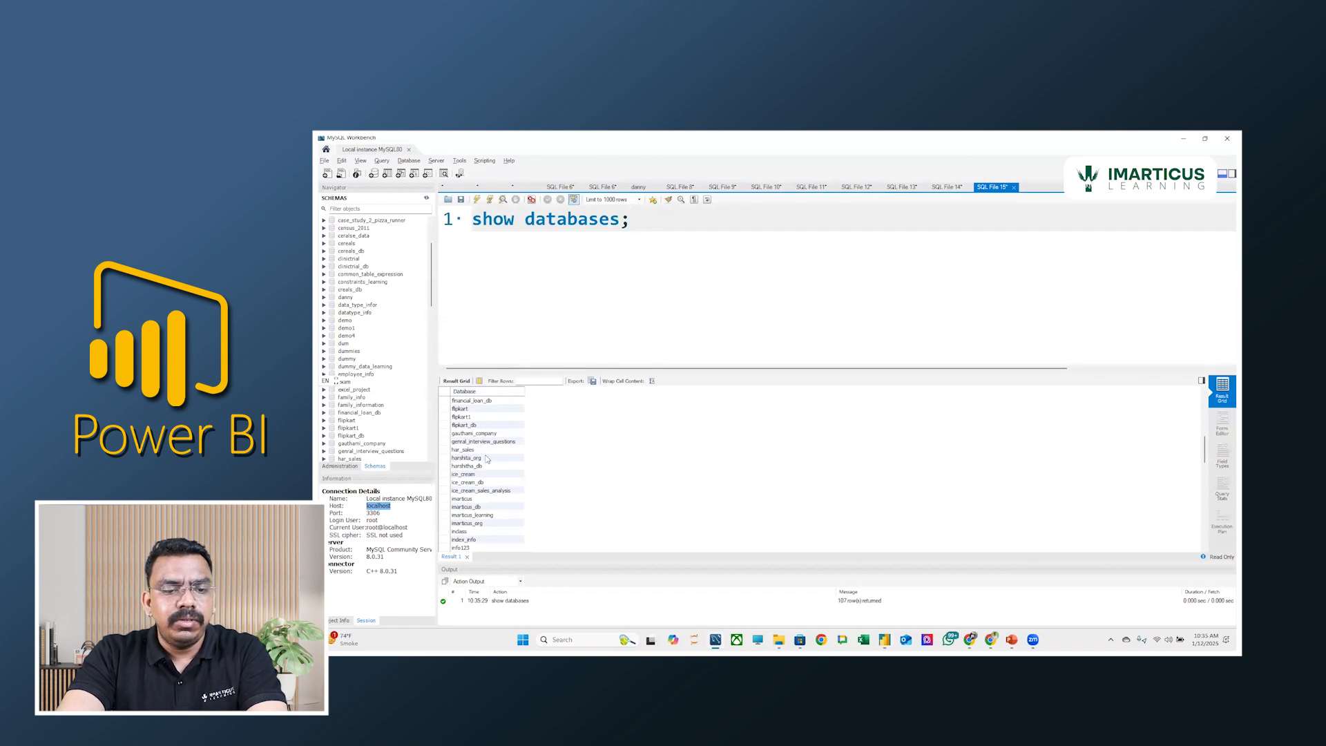
scroll(491, 513, "down", 10)
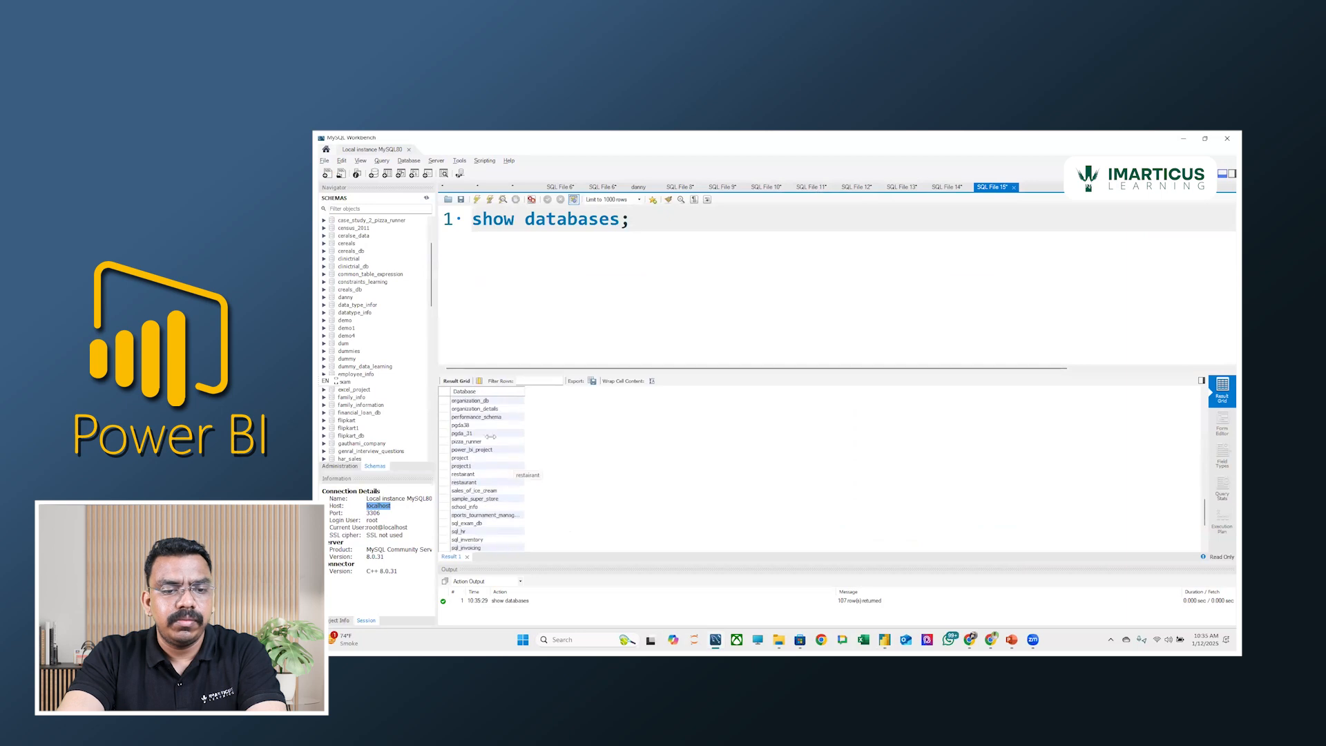
left_click_drag(630, 220, 551, 224)
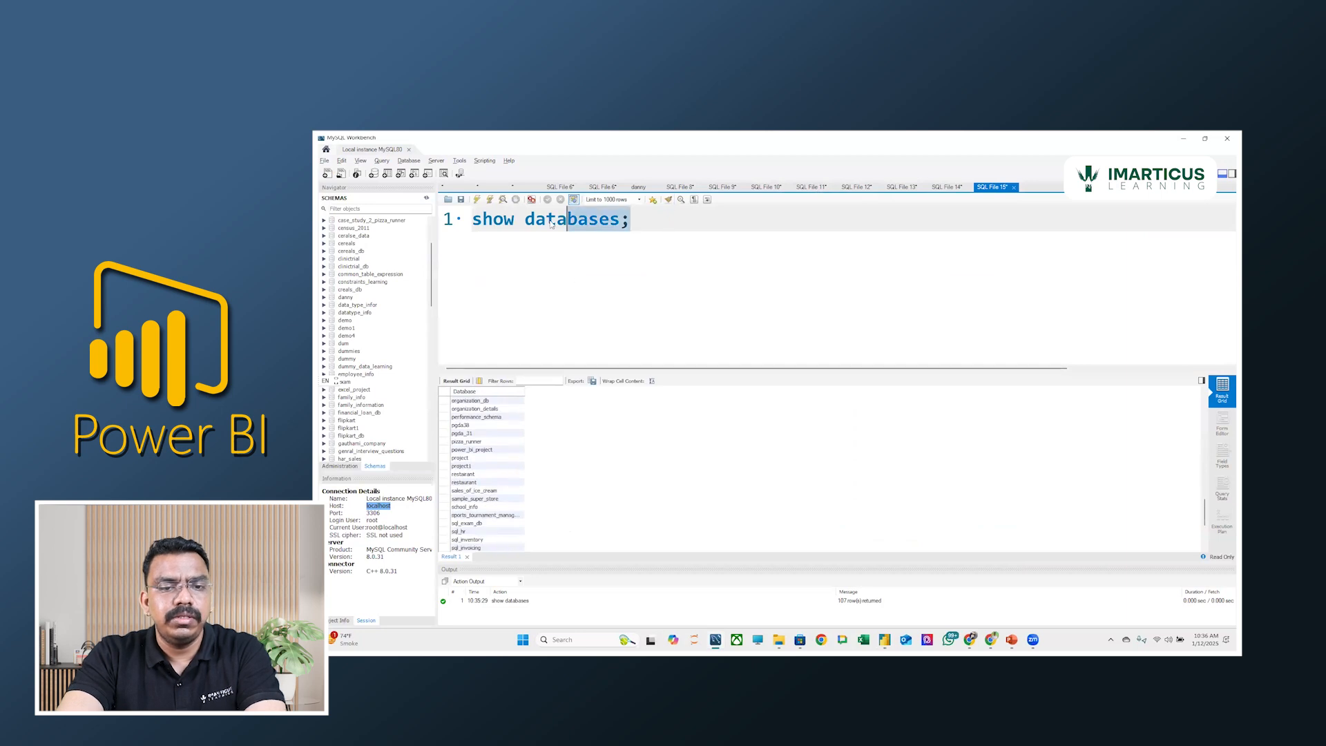
left_click(683, 226)
key("Return")
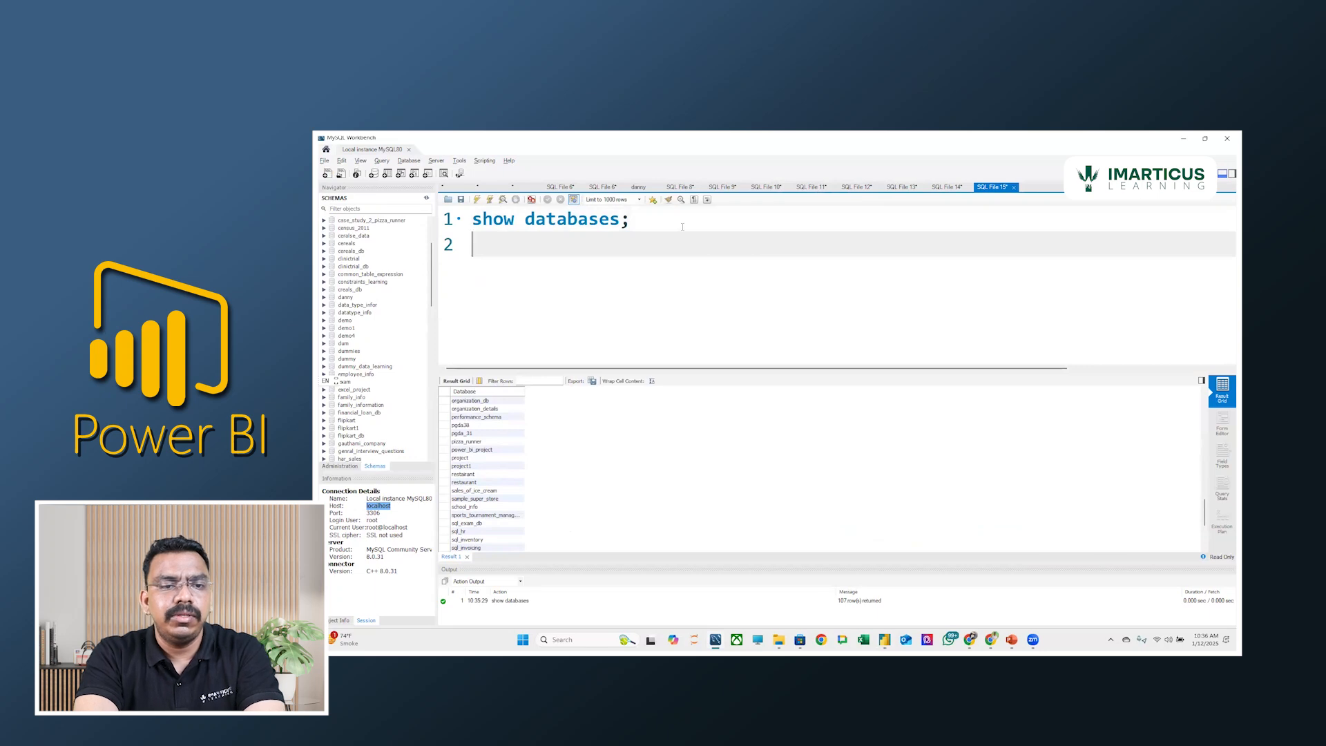
type("use ")
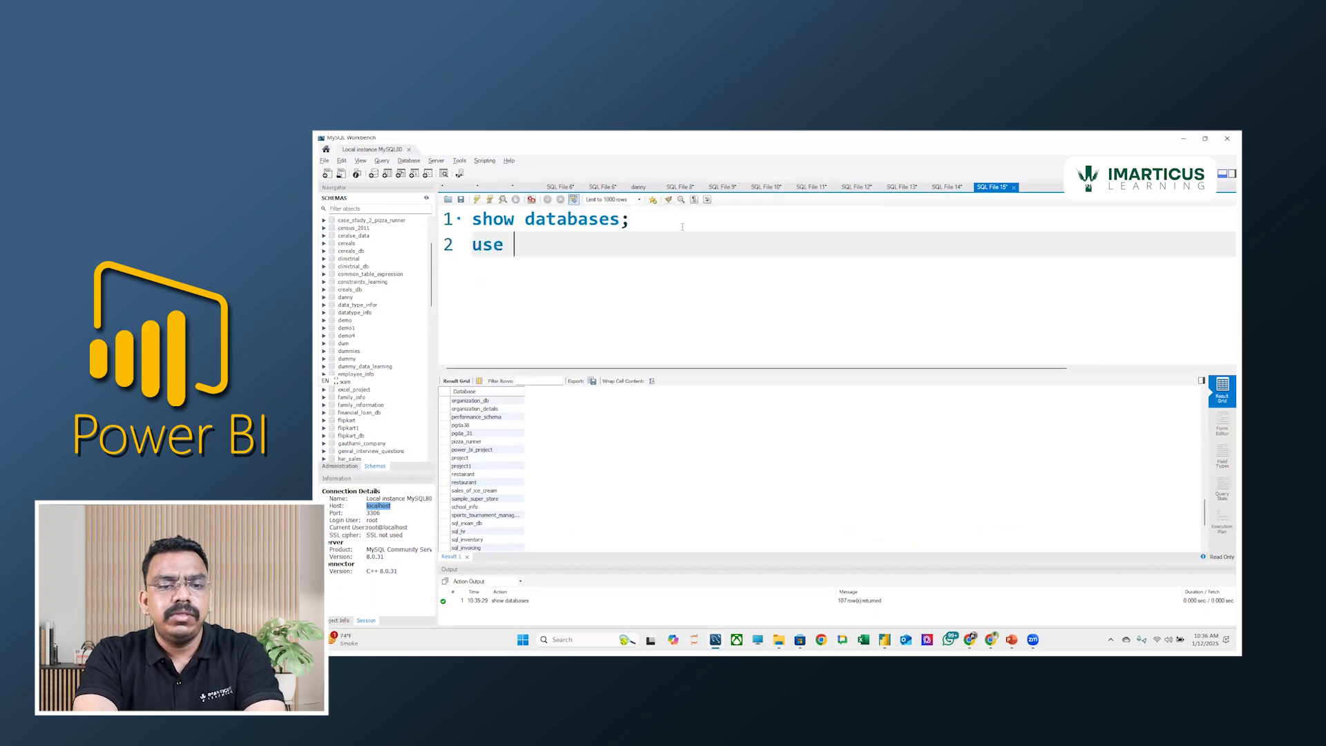
type("org;")
key("ctrl+Return")
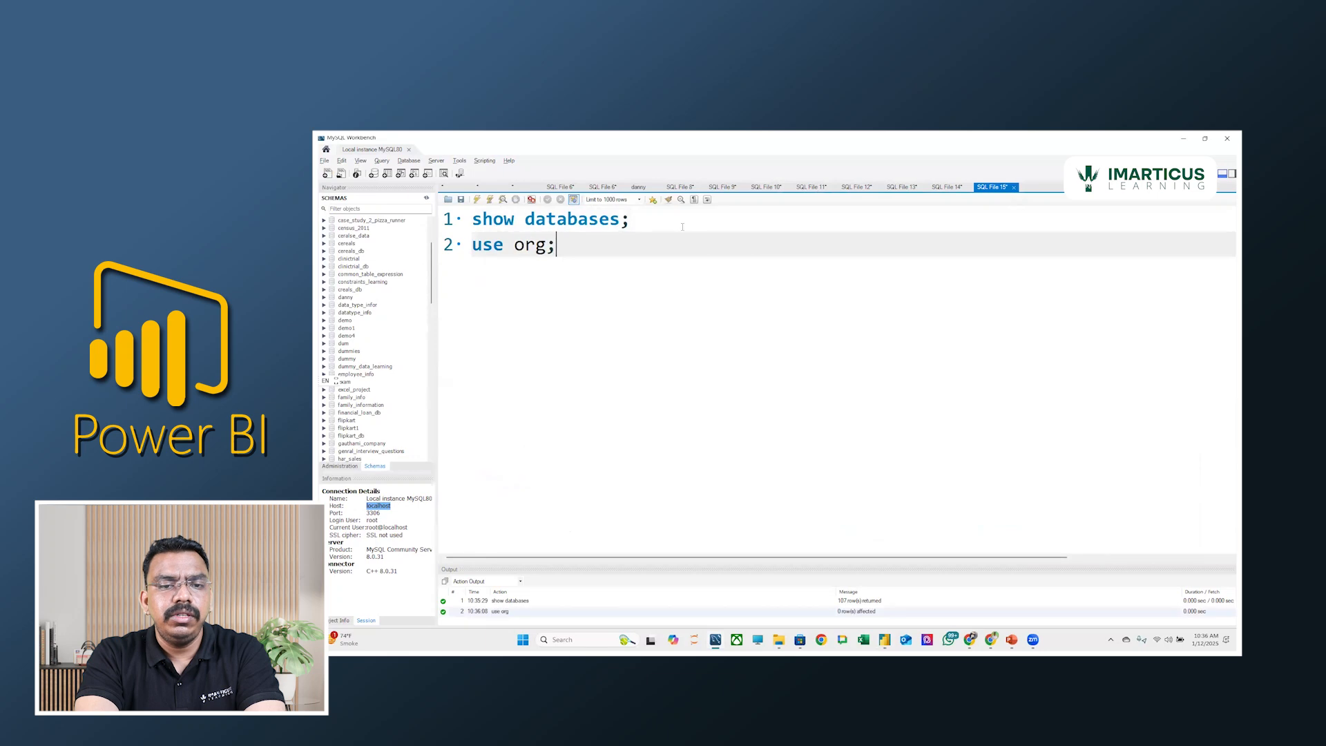
Run "show tables;" on a new line to list the tables of the org database.
key("Return")
type("show tables;")
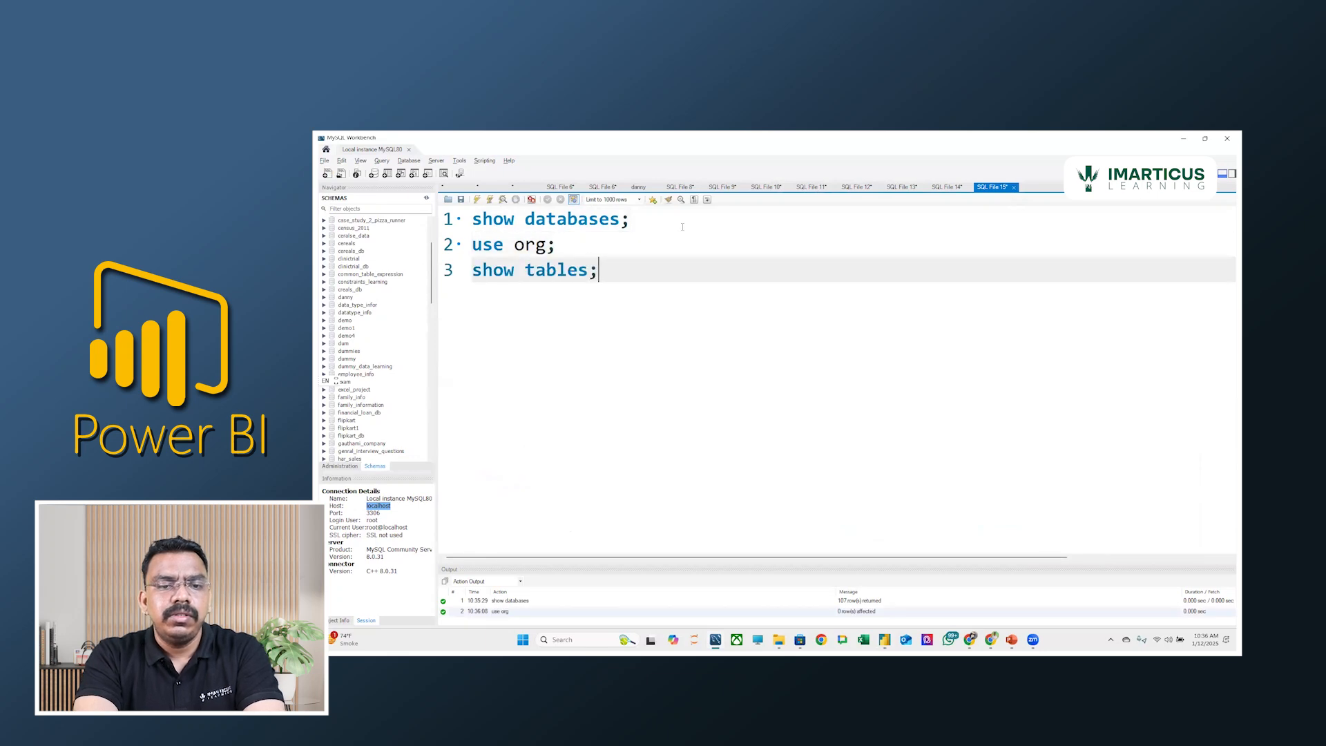
key("ctrl+Return")
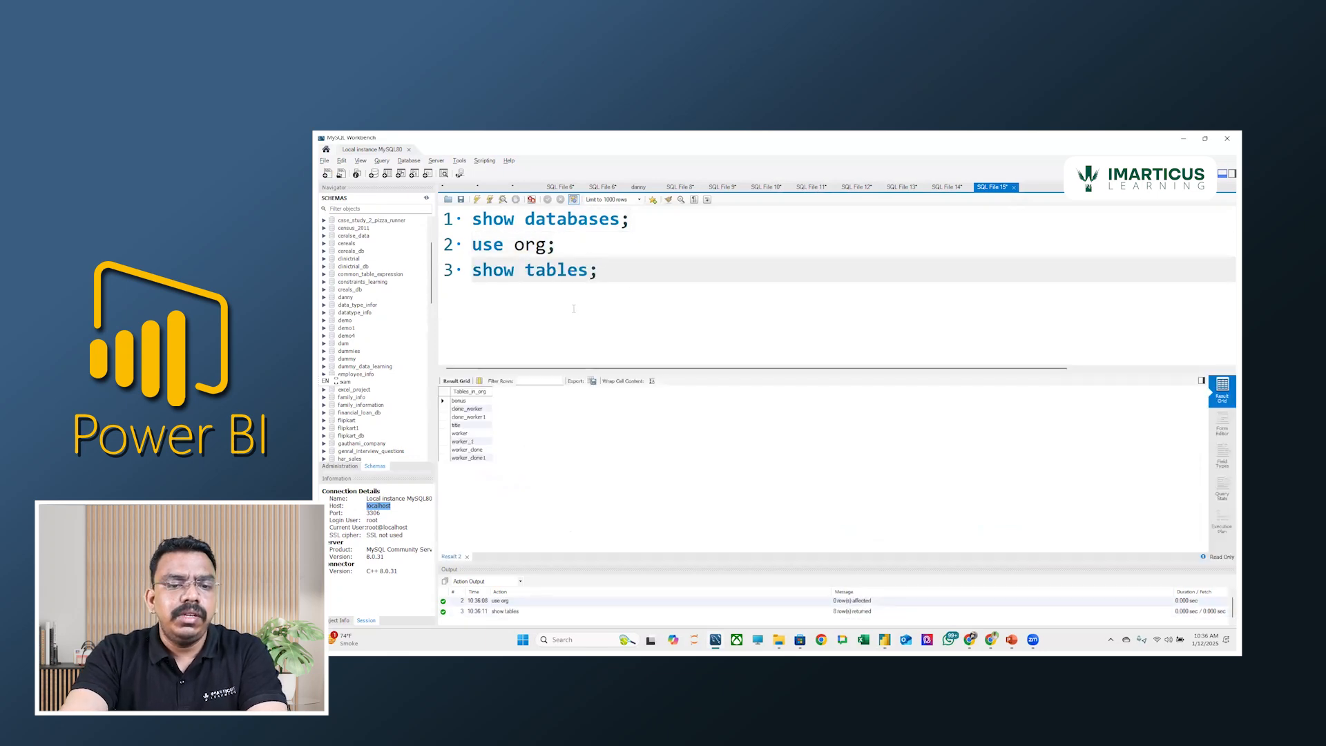
Switch to Power BI, cancel the flipkart import and start a new MySQL database connection.
key("alt+Tab")
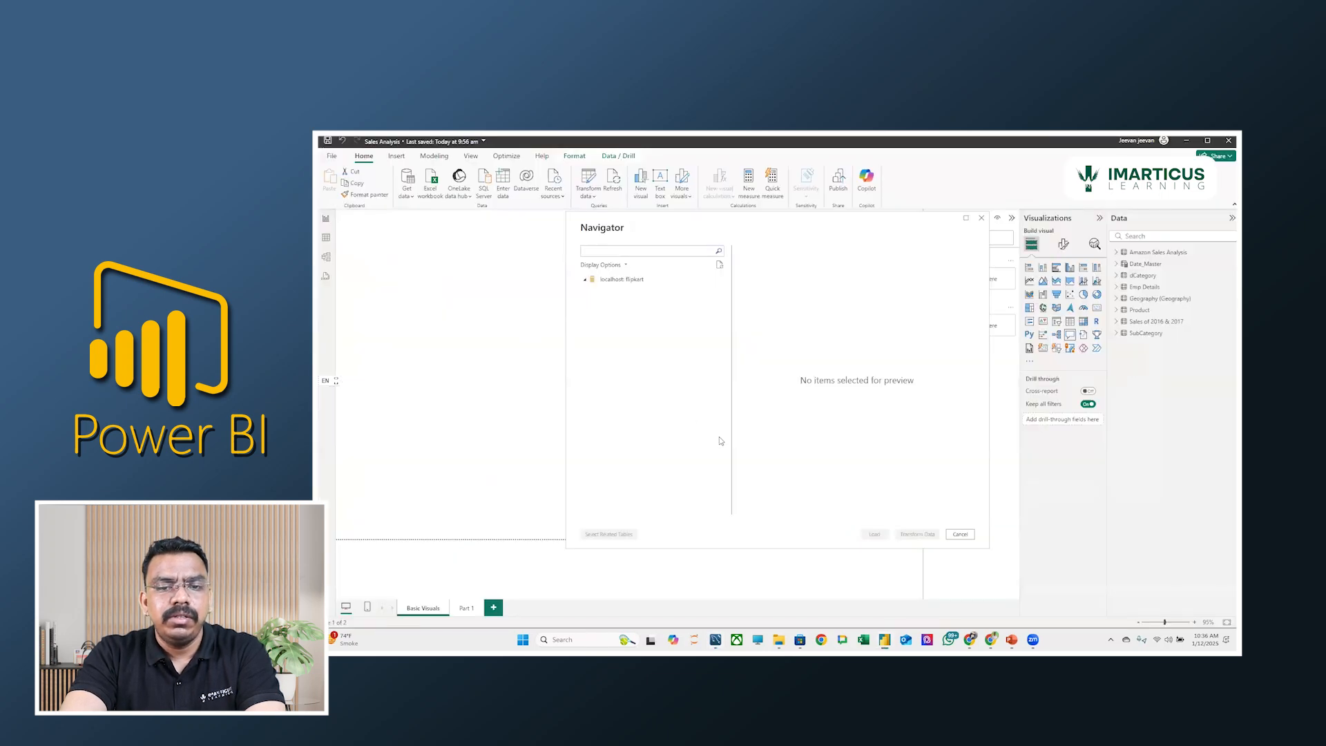
left_click(960, 535)
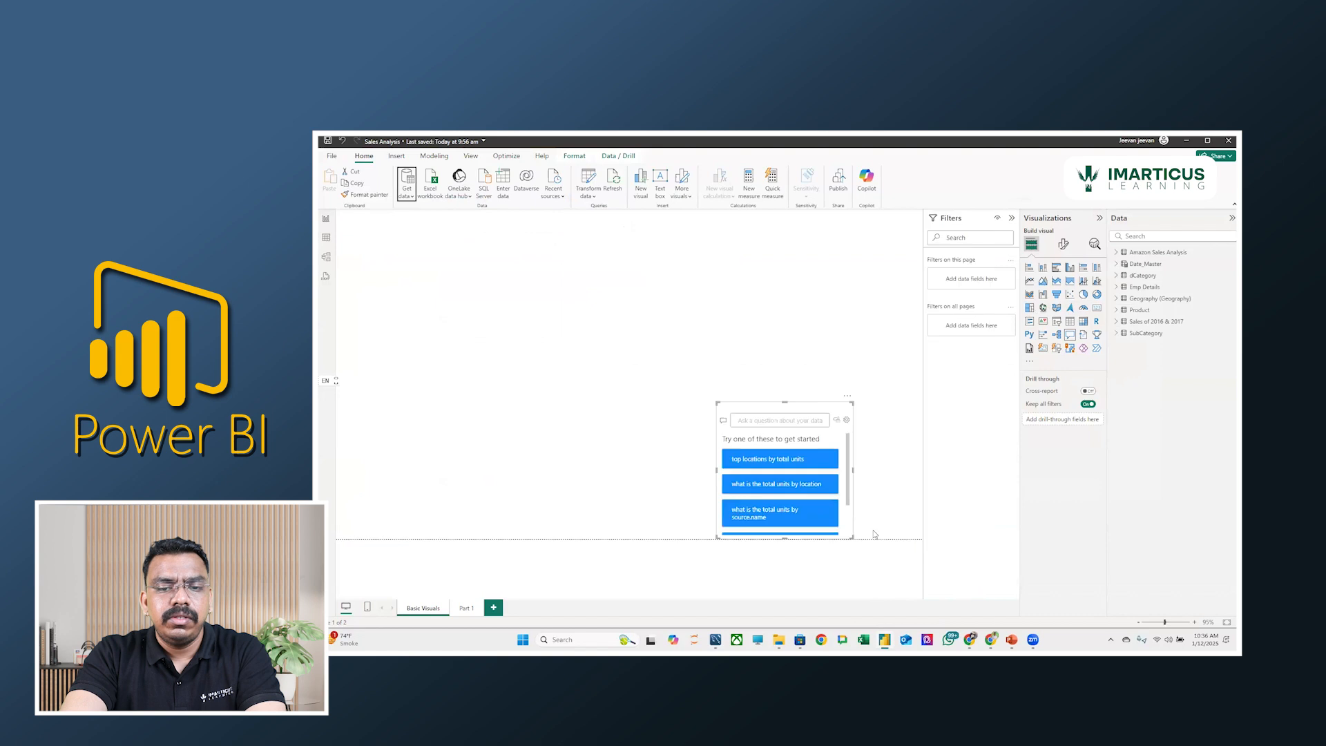
left_click(407, 192)
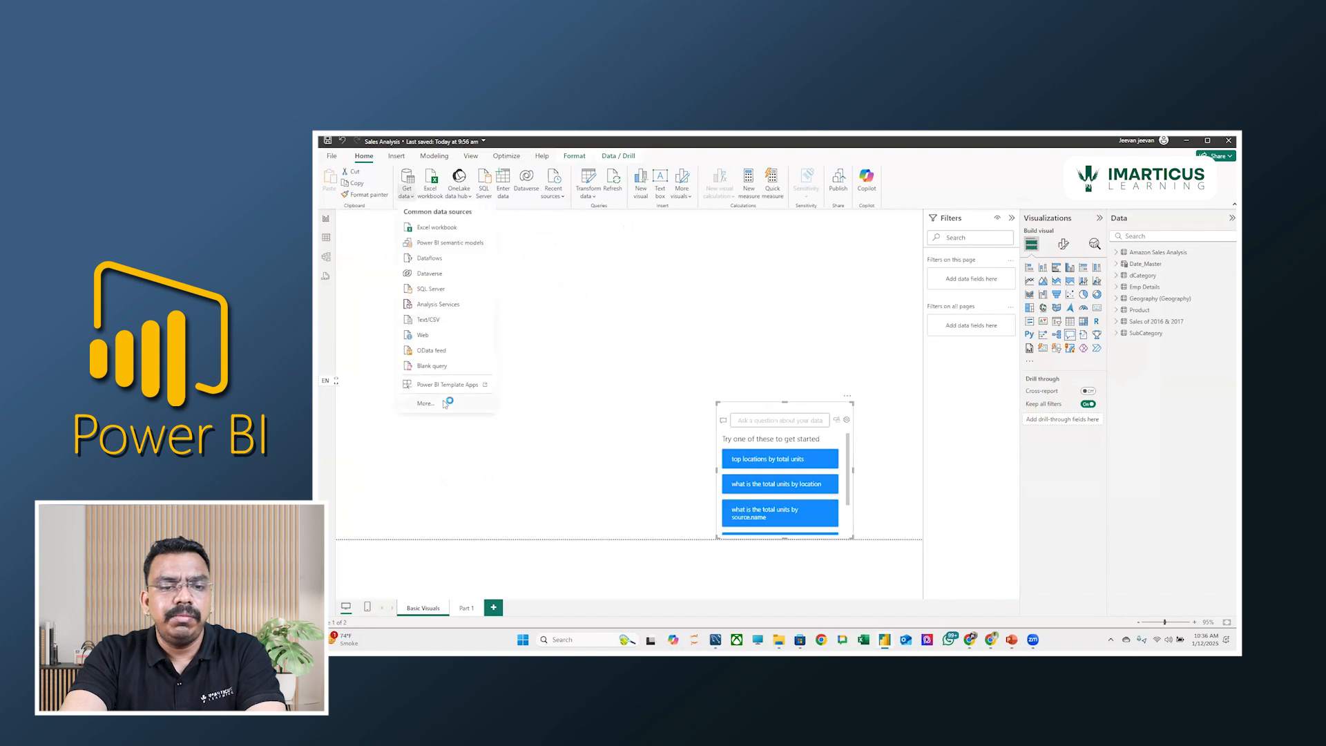
left_click(445, 404)
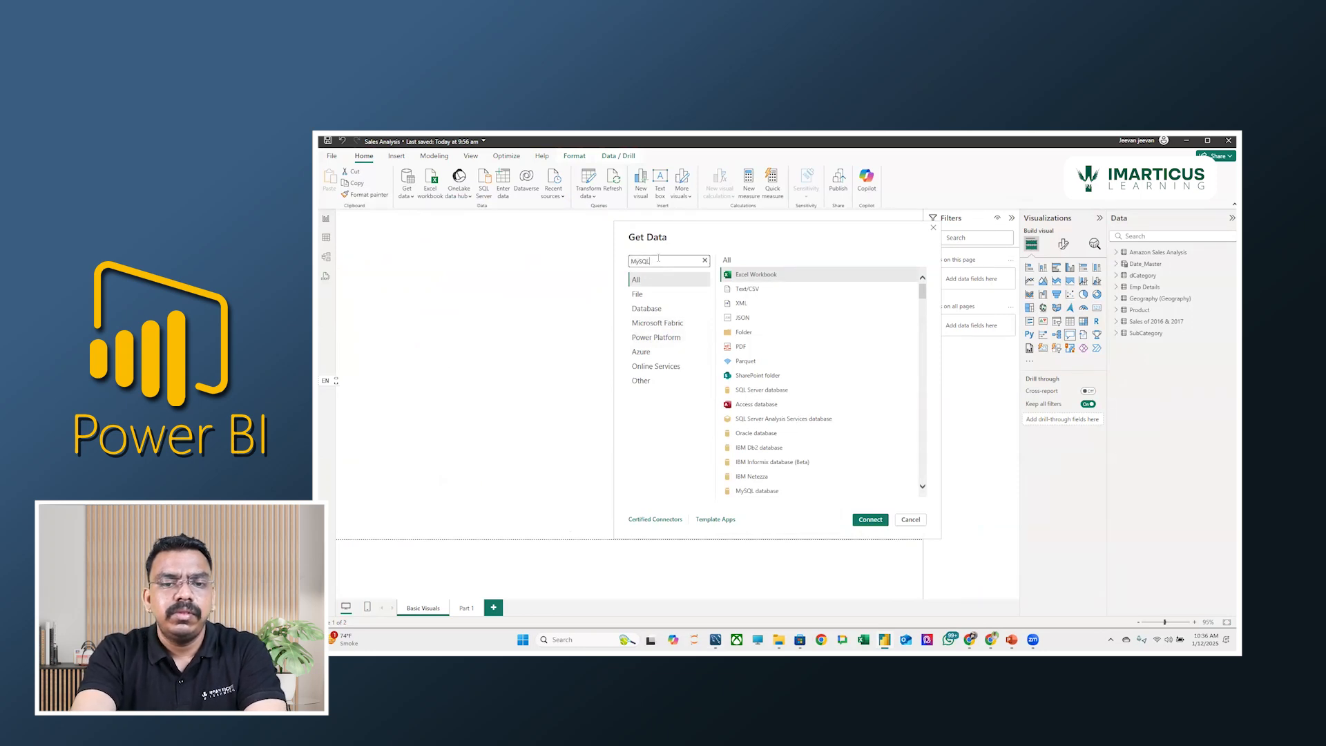
left_click(784, 276)
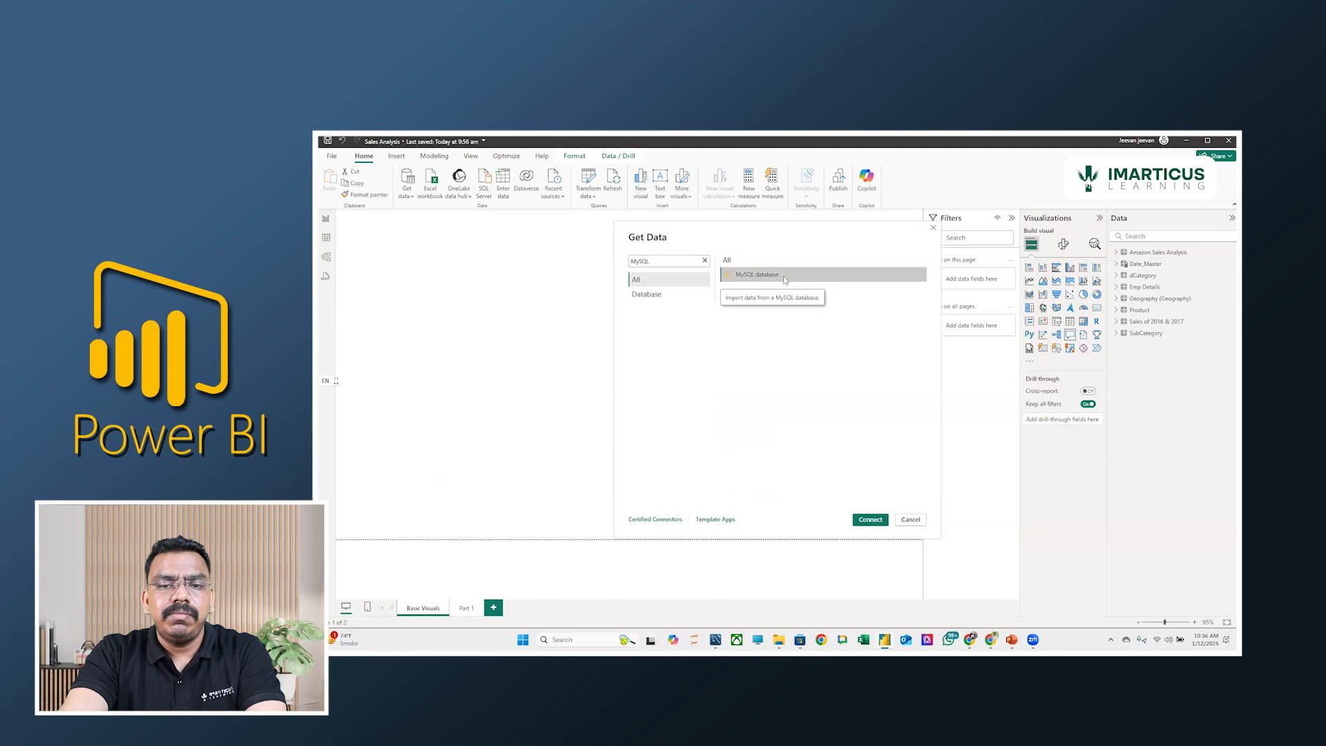
double_click(784, 276)
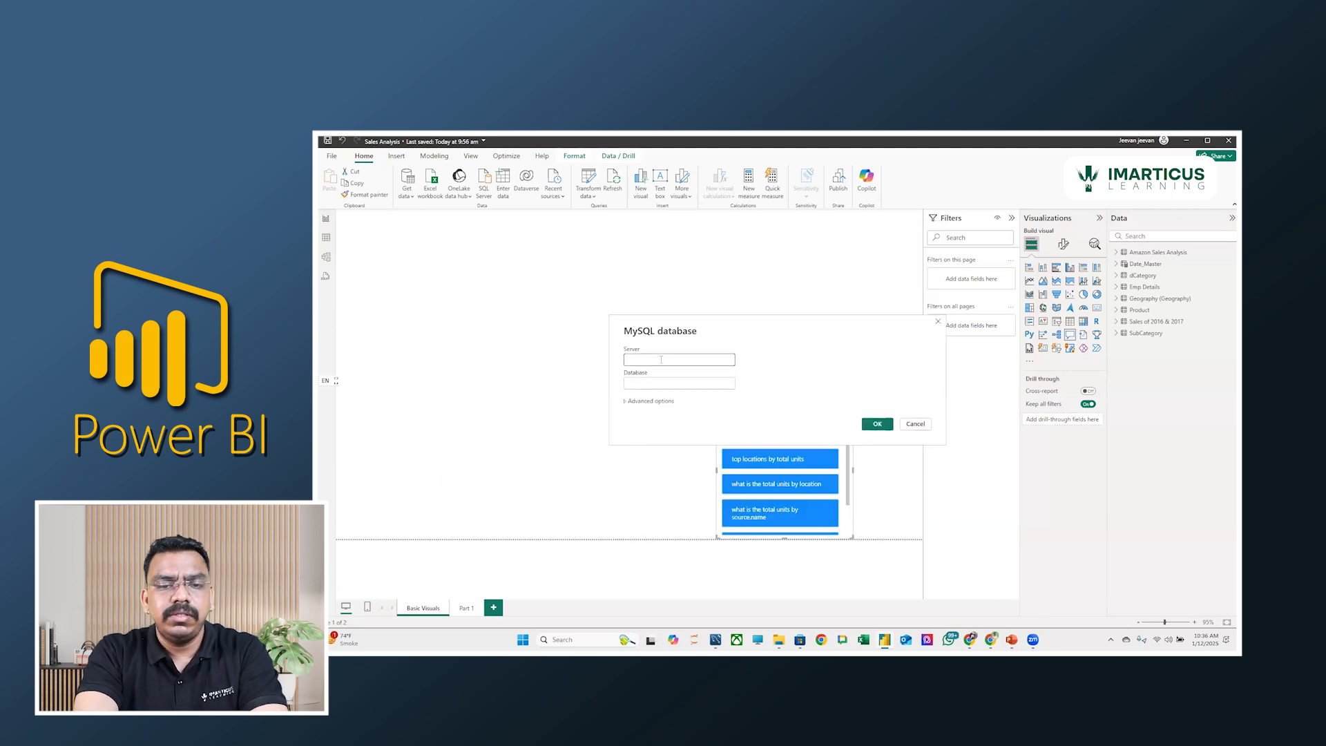
Connect to the MySQL server localhost with org as the database.
type("localhost")
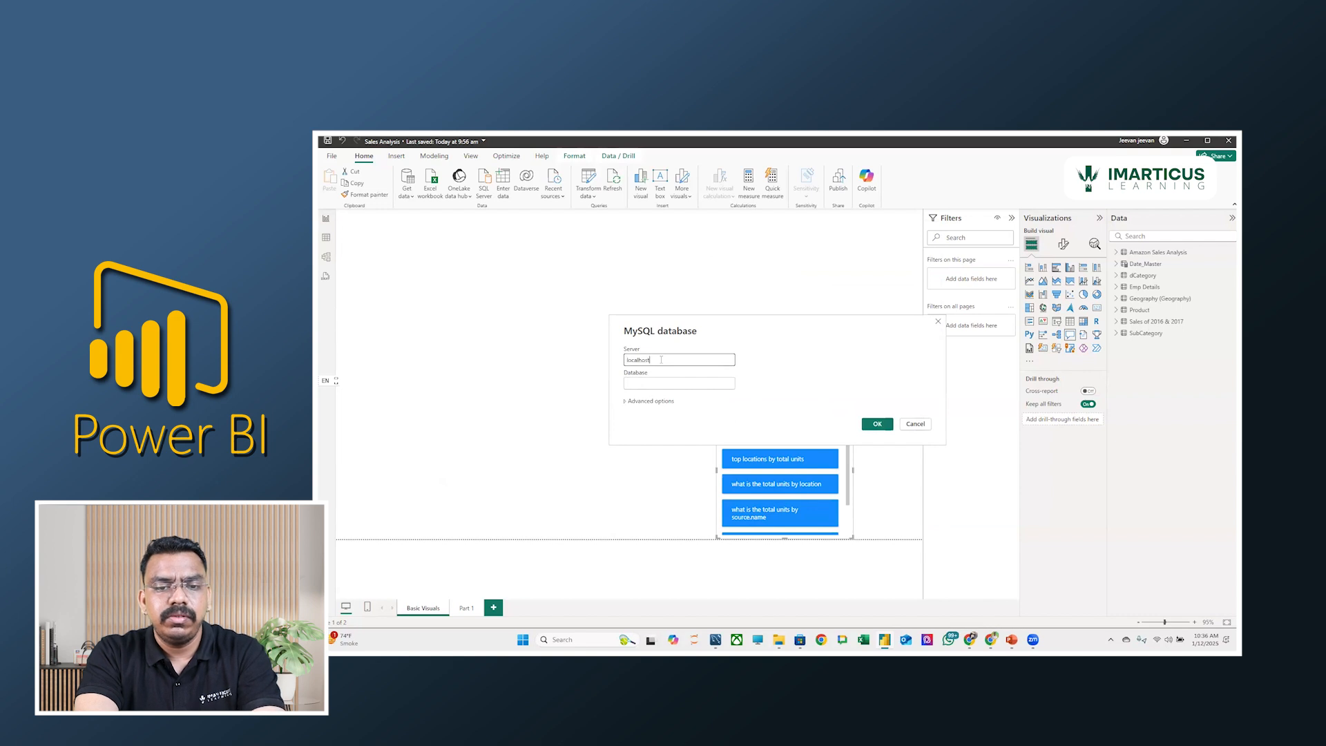
left_click(653, 386)
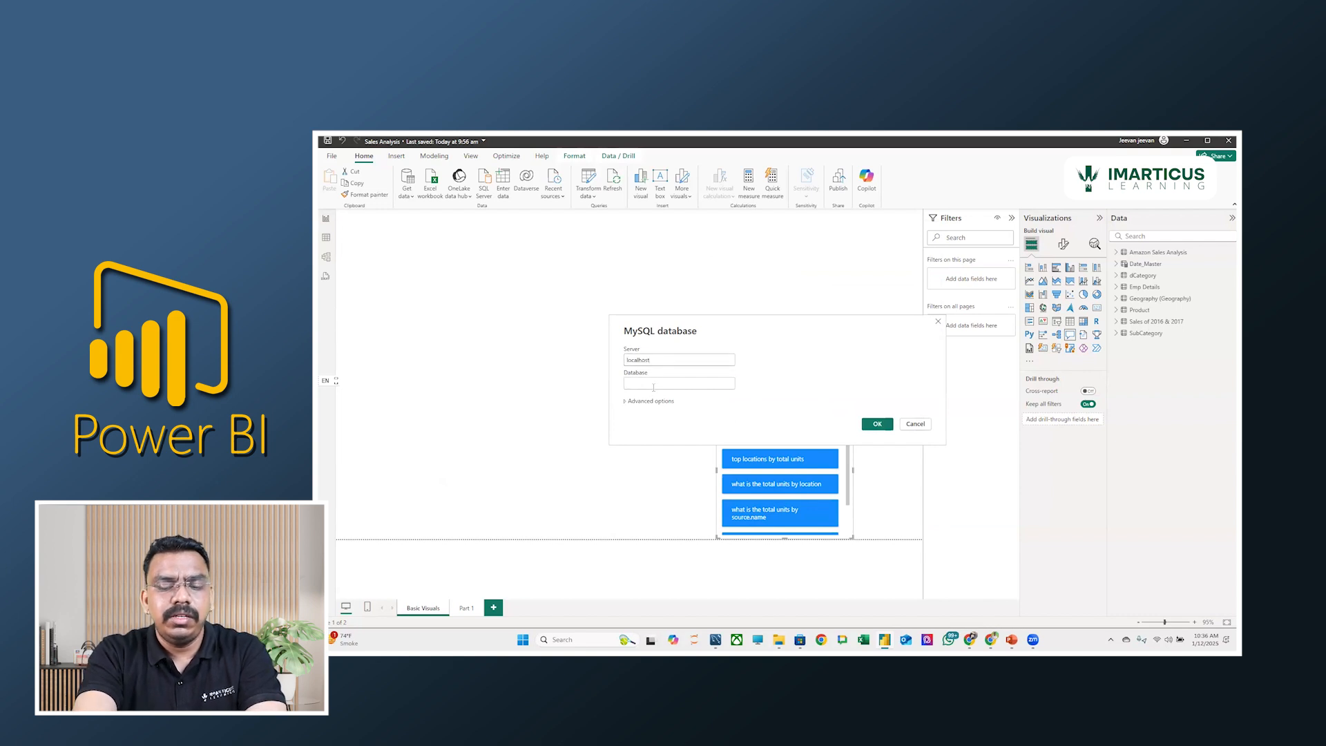
type("org")
left_click(878, 425)
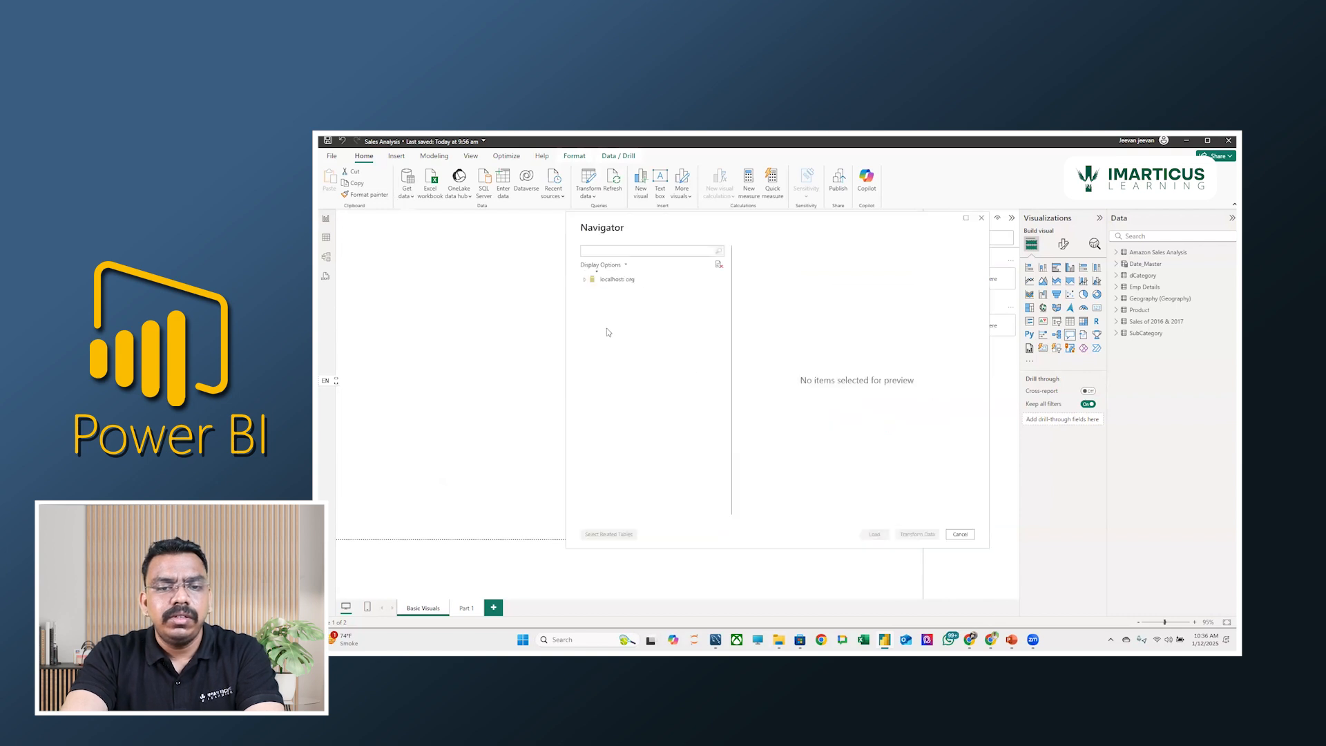
Check the org table list in MySQL Workbench, return to Power BI and preview the org.clone_worker and org.title tables.
key("alt+Tab")
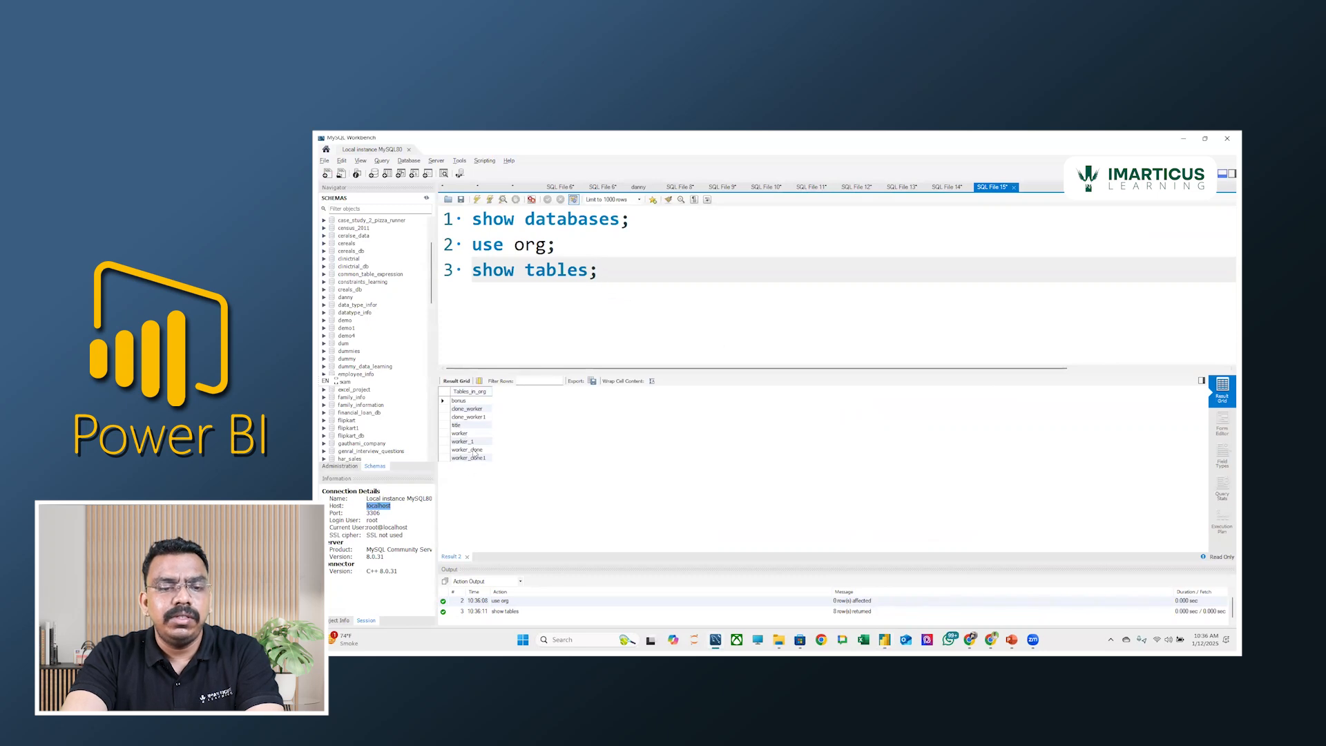
key("alt+Tab")
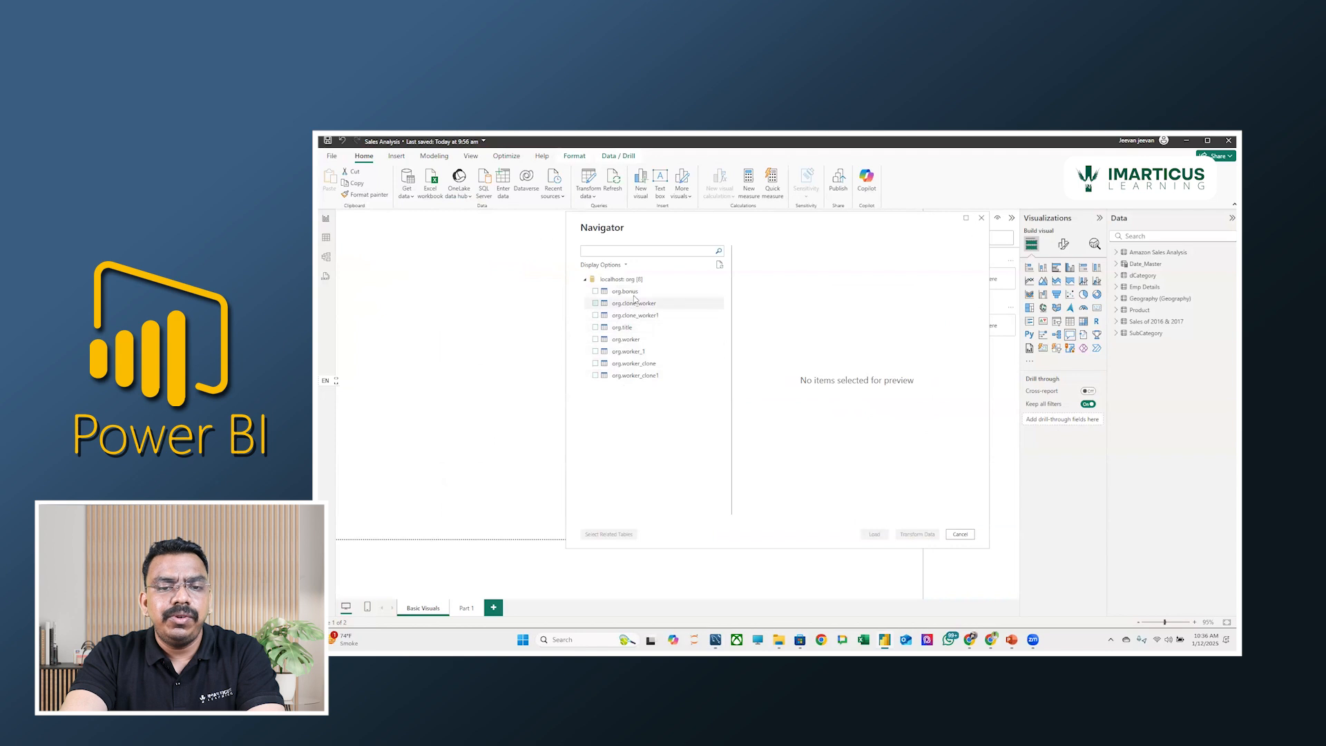
left_click(633, 303)
left_click(625, 327)
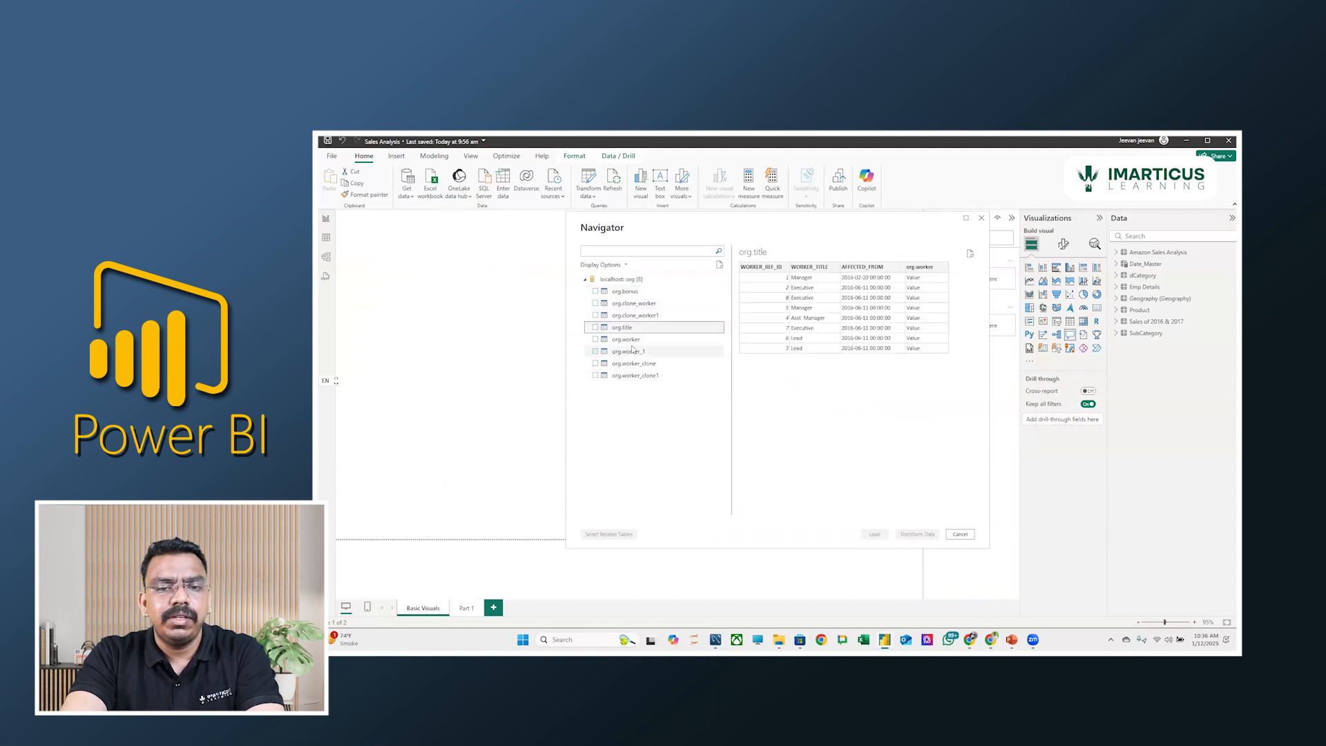
Select the org.title, org.worker and org.bonus tables and load them into the data model.
left_click(596, 328)
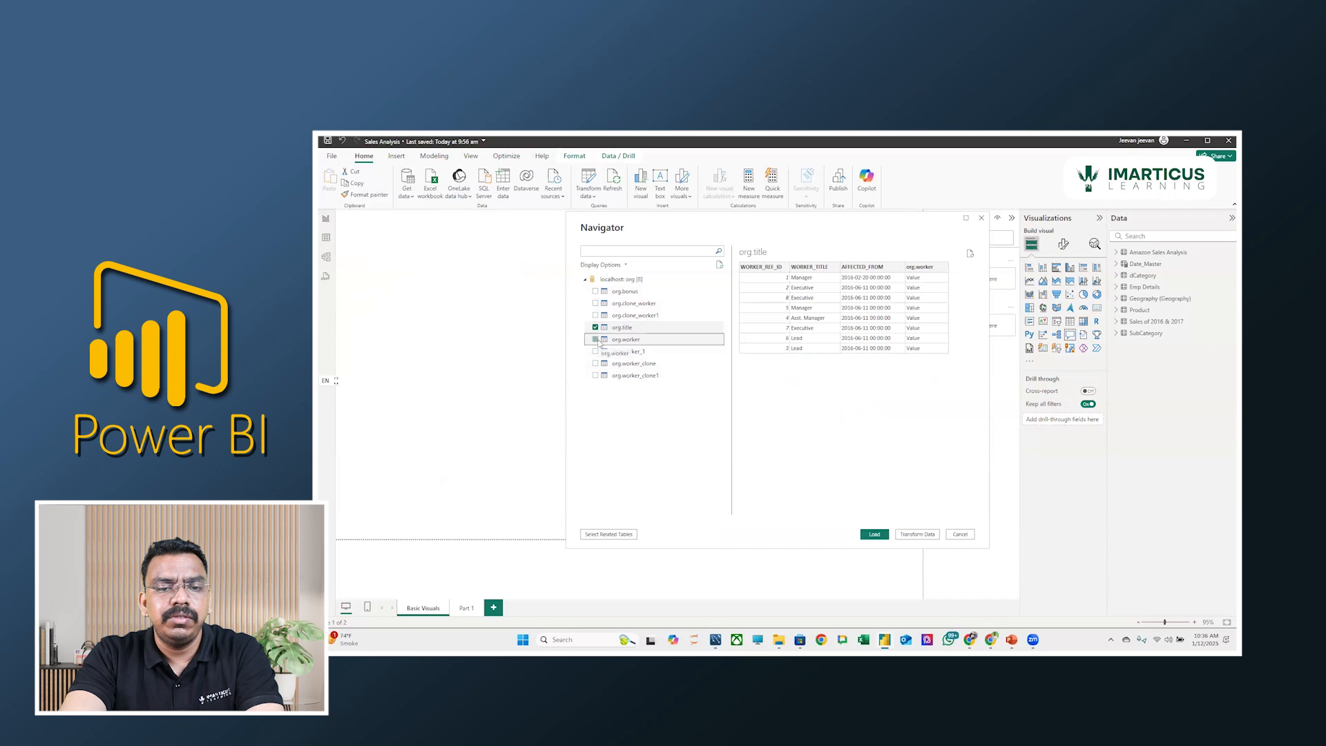
left_click(596, 340)
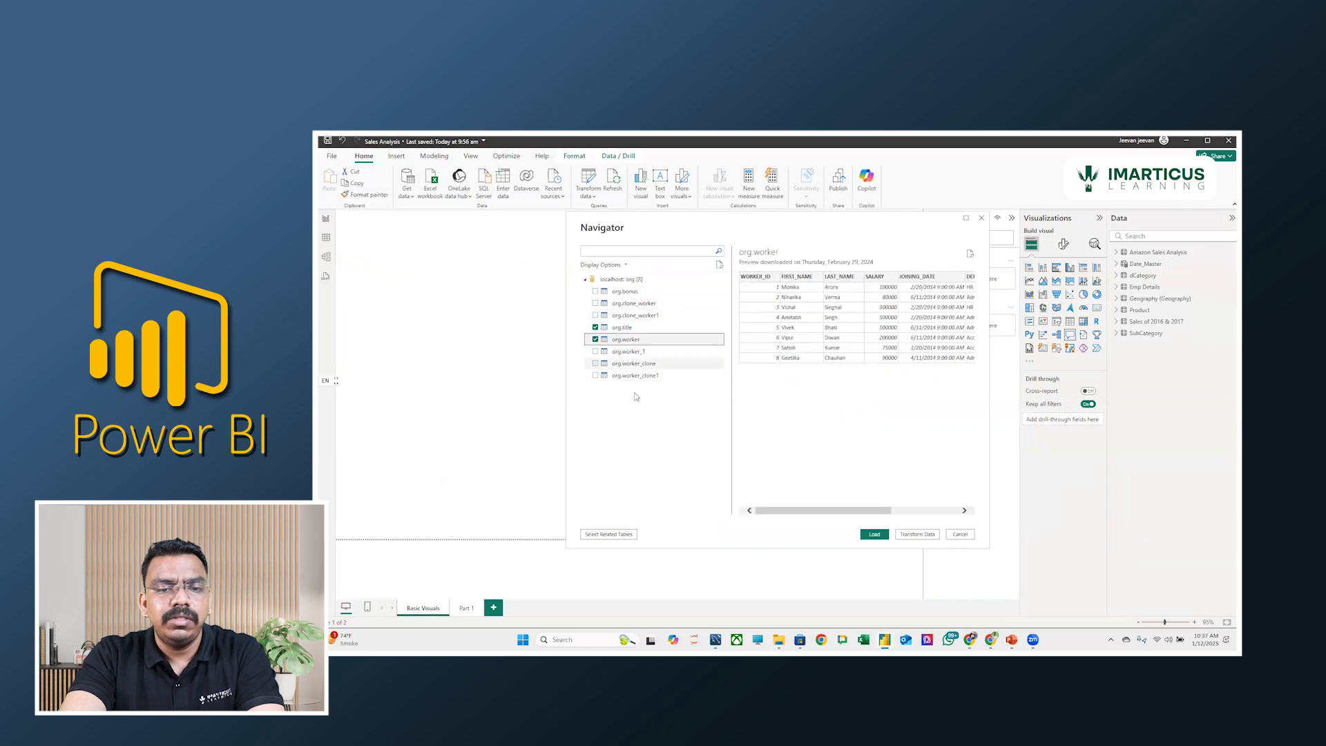
left_click(596, 291)
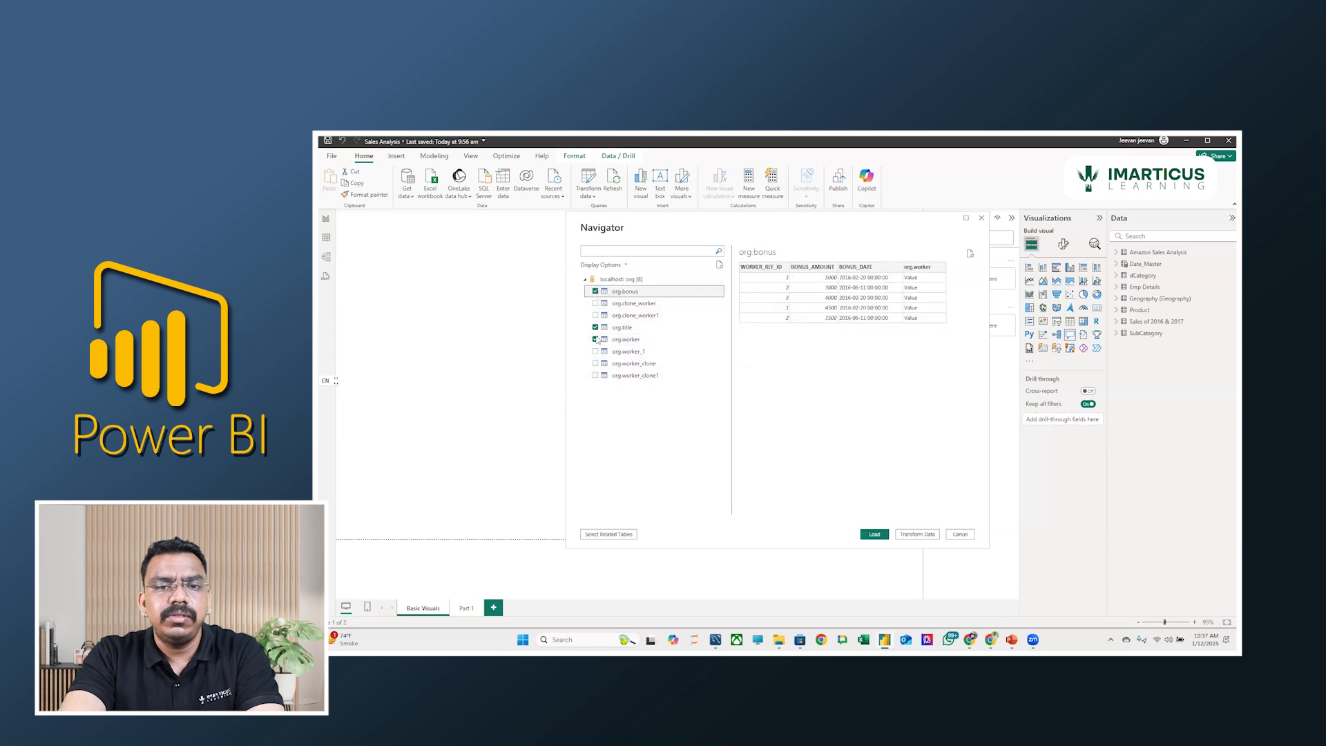
left_click(873, 535)
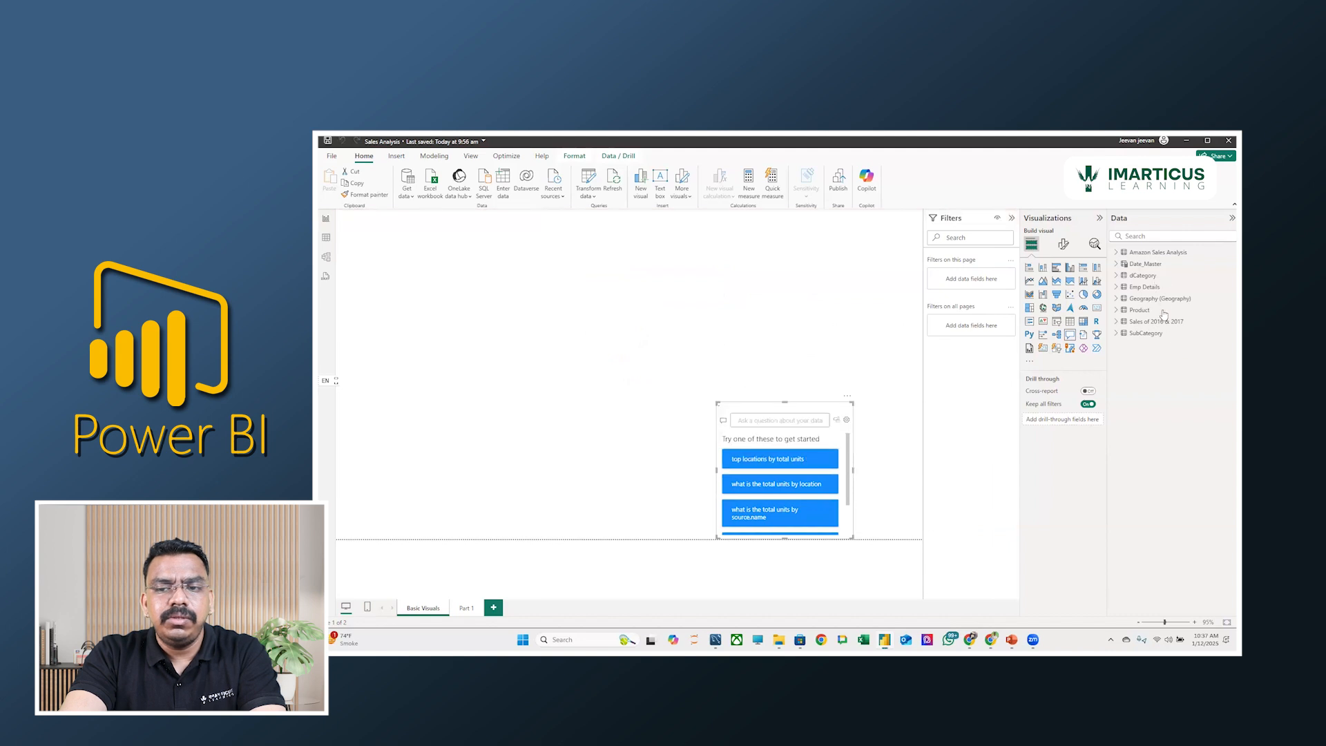
Select the loaded org title and org worker tables in turn, and open the model view.
left_click(1139, 323)
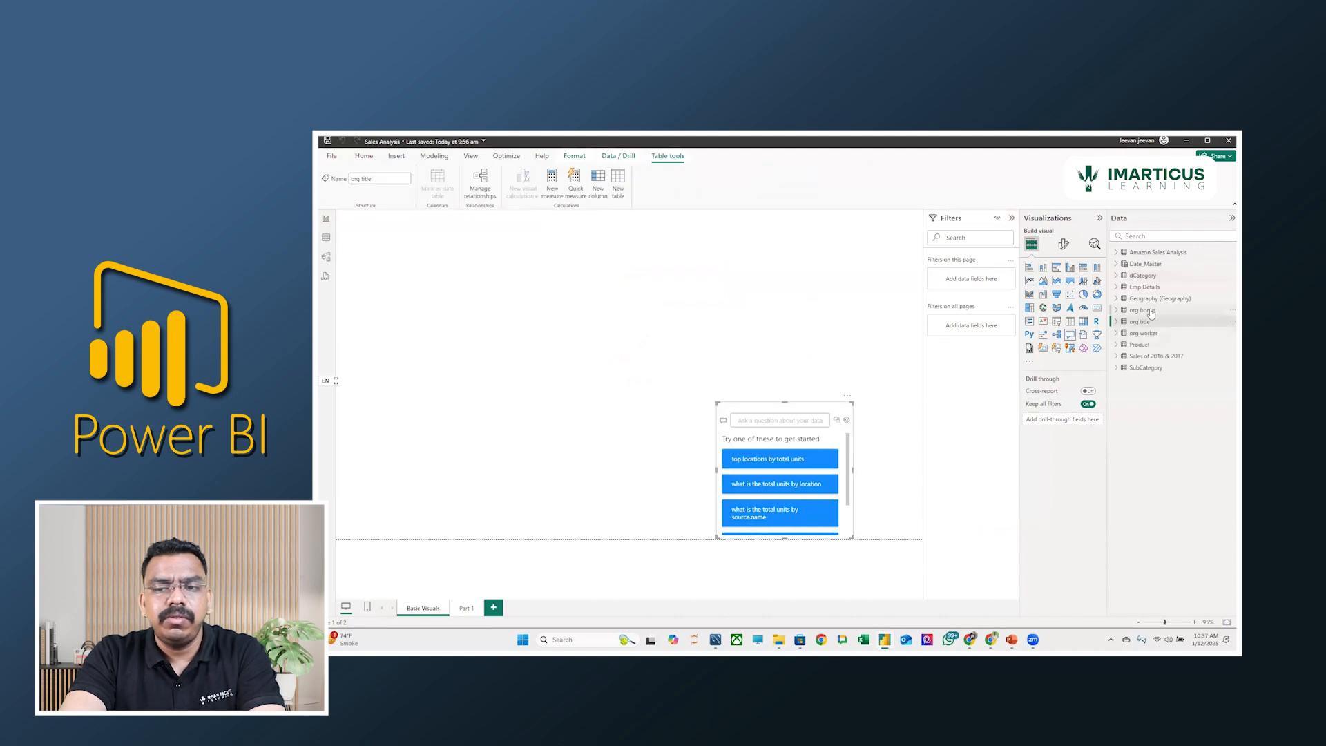
left_click(1148, 334)
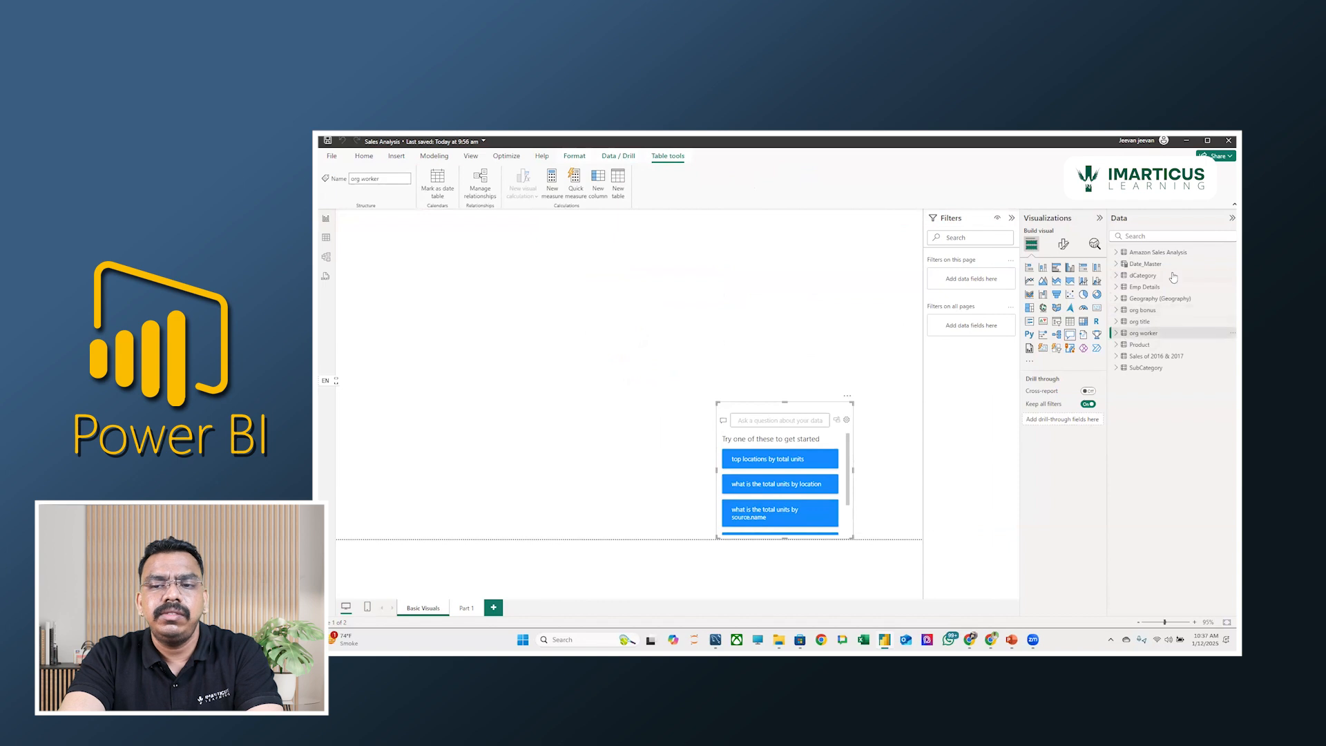
left_click(326, 258)
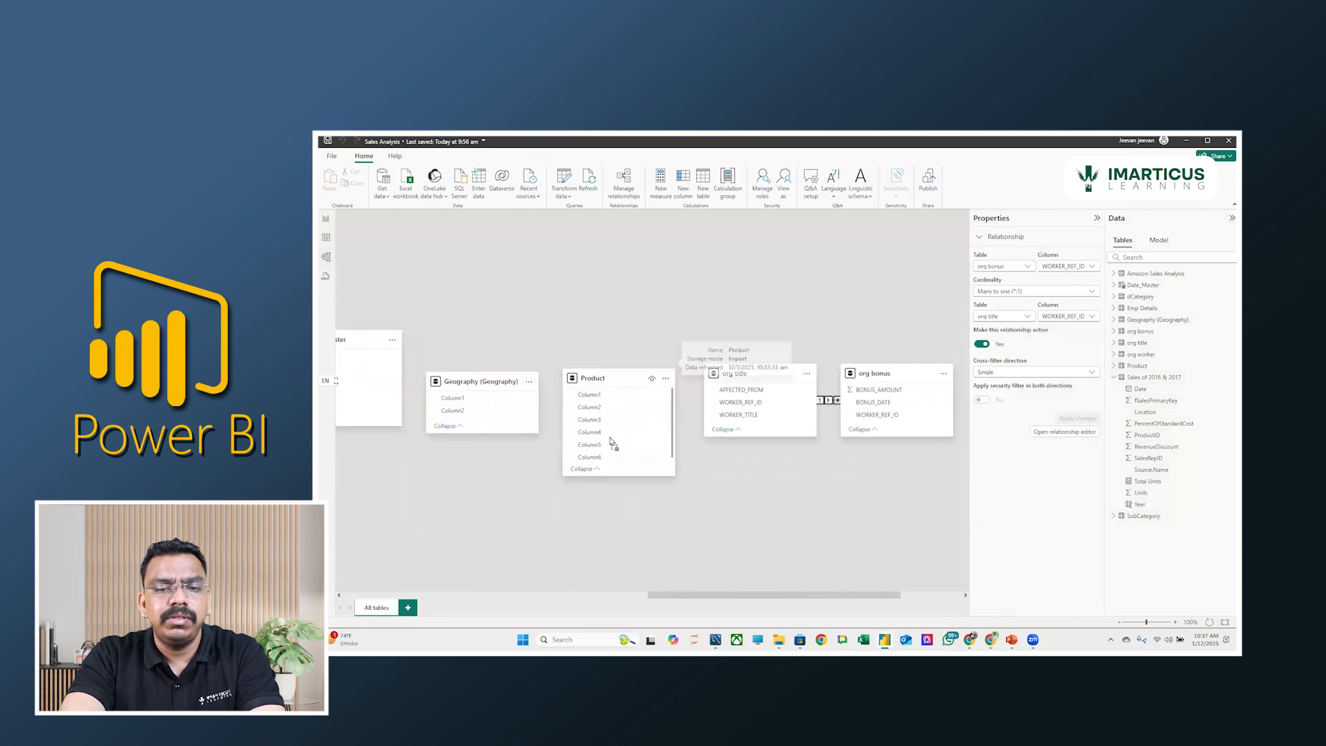
Rearrange the model diagram so org worker sits beside org title, with org bonus below org worker and Product lower down.
left_click_drag(729, 375, 652, 297)
left_click_drag(875, 374, 868, 419)
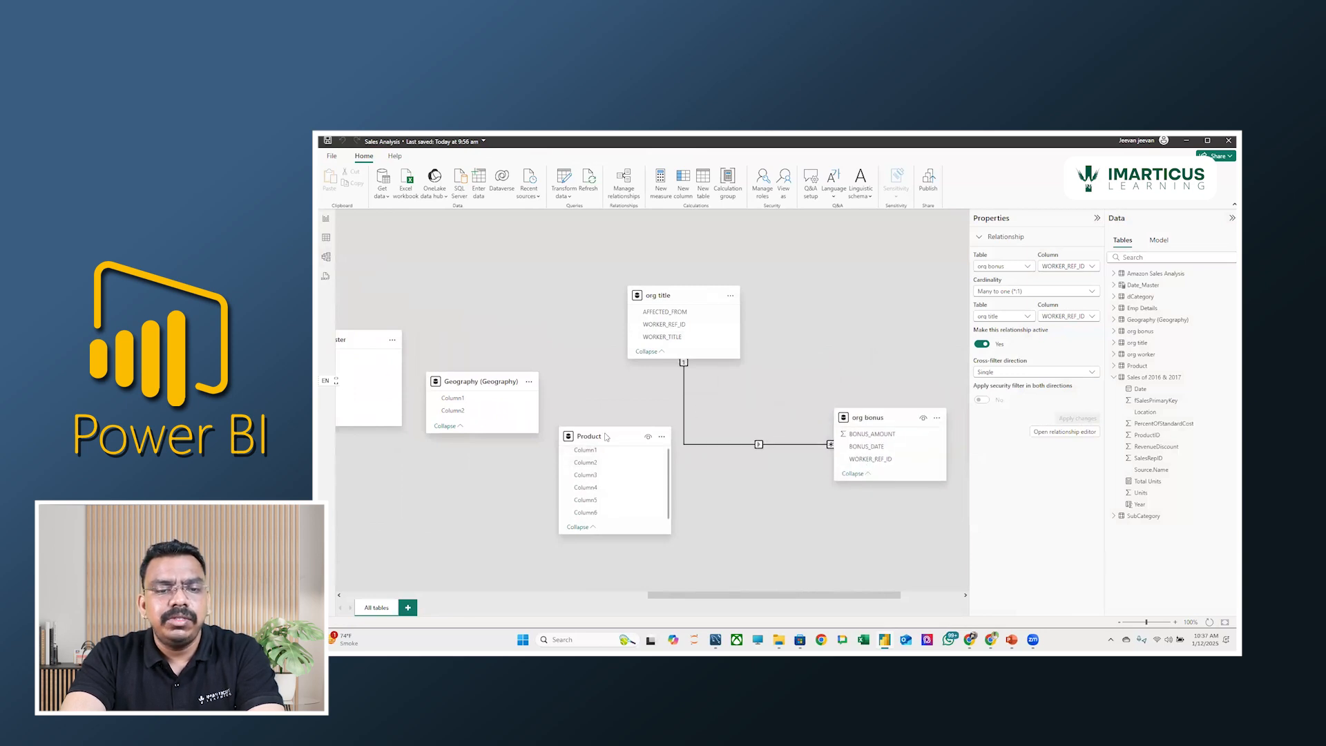
scroll(739, 422, "right", 3)
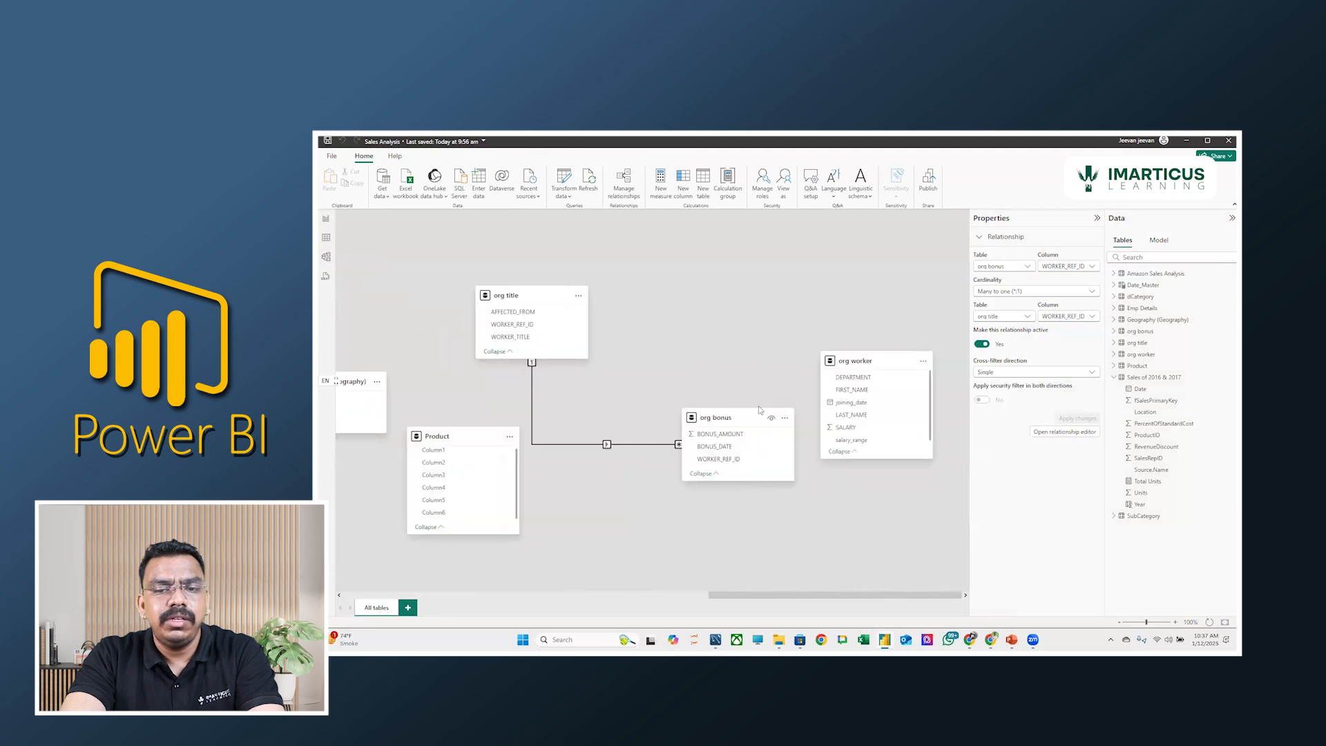
left_click_drag(739, 423, 673, 514)
left_click_drag(843, 364, 843, 316)
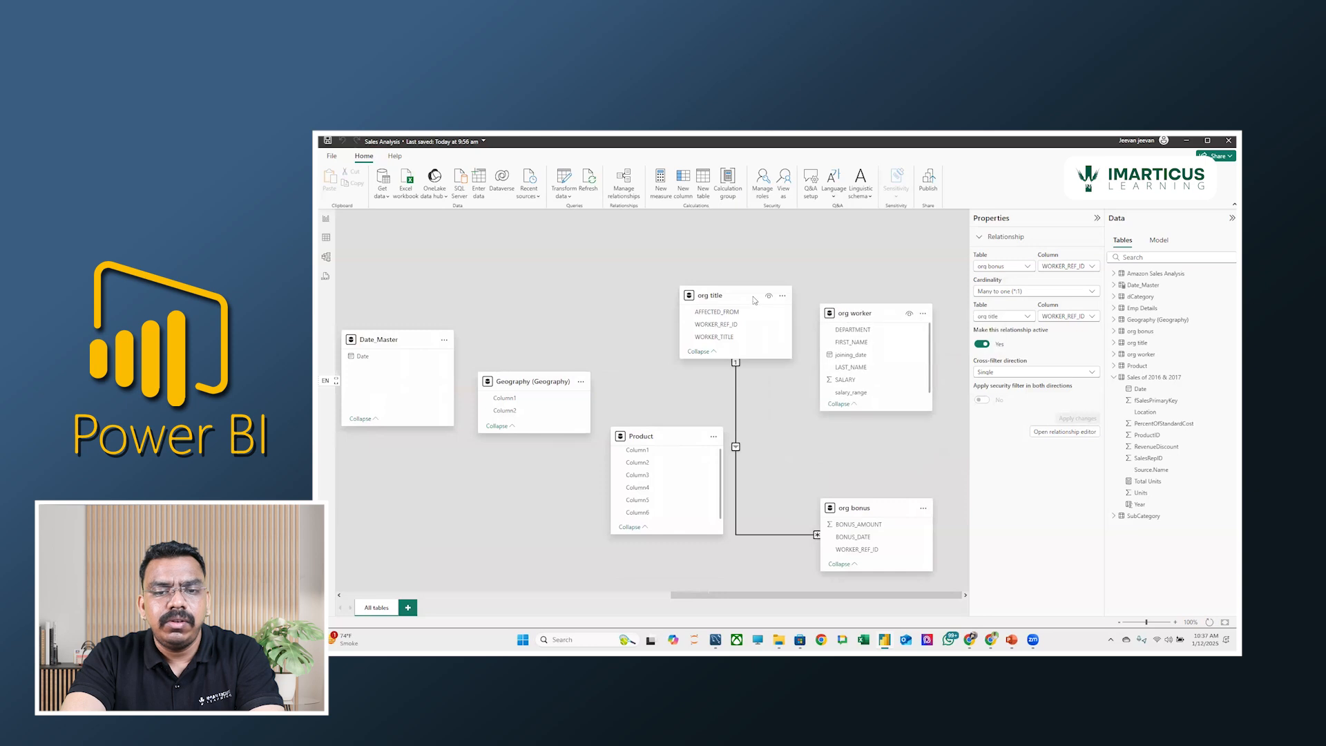
left_click_drag(855, 510, 839, 486)
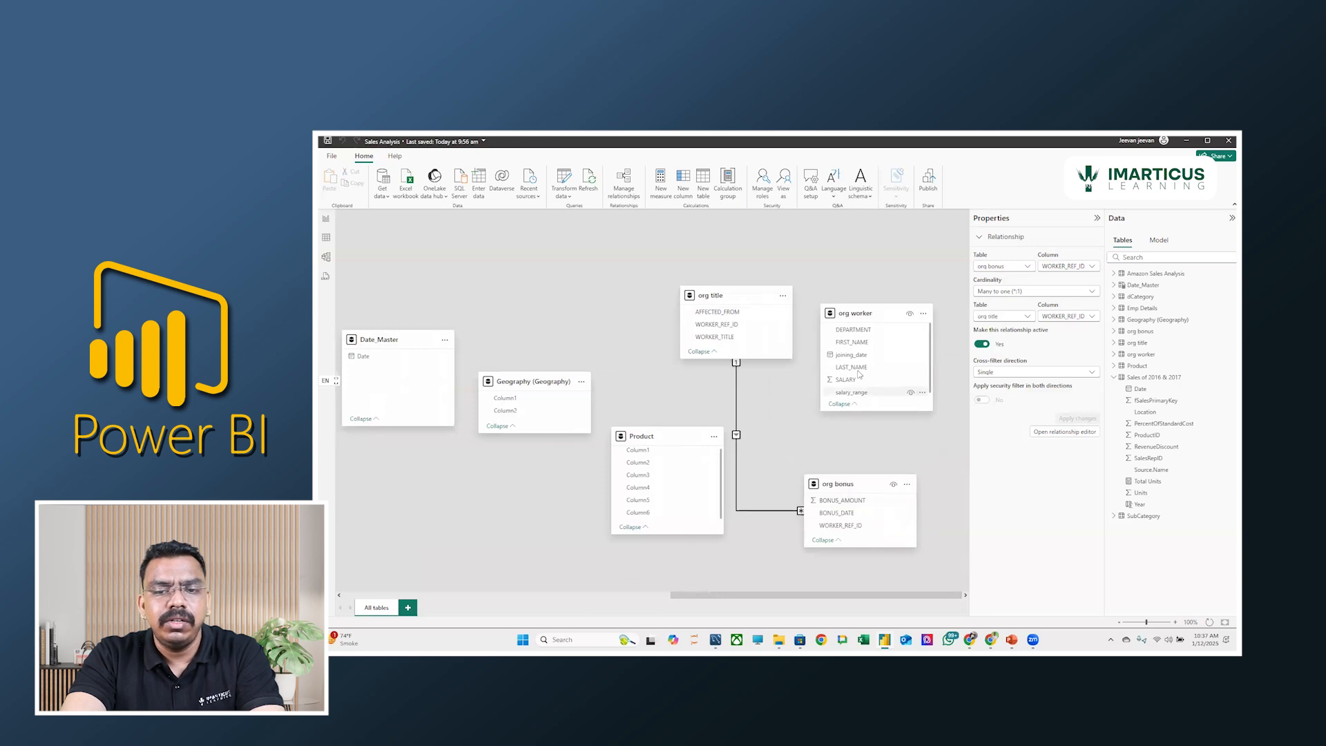
Look through the columns of the org worker table and make its card in the diagram slightly taller.
scroll(854, 370, "down", 1)
scroll(889, 375, "up", 1)
scroll(881, 366, "down", 1)
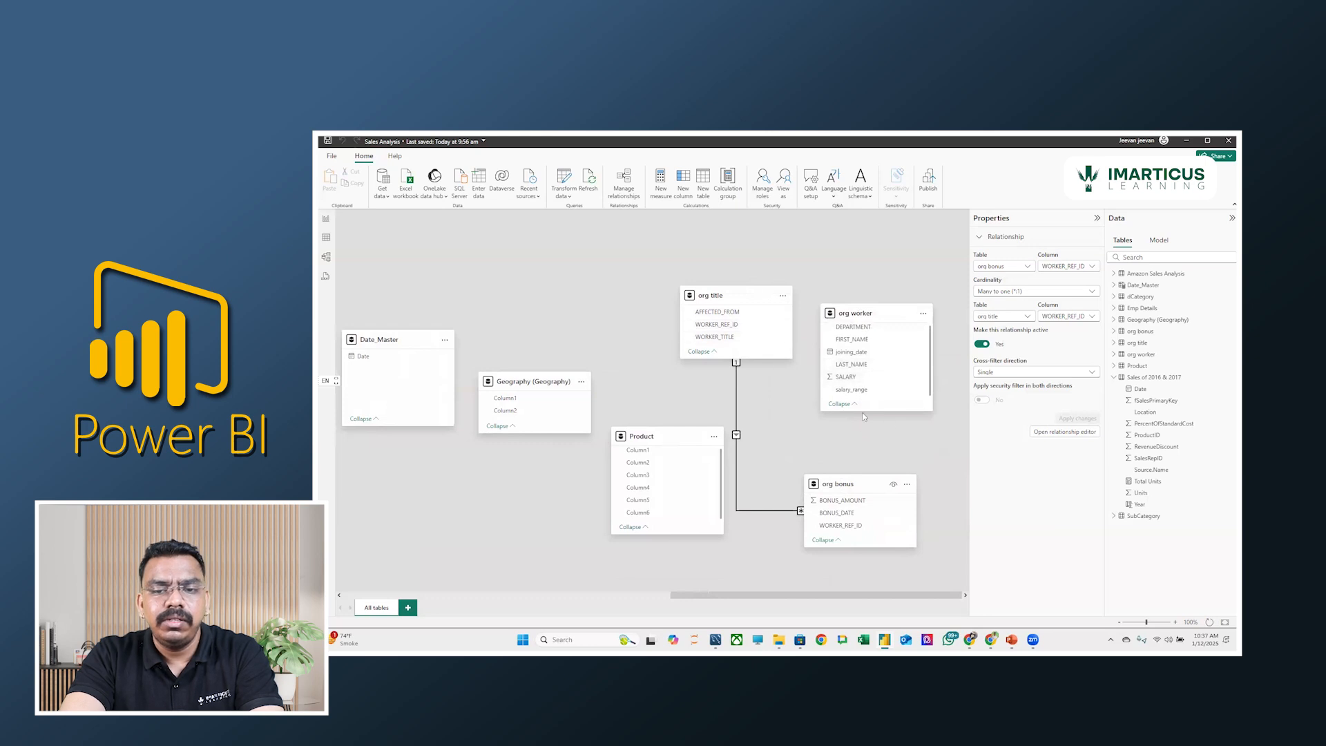
left_click_drag(864, 411, 863, 439)
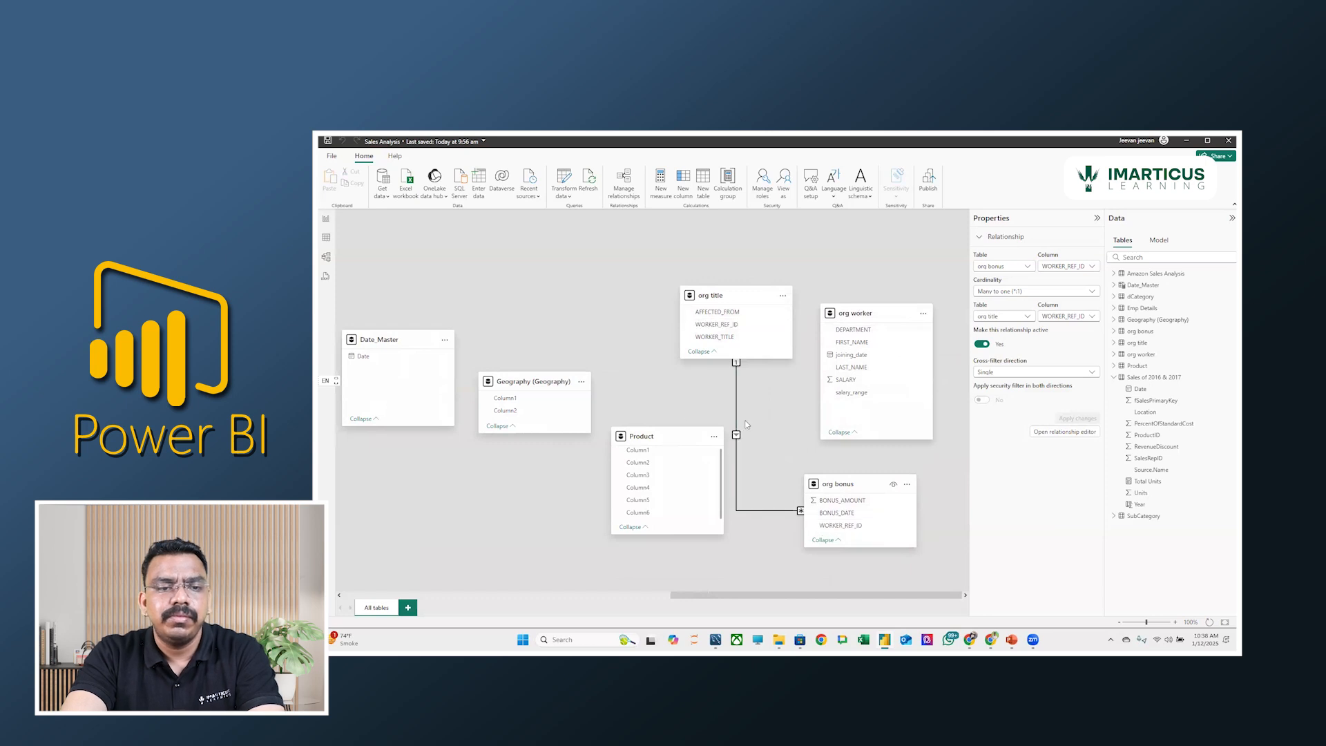
Switch to MySQL Workbench with the org table list.
key("alt+Tab")
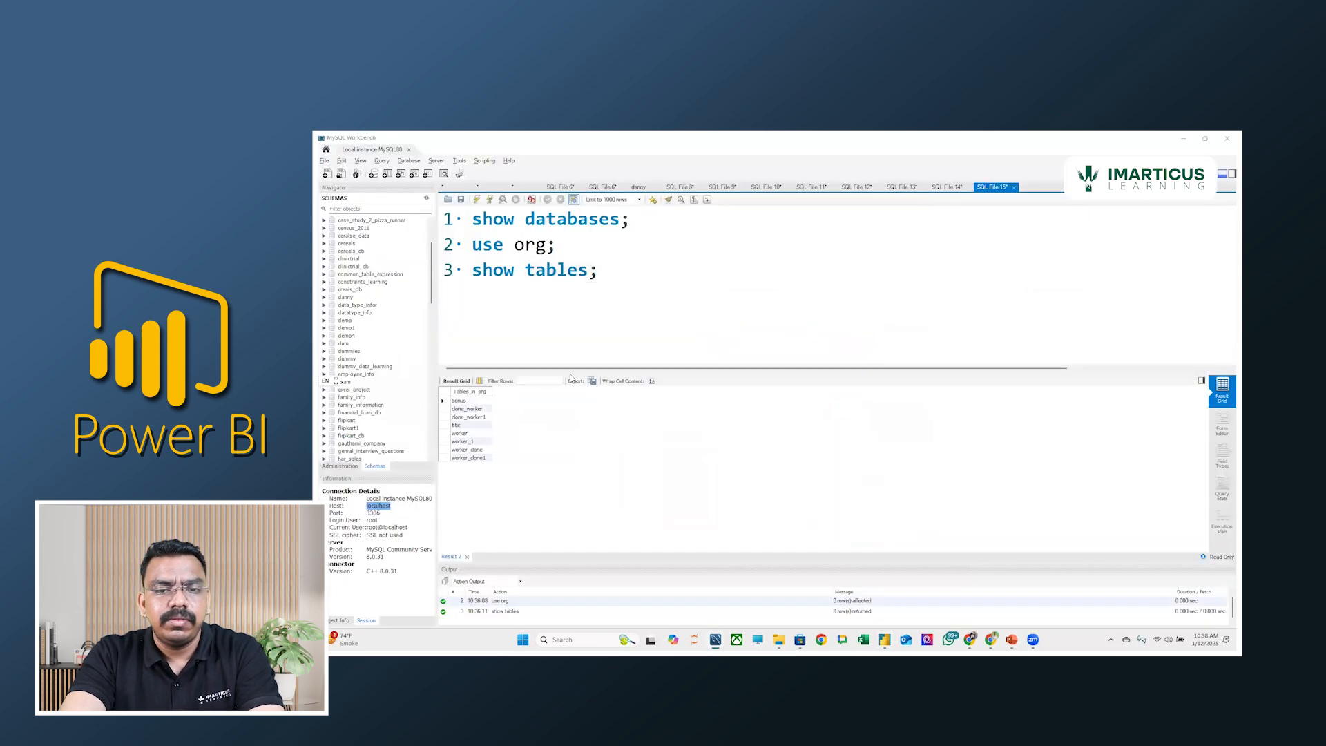